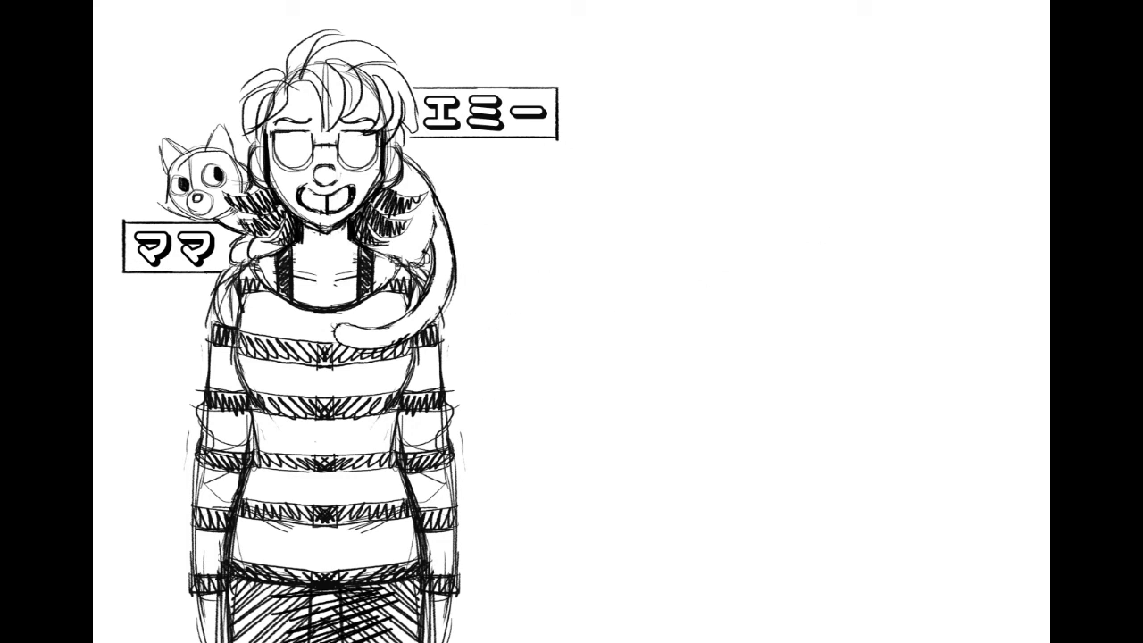
pyautogui.scroll(-3, 335, 321)
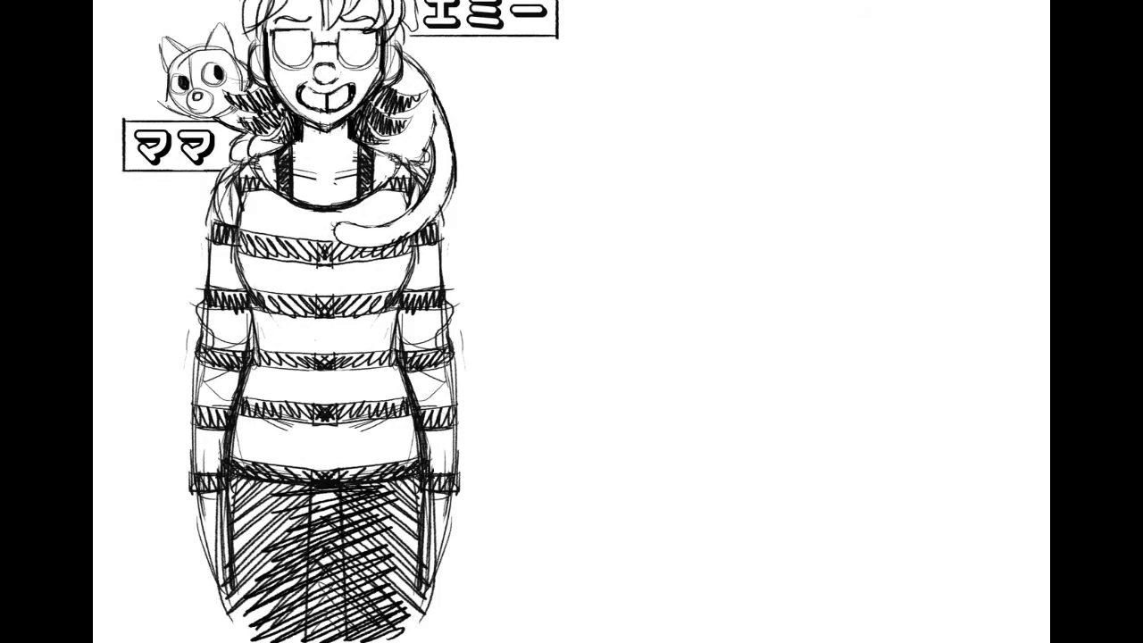
pyautogui.scroll(7, 335, 321)
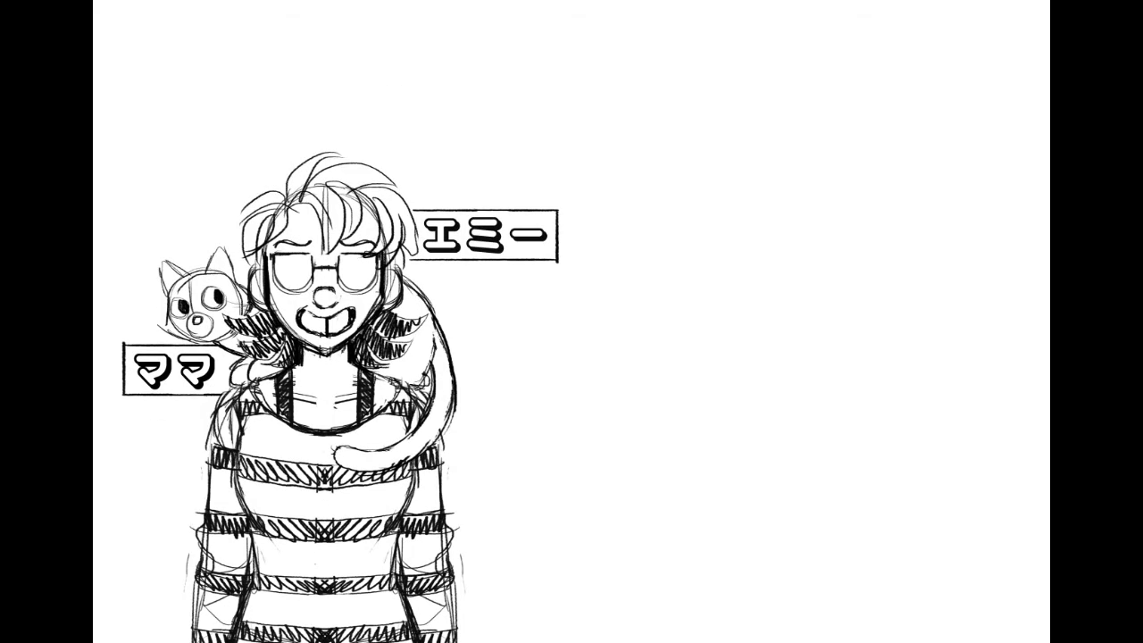
pyautogui.scroll(-1, 612, 340)
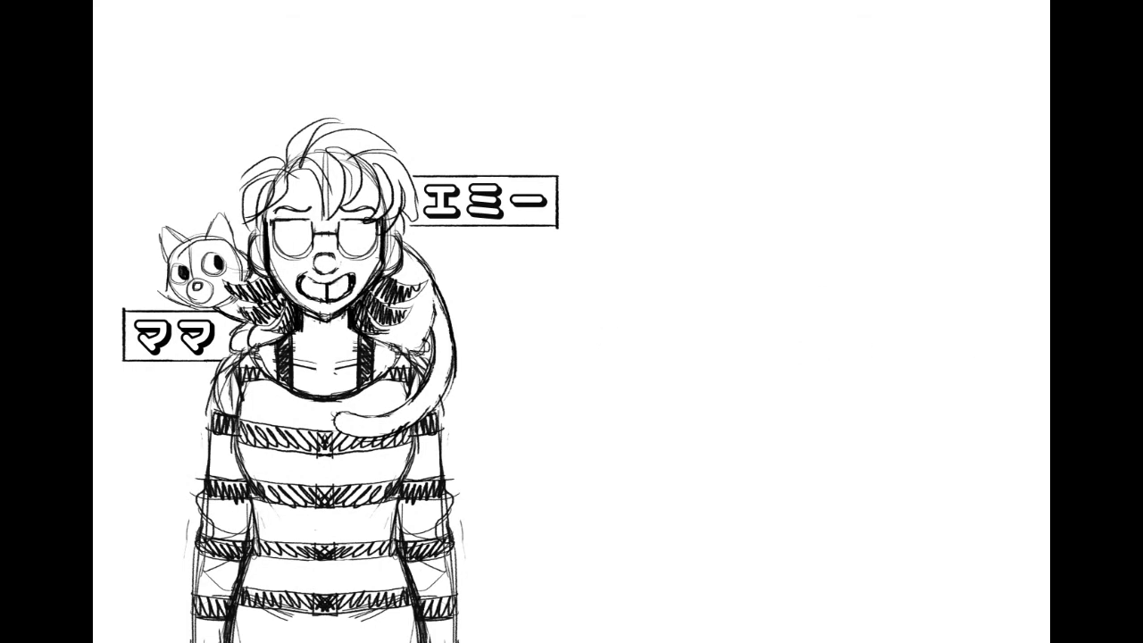
pyautogui.scroll(-5, 494, 291)
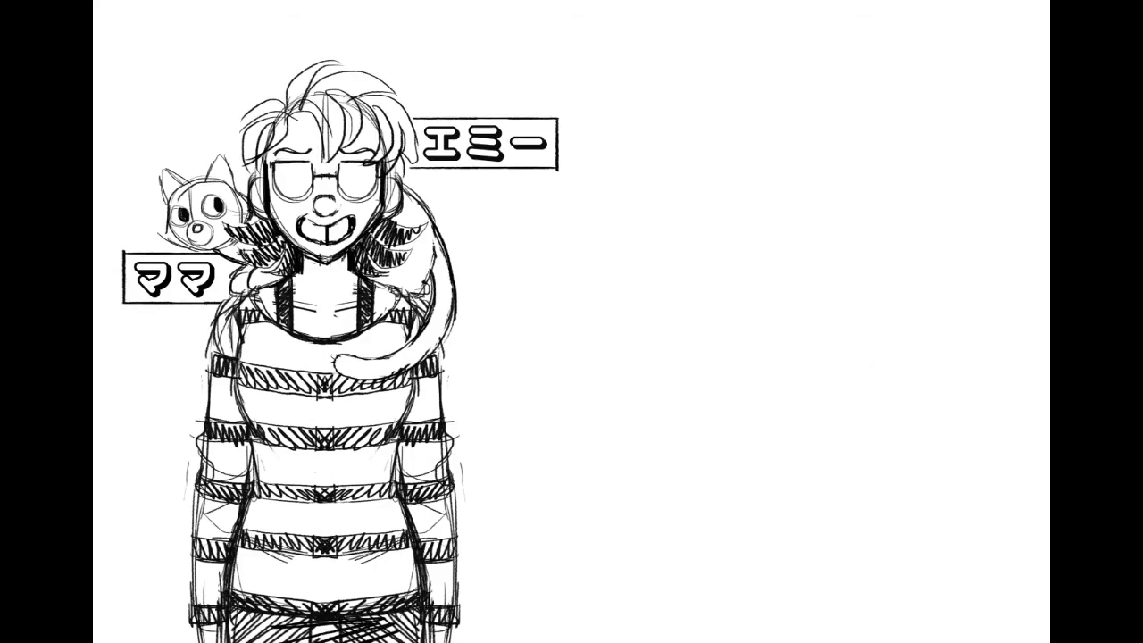
pyautogui.scroll(3, 340, 322)
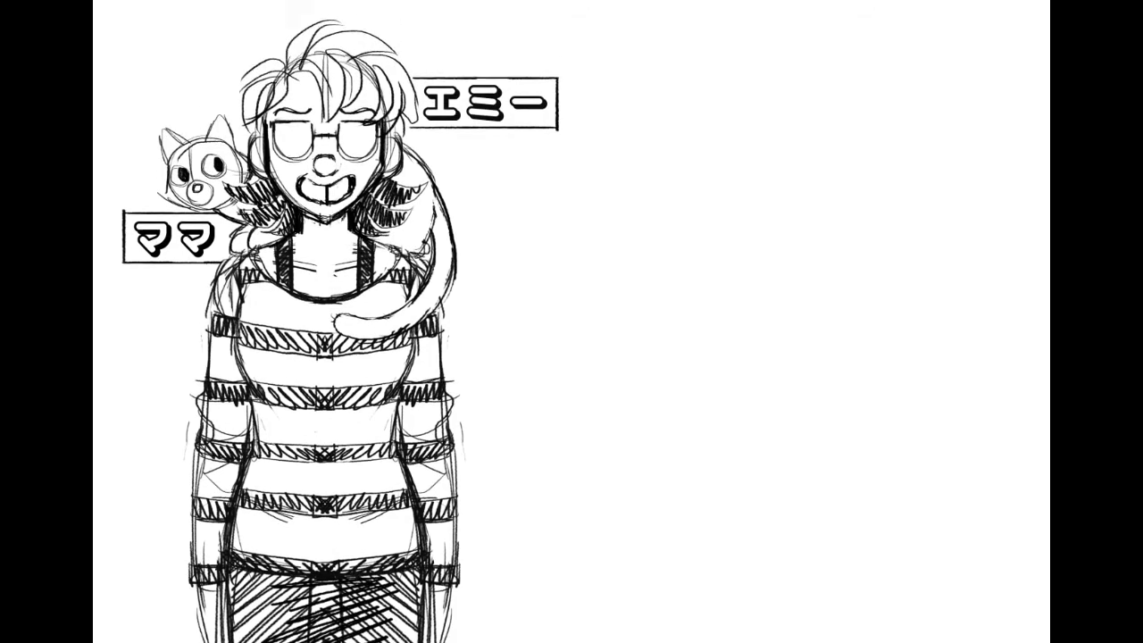
pyautogui.scroll(-1, 340, 321)
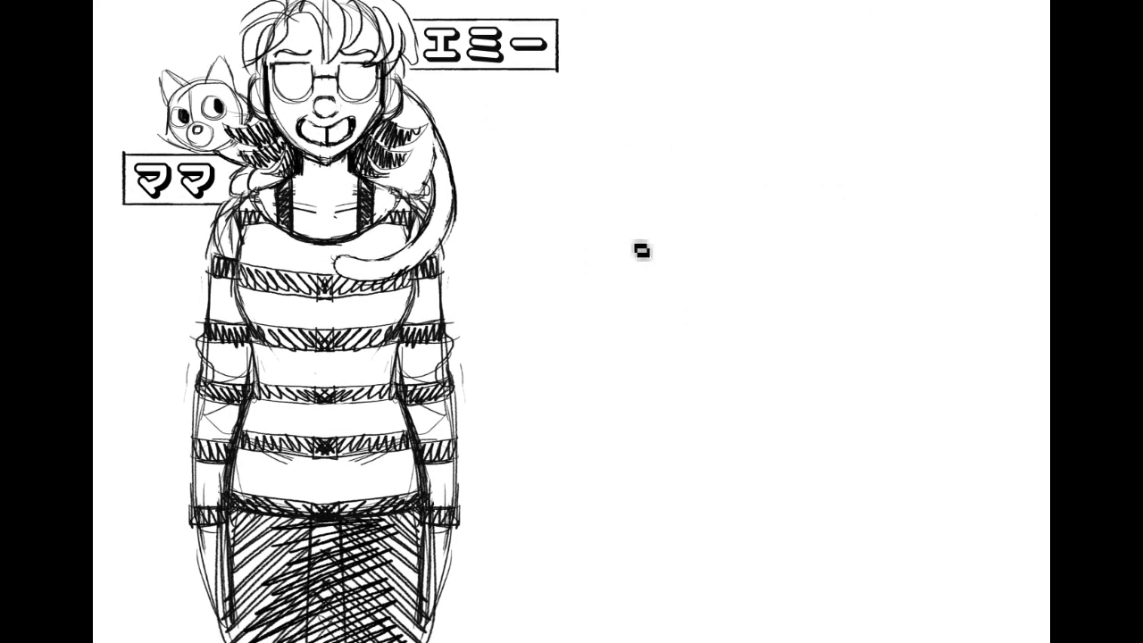
pyautogui.scroll(4, 363, 269)
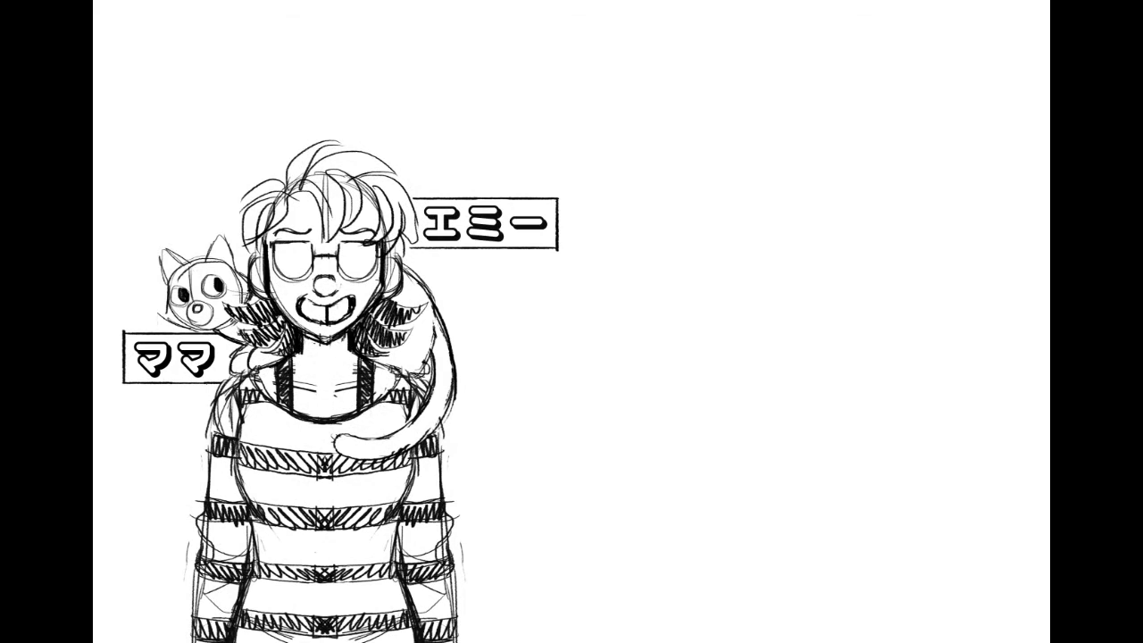
# Step: Rough out a dog's head beside the woman's hips, with two pointed ears, a rounded face and a broad furry neck
pyautogui.scroll(-5, 509, 223)
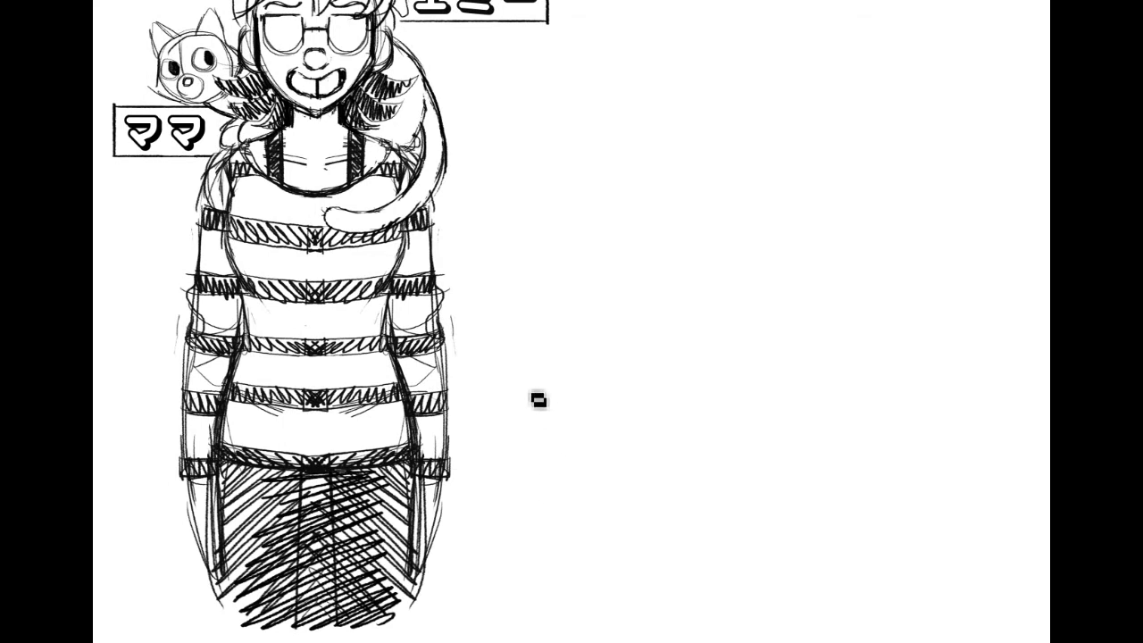
pyautogui.moveTo(501, 384)
pyautogui.mouseDown()
pyautogui.moveTo(500, 303)
pyautogui.moveTo(533, 375)
pyautogui.mouseUp()
pyautogui.moveTo(508, 313); pyautogui.dragTo(544, 360)
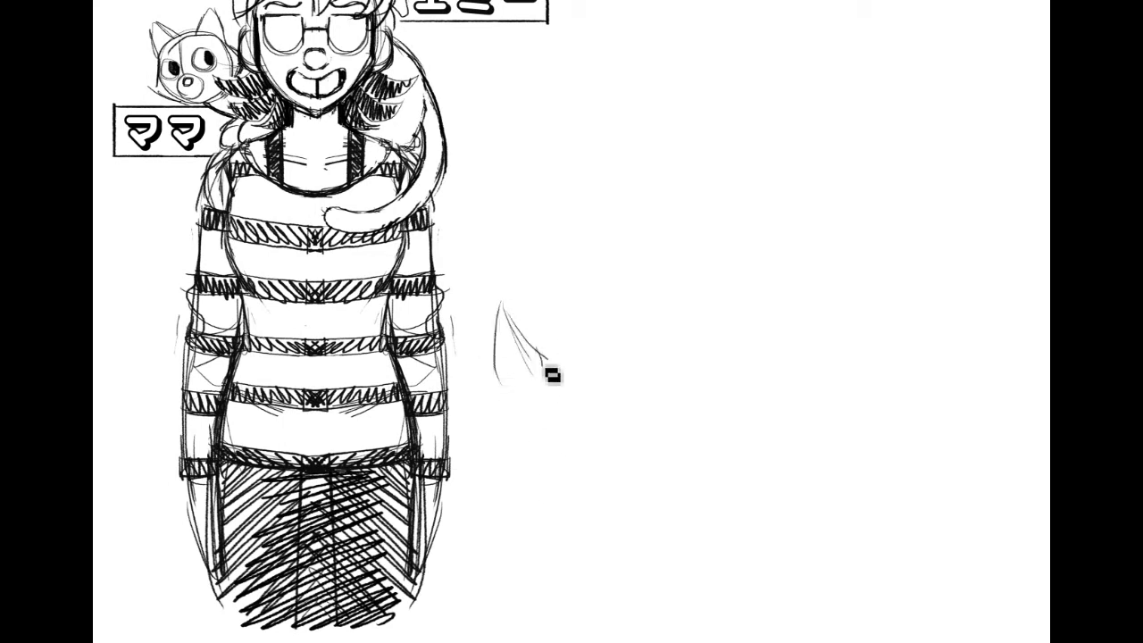
pyautogui.moveTo(607, 384)
pyautogui.mouseDown()
pyautogui.moveTo(510, 431)
pyautogui.moveTo(556, 472)
pyautogui.moveTo(640, 304)
pyautogui.moveTo(648, 390)
pyautogui.mouseUp()
pyautogui.moveTo(504, 392)
pyautogui.mouseDown()
pyautogui.moveTo(489, 469)
pyautogui.moveTo(533, 559)
pyautogui.mouseUp()
pyautogui.moveTo(627, 393)
pyautogui.mouseDown()
pyautogui.moveTo(652, 459)
pyautogui.moveTo(619, 538)
pyautogui.mouseUp()
pyautogui.moveTo(526, 529)
pyautogui.mouseDown()
pyautogui.moveTo(567, 546)
pyautogui.moveTo(630, 525)
pyautogui.moveTo(620, 530)
pyautogui.mouseUp()
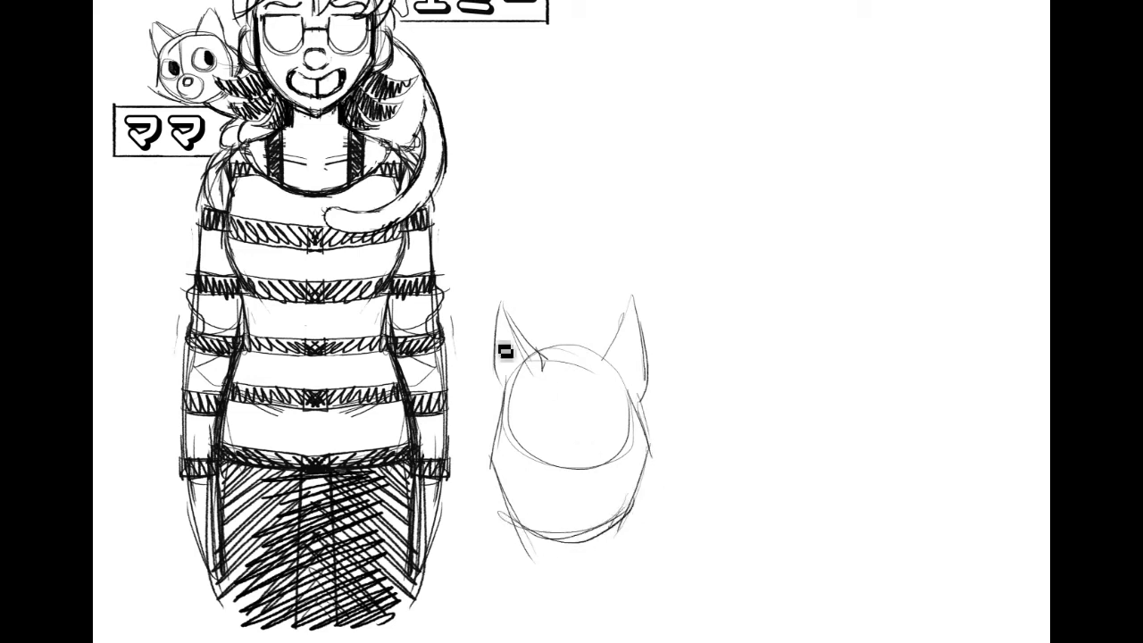
# Step: Sketch the dog's face with two round eyes, an oval nose, an open smiling mouth and a hanging tongue
pyautogui.moveTo(539, 388)
pyautogui.mouseDown()
pyautogui.moveTo(523, 406)
pyautogui.moveTo(534, 393)
pyautogui.moveTo(542, 412)
pyautogui.moveTo(598, 404)
pyautogui.moveTo(526, 438)
pyautogui.mouseUp()
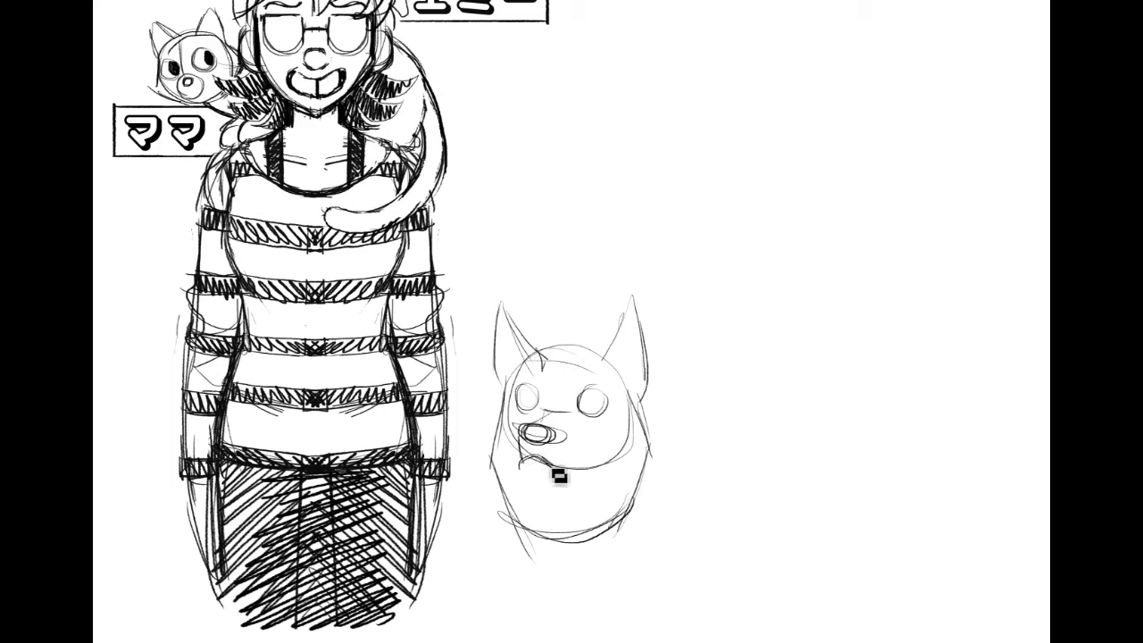
pyautogui.moveTo(527, 418); pyautogui.dragTo(533, 412)
pyautogui.moveTo(600, 404)
pyautogui.mouseDown()
pyautogui.moveTo(584, 417)
pyautogui.moveTo(599, 401)
pyautogui.mouseUp()
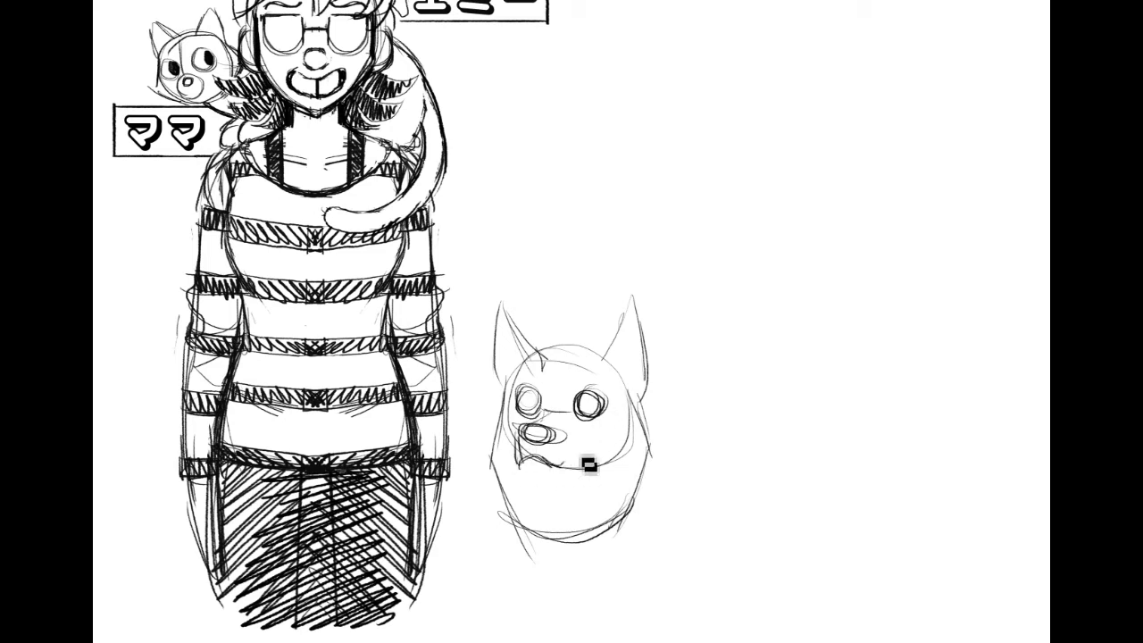
pyautogui.moveTo(559, 465)
pyautogui.mouseDown()
pyautogui.moveTo(584, 445)
pyautogui.moveTo(565, 478)
pyautogui.moveTo(567, 467)
pyautogui.moveTo(541, 457)
pyautogui.mouseUp()
# Step: Define the dog's ears with inner contours and darker outlines, and strengthen the top of its head between them
pyautogui.moveTo(629, 312)
pyautogui.mouseDown()
pyautogui.moveTo(608, 363)
pyautogui.moveTo(649, 391)
pyautogui.mouseUp()
pyautogui.moveTo(603, 360)
pyautogui.mouseDown()
pyautogui.moveTo(637, 357)
pyautogui.moveTo(636, 312)
pyautogui.moveTo(649, 343)
pyautogui.mouseUp()
pyautogui.moveTo(513, 315)
pyautogui.mouseDown()
pyautogui.moveTo(535, 346)
pyautogui.moveTo(505, 330)
pyautogui.moveTo(510, 351)
pyautogui.moveTo(508, 324)
pyautogui.moveTo(523, 319)
pyautogui.moveTo(546, 349)
pyautogui.mouseUp()
pyautogui.moveTo(507, 298)
pyautogui.mouseDown()
pyautogui.moveTo(542, 357)
pyautogui.moveTo(593, 366)
pyautogui.moveTo(543, 348)
pyautogui.mouseUp()
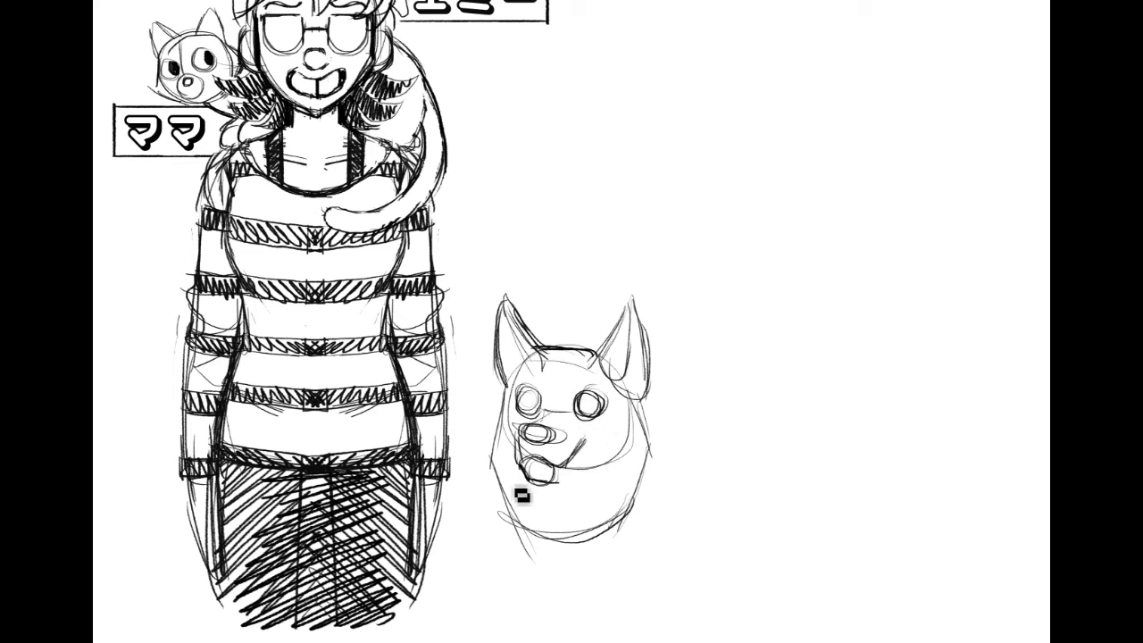
# Step: Draw the dog's sloping shoulders and a collar band around the base of its neck
pyautogui.moveTo(505, 573)
pyautogui.mouseDown()
pyautogui.moveTo(522, 543)
pyautogui.moveTo(502, 584)
pyautogui.moveTo(493, 614)
pyautogui.mouseUp()
pyautogui.moveTo(629, 520); pyautogui.dragTo(681, 609)
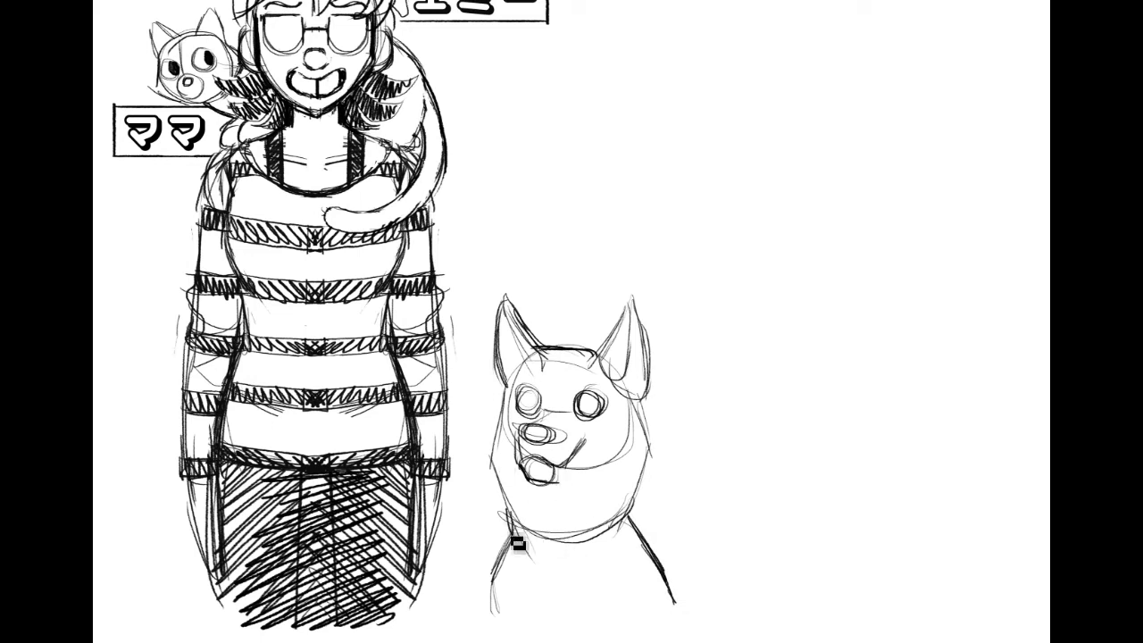
pyautogui.moveTo(531, 493)
pyautogui.mouseDown()
pyautogui.moveTo(523, 519)
pyautogui.moveTo(632, 529)
pyautogui.moveTo(510, 533)
pyautogui.mouseUp()
pyautogui.moveTo(629, 525)
pyautogui.mouseDown()
pyautogui.moveTo(599, 558)
pyautogui.moveTo(632, 544)
pyautogui.mouseUp()
pyautogui.moveTo(626, 512); pyautogui.dragTo(631, 535)
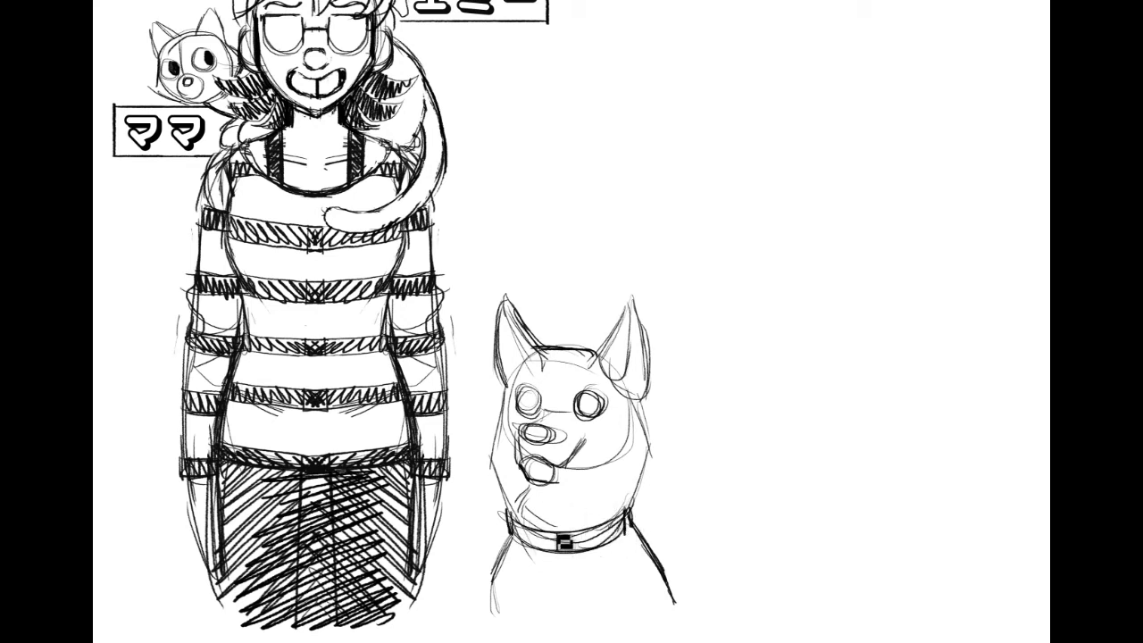
# Step: Hang a bone-shaped tag from the dog's collar and add dark pupils to both of its eyes
pyautogui.moveTo(557, 526)
pyautogui.mouseDown()
pyautogui.moveTo(544, 564)
pyautogui.moveTo(548, 597)
pyautogui.moveTo(539, 581)
pyautogui.moveTo(582, 571)
pyautogui.moveTo(555, 573)
pyautogui.moveTo(552, 591)
pyautogui.moveTo(582, 559)
pyautogui.mouseUp()
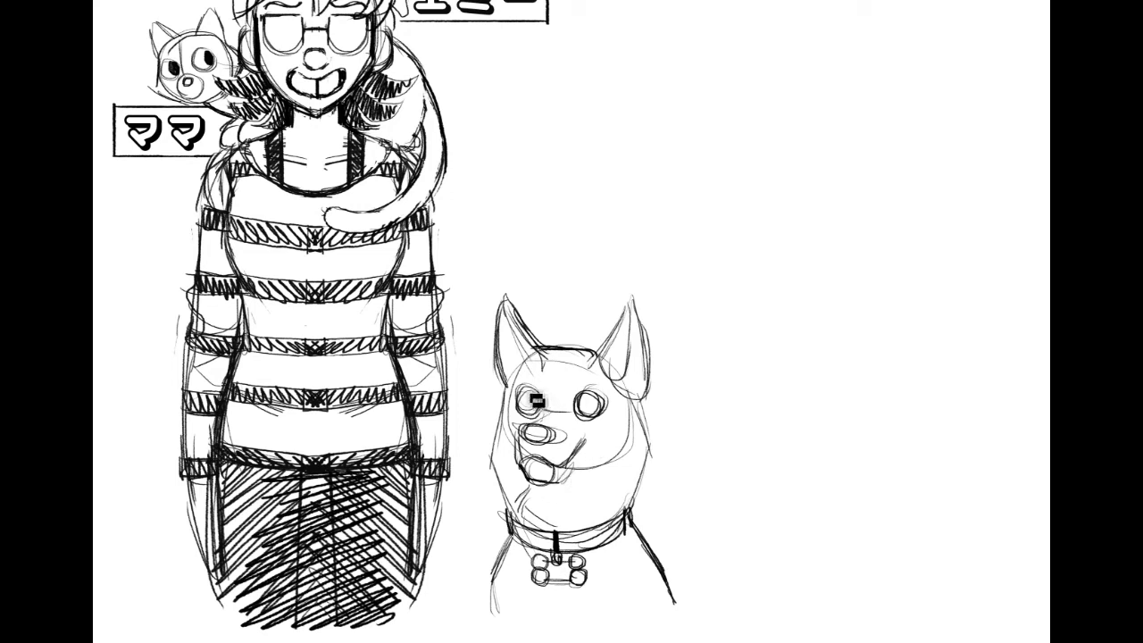
pyautogui.moveTo(585, 400); pyautogui.dragTo(595, 404)
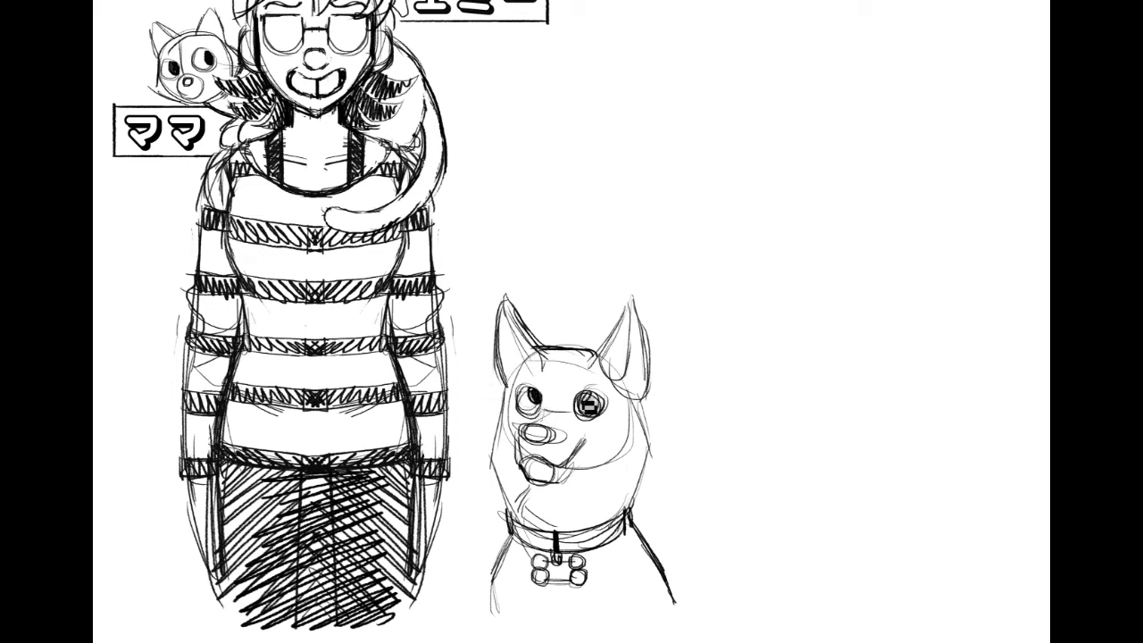
# Step: Draw a flat oval rim on top of the dog's head with a curved stalk rising from it and ending in an eye
pyautogui.moveTo(441, 242); pyautogui.dragTo(452, 314)
pyautogui.moveTo(540, 413)
pyautogui.mouseDown()
pyautogui.moveTo(569, 439)
pyautogui.moveTo(606, 427)
pyautogui.mouseUp()
pyautogui.moveTo(538, 422)
pyautogui.mouseDown()
pyautogui.moveTo(565, 421)
pyautogui.moveTo(545, 422)
pyautogui.mouseUp()
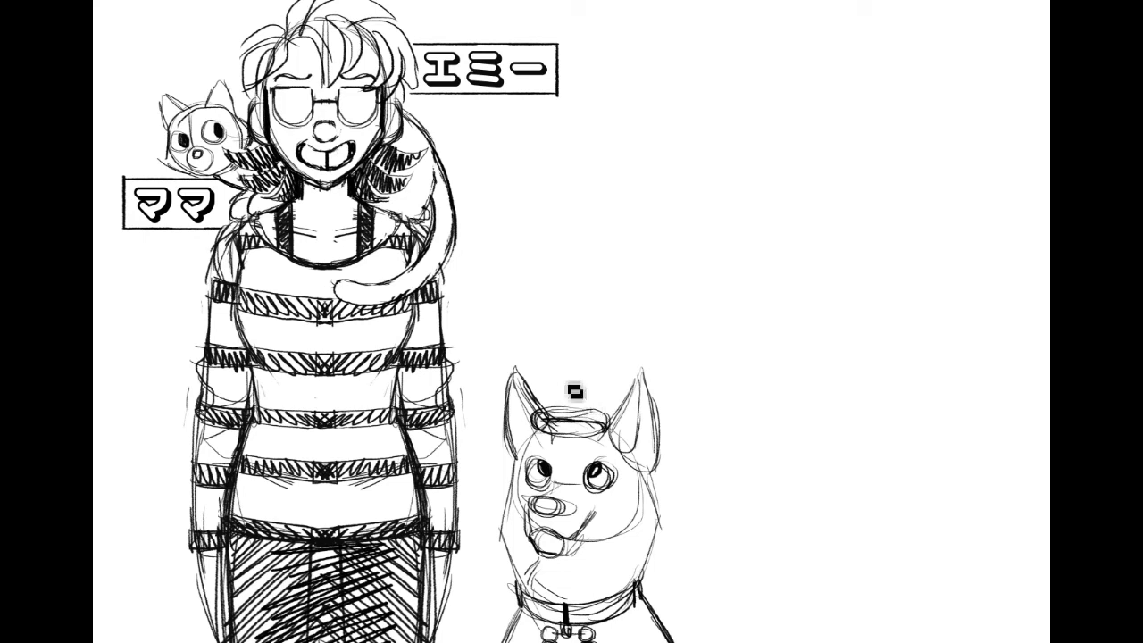
pyautogui.moveTo(589, 397)
pyautogui.mouseDown()
pyautogui.moveTo(554, 338)
pyautogui.moveTo(558, 324)
pyautogui.moveTo(568, 376)
pyautogui.moveTo(577, 303)
pyautogui.moveTo(598, 310)
pyautogui.moveTo(572, 337)
pyautogui.moveTo(574, 322)
pyautogui.moveTo(588, 371)
pyautogui.moveTo(574, 363)
pyautogui.moveTo(591, 383)
pyautogui.moveTo(576, 425)
pyautogui.moveTo(599, 403)
pyautogui.moveTo(593, 392)
pyautogui.moveTo(586, 422)
pyautogui.mouseUp()
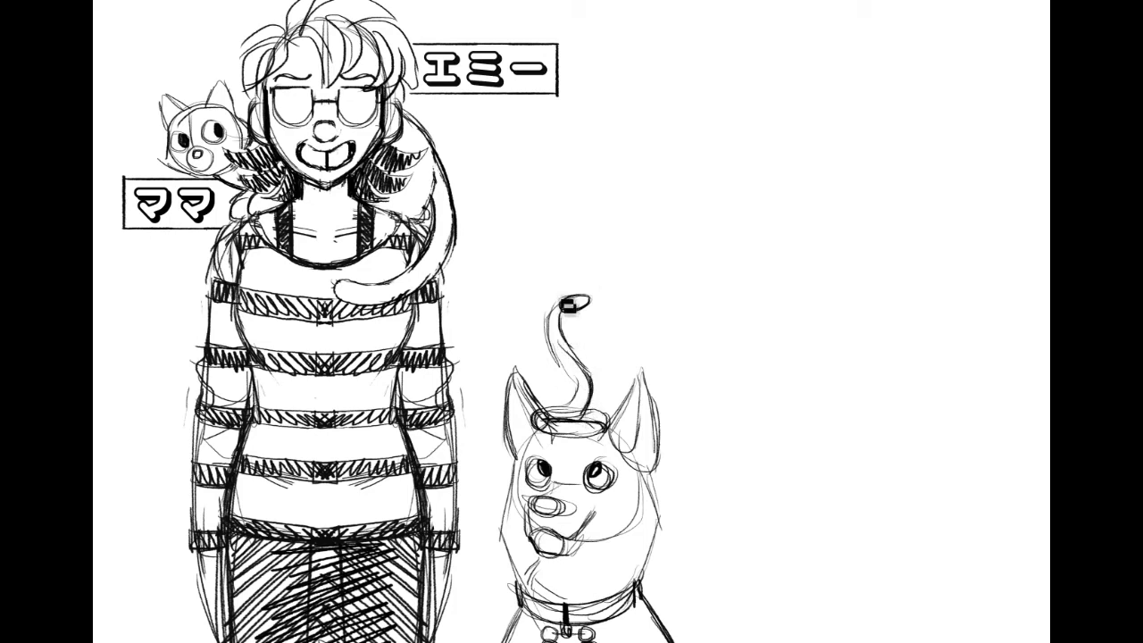
pyautogui.moveTo(563, 297); pyautogui.dragTo(545, 319)
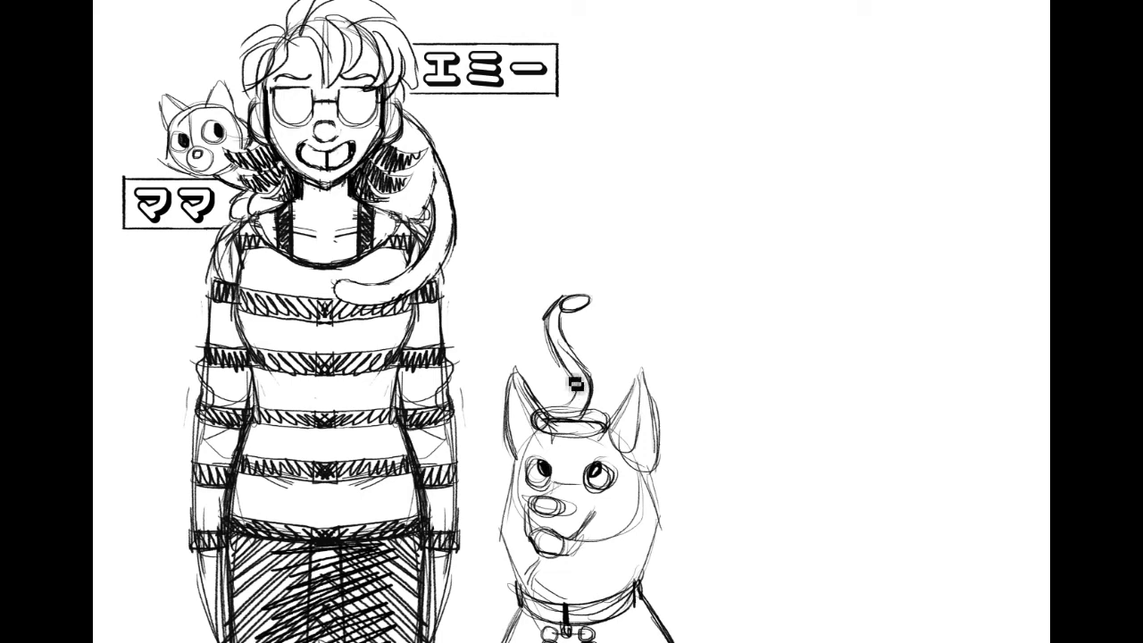
pyautogui.moveTo(578, 406); pyautogui.dragTo(580, 411)
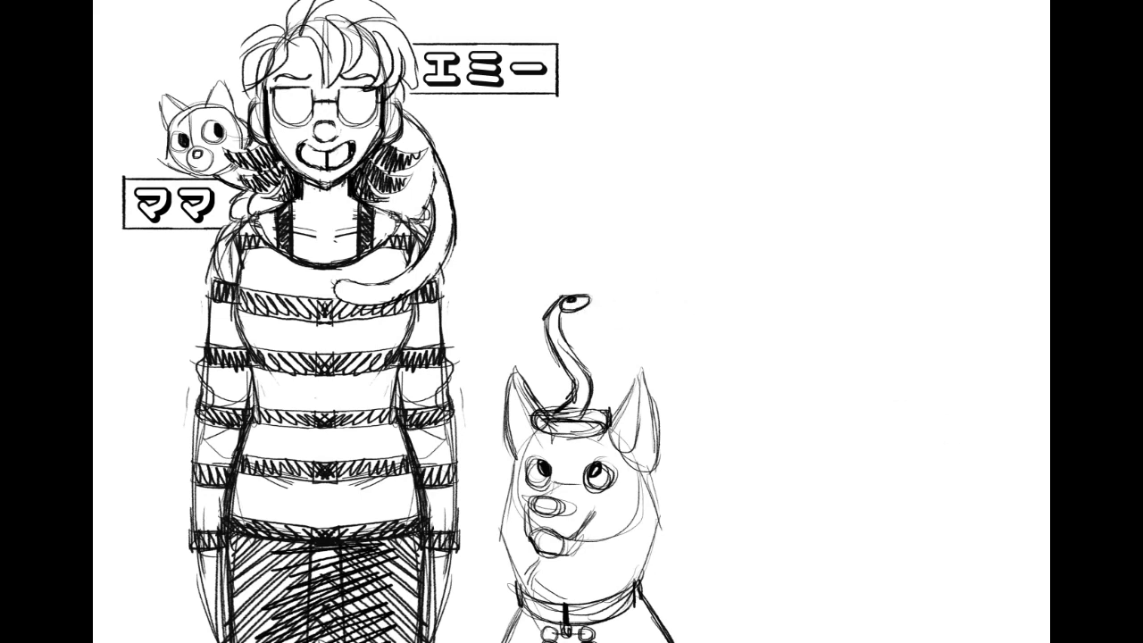
# Step: Add jagged fur tufts along both sides of the dog's cheeks and neck, and darken the shoulder lines
pyautogui.scroll(-2, 988, 515)
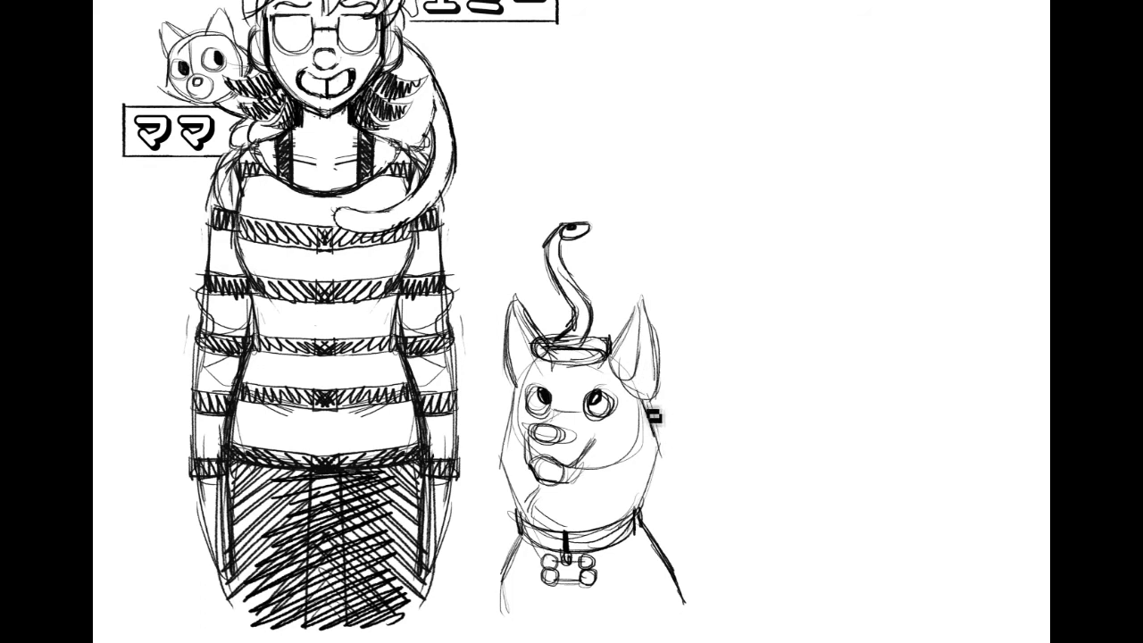
pyautogui.moveTo(650, 420)
pyautogui.mouseDown()
pyautogui.moveTo(690, 455)
pyautogui.moveTo(655, 473)
pyautogui.mouseUp()
pyautogui.moveTo(511, 401)
pyautogui.mouseDown()
pyautogui.moveTo(501, 441)
pyautogui.moveTo(525, 411)
pyautogui.moveTo(495, 469)
pyautogui.mouseUp()
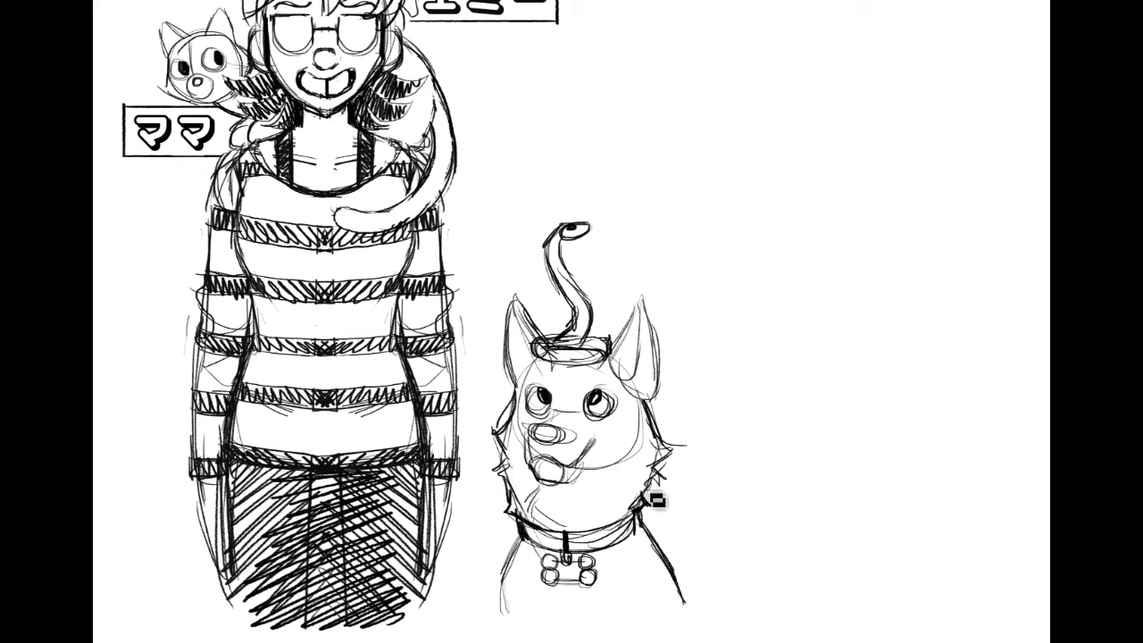
pyautogui.moveTo(656, 483); pyautogui.dragTo(657, 506)
pyautogui.moveTo(523, 537); pyautogui.dragTo(503, 591)
pyautogui.moveTo(647, 535); pyautogui.dragTo(685, 605)
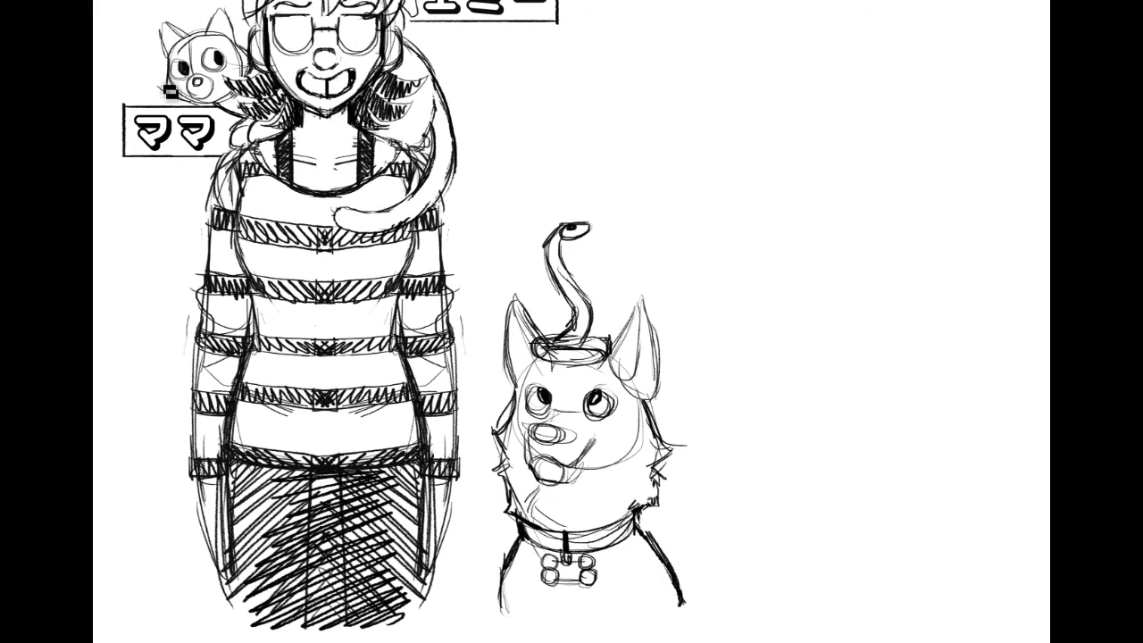
# Step: Fill the dog's nose with solid black, leaving a light highlight, and darken its eyes
pyautogui.scroll(3, 769, 394)
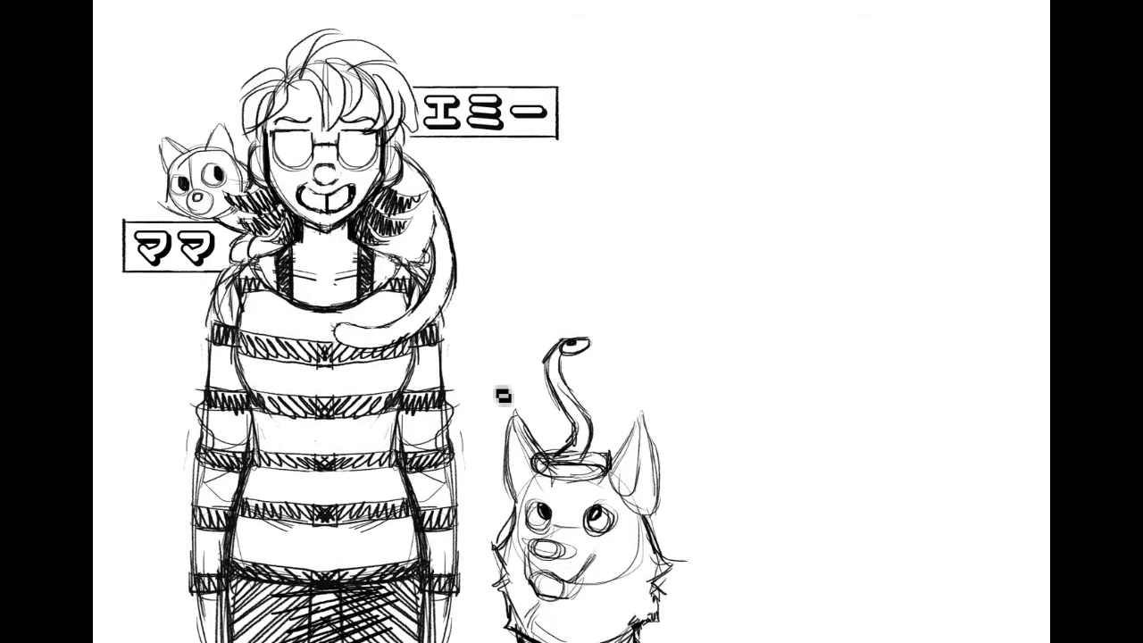
pyautogui.scroll(-3, 769, 394)
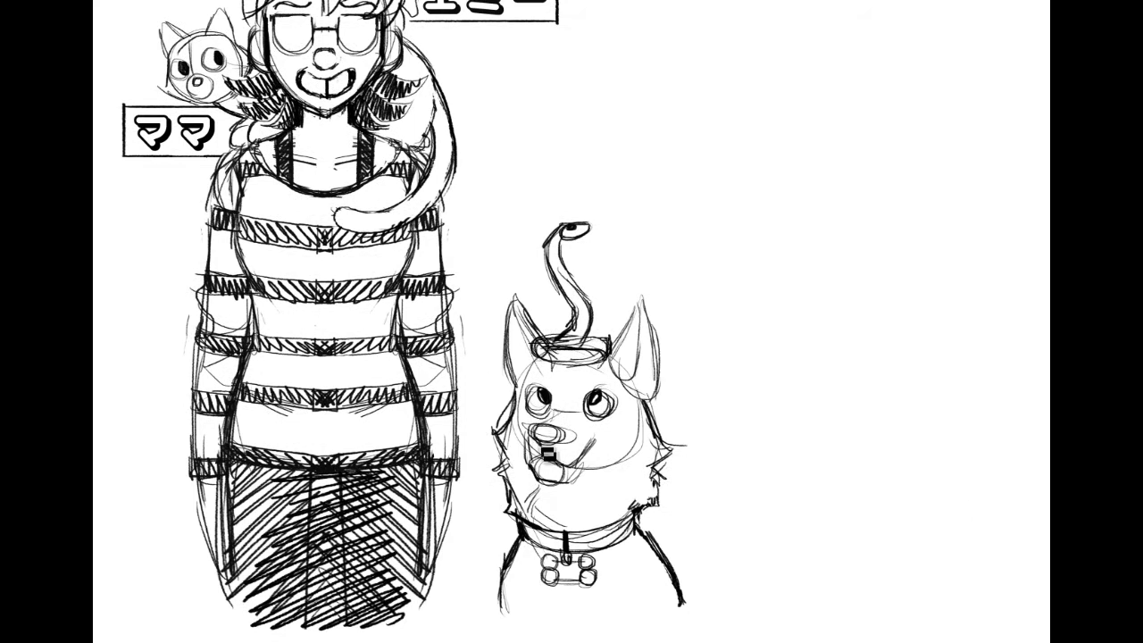
pyautogui.moveTo(540, 439); pyautogui.dragTo(548, 439)
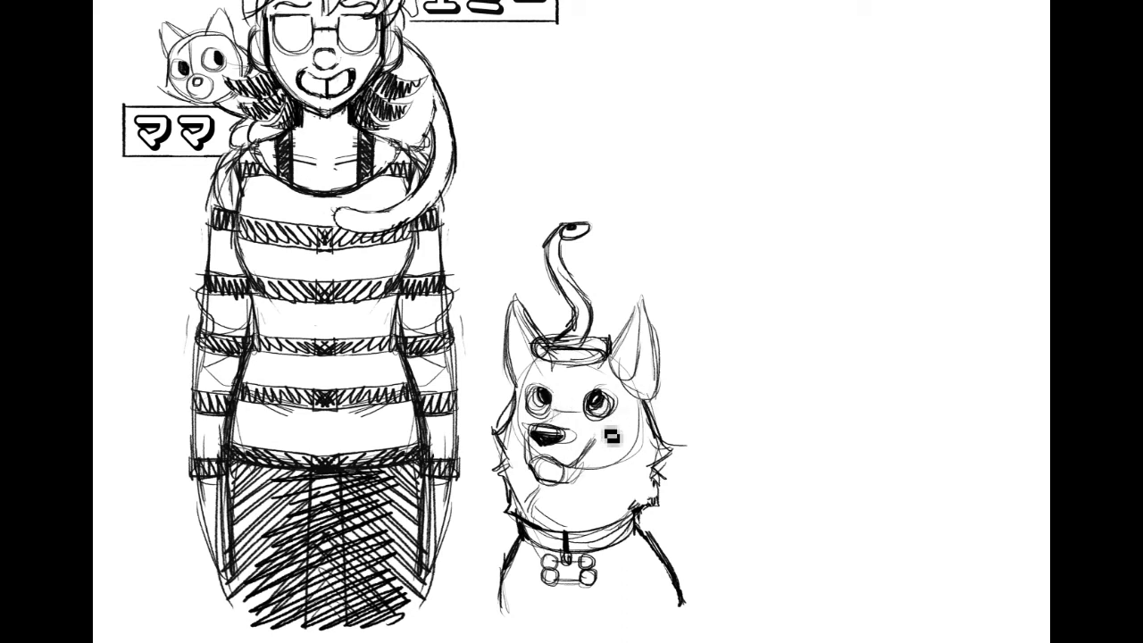
pyautogui.scroll(3, 757, 363)
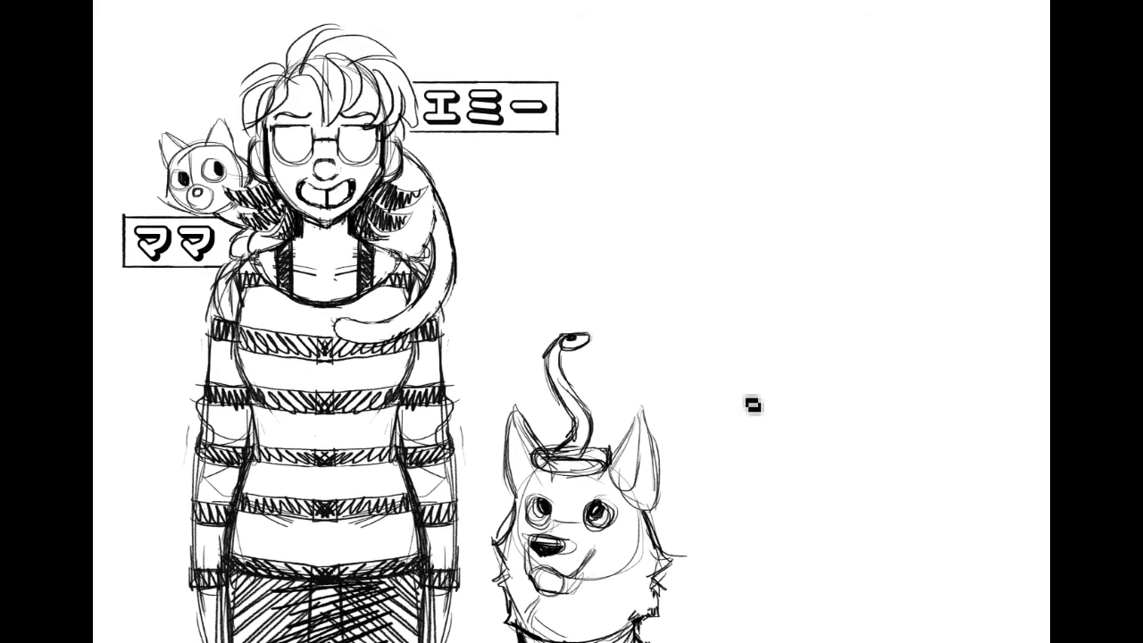
pyautogui.scroll(-3, 819, 461)
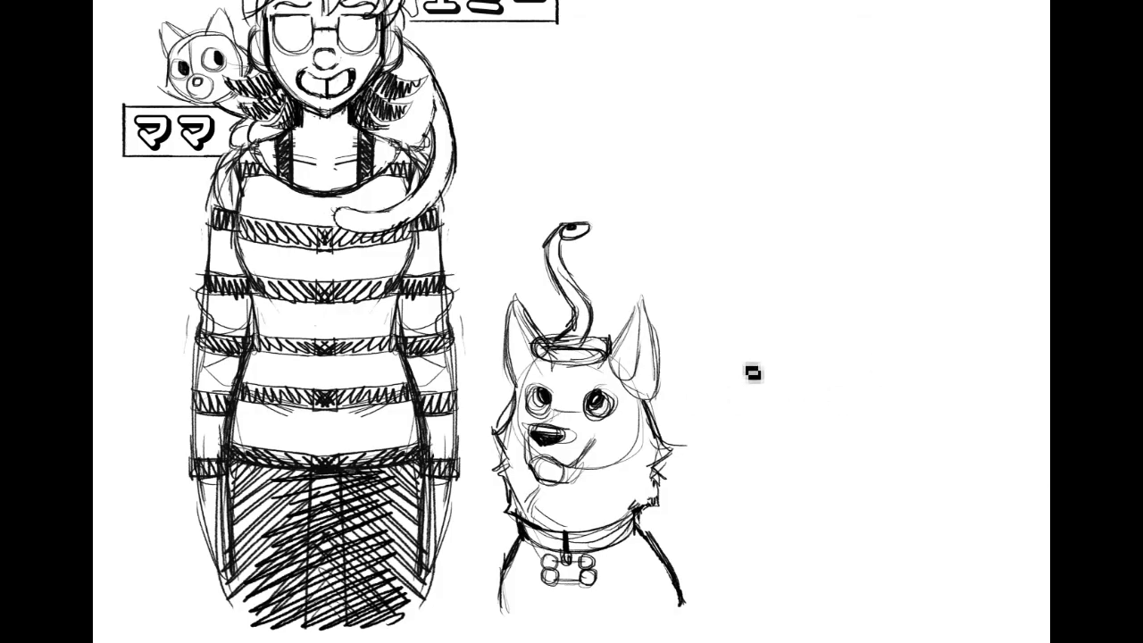
pyautogui.scroll(1, 768, 348)
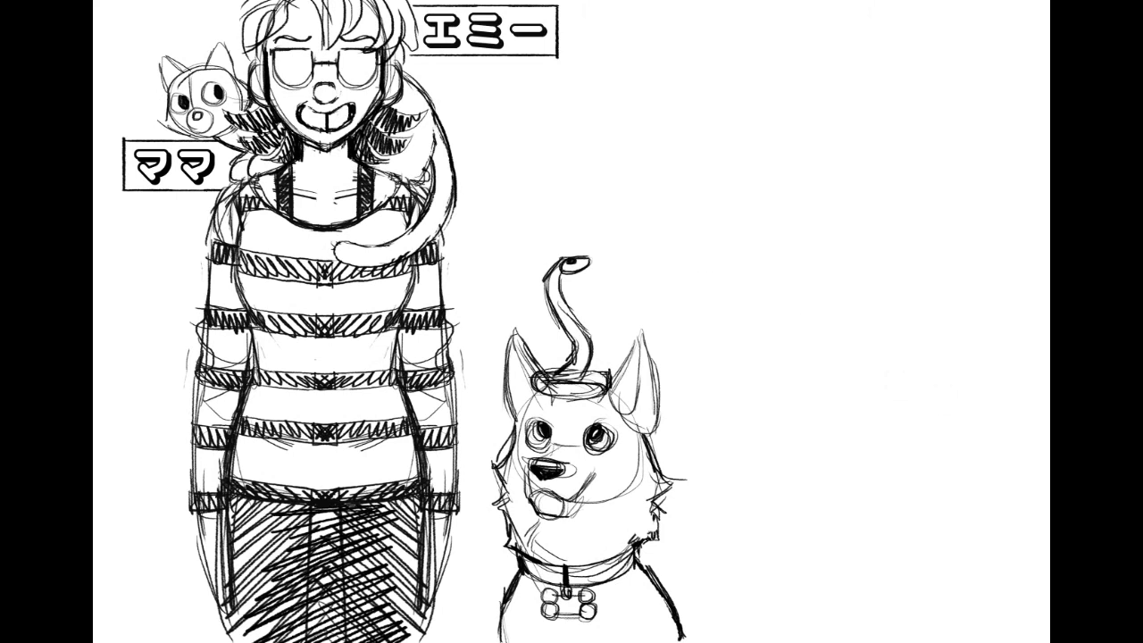
pyautogui.hscroll(1, 571, 321)
pyautogui.hscroll(-1, 571, 322)
pyautogui.scroll(4, 571, 322)
pyautogui.scroll(-4, 571, 322)
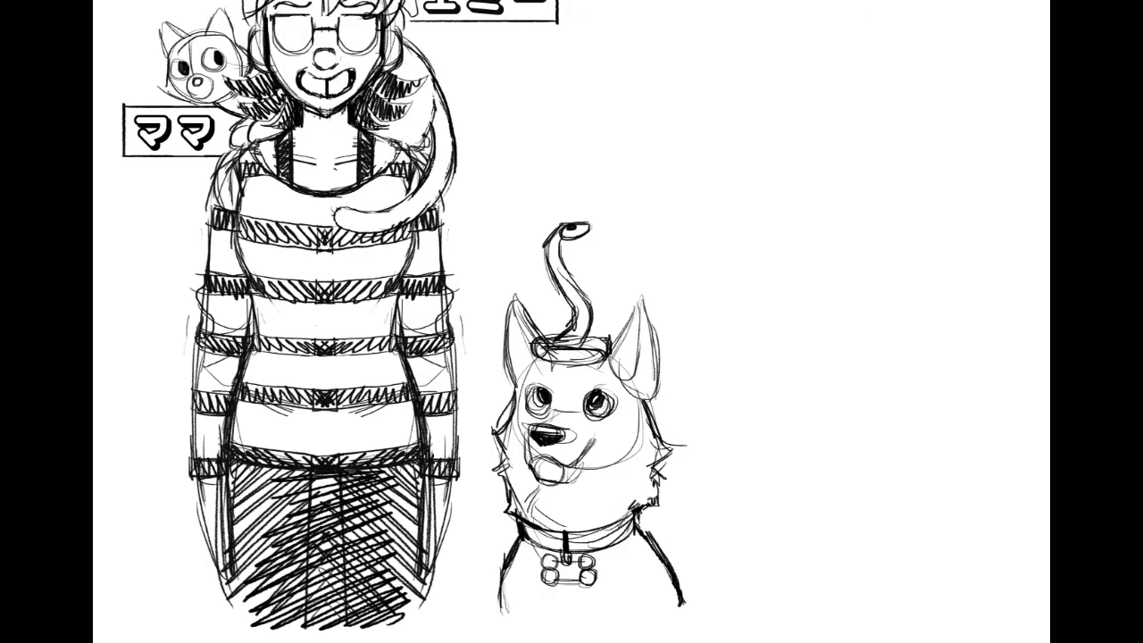
# Step: Draw a thin horizontal line extending from the eyestalk's eye as the upper edge of a name box, and undo the lower line
pyautogui.hscroll(2, 571, 321)
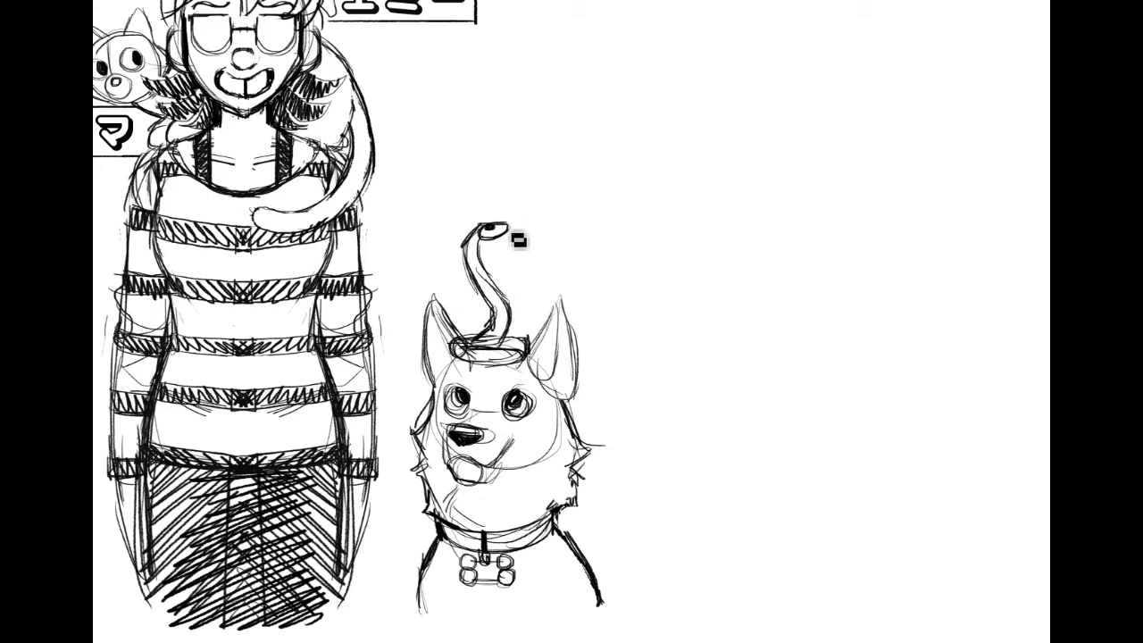
pyautogui.moveTo(503, 238); pyautogui.dragTo(634, 238)
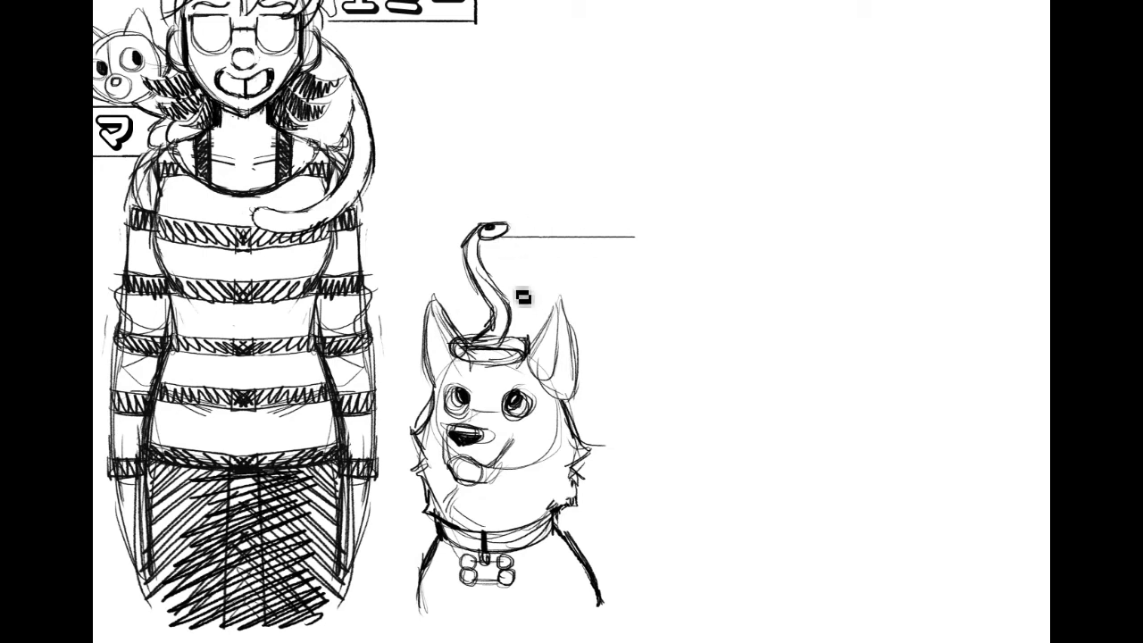
pyautogui.hotkey('ctrl', 'z')
pyautogui.moveTo(507, 238); pyautogui.dragTo(622, 238)
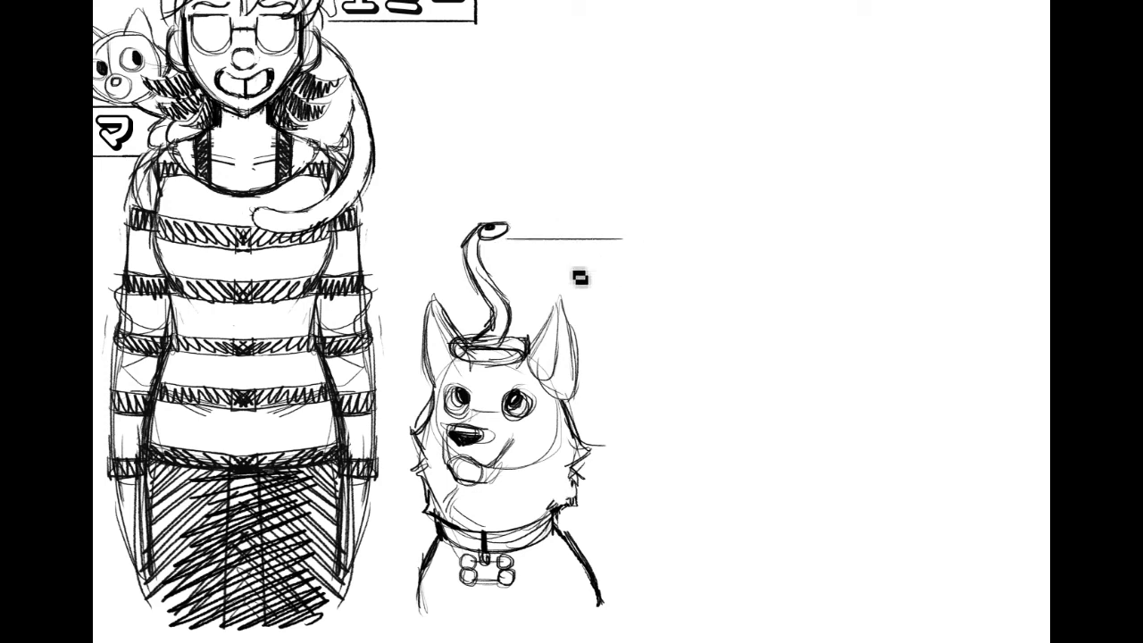
pyautogui.moveTo(500, 287); pyautogui.dragTo(625, 288)
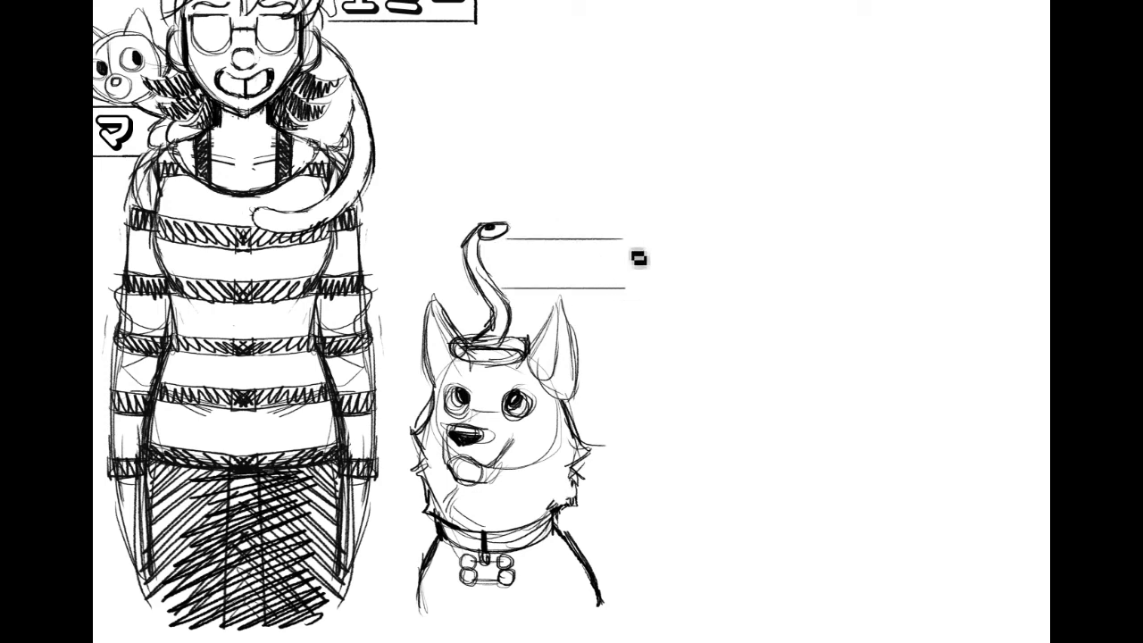
pyautogui.hotkey('ctrl', 'z')
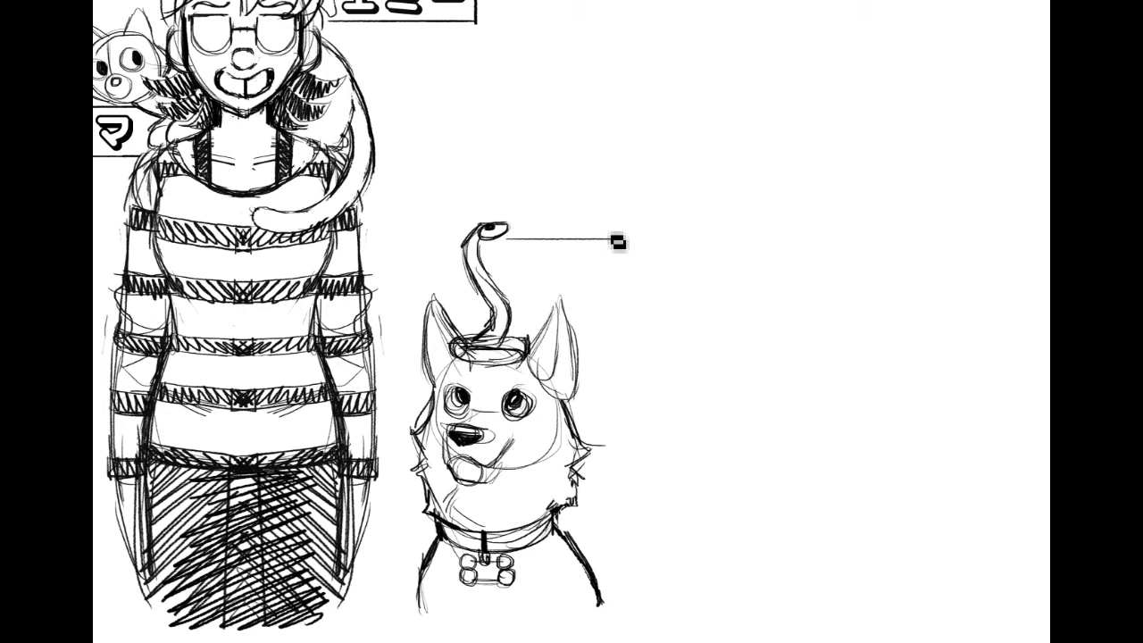
# Step: Add the katakana text label "アーマ" in the outlined lettering style and place it beside the dog's eyestalk
pyautogui.click(75, 252)
pyautogui.click(520, 265)
pyautogui.write('アーマ')
pyautogui.press('Return')
pyautogui.moveTo(658, 330); pyautogui.dragTo(544, 253)
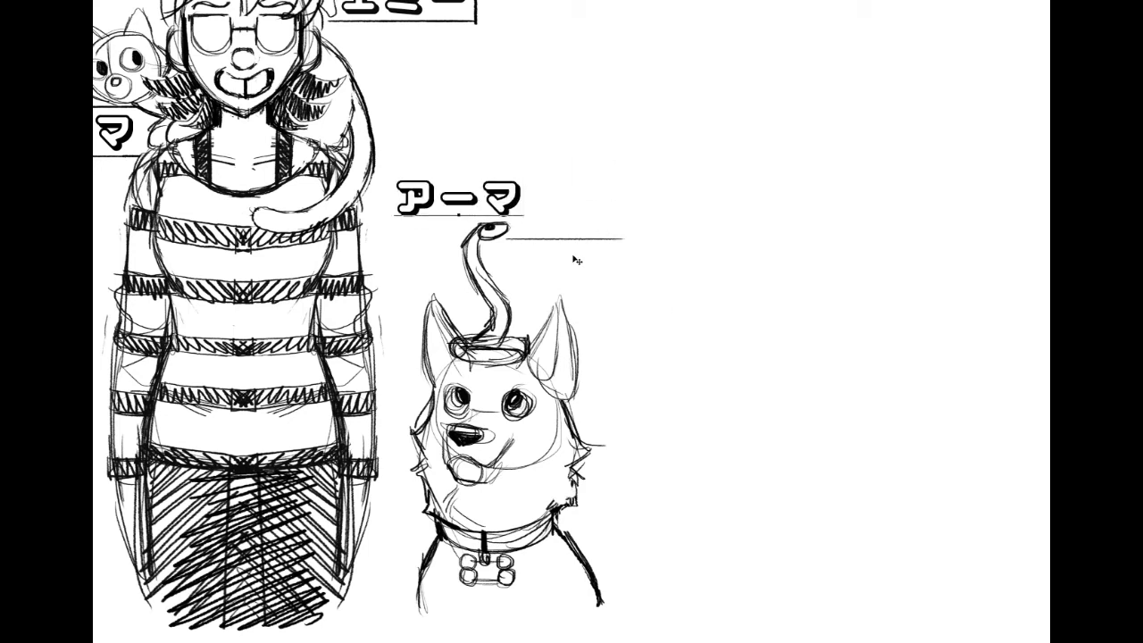
pyautogui.hotkey('ctrl', 'Return')
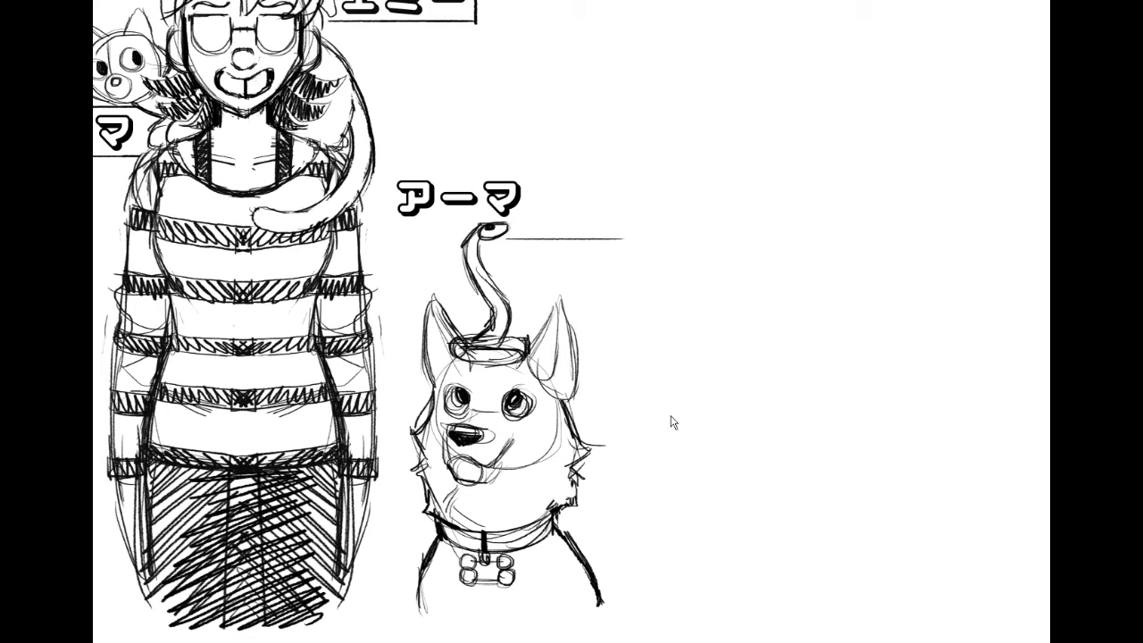
# Step: Add a second katakana text label "シロ" and place it beside the dog's collar
pyautogui.click(602, 312)
pyautogui.write('シロ')
pyautogui.moveTo(669, 426); pyautogui.dragTo(669, 621)
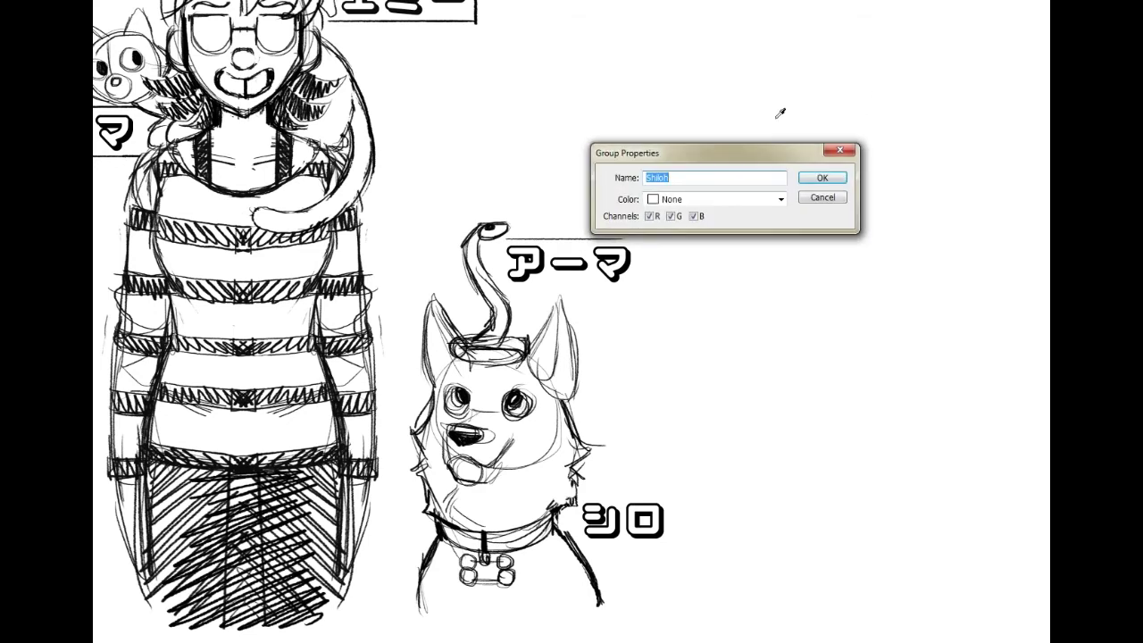
# Step: Rename the "Shiloh" layer group as "Irma"
pyautogui.click(722, 175)
pyautogui.write('Irma')
pyautogui.press('Return')
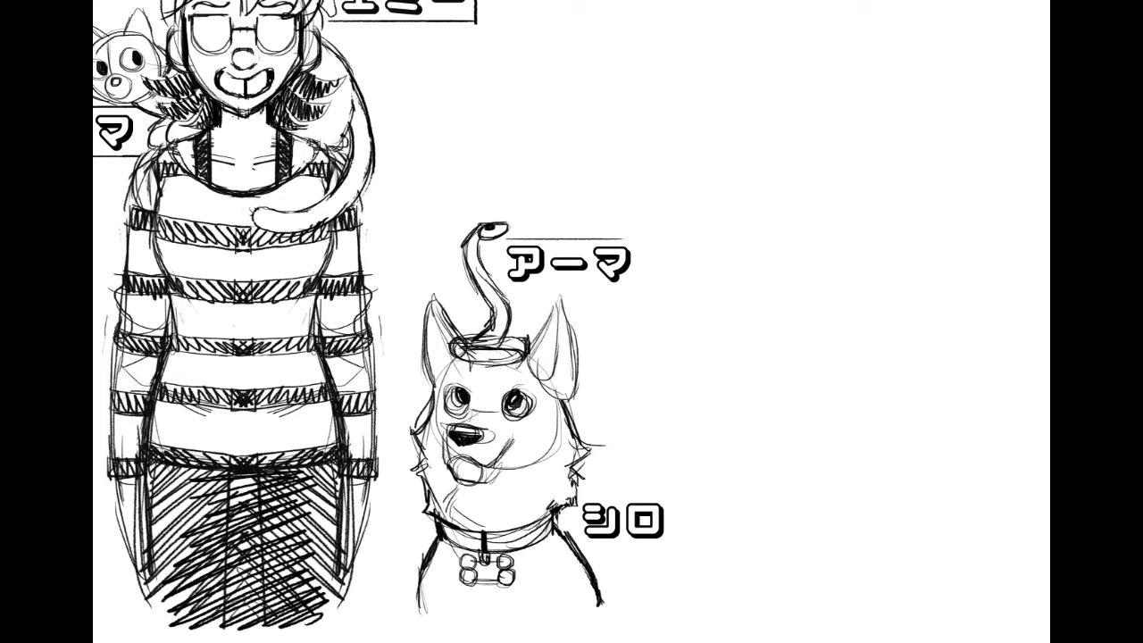
# Step: Duplicate the frame around the "エミー" label and fit the copy around the "アーマ" label
pyautogui.moveTo(747, 184)
pyautogui.mouseDown()
pyautogui.moveTo(802, 225)
pyautogui.moveTo(828, 397)
pyautogui.mouseUp()
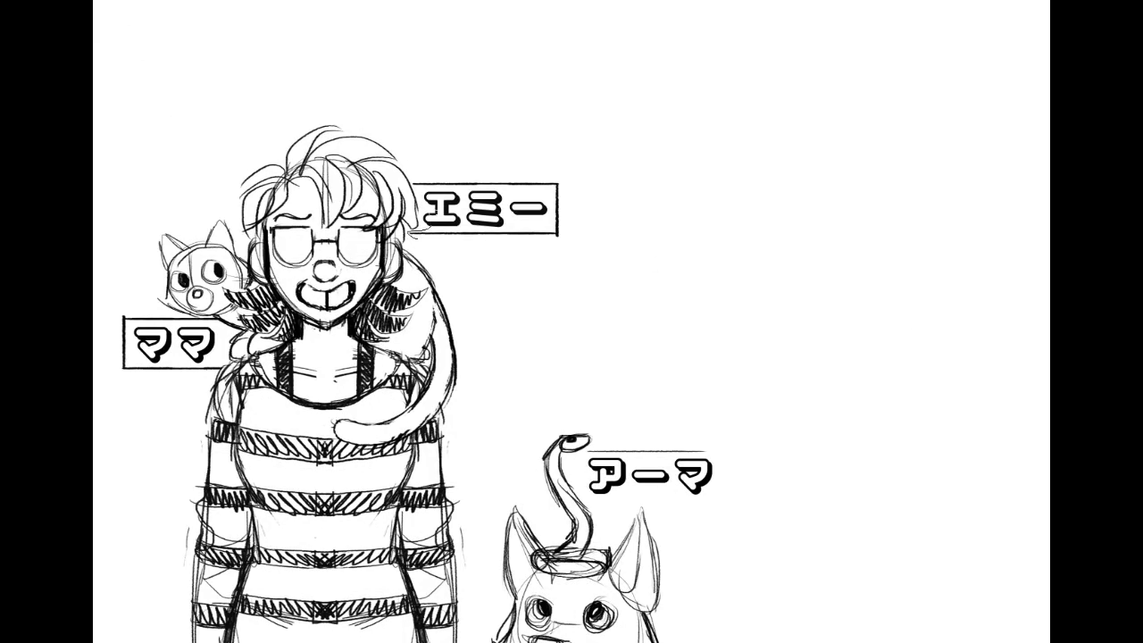
pyautogui.moveTo(413, 189)
pyautogui.mouseDown()
pyautogui.moveTo(529, 153)
pyautogui.moveTo(580, 284)
pyautogui.moveTo(420, 241)
pyautogui.moveTo(414, 192)
pyautogui.mouseUp()
pyautogui.moveTo(573, 159); pyautogui.dragTo(571, 164)
pyautogui.hotkey('ctrl', 'v')
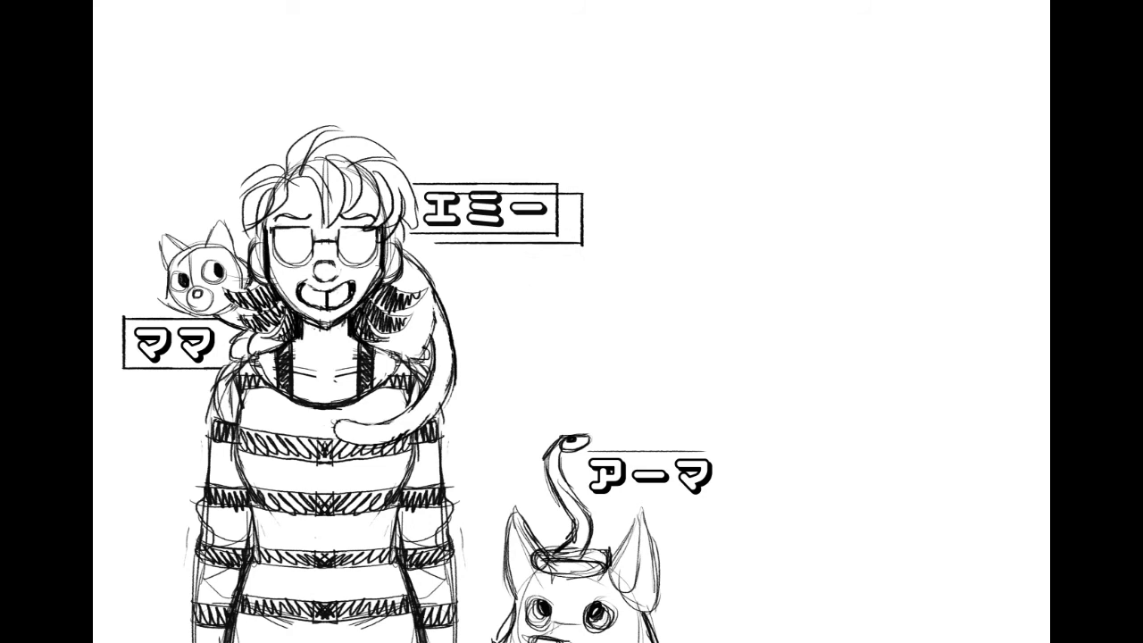
pyautogui.moveTo(954, 439); pyautogui.dragTo(950, 328)
pyautogui.moveTo(542, 136); pyautogui.dragTo(690, 388)
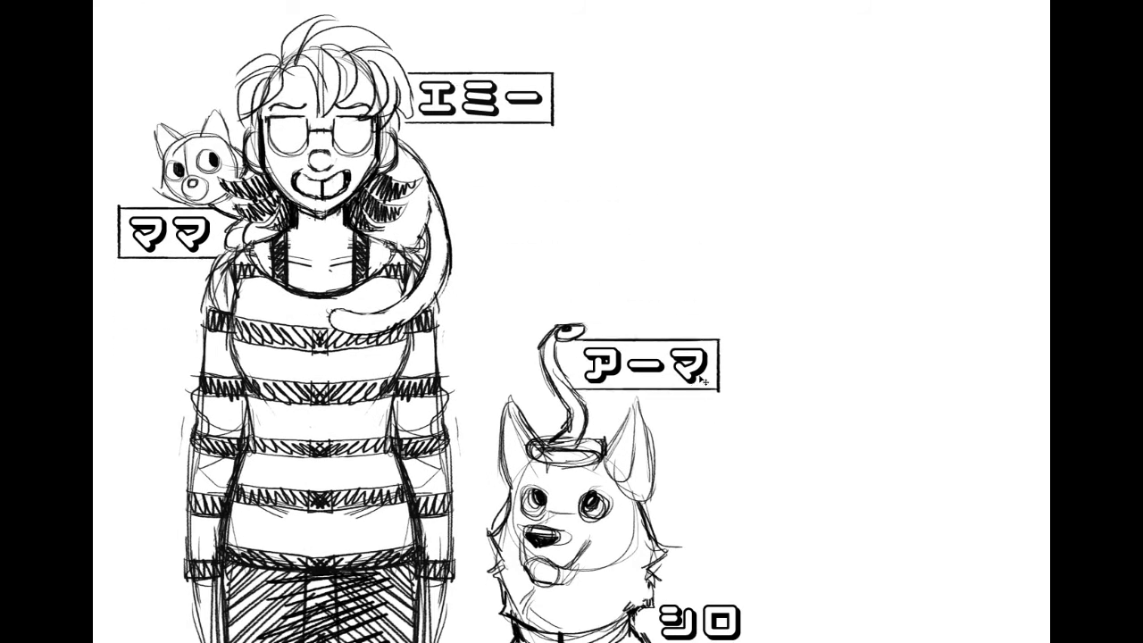
# Step: Copy the "アーマ" frame around the "シロ" label, nudge it into alignment, and clear its lines where they overlap the dog's fur
pyautogui.scroll(-2, 572, 322)
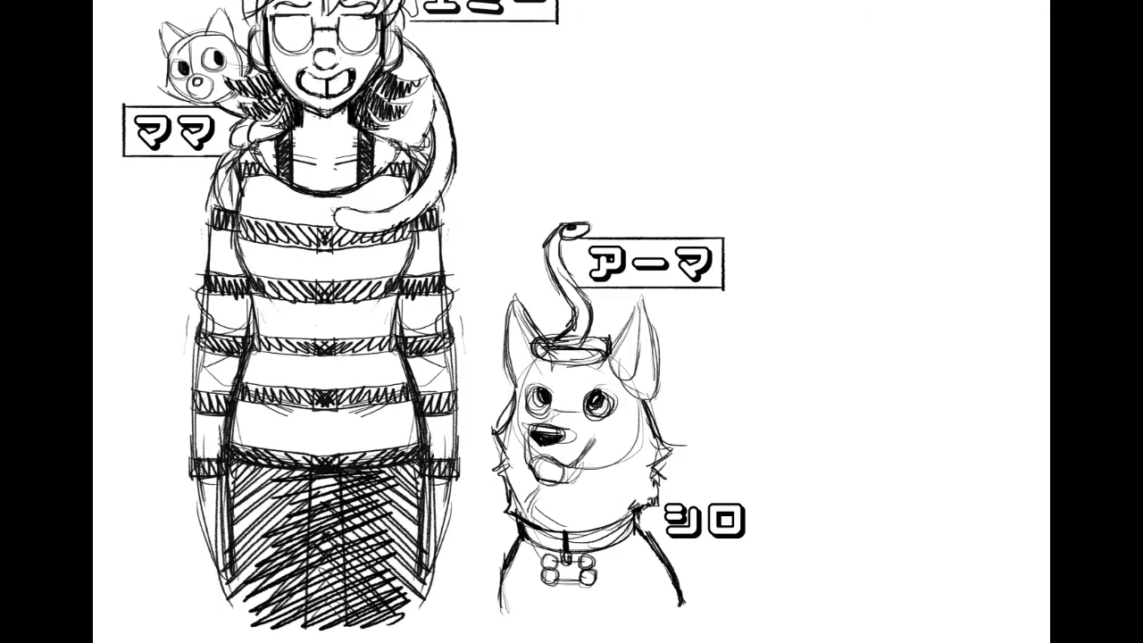
pyautogui.moveTo(671, 262); pyautogui.dragTo(725, 520)
pyautogui.hotkey('shift', 'Left')
pyautogui.hotkey('shift', 'Left')
pyautogui.hotkey('shift', 'Left')
pyautogui.hotkey('shift', 'Right')
pyautogui.press('Left')
pyautogui.press('Left')
pyautogui.press('Left')
pyautogui.press('Left')
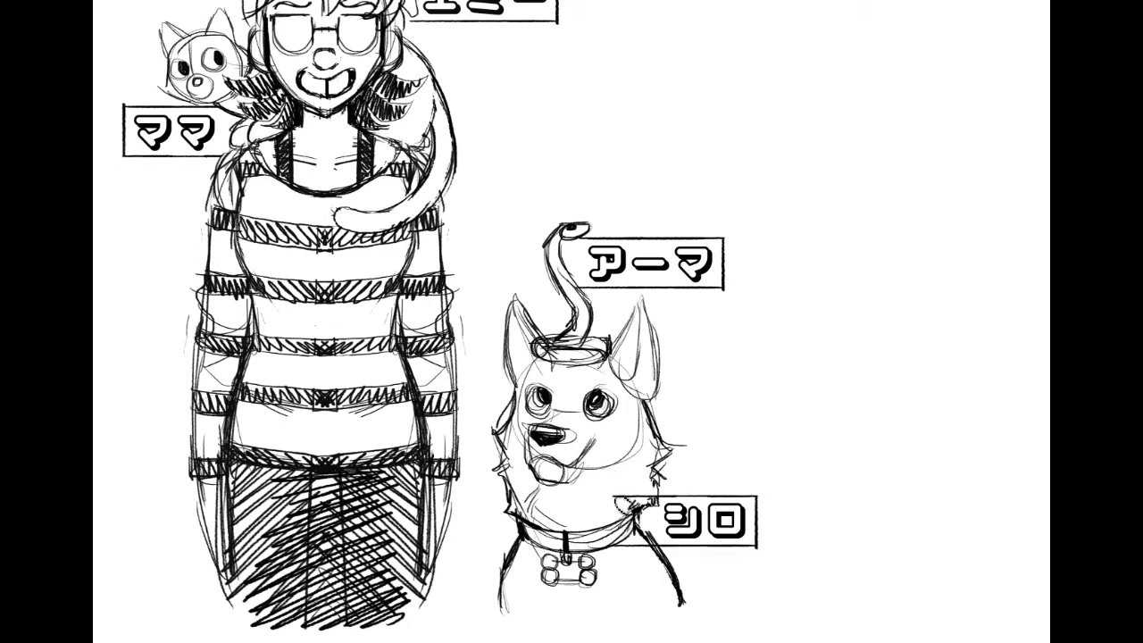
pyautogui.moveTo(638, 496); pyautogui.dragTo(618, 497)
# Step: Widen the canvas to make empty space beside the dog for more characters
pyautogui.moveTo(571, 357)
pyautogui.mouseDown()
pyautogui.moveTo(512, 470)
pyautogui.moveTo(524, 435)
pyautogui.mouseUp()
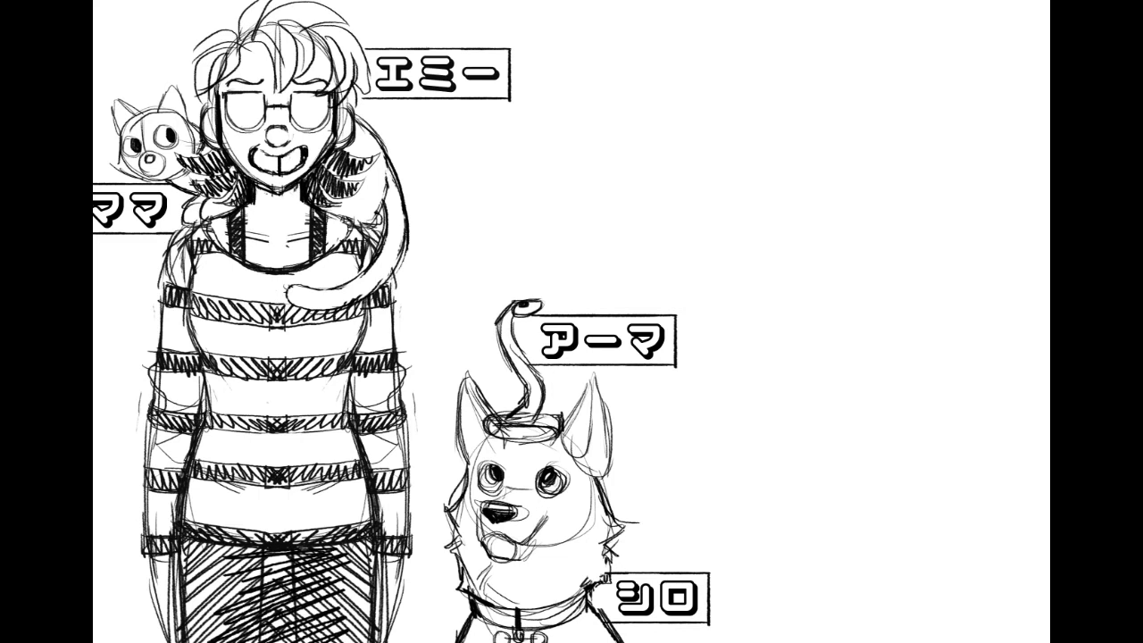
pyautogui.moveTo(572, 321); pyautogui.dragTo(474, 483)
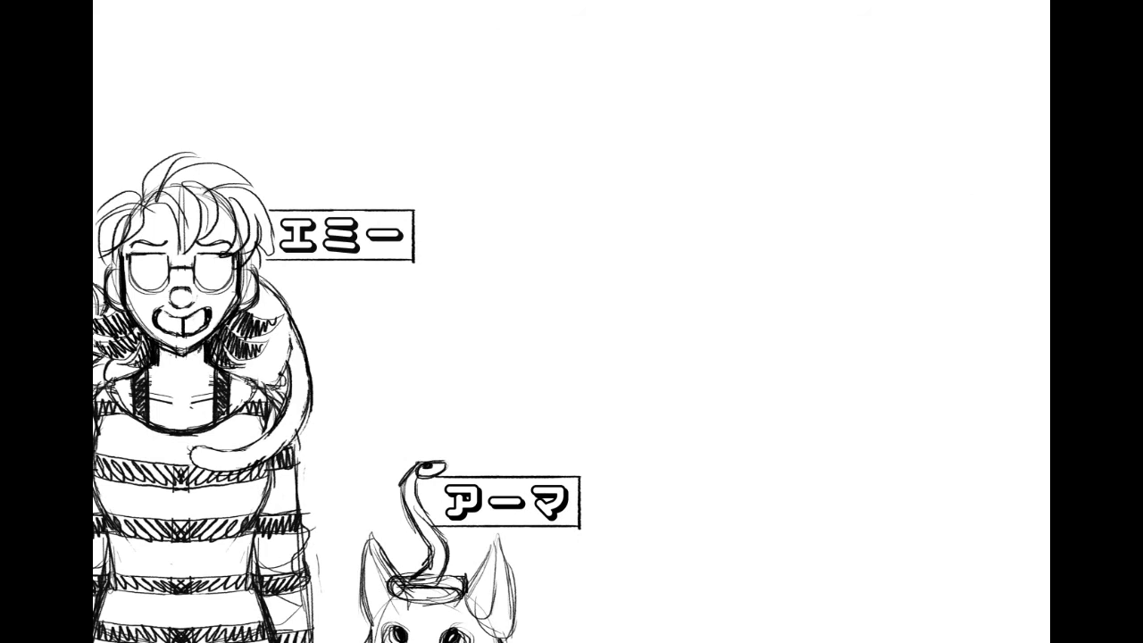
pyautogui.moveTo(571, 411); pyautogui.dragTo(536, 172)
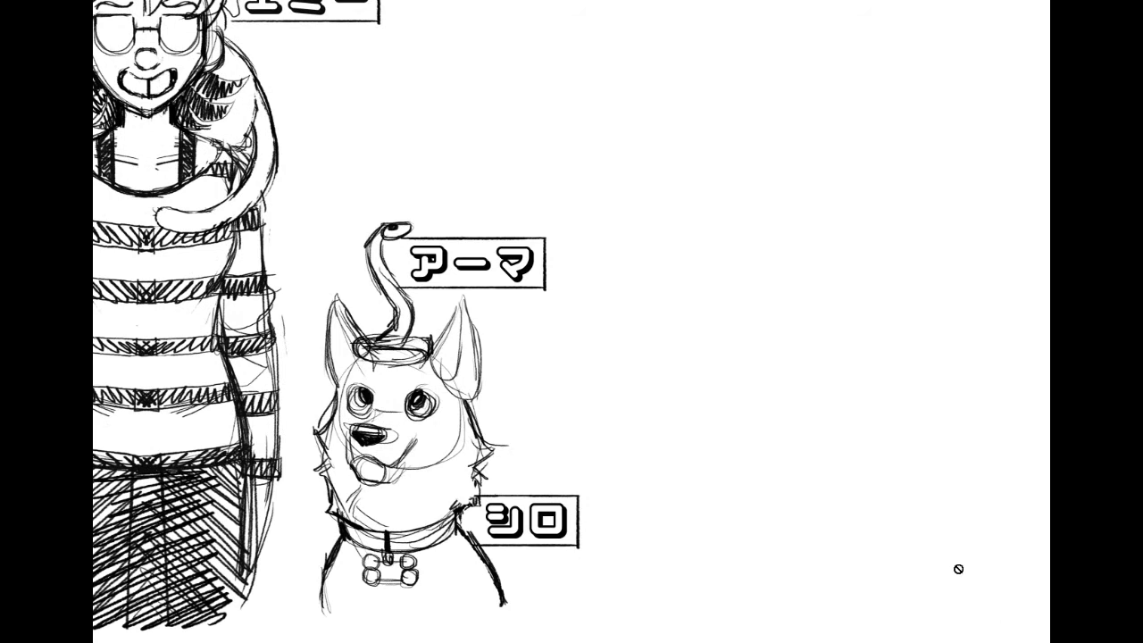
pyautogui.hotkey('ctrl', '0')
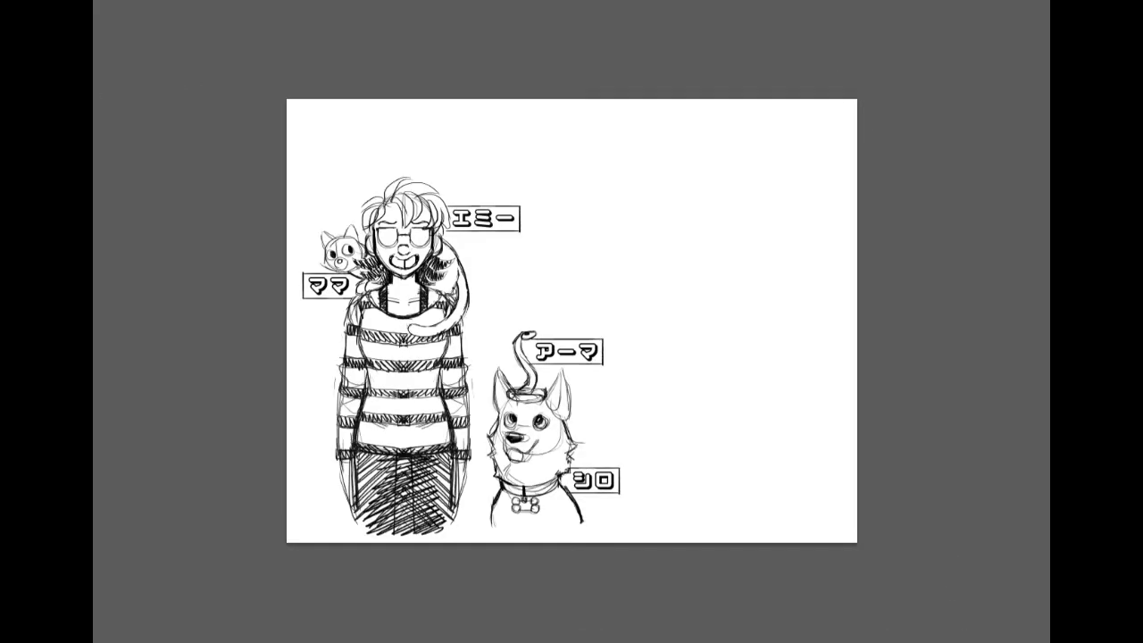
pyautogui.moveTo(265, 92); pyautogui.dragTo(972, 540)
pyautogui.hotkey('ctrl', 't')
pyautogui.moveTo(874, 324); pyautogui.dragTo(1011, 383)
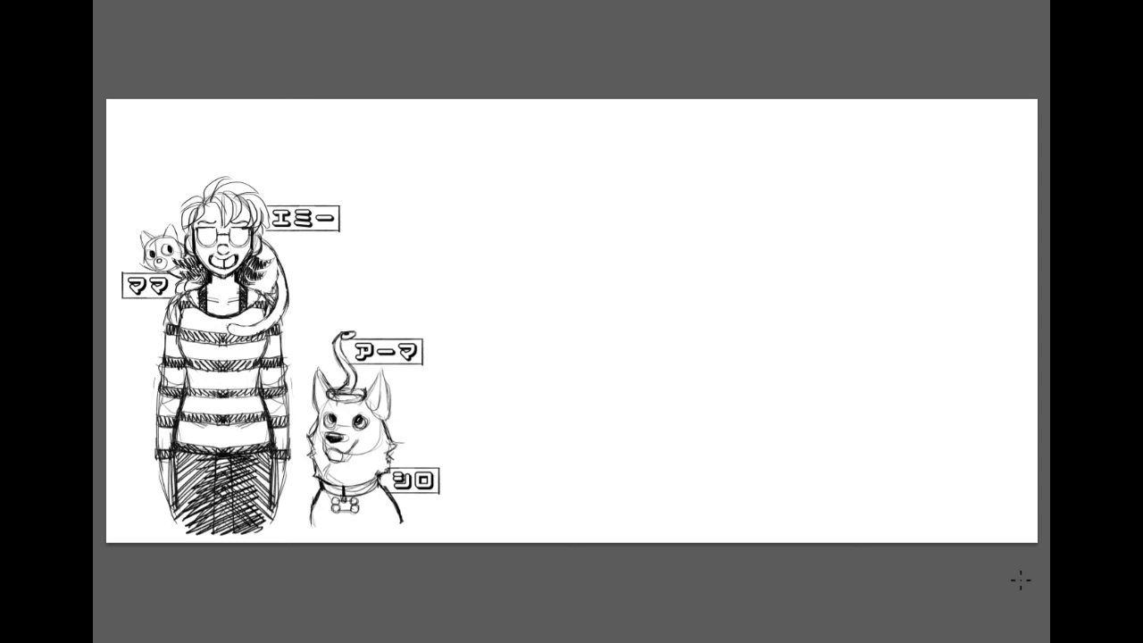
# Step: Draw a tall vertical centre line and horizontal head-height guides for a new figure in the empty space beyond the dog
pyautogui.hotkey('ctrl', '+')
pyautogui.hotkey('ctrl', '+')
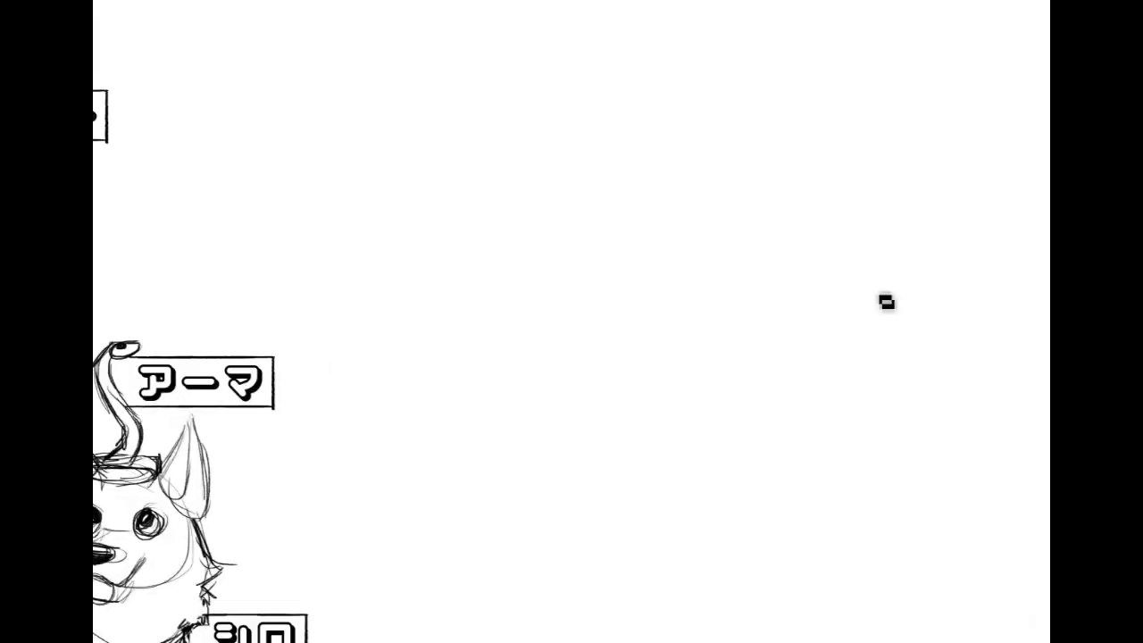
pyautogui.moveTo(357, 384)
pyautogui.mouseDown()
pyautogui.moveTo(728, 264)
pyautogui.moveTo(807, 264)
pyautogui.mouseUp()
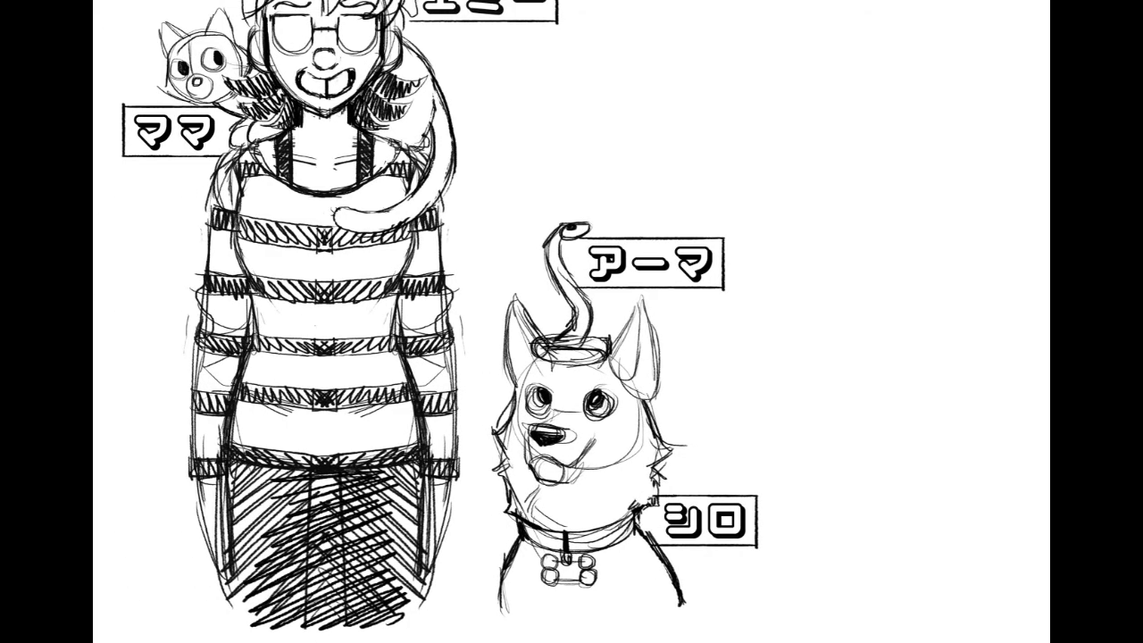
pyautogui.moveTo(571, 321); pyautogui.dragTo(517, 321)
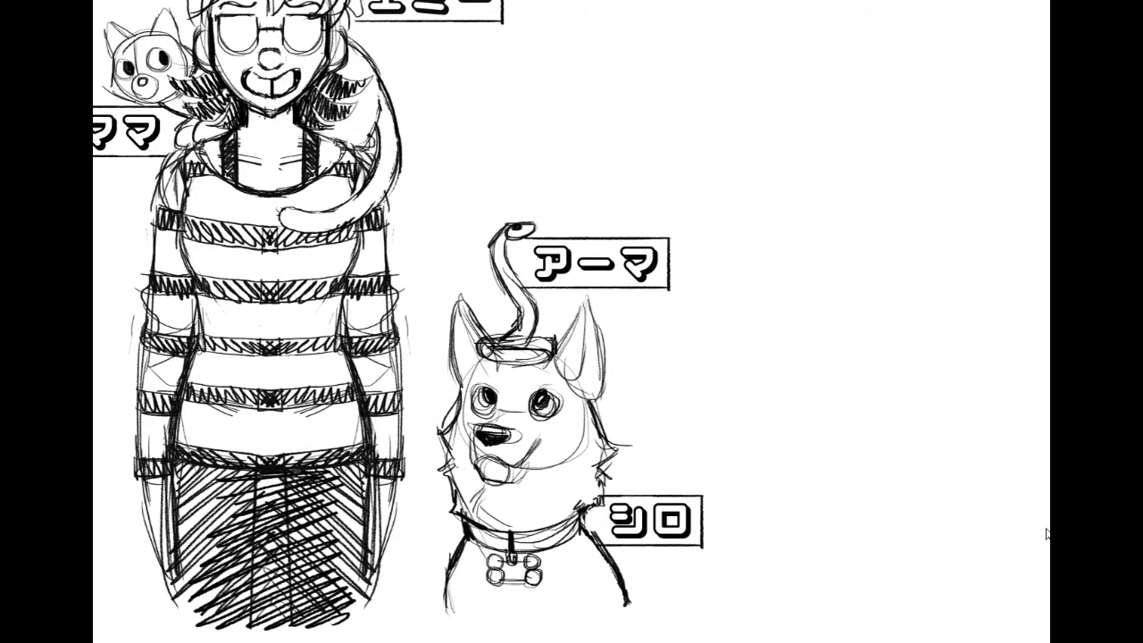
pyautogui.hotkey('ctrl', '-')
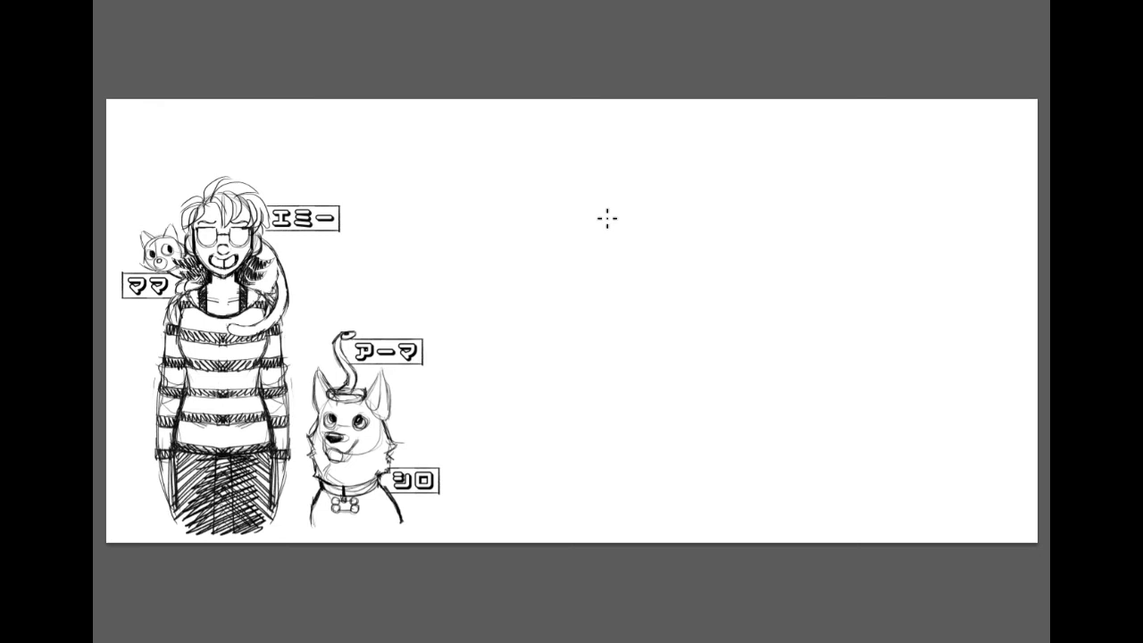
pyautogui.moveTo(594, 202); pyautogui.dragTo(594, 448)
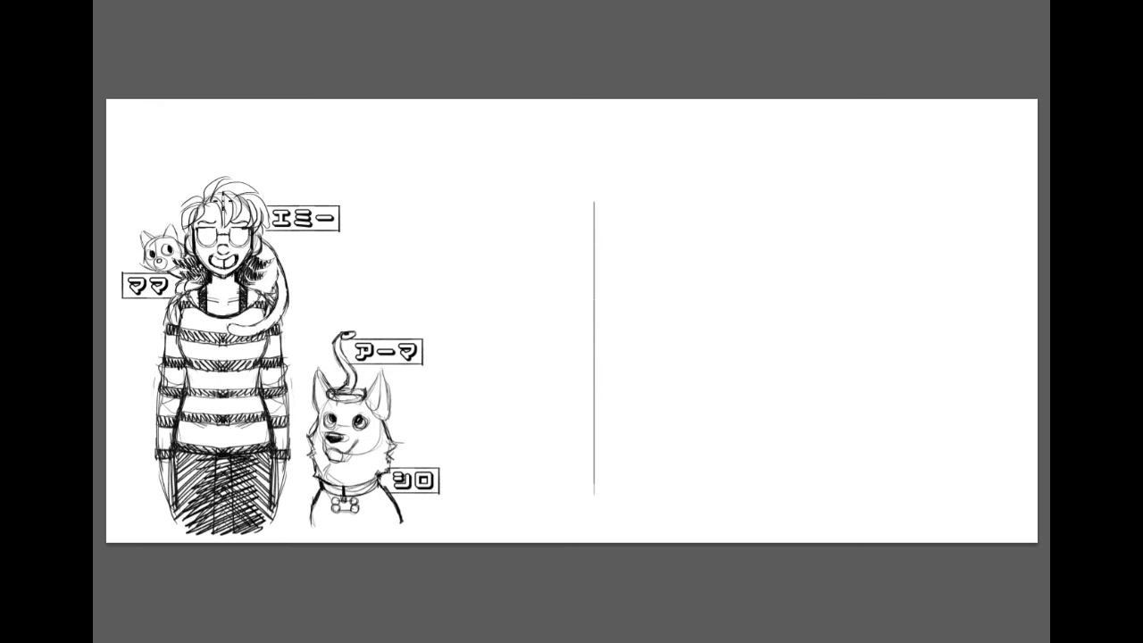
pyautogui.moveTo(259, 195); pyautogui.dragTo(668, 195)
pyautogui.moveTo(215, 165)
pyautogui.mouseDown()
pyautogui.moveTo(674, 165)
pyautogui.moveTo(578, 165)
pyautogui.moveTo(593, 255)
pyautogui.mouseUp()
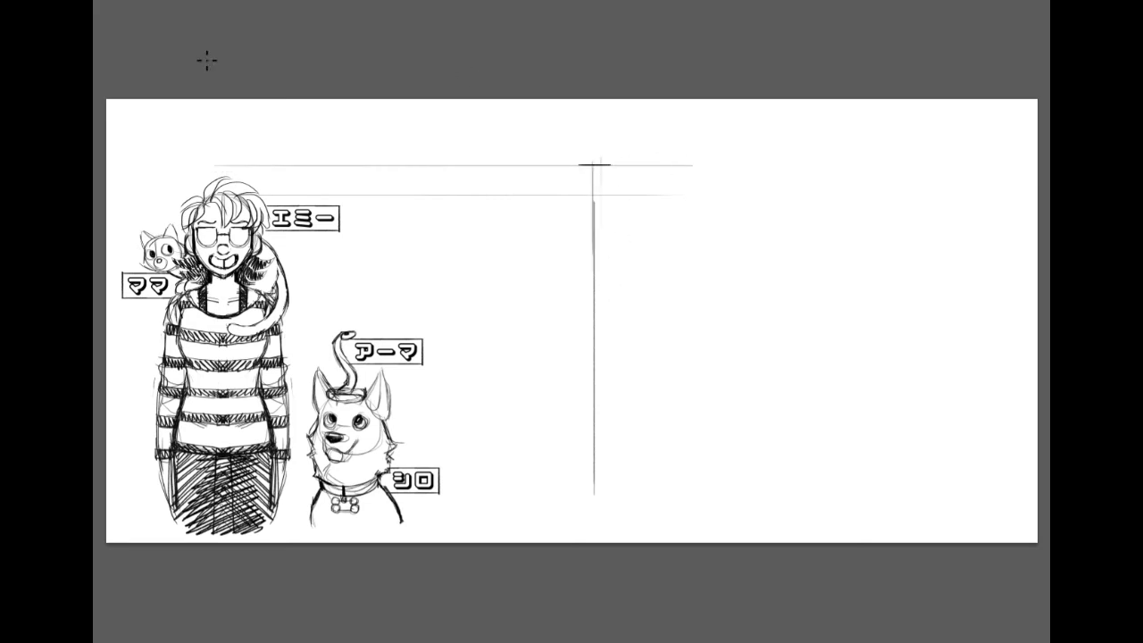
# Step: Trim the horizontal guides on both sides so only short pieces remain around the new figure's centre line
pyautogui.moveTo(244, 170)
pyautogui.mouseDown()
pyautogui.moveTo(296, 167)
pyautogui.moveTo(204, 173)
pyautogui.mouseUp()
pyautogui.moveTo(186, 135); pyautogui.dragTo(569, 255)
pyautogui.press('Delete')
pyautogui.hotkey('ctrl', 'd')
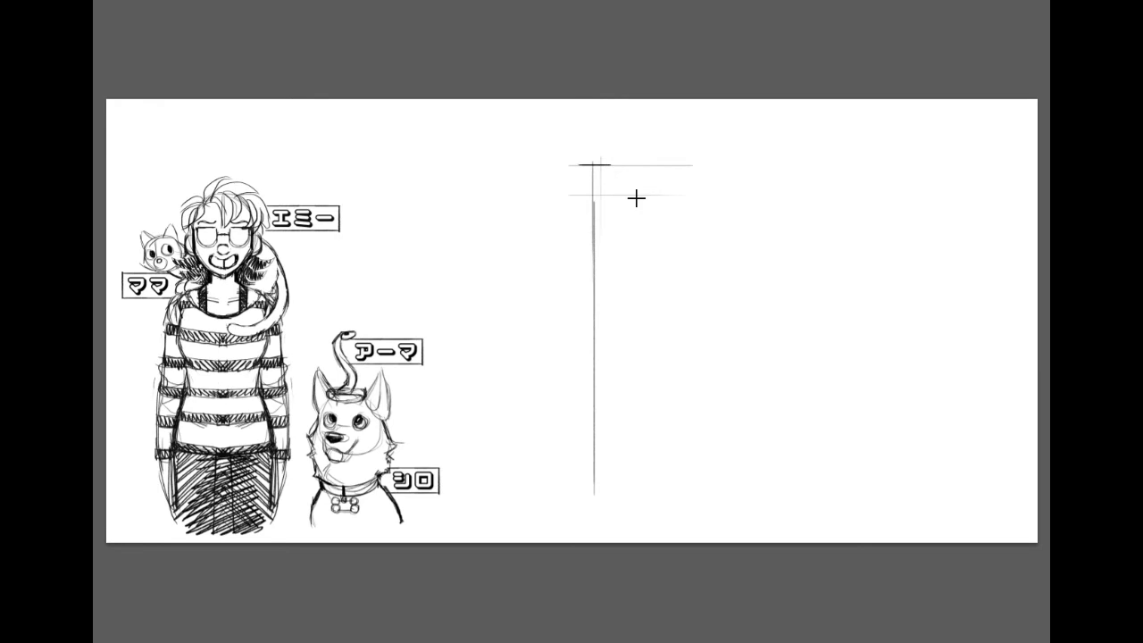
pyautogui.moveTo(775, 269); pyautogui.dragTo(843, 276)
pyautogui.press('Delete')
pyautogui.hotkey('ctrl', 'd')
# Step: Sketch one half of the new figure's head, with a curved skull side, an angled jaw and a flat chin
pyautogui.moveTo(578, 167); pyautogui.dragTo(559, 210)
pyautogui.moveTo(574, 171)
pyautogui.mouseDown()
pyautogui.moveTo(598, 190)
pyautogui.moveTo(577, 246)
pyautogui.mouseUp()
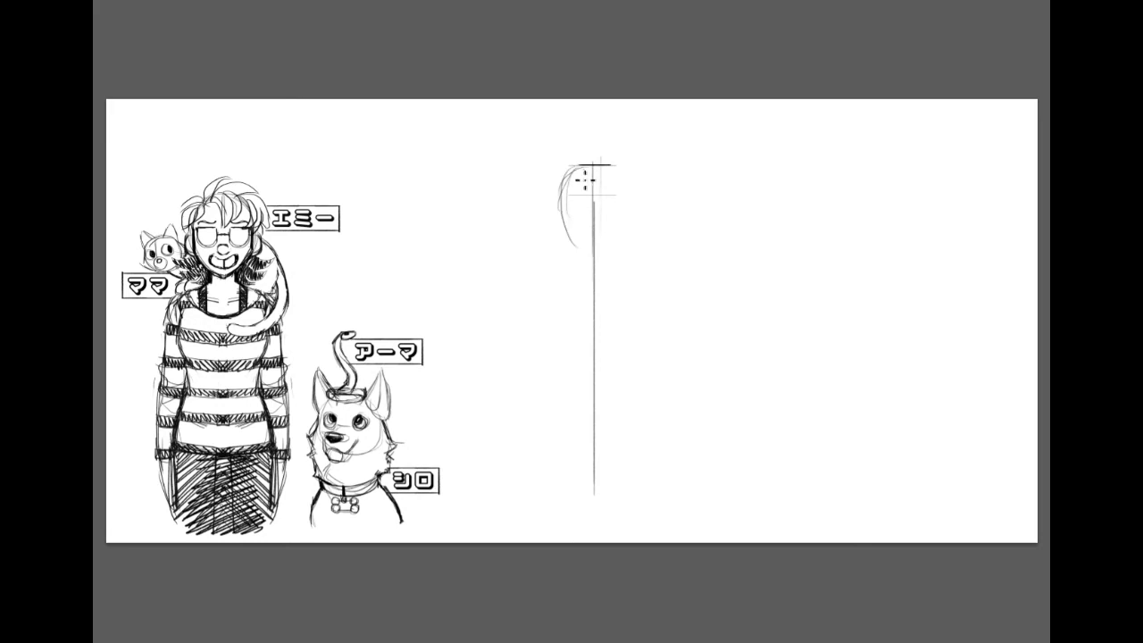
pyautogui.moveTo(562, 198)
pyautogui.mouseDown()
pyautogui.moveTo(585, 266)
pyautogui.moveTo(575, 249)
pyautogui.moveTo(580, 260)
pyautogui.moveTo(607, 256)
pyautogui.mouseUp()
pyautogui.hotkey('ctrl', 'z')
pyautogui.hotkey('ctrl', 'z')
pyautogui.moveTo(565, 224); pyautogui.dragTo(598, 247)
pyautogui.moveTo(580, 165)
pyautogui.mouseDown()
pyautogui.moveTo(563, 198)
pyautogui.moveTo(572, 171)
pyautogui.mouseUp()
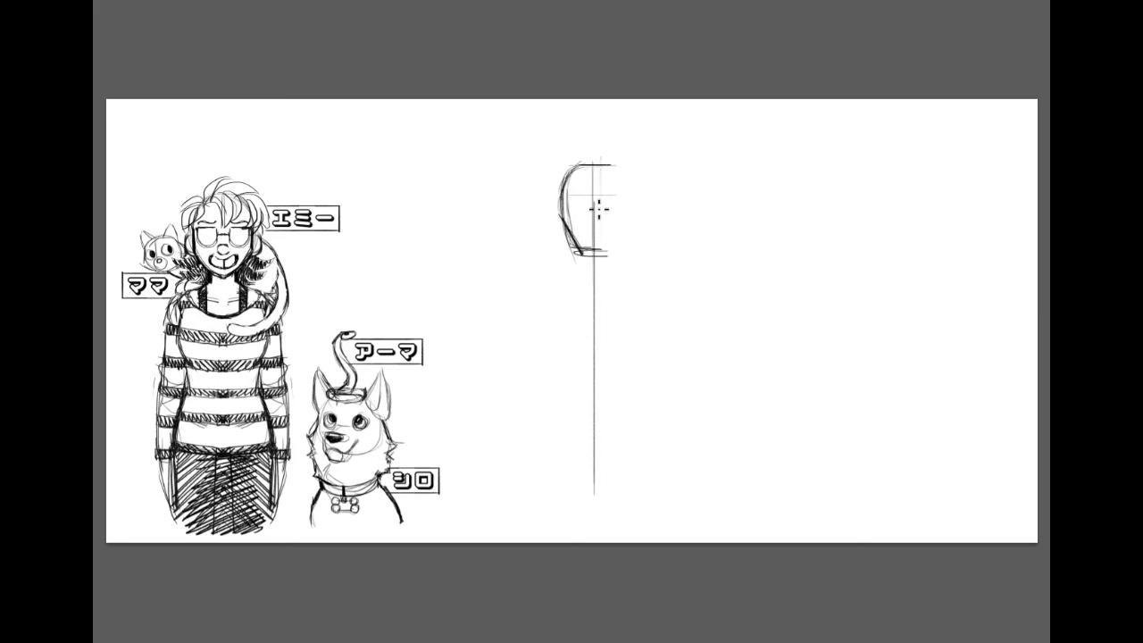
# Step: Add a round eye, an angular nose, a straight mouth line and an ear to the half face
pyautogui.moveTo(588, 208)
pyautogui.mouseDown()
pyautogui.moveTo(571, 198)
pyautogui.moveTo(575, 209)
pyautogui.moveTo(597, 203)
pyautogui.moveTo(592, 219)
pyautogui.mouseUp()
pyautogui.moveTo(584, 231); pyautogui.dragTo(607, 233)
pyautogui.moveTo(551, 179); pyautogui.dragTo(564, 230)
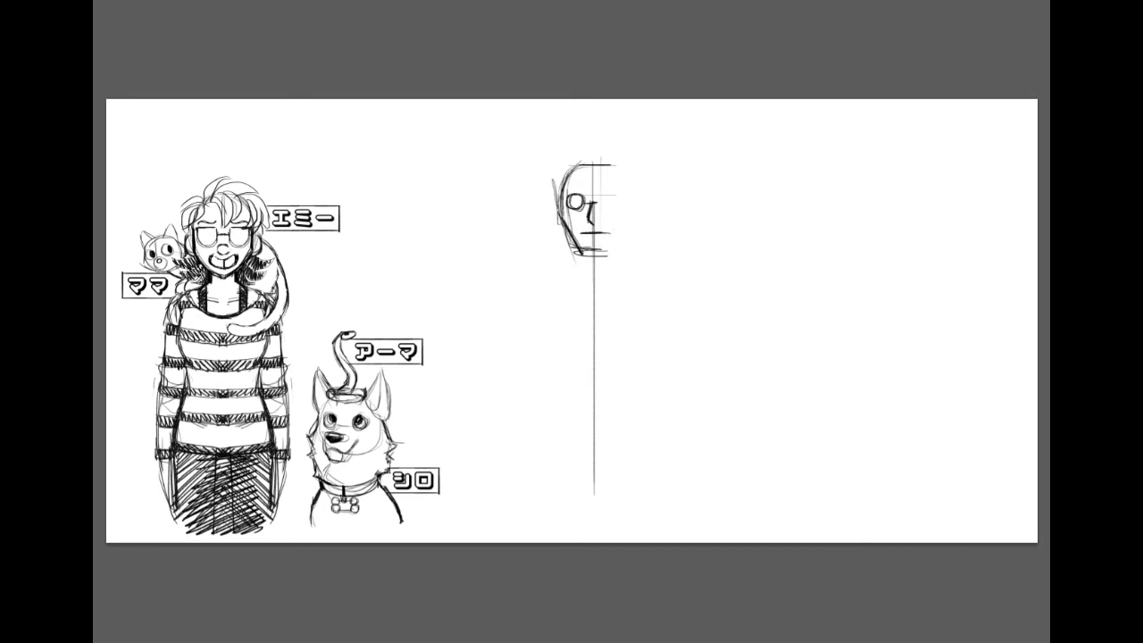
pyautogui.moveTo(555, 203); pyautogui.dragTo(558, 222)
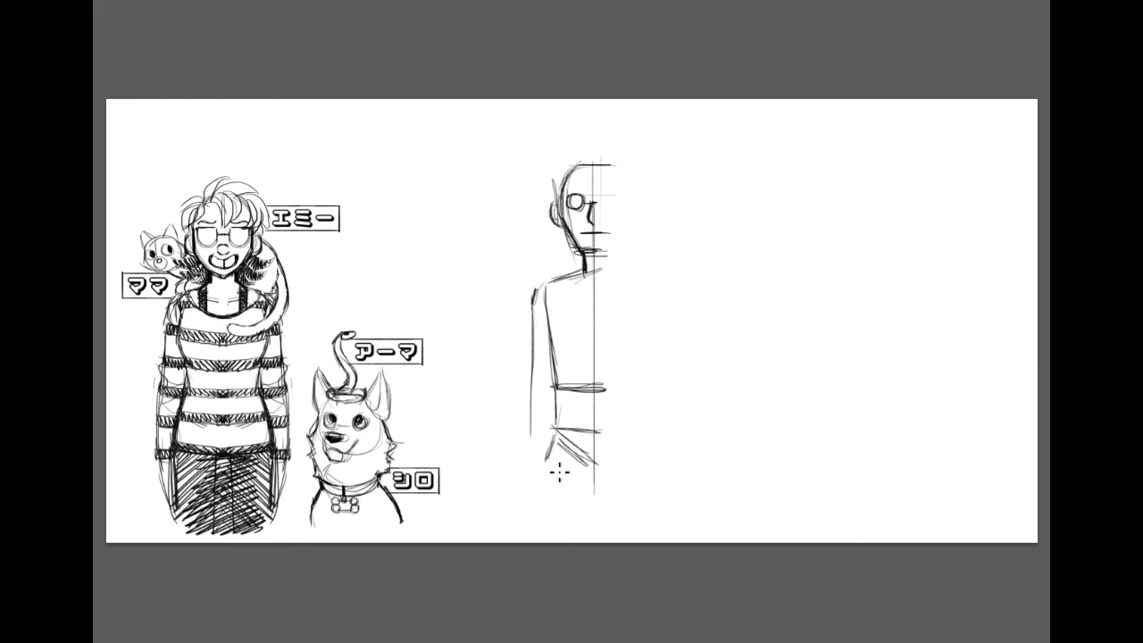
# Step: Block in the figure's half body with sloping shoulder, torso, waist lines and a long arm ending in tapered points
pyautogui.moveTo(567, 497); pyautogui.dragTo(548, 443)
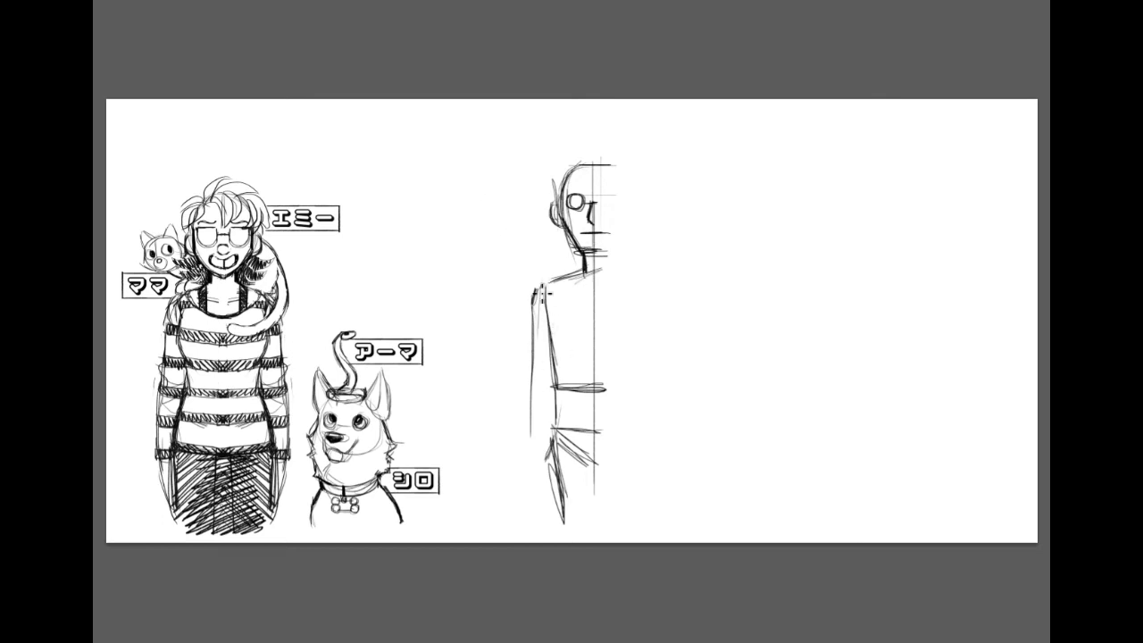
pyautogui.moveTo(534, 392); pyautogui.dragTo(543, 513)
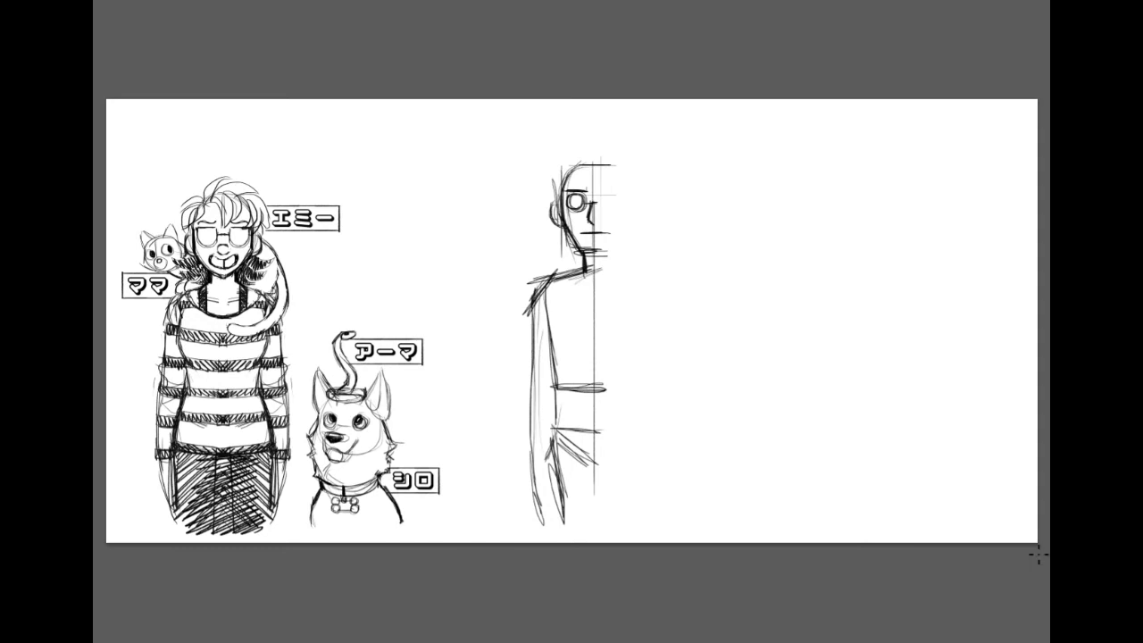
# Step: Thicken the new figure's round eye outline and clean up the stray lines inside the eye and around the chin
pyautogui.hotkey('ctrl', '+')
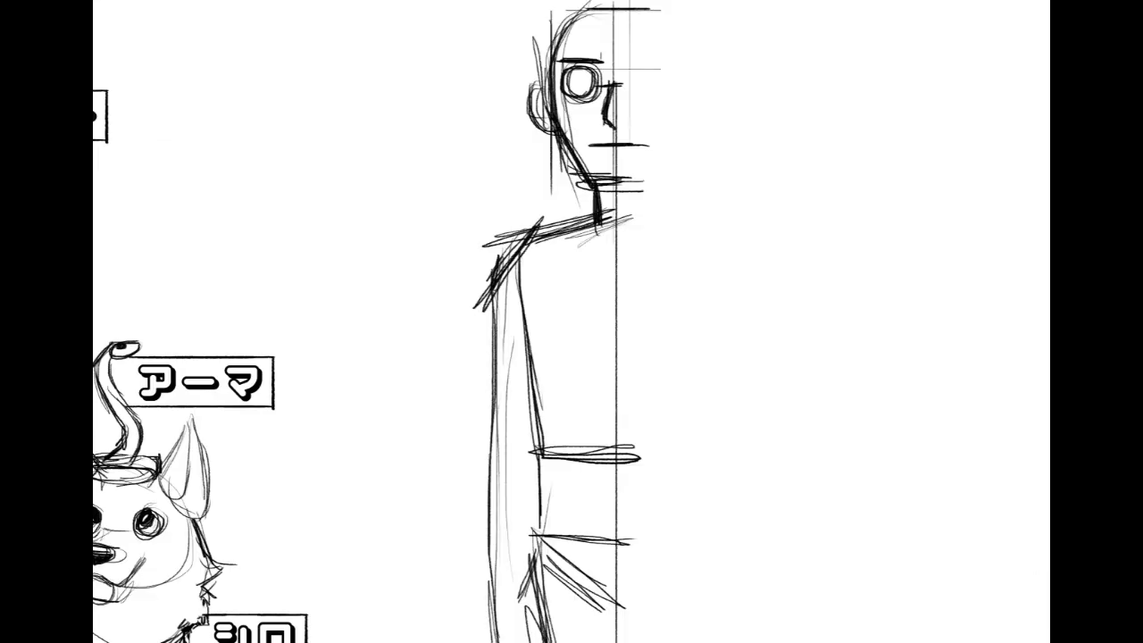
pyautogui.scroll(3, 572, 322)
pyautogui.hscroll(-2, 571, 322)
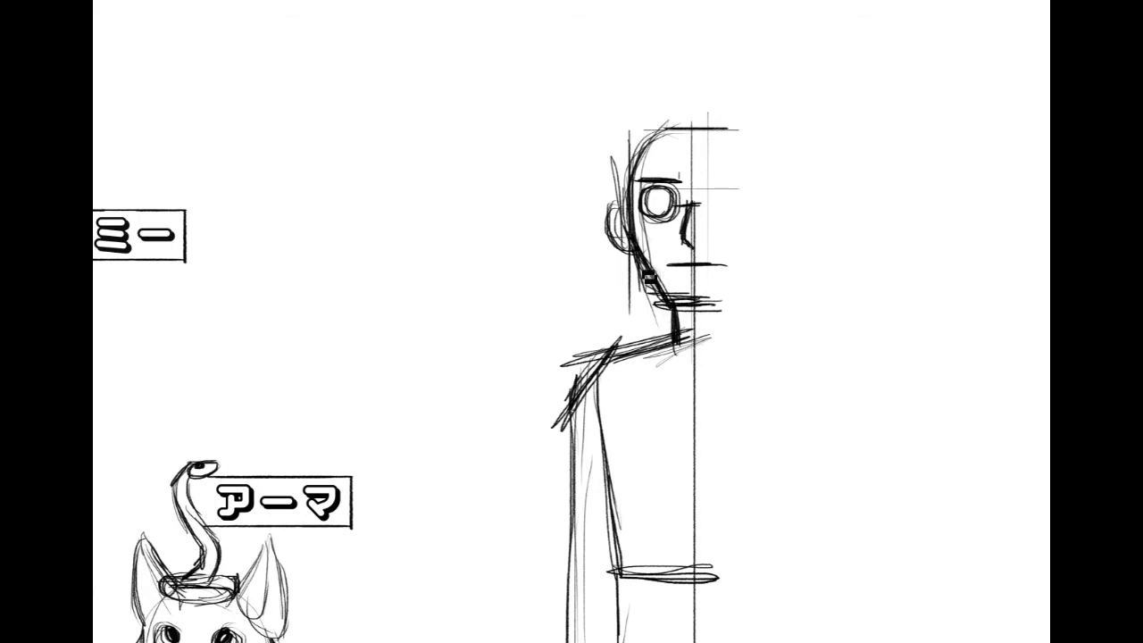
pyautogui.moveTo(672, 215)
pyautogui.mouseDown()
pyautogui.moveTo(655, 224)
pyautogui.moveTo(661, 205)
pyautogui.moveTo(671, 214)
pyautogui.mouseUp()
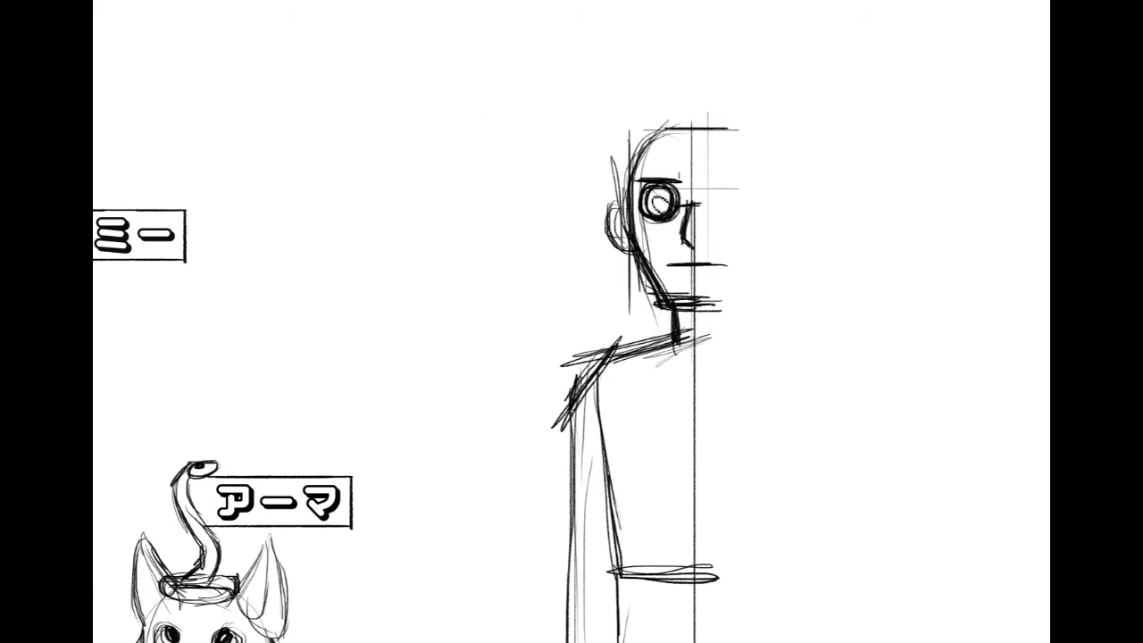
pyautogui.hotkey('ctrl', 'z')
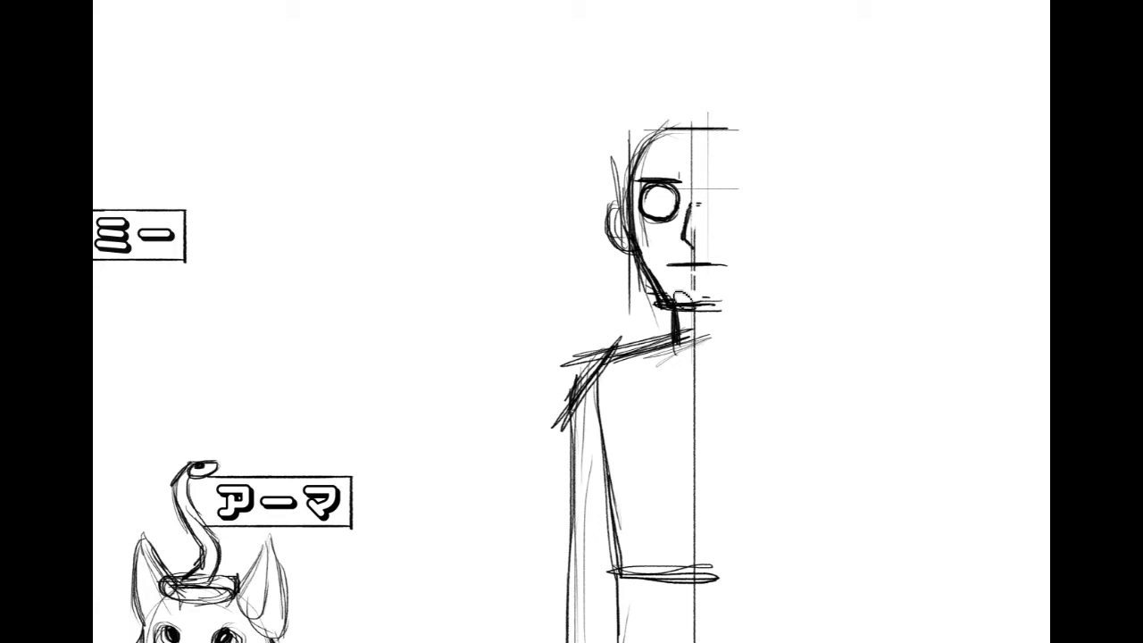
pyautogui.moveTo(666, 292)
pyautogui.mouseDown()
pyautogui.moveTo(686, 287)
pyautogui.moveTo(700, 303)
pyautogui.moveTo(683, 299)
pyautogui.mouseUp()
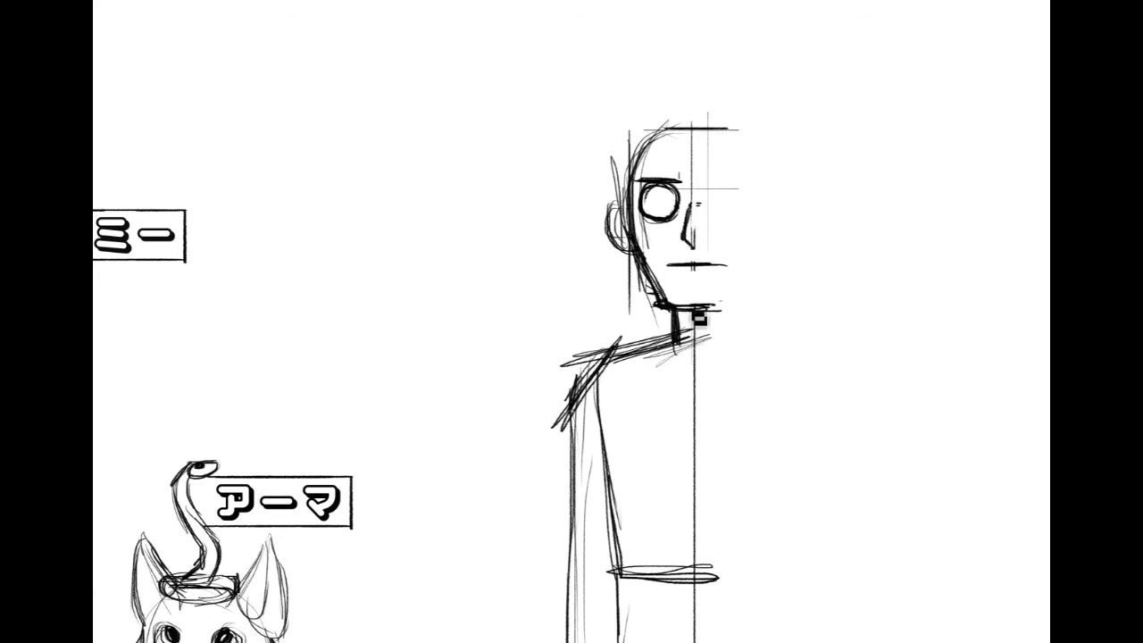
# Step: Hatch the neck's shadow and redraw the skull with a flat top and a thick, angled side edge
pyautogui.moveTo(671, 311)
pyautogui.mouseDown()
pyautogui.moveTo(684, 343)
pyautogui.moveTo(673, 351)
pyautogui.moveTo(711, 307)
pyautogui.moveTo(692, 339)
pyautogui.mouseUp()
pyautogui.moveTo(661, 133)
pyautogui.mouseDown()
pyautogui.moveTo(631, 169)
pyautogui.moveTo(664, 132)
pyautogui.moveTo(653, 135)
pyautogui.moveTo(719, 125)
pyautogui.moveTo(638, 162)
pyautogui.moveTo(660, 125)
pyautogui.moveTo(756, 123)
pyautogui.mouseUp()
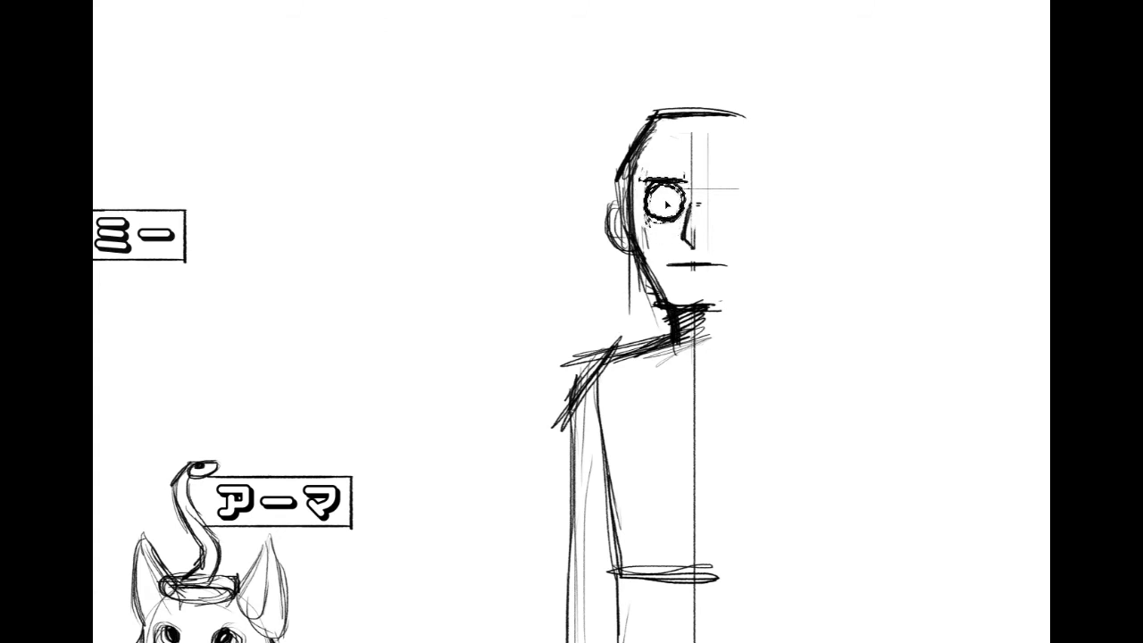
pyautogui.hotkey('ctrl', 'd')
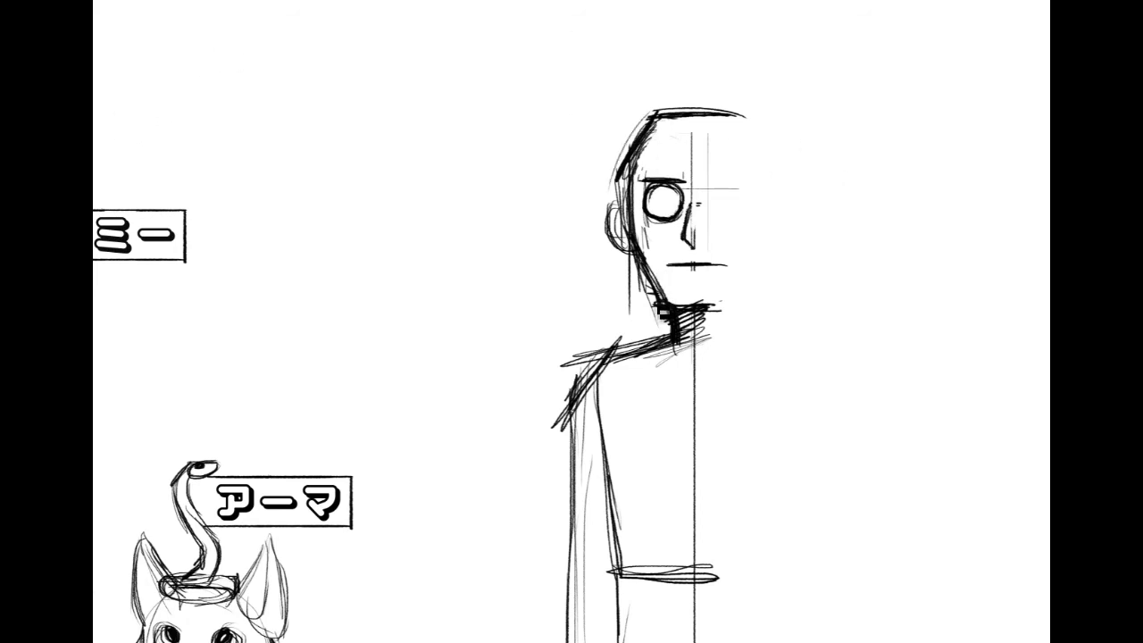
pyautogui.moveTo(634, 192)
pyautogui.mouseDown()
pyautogui.moveTo(629, 255)
pyautogui.moveTo(637, 220)
pyautogui.mouseUp()
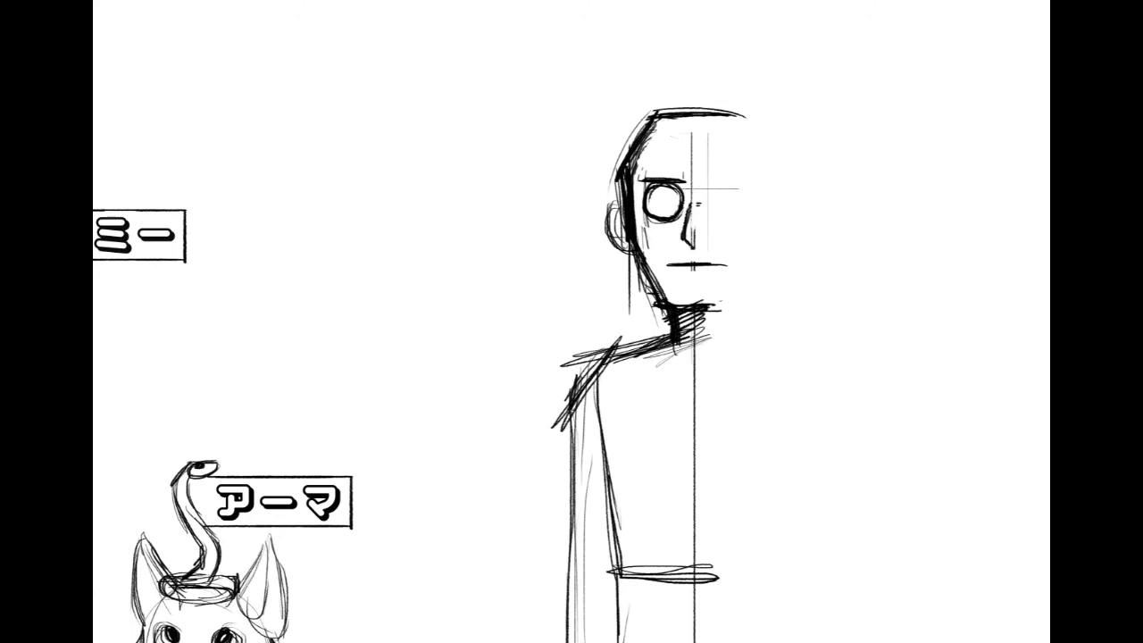
# Step: Draw a pointed shirt collar under the chin and the long open front edge of the jacket down the chest
pyautogui.scroll(-2, 571, 357)
pyautogui.moveTo(667, 249)
pyautogui.mouseDown()
pyautogui.moveTo(668, 306)
pyautogui.moveTo(693, 285)
pyautogui.moveTo(683, 312)
pyautogui.mouseUp()
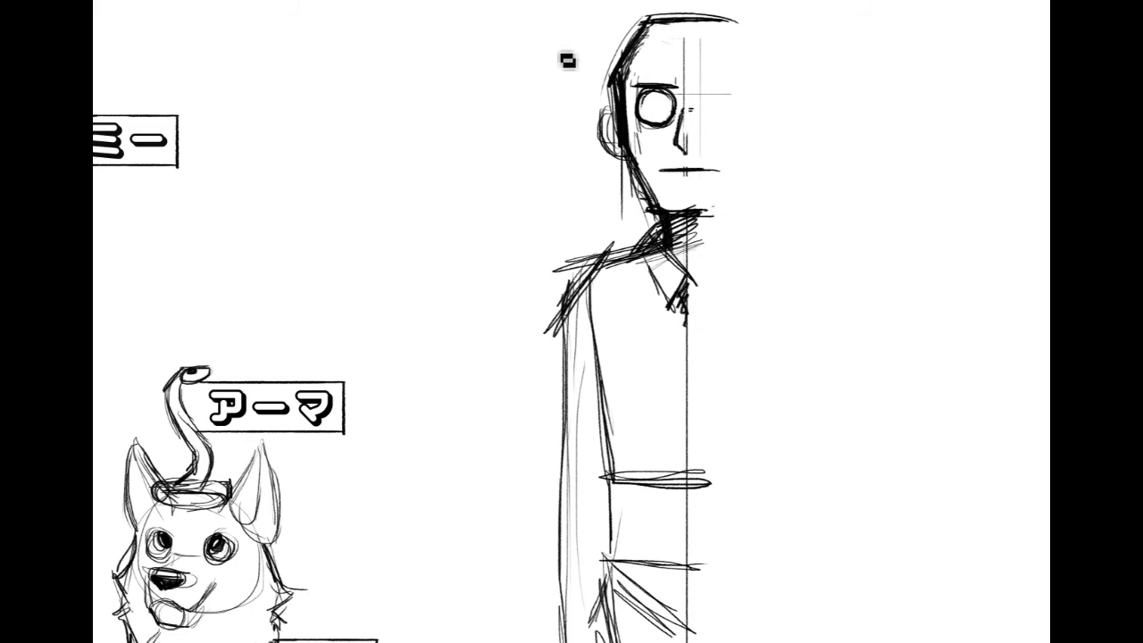
pyautogui.moveTo(645, 181); pyautogui.dragTo(679, 216)
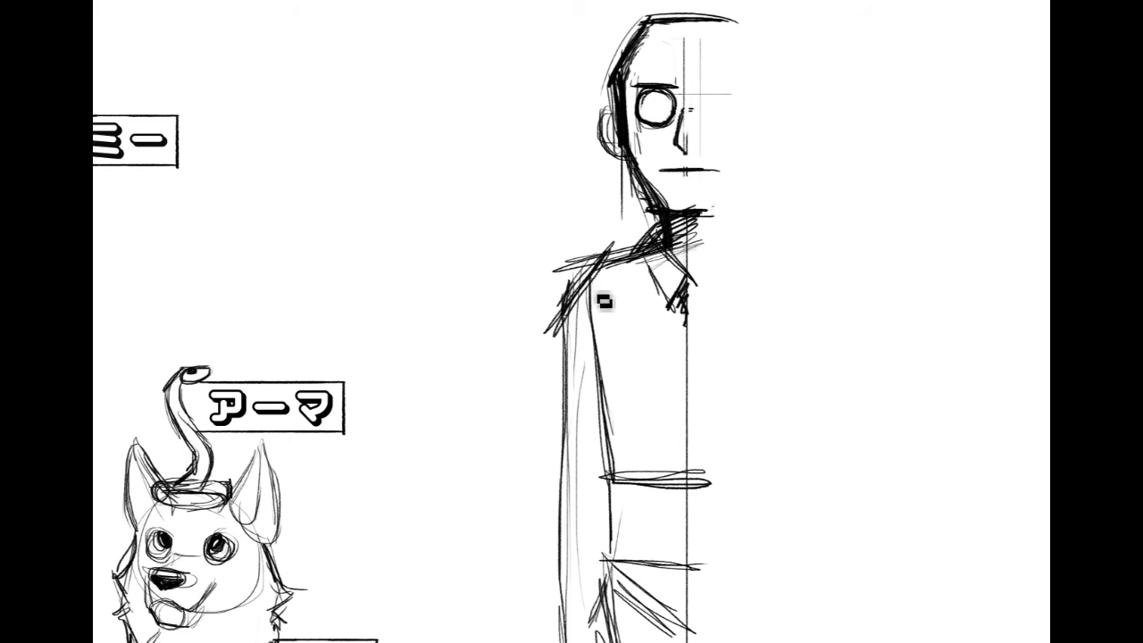
pyautogui.moveTo(639, 257); pyautogui.dragTo(621, 464)
pyautogui.moveTo(639, 264); pyautogui.dragTo(630, 517)
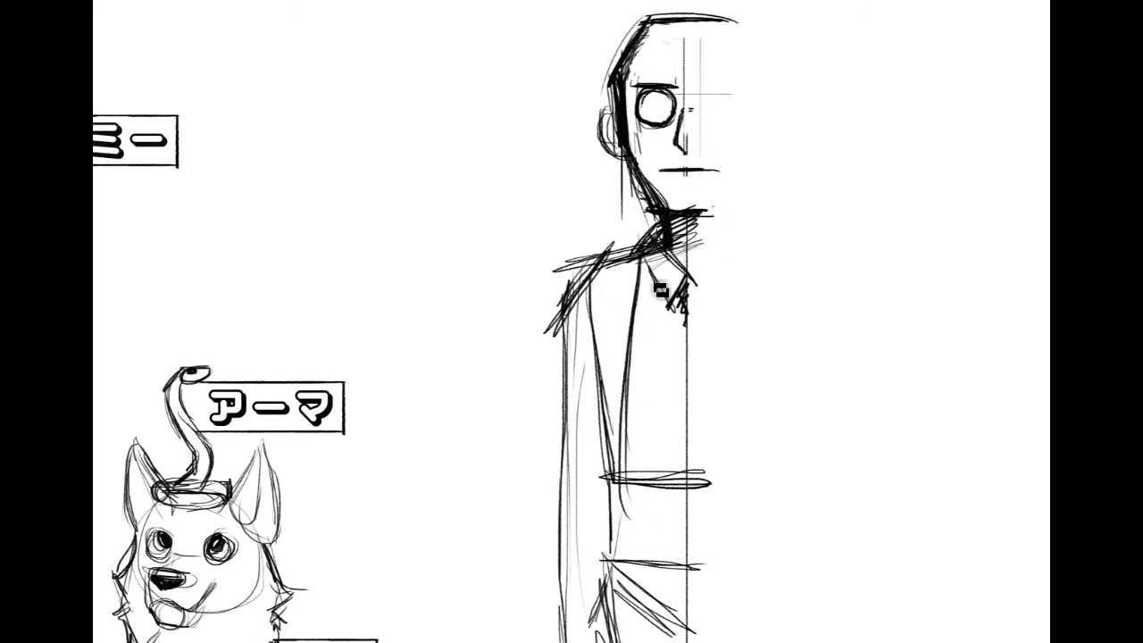
pyautogui.moveTo(716, 356); pyautogui.dragTo(701, 212)
pyautogui.moveTo(624, 95); pyautogui.dragTo(618, 188)
pyautogui.moveTo(614, 319); pyautogui.dragTo(616, 204)
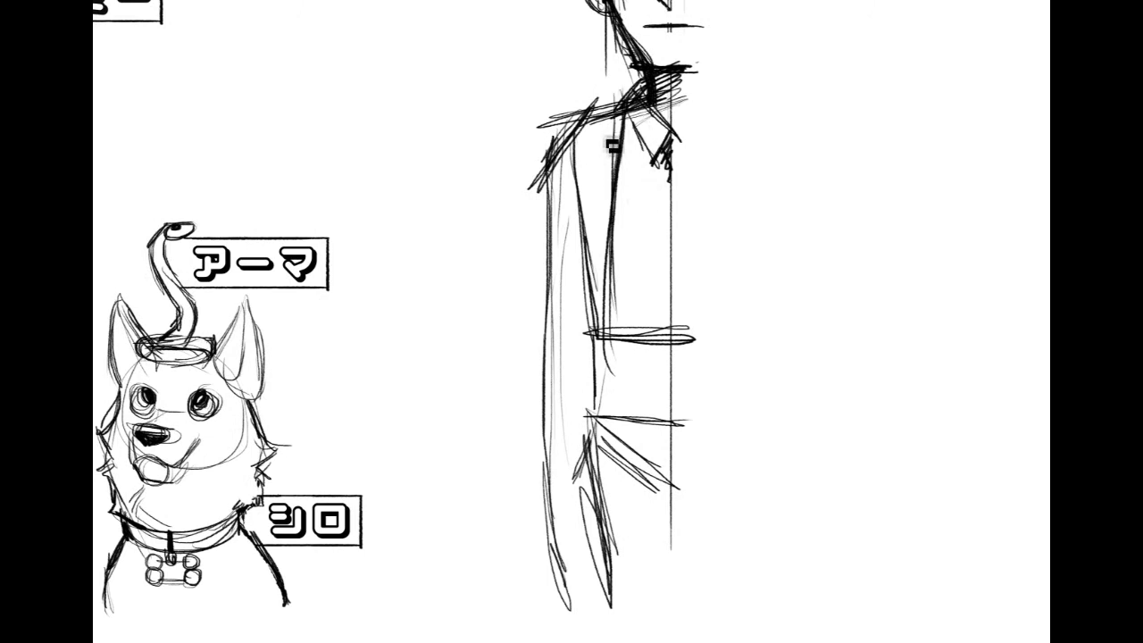
# Step: Sketch the jacket's armhole seam and the slanting side lines that run from the armpit past the waist
pyautogui.moveTo(611, 121); pyautogui.dragTo(574, 176)
pyautogui.moveTo(584, 194); pyautogui.dragTo(643, 413)
pyautogui.moveTo(609, 272); pyautogui.dragTo(628, 428)
pyautogui.moveTo(613, 314); pyautogui.dragTo(624, 441)
# Step: Add creases to the sleeve at the upper arm and elbow, and darken the forearm's inner edge
pyautogui.moveTo(542, 175)
pyautogui.mouseDown()
pyautogui.moveTo(585, 228)
pyautogui.moveTo(557, 234)
pyautogui.mouseUp()
pyautogui.moveTo(543, 327)
pyautogui.mouseDown()
pyautogui.moveTo(583, 390)
pyautogui.moveTo(605, 357)
pyautogui.mouseUp()
pyautogui.moveTo(545, 458); pyautogui.dragTo(590, 384)
pyautogui.moveTo(586, 469); pyautogui.dragTo(591, 384)
pyautogui.moveTo(583, 492); pyautogui.dragTo(589, 387)
pyautogui.moveTo(580, 529); pyautogui.dragTo(589, 388)
# Step: Draw the jacket's lower front panel and hem, and sketch half a tie along the shirt's centre line
pyautogui.moveTo(587, 294)
pyautogui.mouseDown()
pyautogui.moveTo(575, 386)
pyautogui.moveTo(590, 527)
pyautogui.moveTo(645, 523)
pyautogui.mouseUp()
pyautogui.moveTo(632, 430); pyautogui.dragTo(638, 536)
pyautogui.moveTo(607, 263); pyautogui.dragTo(629, 529)
pyautogui.moveTo(608, 308); pyautogui.dragTo(622, 437)
pyautogui.moveTo(659, 157)
pyautogui.mouseDown()
pyautogui.moveTo(671, 177)
pyautogui.moveTo(661, 363)
pyautogui.mouseUp()
pyautogui.moveTo(662, 261)
pyautogui.mouseDown()
pyautogui.moveTo(658, 331)
pyautogui.moveTo(675, 393)
pyautogui.mouseUp()
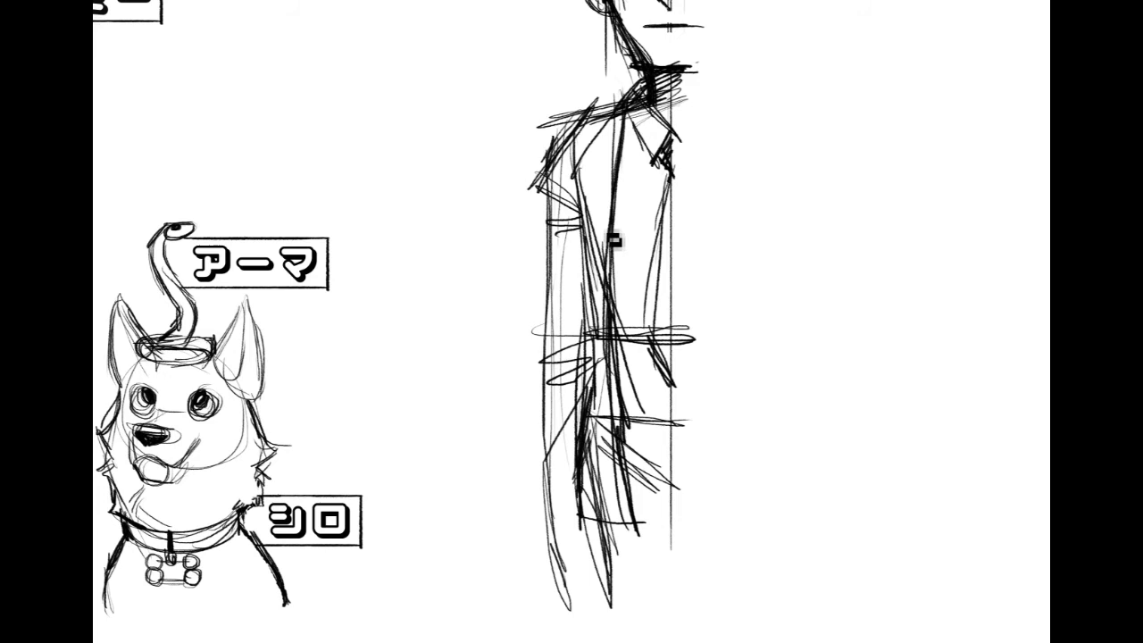
pyautogui.moveTo(630, 115); pyautogui.dragTo(626, 238)
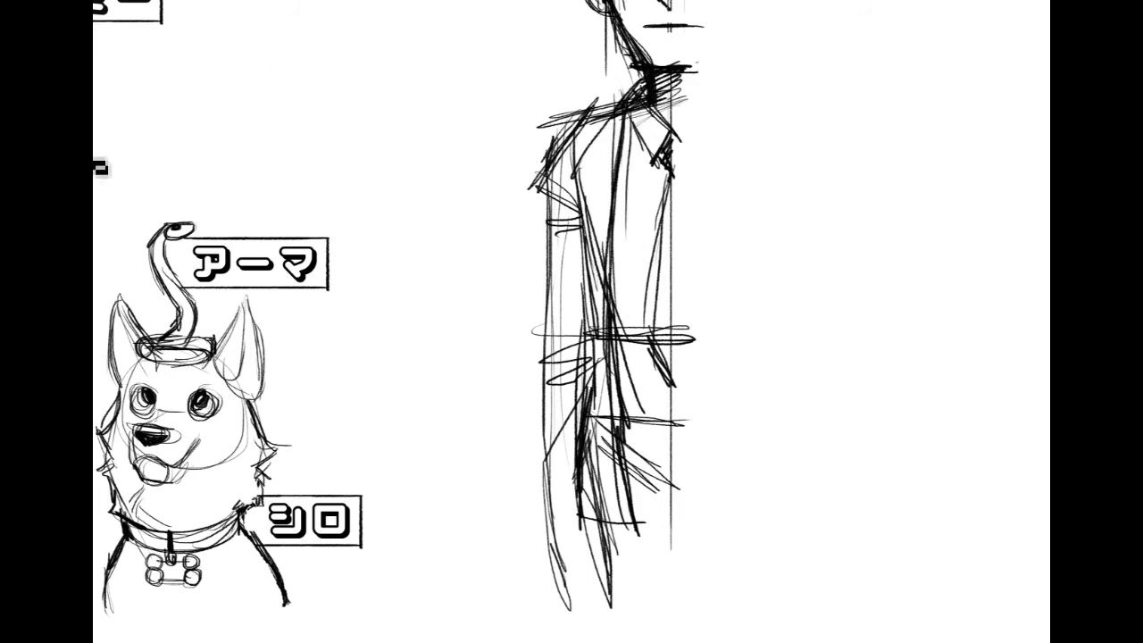
# Step: Erase the half tie and the overlapping lines inside the jacket front, and redraw the jacket's front edge
pyautogui.moveTo(667, 166)
pyautogui.mouseDown()
pyautogui.moveTo(655, 338)
pyautogui.moveTo(643, 328)
pyautogui.moveTo(646, 356)
pyautogui.mouseUp()
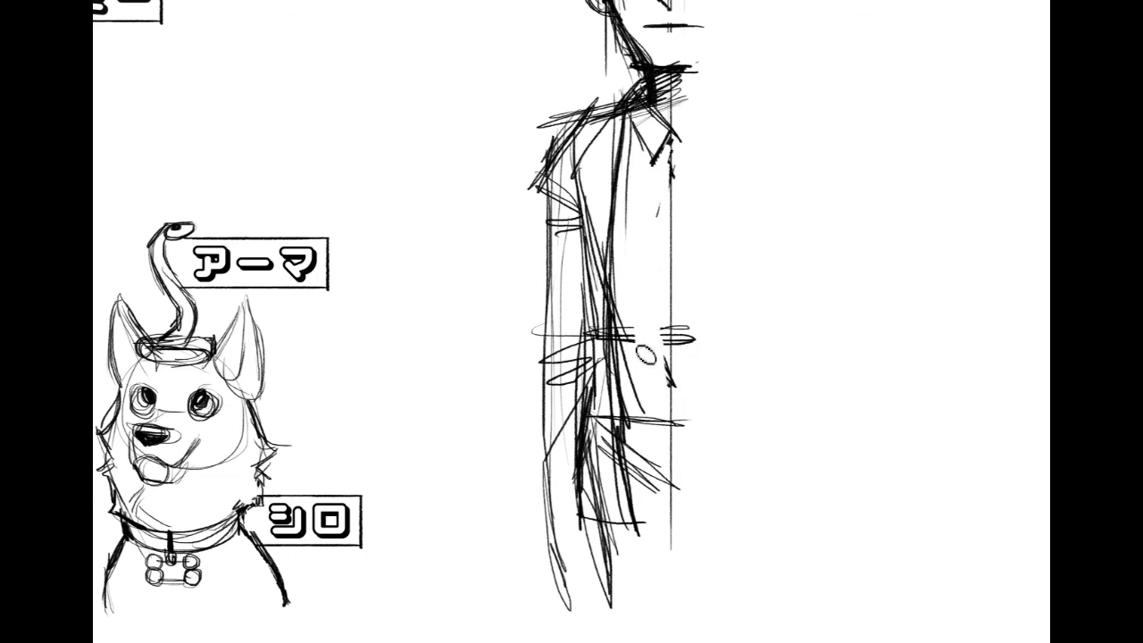
pyautogui.moveTo(607, 261); pyautogui.dragTo(612, 451)
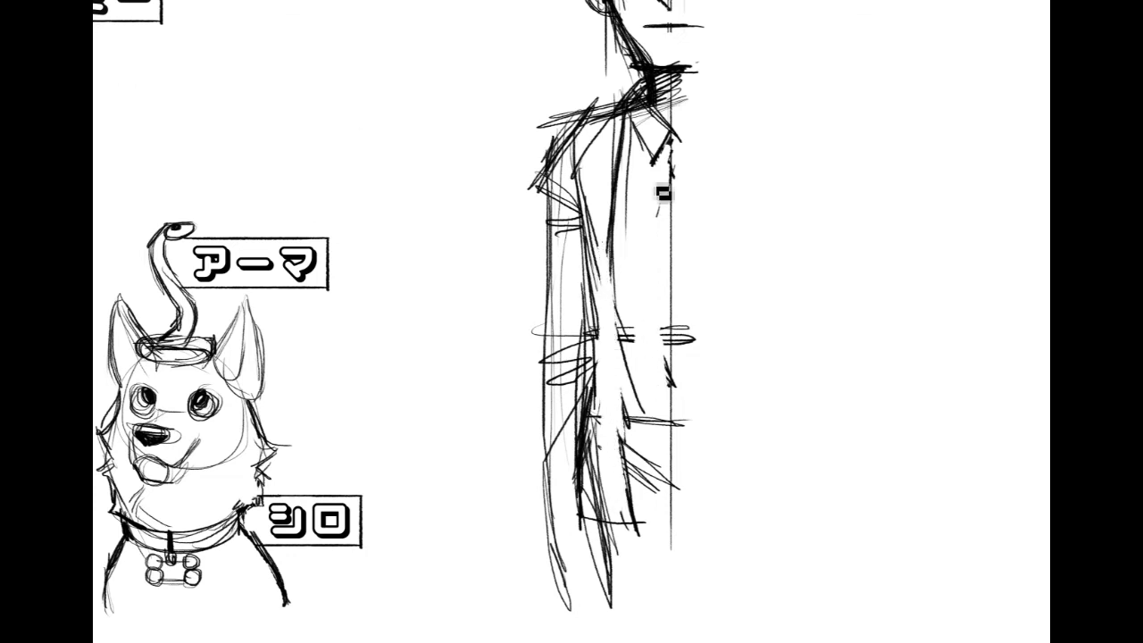
pyautogui.moveTo(626, 140); pyautogui.dragTo(622, 338)
# Step: Draw a belt with a dark loop at the waist and hatch the trousers below it and under the jacket hem
pyautogui.moveTo(617, 295)
pyautogui.mouseDown()
pyautogui.moveTo(626, 449)
pyautogui.moveTo(646, 430)
pyautogui.moveTo(675, 458)
pyautogui.moveTo(650, 455)
pyautogui.moveTo(665, 444)
pyautogui.moveTo(631, 447)
pyautogui.moveTo(681, 442)
pyautogui.mouseUp()
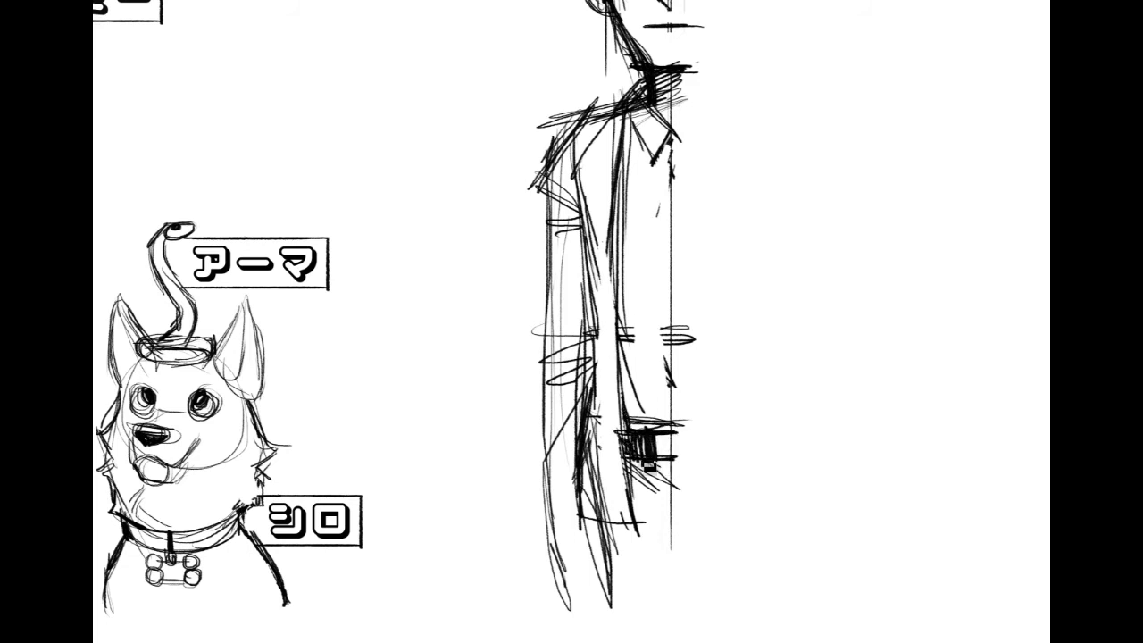
pyautogui.moveTo(600, 539)
pyautogui.mouseDown()
pyautogui.moveTo(589, 585)
pyautogui.moveTo(591, 536)
pyautogui.moveTo(643, 527)
pyautogui.moveTo(638, 566)
pyautogui.mouseUp()
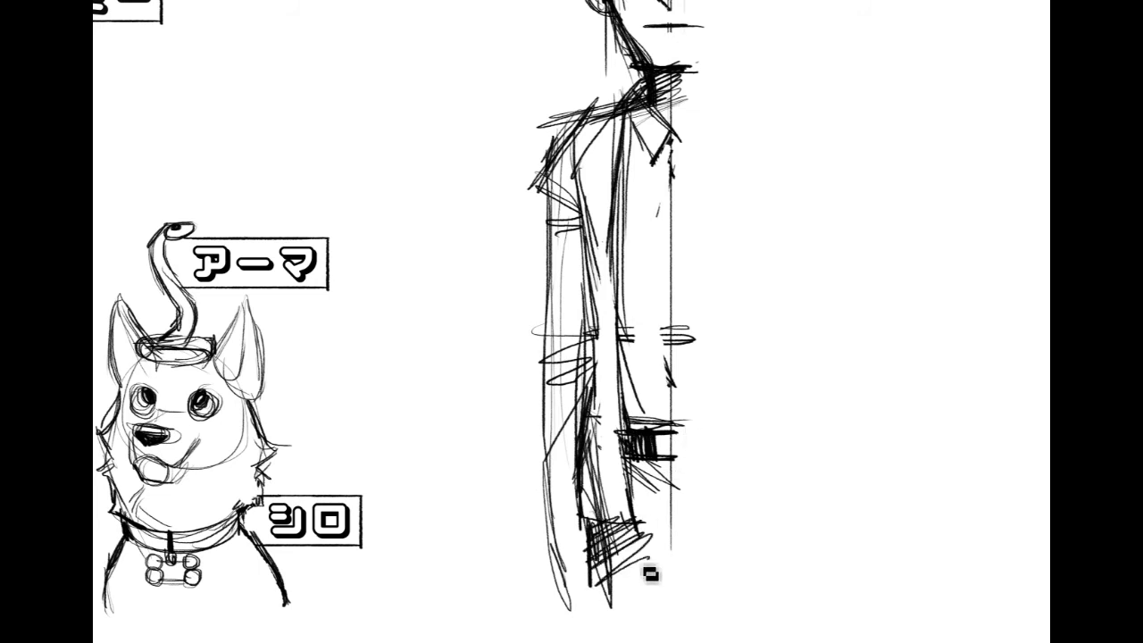
pyautogui.moveTo(643, 466)
pyautogui.mouseDown()
pyautogui.moveTo(637, 518)
pyautogui.moveTo(688, 514)
pyautogui.moveTo(660, 567)
pyautogui.mouseUp()
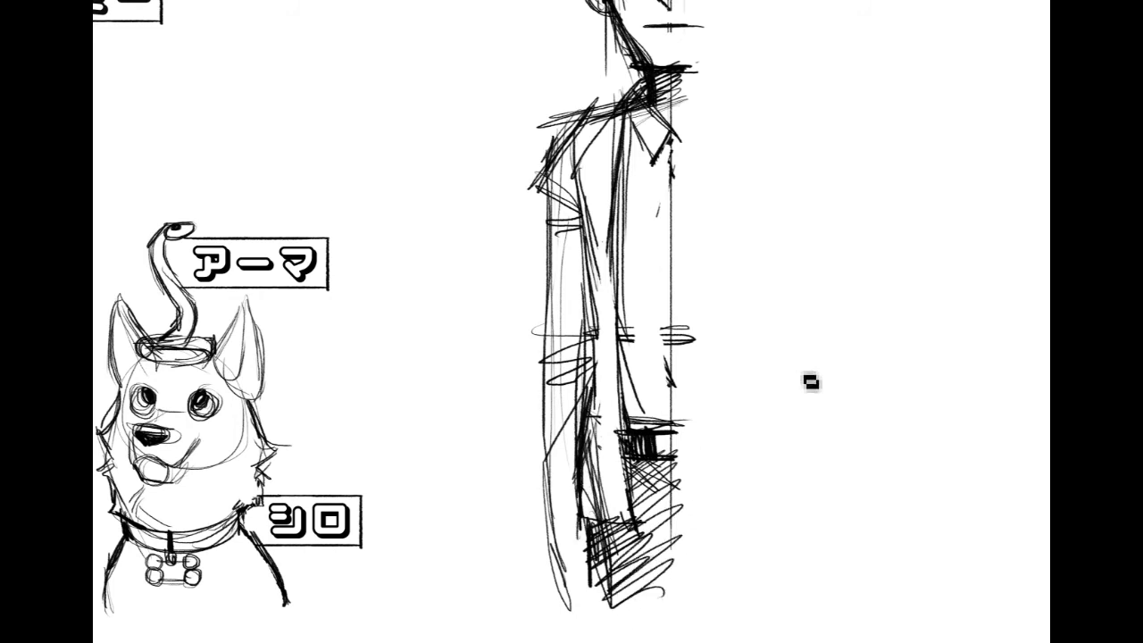
# Step: Move the half figure close beside the striped-sweater woman and remove the dog, the snake and their name labels
pyautogui.moveTo(604, 178)
pyautogui.mouseDown()
pyautogui.moveTo(967, 416)
pyautogui.moveTo(686, 417)
pyautogui.mouseUp()
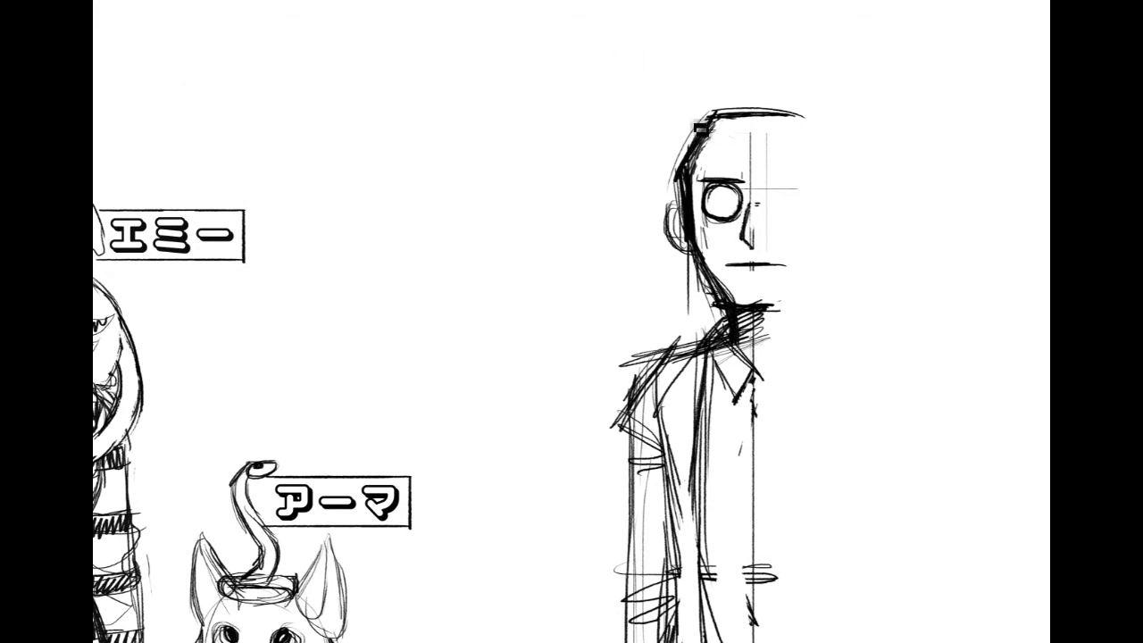
pyautogui.moveTo(625, 402)
pyautogui.mouseDown()
pyautogui.moveTo(601, 199)
pyautogui.moveTo(775, 260)
pyautogui.moveTo(766, 164)
pyautogui.moveTo(938, 260)
pyautogui.mouseUp()
pyautogui.moveTo(1031, 265)
pyautogui.mouseDown()
pyautogui.moveTo(893, 280)
pyautogui.moveTo(889, 265)
pyautogui.mouseUp()
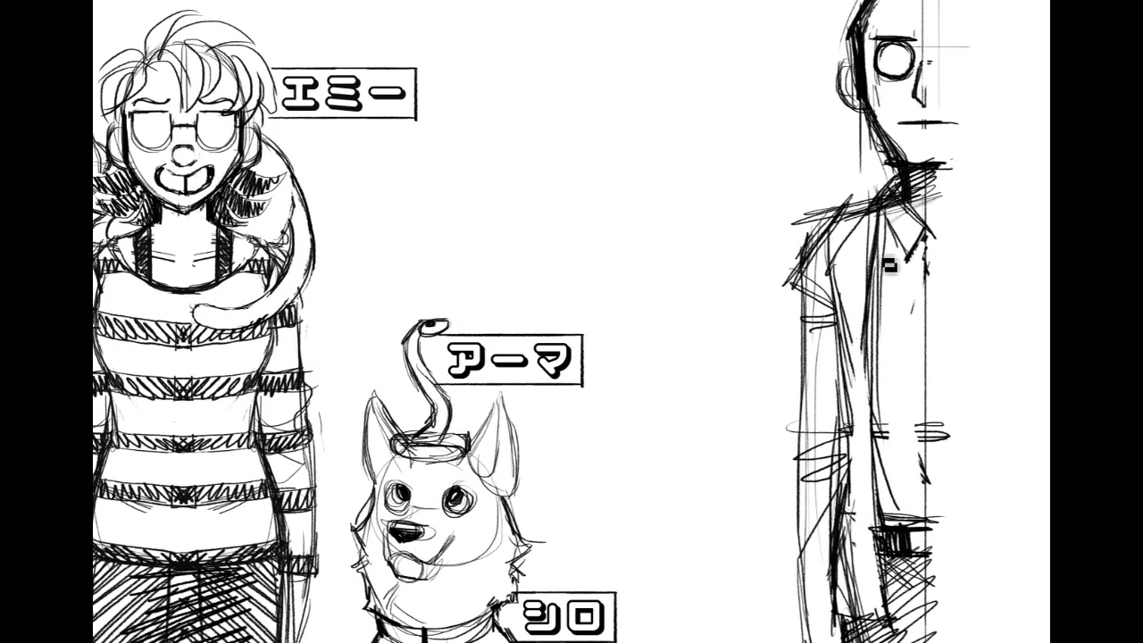
pyautogui.moveTo(928, 384); pyautogui.dragTo(515, 416)
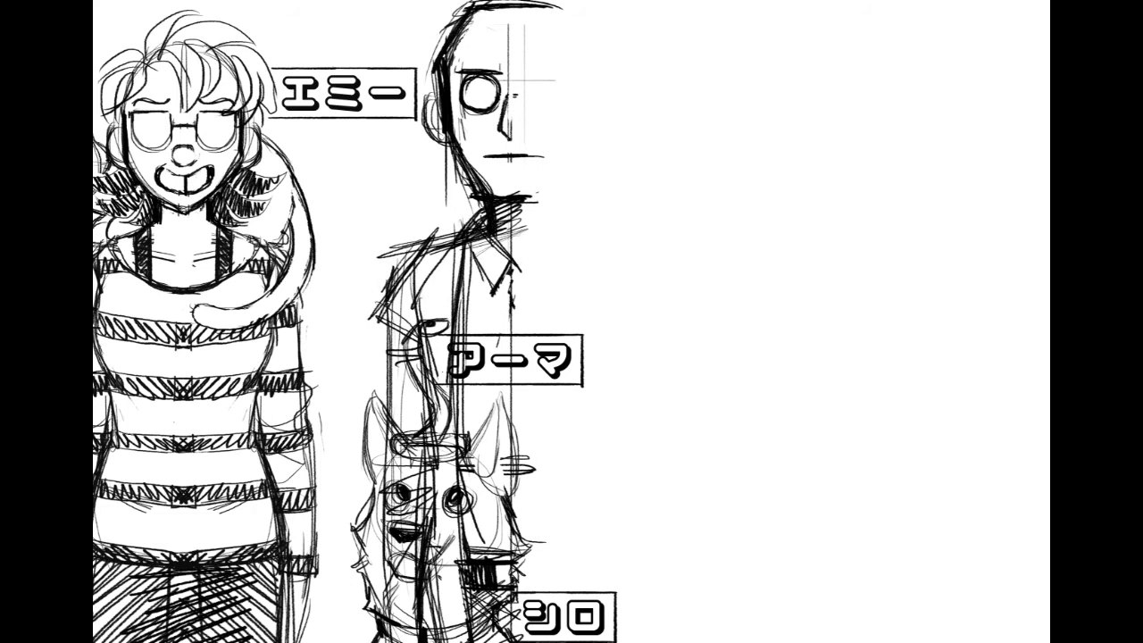
pyautogui.press('Delete')
pyautogui.moveTo(515, 322)
pyautogui.mouseDown()
pyautogui.moveTo(656, 220)
pyautogui.moveTo(656, 368)
pyautogui.mouseUp()
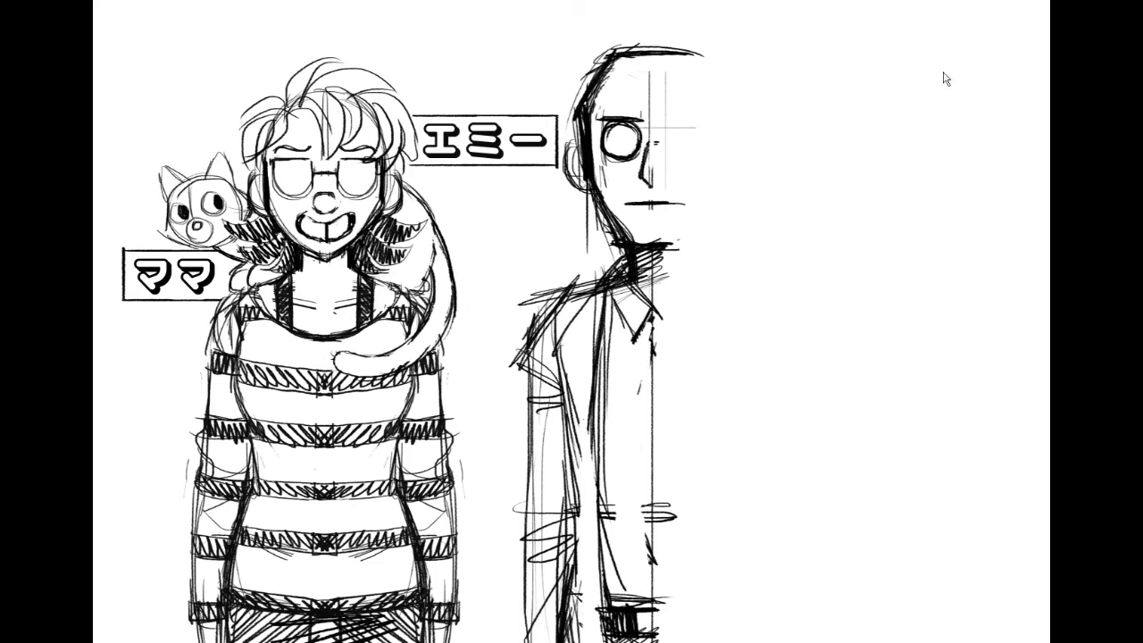
# Step: Turn the round eye into glasses with a bridge and temple, and sketch a hairline and loose hair around the skull
pyautogui.moveTo(642, 141); pyautogui.dragTo(658, 138)
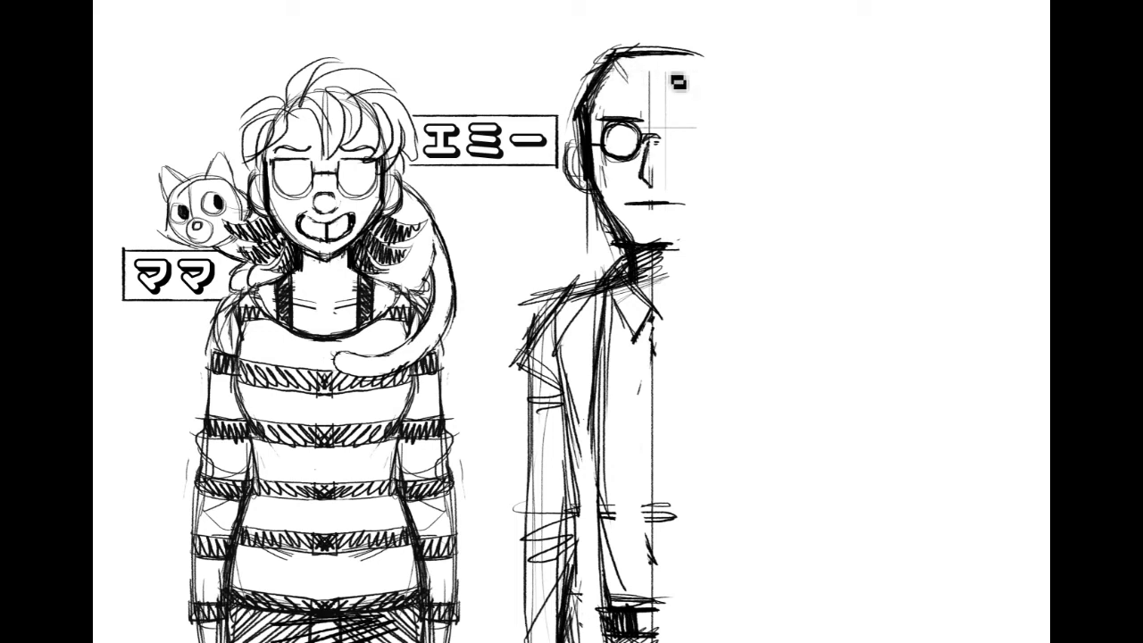
pyautogui.moveTo(665, 84)
pyautogui.mouseDown()
pyautogui.moveTo(632, 92)
pyautogui.moveTo(634, 79)
pyautogui.moveTo(651, 96)
pyautogui.moveTo(607, 83)
pyautogui.mouseUp()
pyautogui.hotkey('ctrl', 'z')
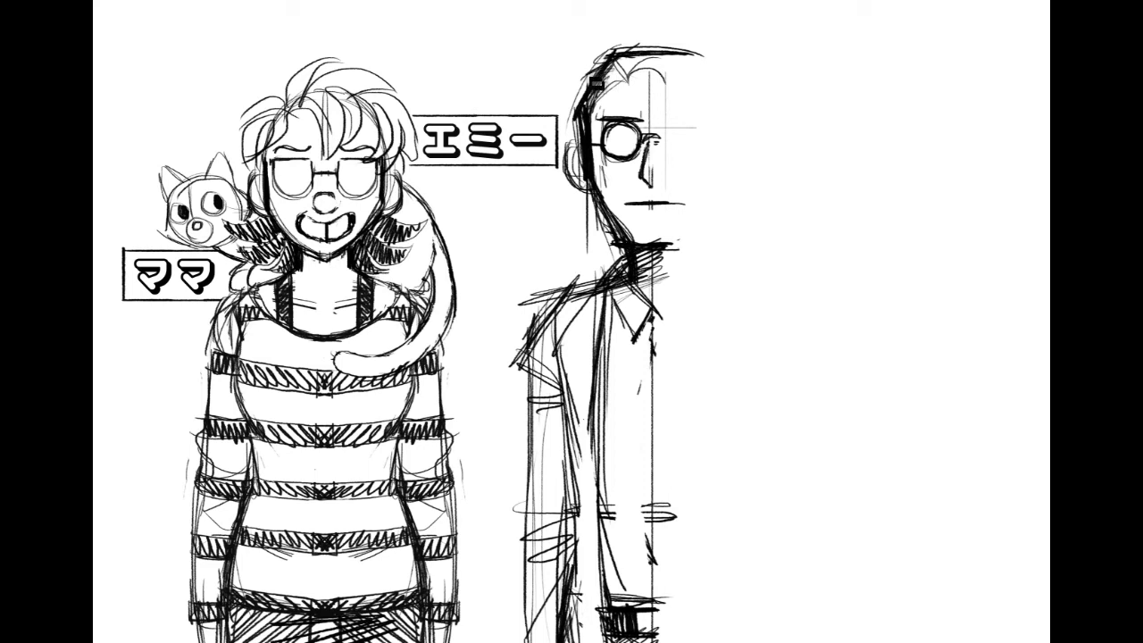
pyautogui.moveTo(584, 74); pyautogui.dragTo(632, 34)
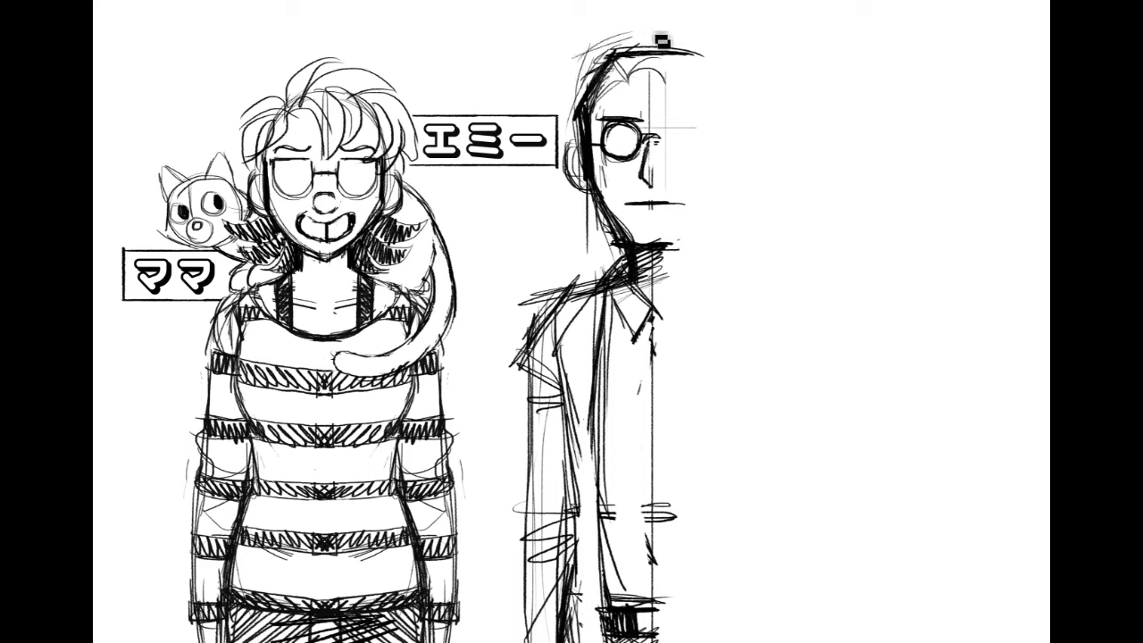
# Step: Erase the stray lines around the jaw and neck, and delete the head strokes that extend past the centre line
pyautogui.scroll(-4, 851, 330)
pyautogui.scroll(6, 851, 330)
pyautogui.scroll(-3, 850, 330)
pyautogui.scroll(3, 851, 331)
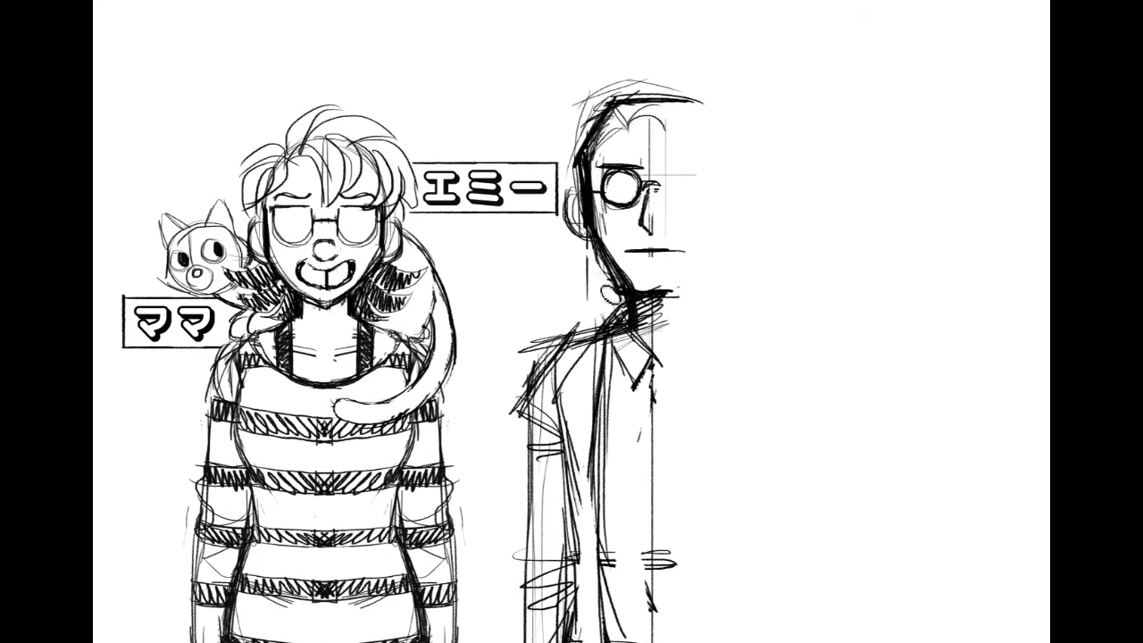
pyautogui.moveTo(612, 259); pyautogui.dragTo(630, 279)
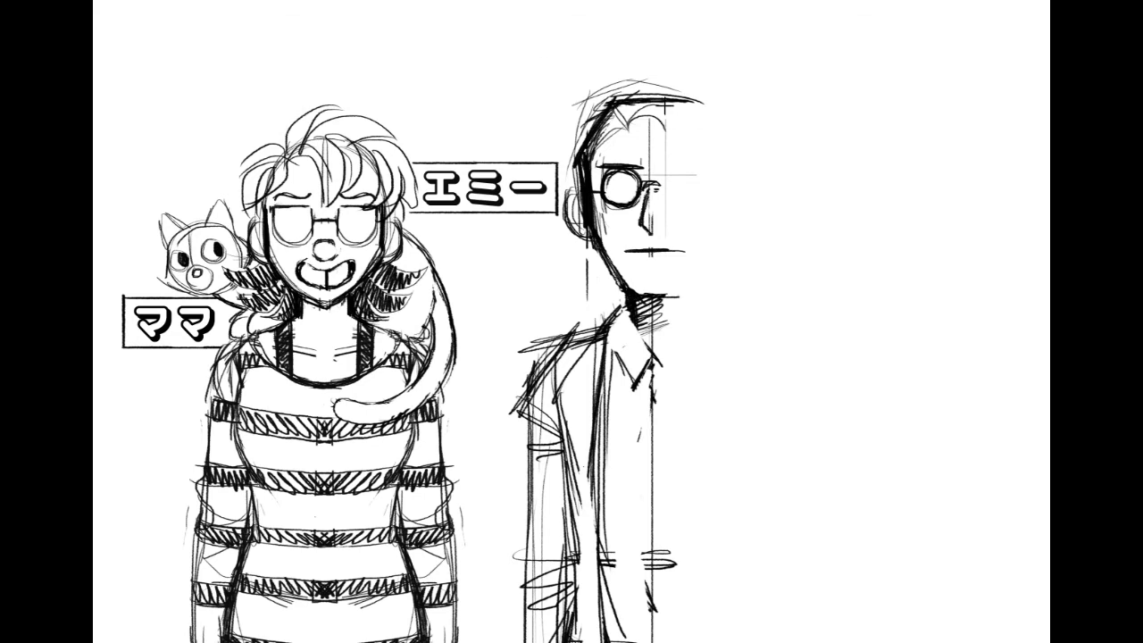
pyautogui.moveTo(665, 129); pyautogui.dragTo(799, 326)
pyautogui.press('Delete')
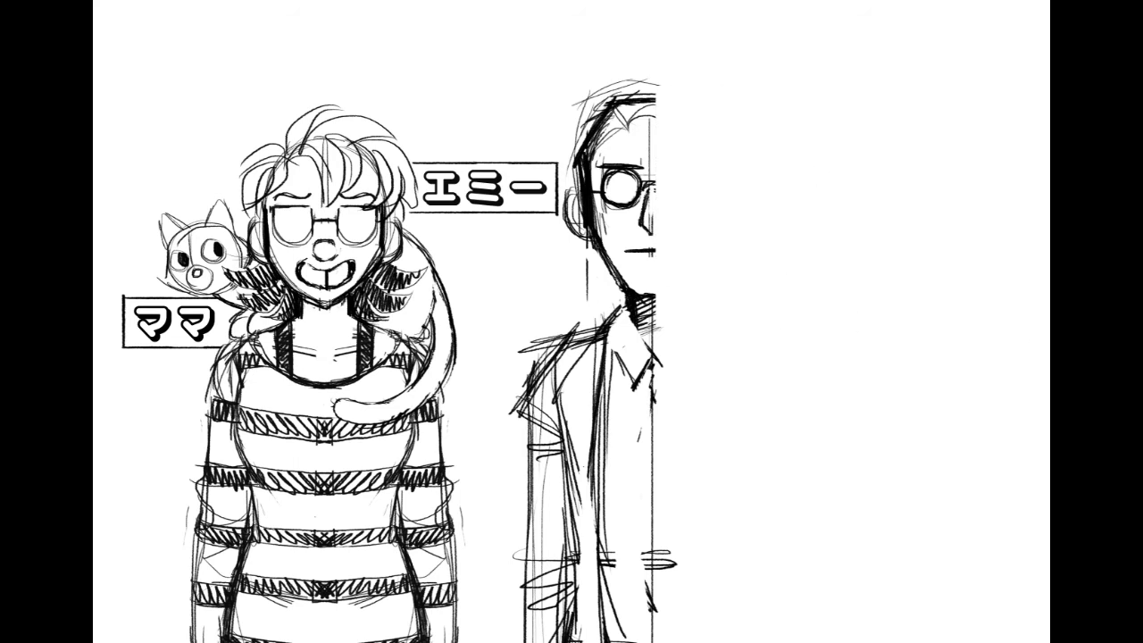
# Step: Select the half figure's body below the head and nudge it upward to shorten the neck
pyautogui.scroll(-4, 400, 333)
pyautogui.scroll(3, 400, 325)
pyautogui.scroll(-3, 400, 325)
pyautogui.scroll(1, 400, 325)
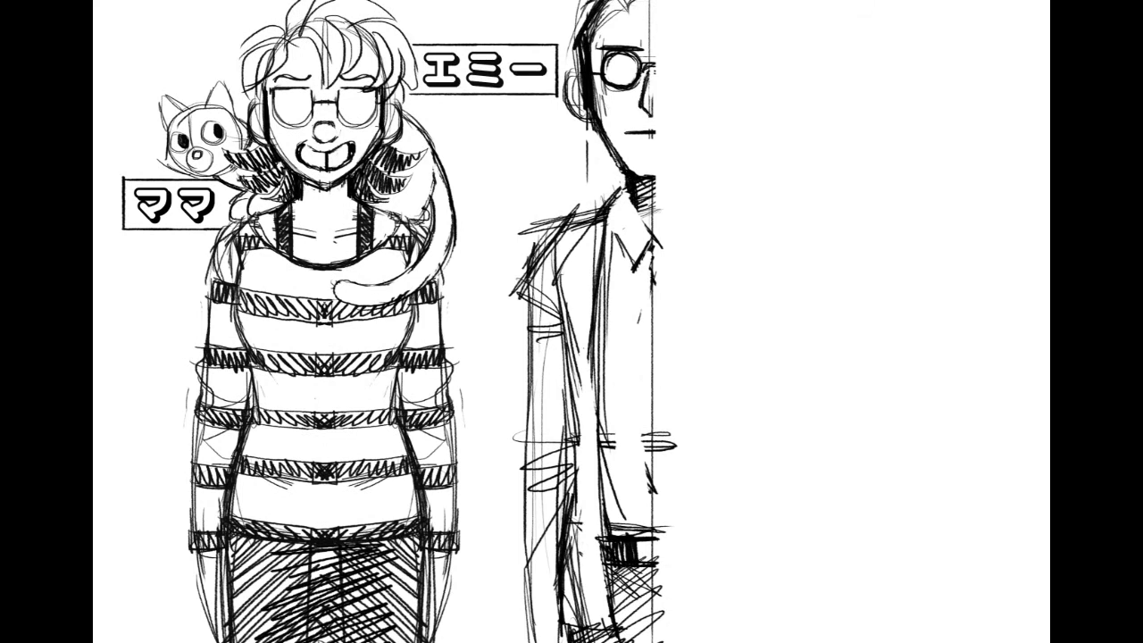
pyautogui.scroll(1, 400, 333)
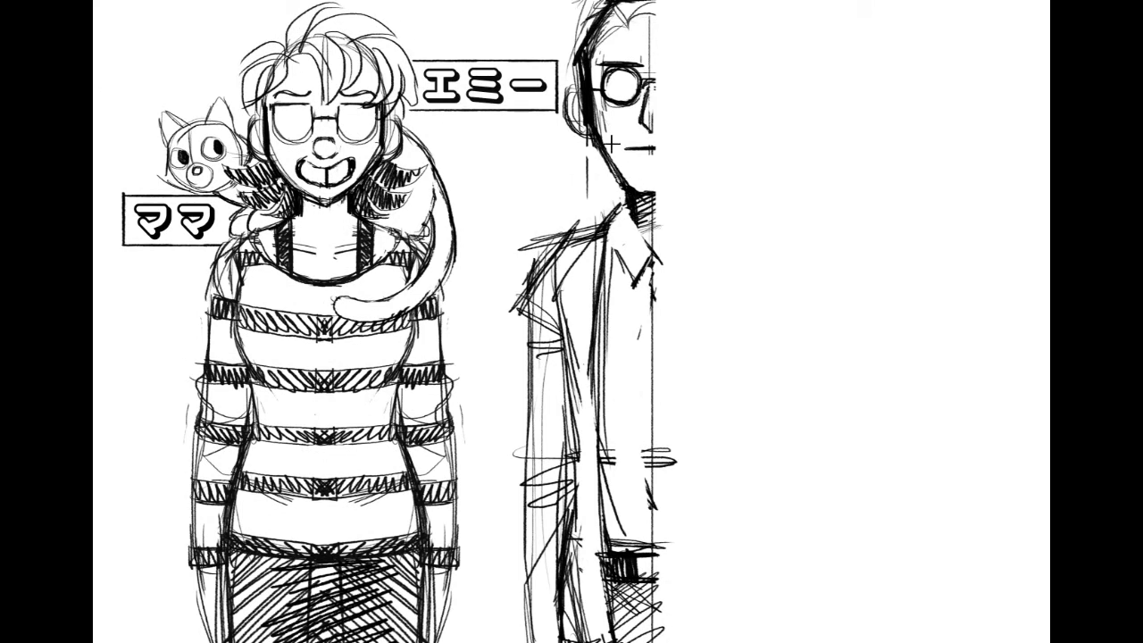
pyautogui.moveTo(756, 335); pyautogui.dragTo(773, 640)
pyautogui.moveTo(499, 55); pyautogui.dragTo(596, 551)
pyautogui.moveTo(838, 148); pyautogui.dragTo(799, 266)
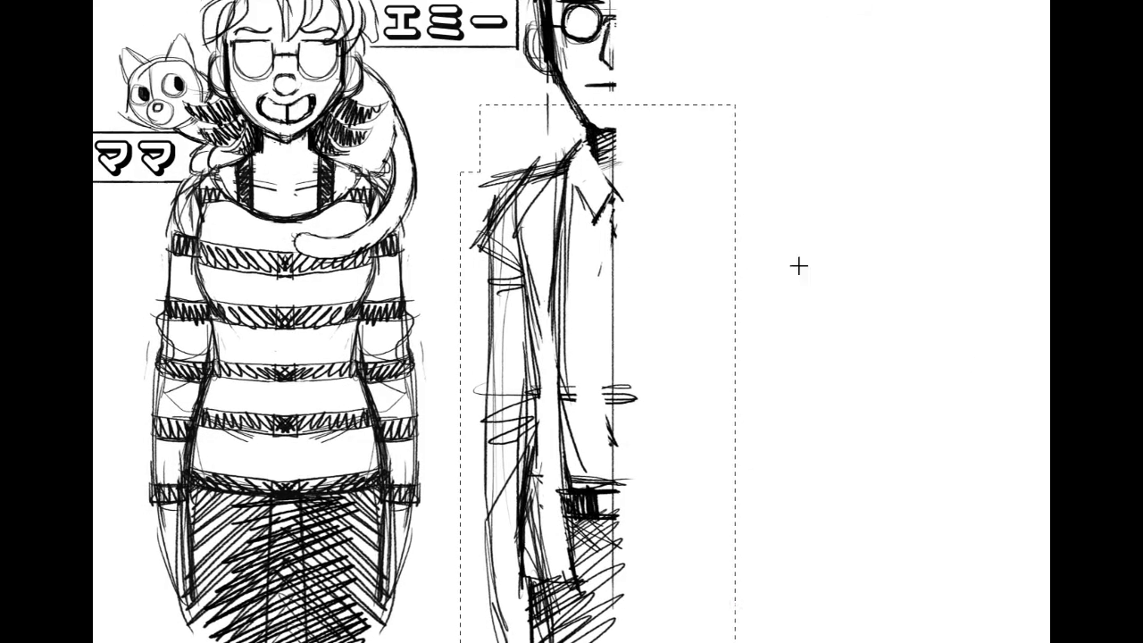
pyautogui.moveTo(584, 193)
pyautogui.mouseDown()
pyautogui.moveTo(581, 182)
pyautogui.moveTo(576, 197)
pyautogui.mouseUp()
pyautogui.hotkey('ctrl', 'z')
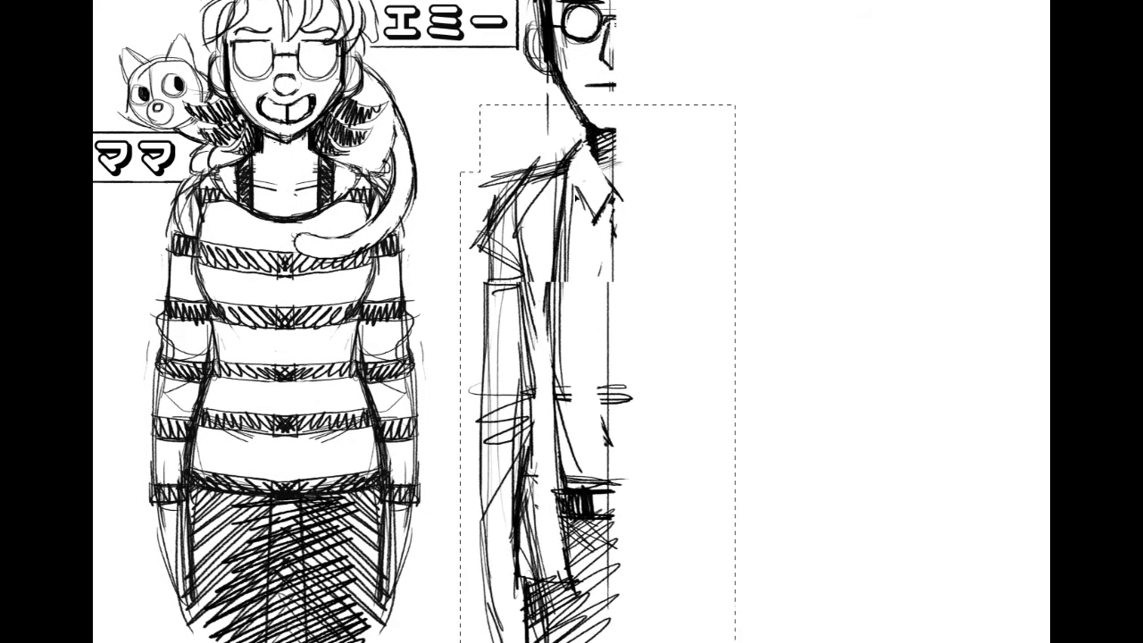
pyautogui.hotkey('ctrl', 'Up')
pyautogui.hotkey('ctrl', 'shift', 'Up')
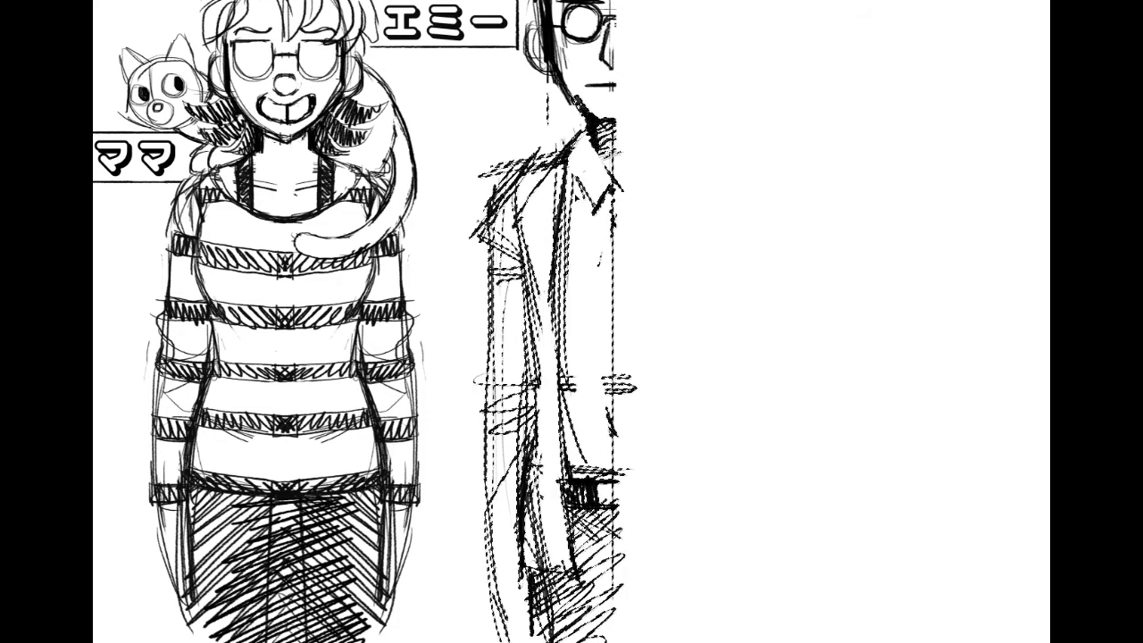
pyautogui.hotkey('ctrl', 'd')
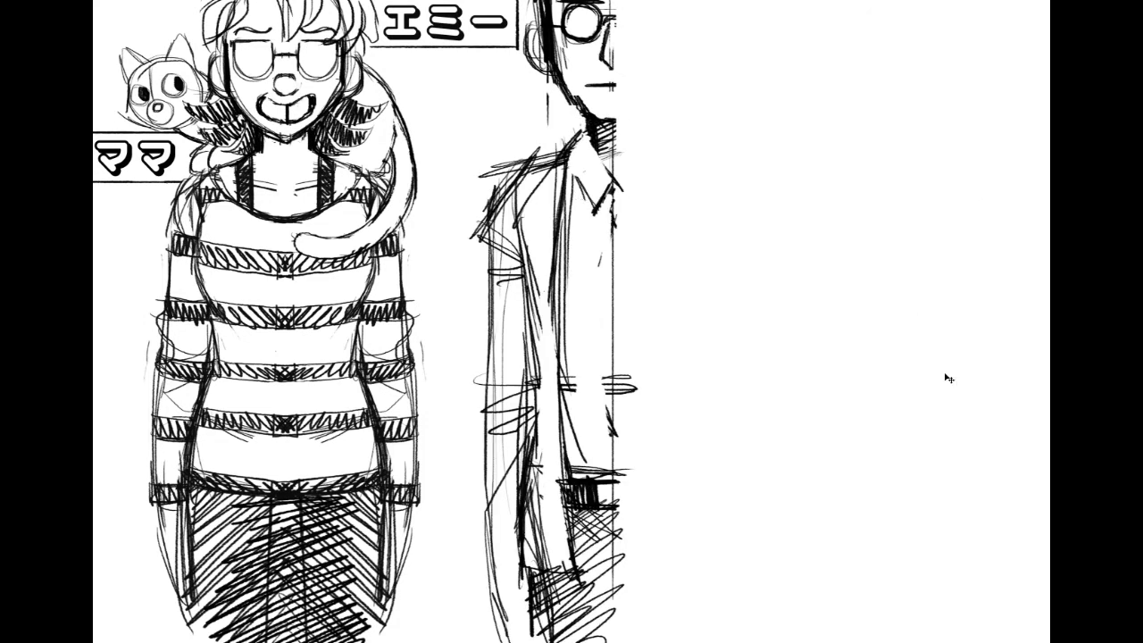
# Step: Sketch the half figure's sleeve cuff and hand, and redraw the shoulder line and outer sleeve edge slightly wider
pyautogui.moveTo(785, 154); pyautogui.dragTo(826, 335)
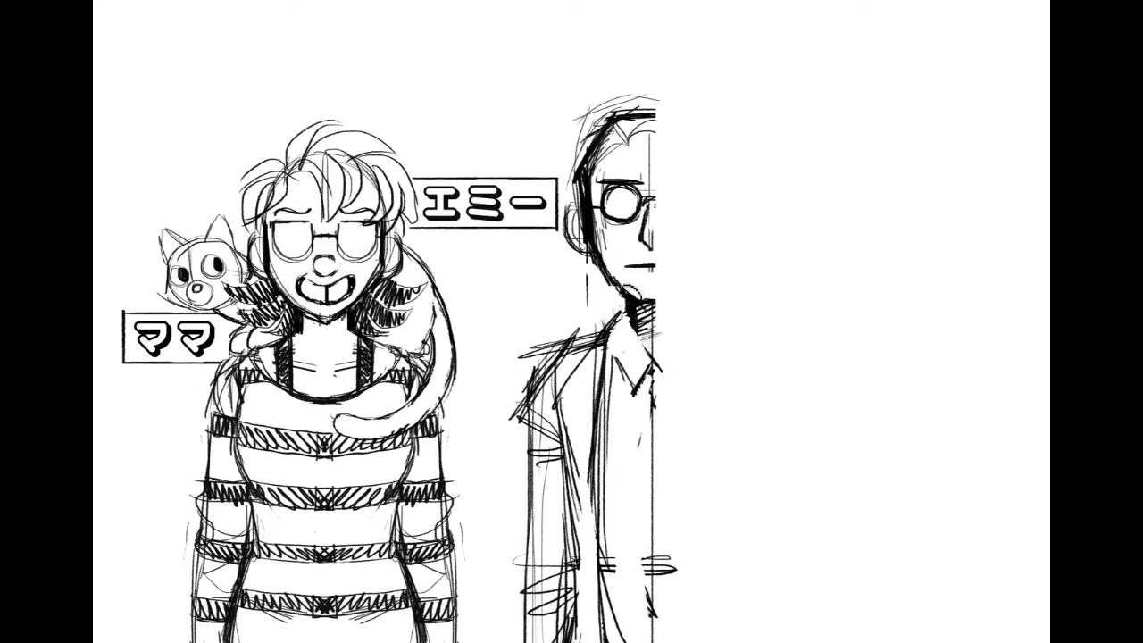
pyautogui.scroll(-3, 400, 321)
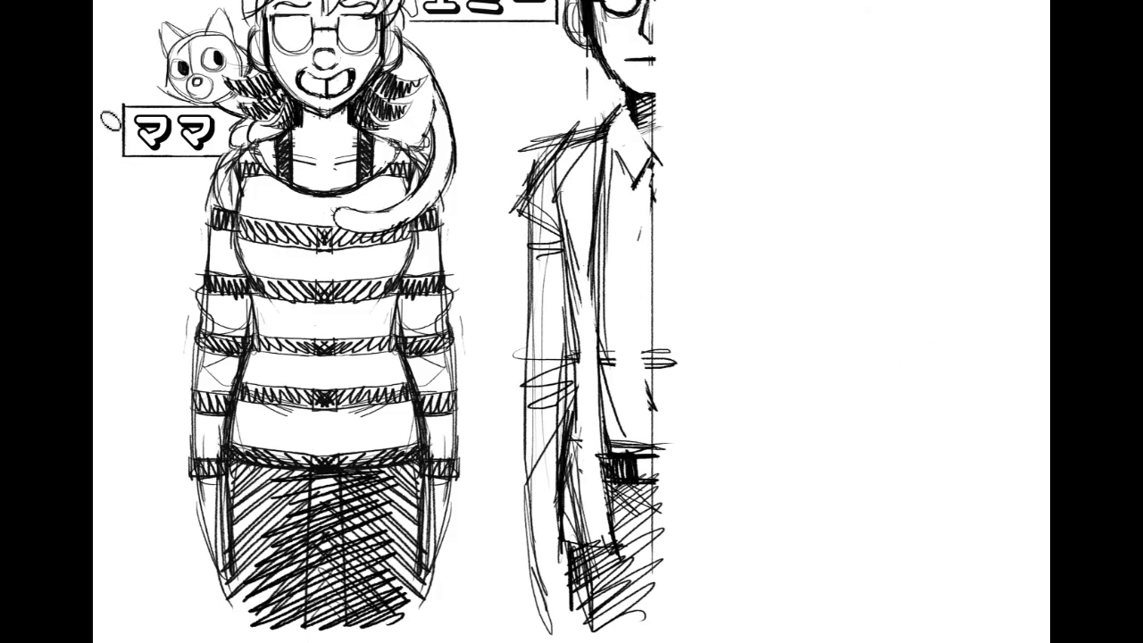
pyautogui.moveTo(526, 498)
pyautogui.mouseDown()
pyautogui.moveTo(528, 557)
pyautogui.moveTo(579, 544)
pyautogui.moveTo(511, 550)
pyautogui.moveTo(571, 564)
pyautogui.moveTo(546, 611)
pyautogui.mouseUp()
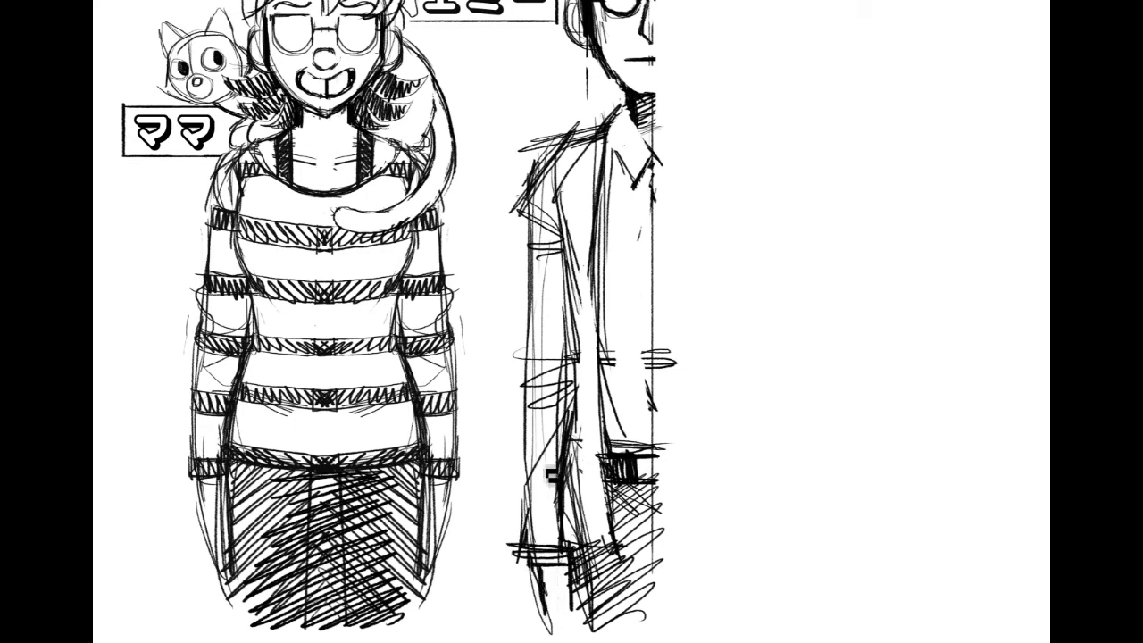
pyautogui.moveTo(562, 133)
pyautogui.mouseDown()
pyautogui.moveTo(509, 183)
pyautogui.moveTo(607, 136)
pyautogui.mouseUp()
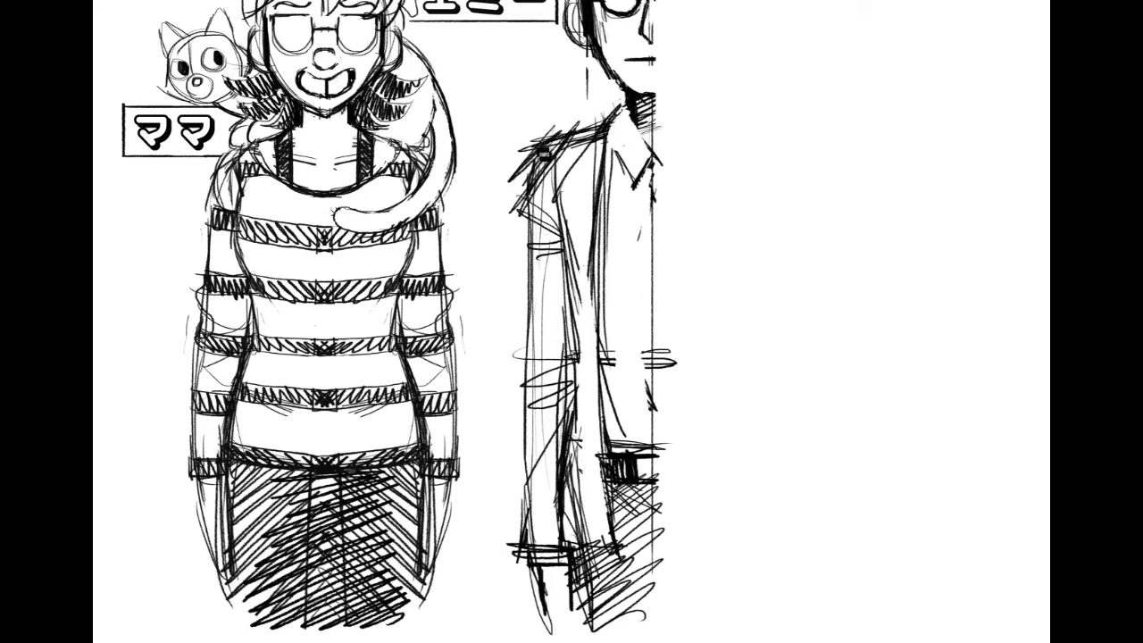
pyautogui.moveTo(516, 184); pyautogui.dragTo(523, 270)
pyautogui.moveTo(518, 212); pyautogui.dragTo(520, 538)
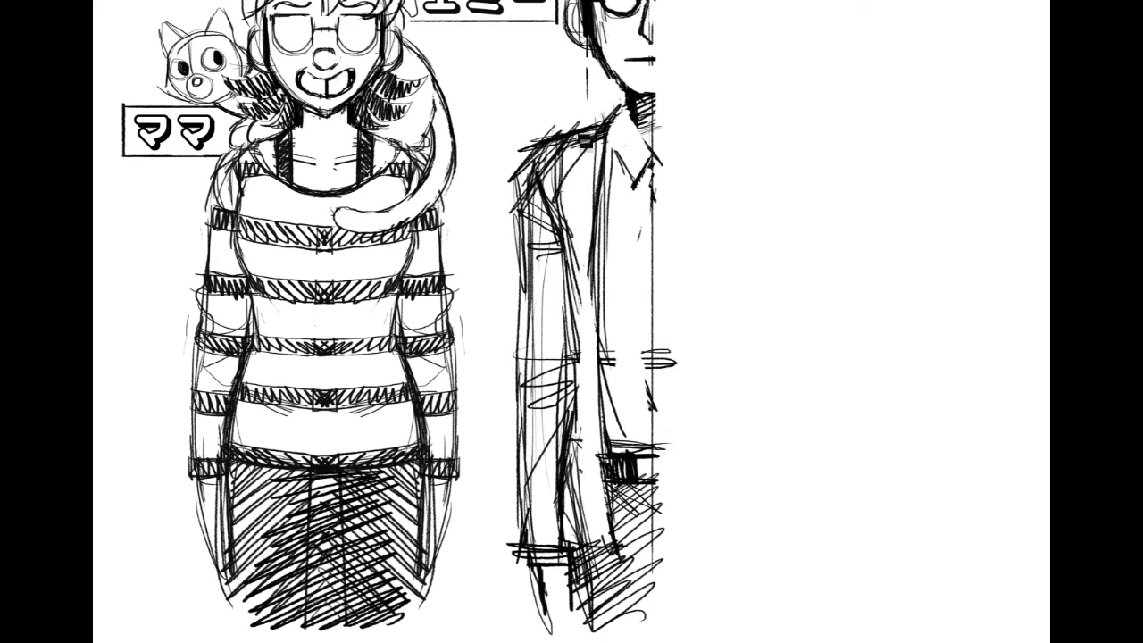
# Step: Redraw the half figure's inner sleeve edge with heavy strokes from the armpit down to the elbow
pyautogui.moveTo(545, 208); pyautogui.dragTo(555, 357)
pyautogui.moveTo(554, 253); pyautogui.dragTo(567, 378)
pyautogui.hotkey('ctrl', 'z')
pyautogui.hotkey('ctrl', 'z')
pyautogui.moveTo(548, 211); pyautogui.dragTo(575, 360)
pyautogui.moveTo(554, 239); pyautogui.dragTo(571, 364)
pyautogui.moveTo(543, 231); pyautogui.dragTo(553, 327)
pyautogui.moveTo(554, 208); pyautogui.dragTo(561, 279)
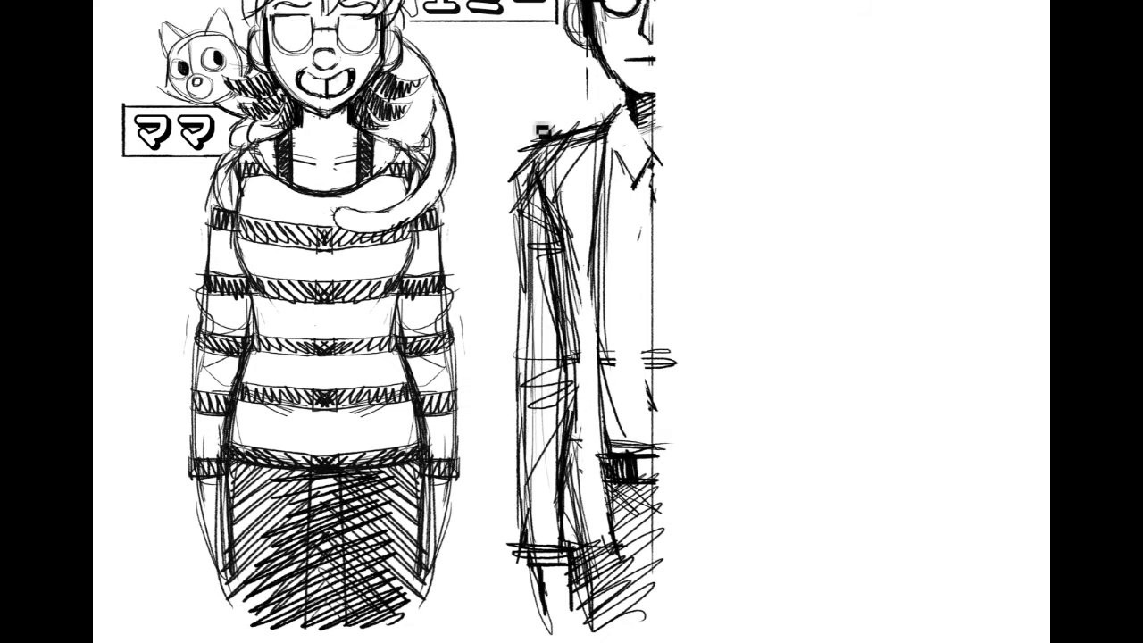
# Step: Flip a copy of the half figure horizontally and align it along the centre line to complete the man
pyautogui.moveTo(1028, 373)
pyautogui.mouseDown()
pyautogui.moveTo(951, 547)
pyautogui.moveTo(997, 429)
pyautogui.mouseUp()
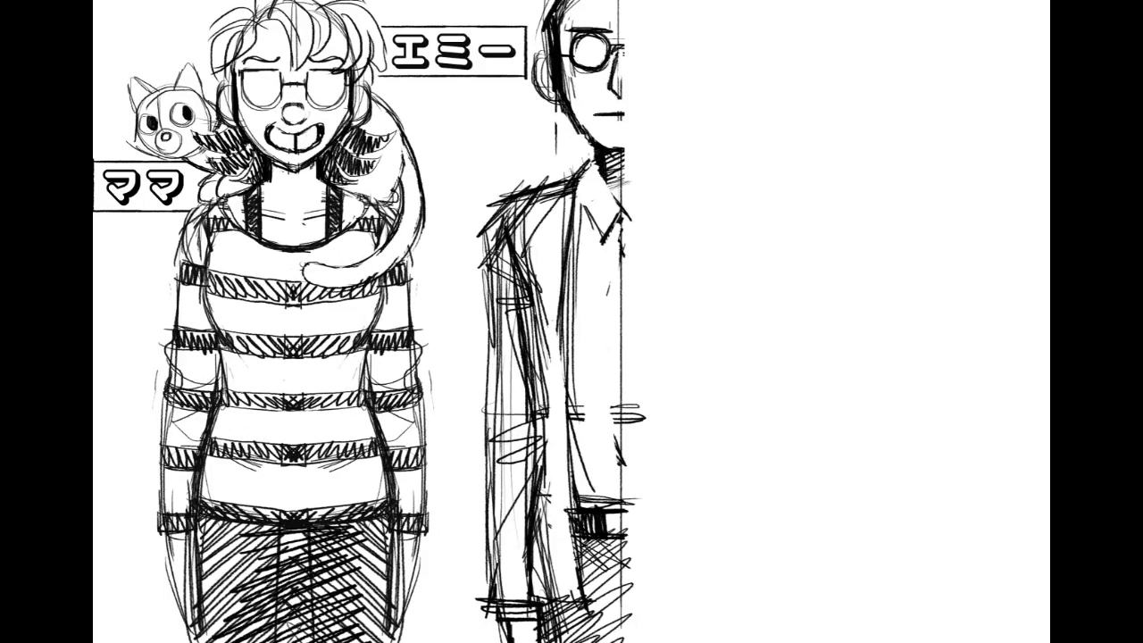
pyautogui.hotkey('ctrl', 't')
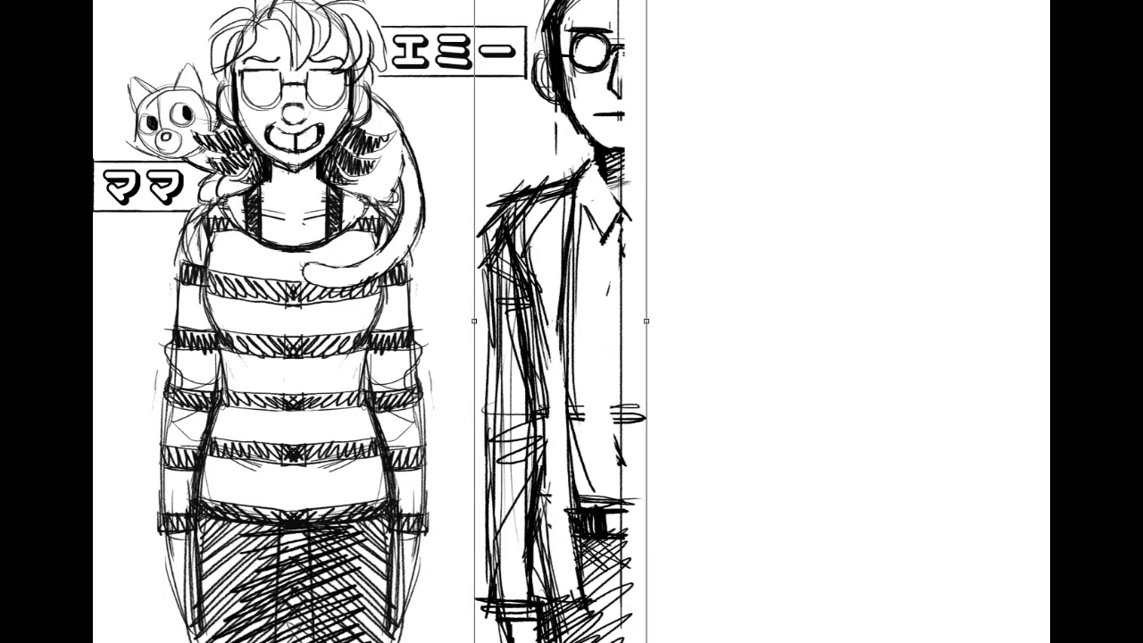
pyautogui.hotkey('ctrl', 'shift', 'h')
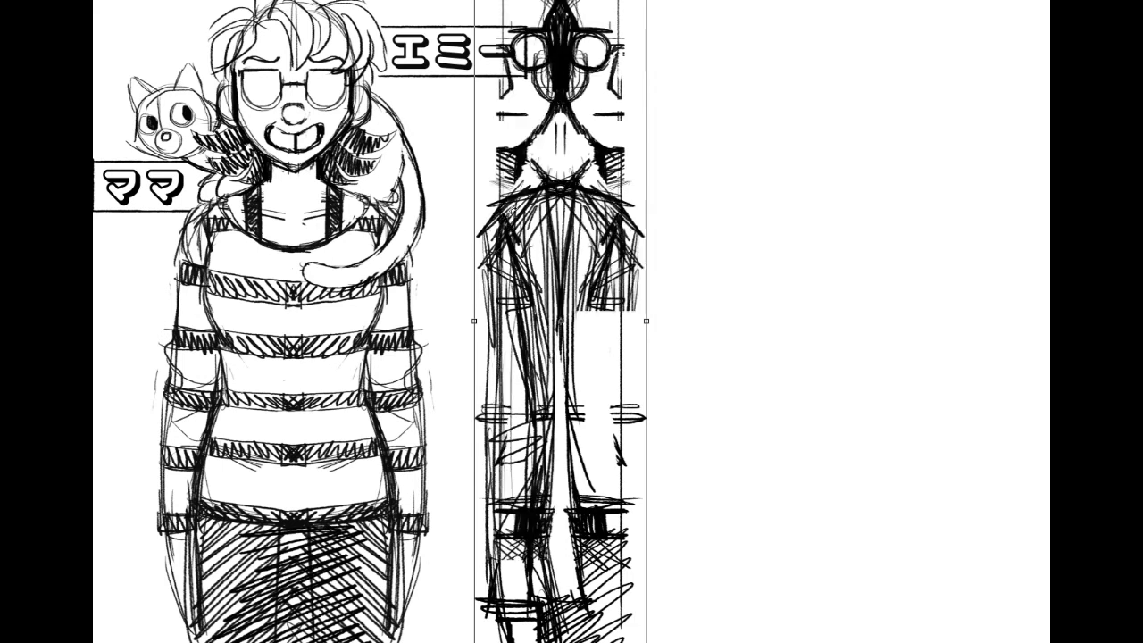
pyautogui.moveTo(549, 279); pyautogui.dragTo(669, 300)
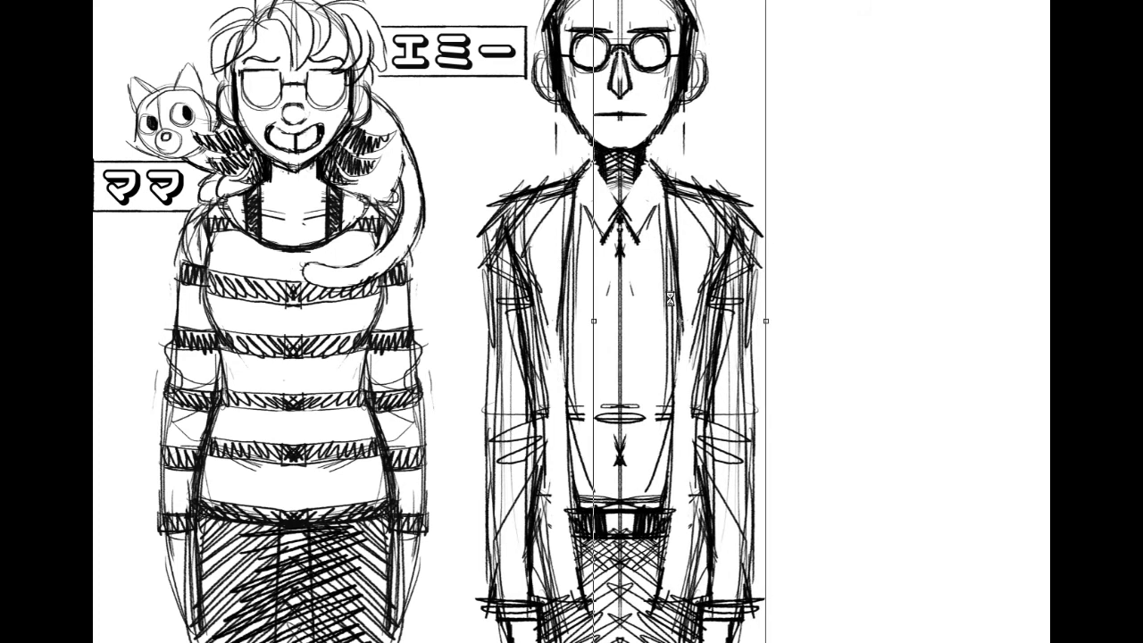
pyautogui.moveTo(625, 303); pyautogui.dragTo(656, 375)
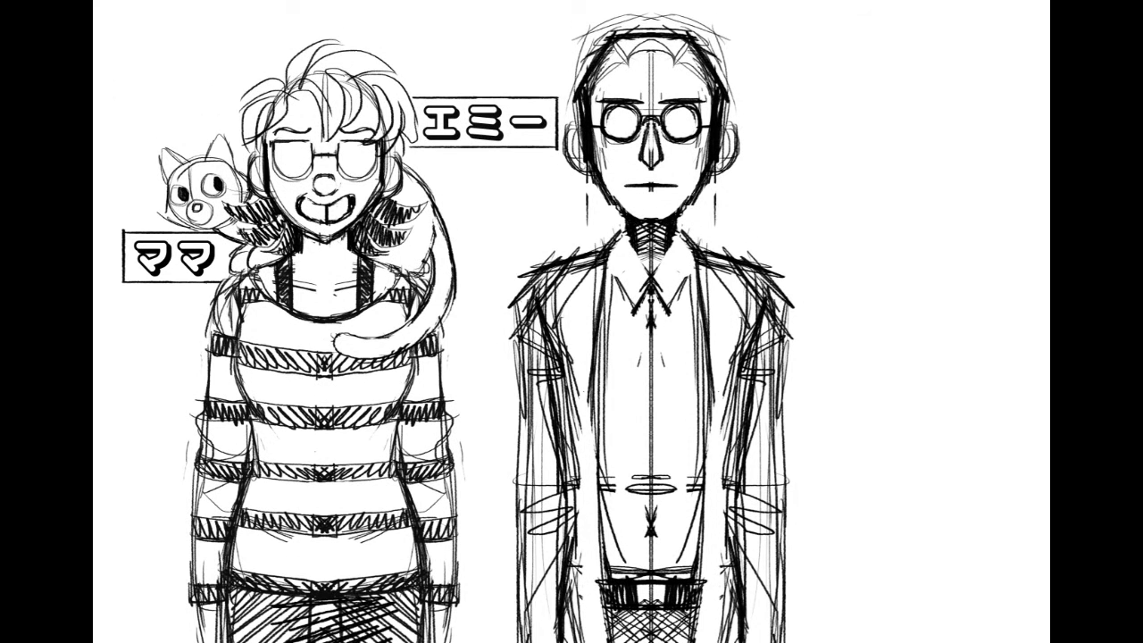
# Step: Select the man's body below the collar and apply a perspective transform that widens it towards the hands
pyautogui.moveTo(616, 284); pyautogui.dragTo(616, 159)
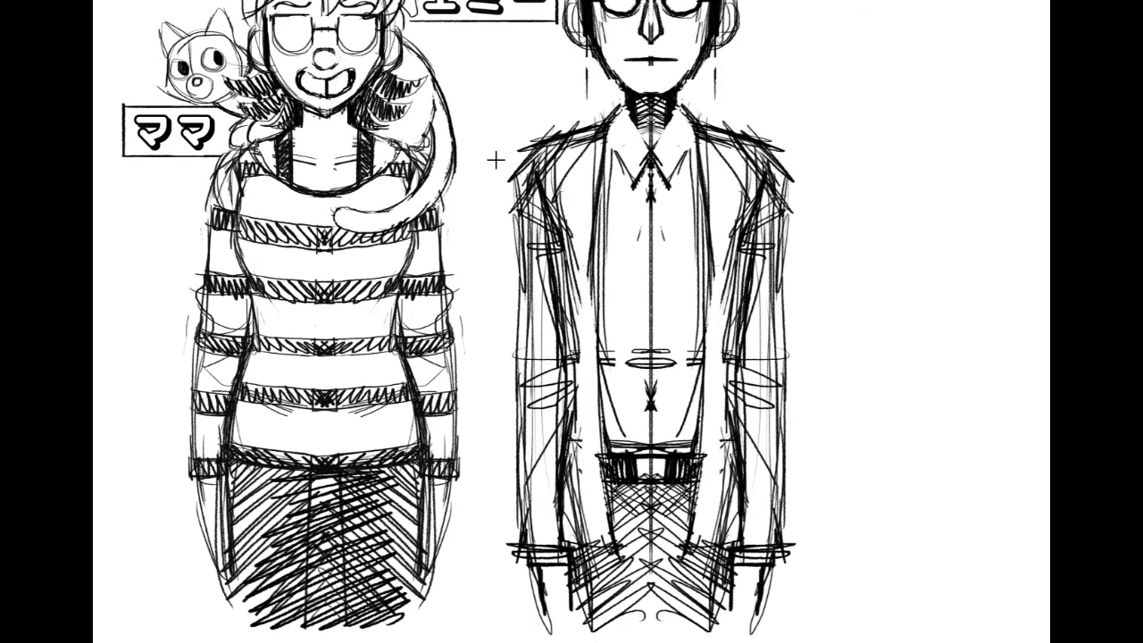
pyautogui.moveTo(861, 445); pyautogui.dragTo(870, 630)
pyautogui.moveTo(844, 629); pyautogui.dragTo(849, 640)
pyautogui.moveTo(801, 141); pyautogui.dragTo(912, 642)
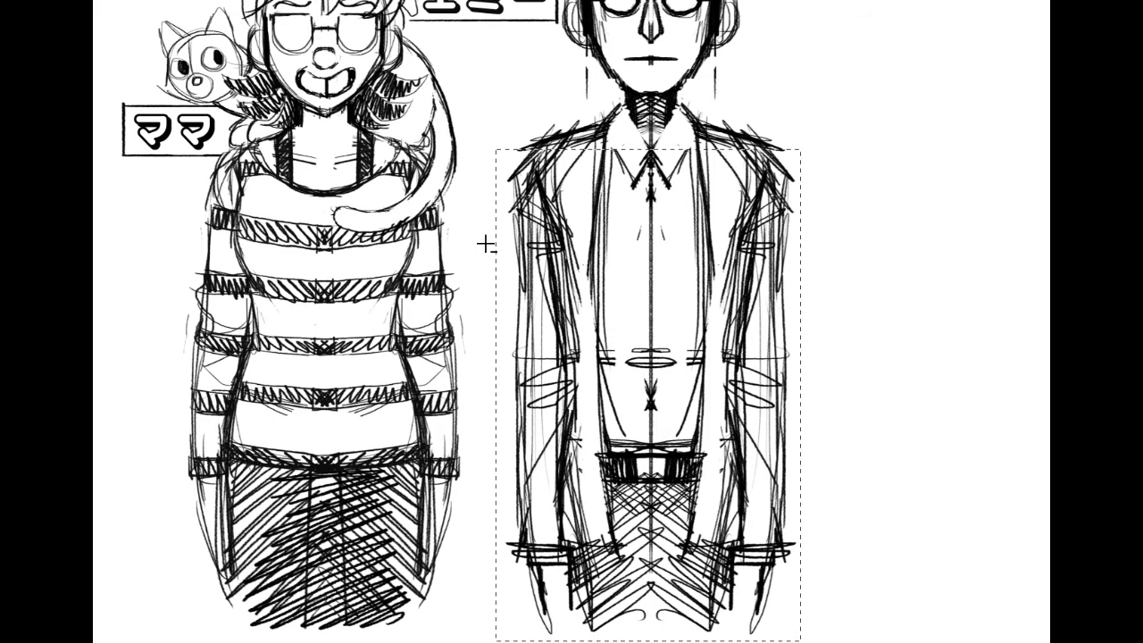
pyautogui.moveTo(479, 144); pyautogui.dragTo(498, 642)
pyautogui.click(95, 2)
pyautogui.moveTo(122, 206)
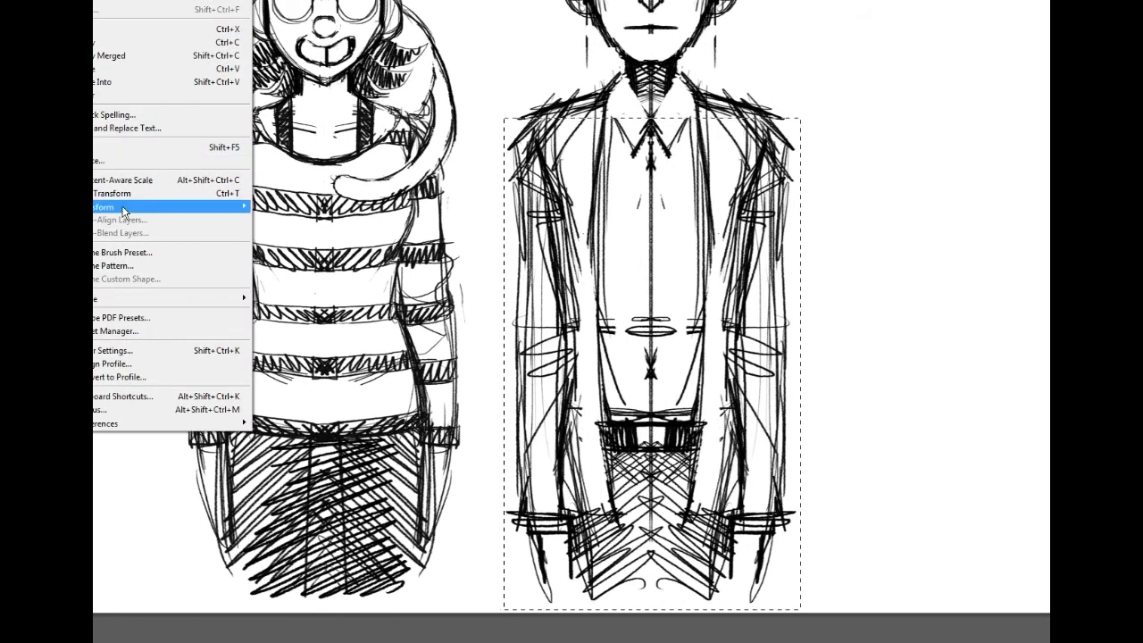
pyautogui.click(302, 277)
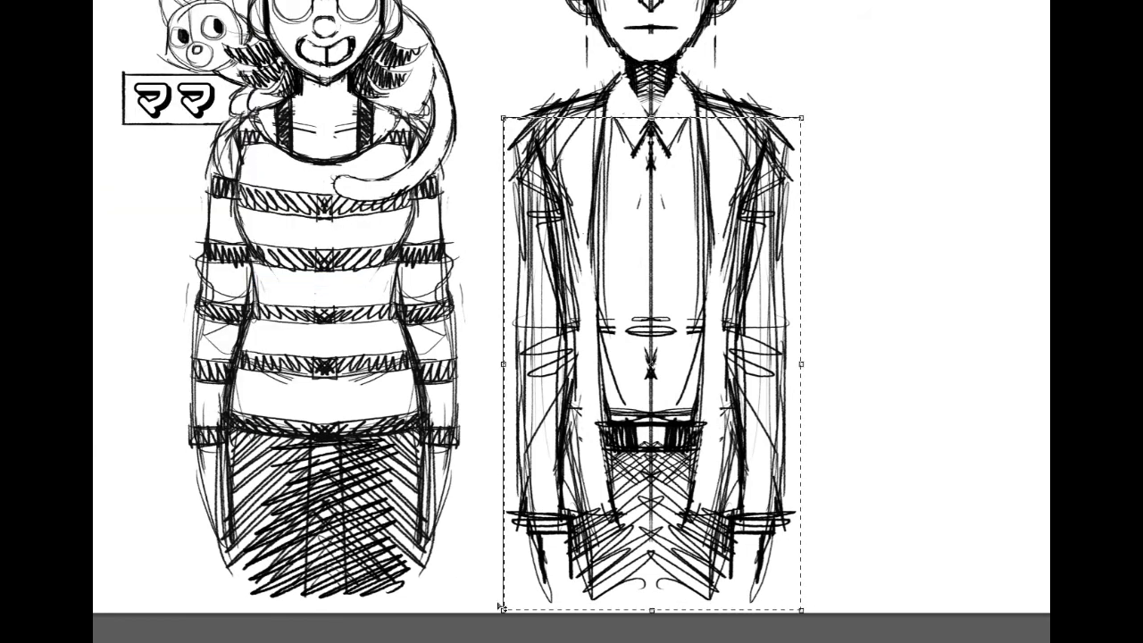
pyautogui.moveTo(503, 610); pyautogui.dragTo(474, 616)
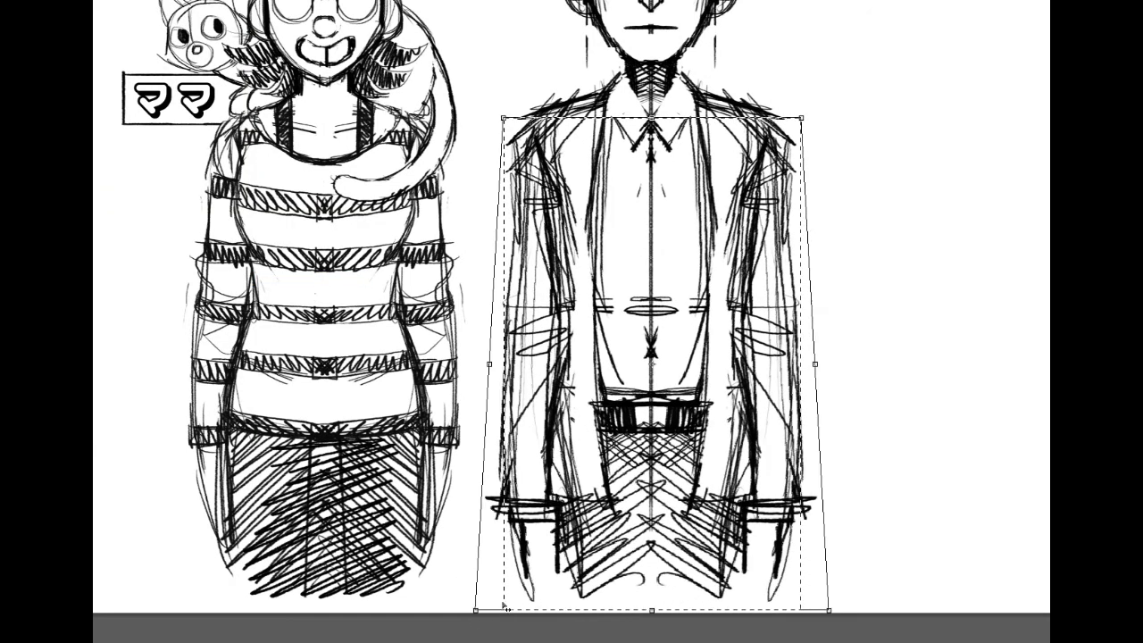
pyautogui.press('Return')
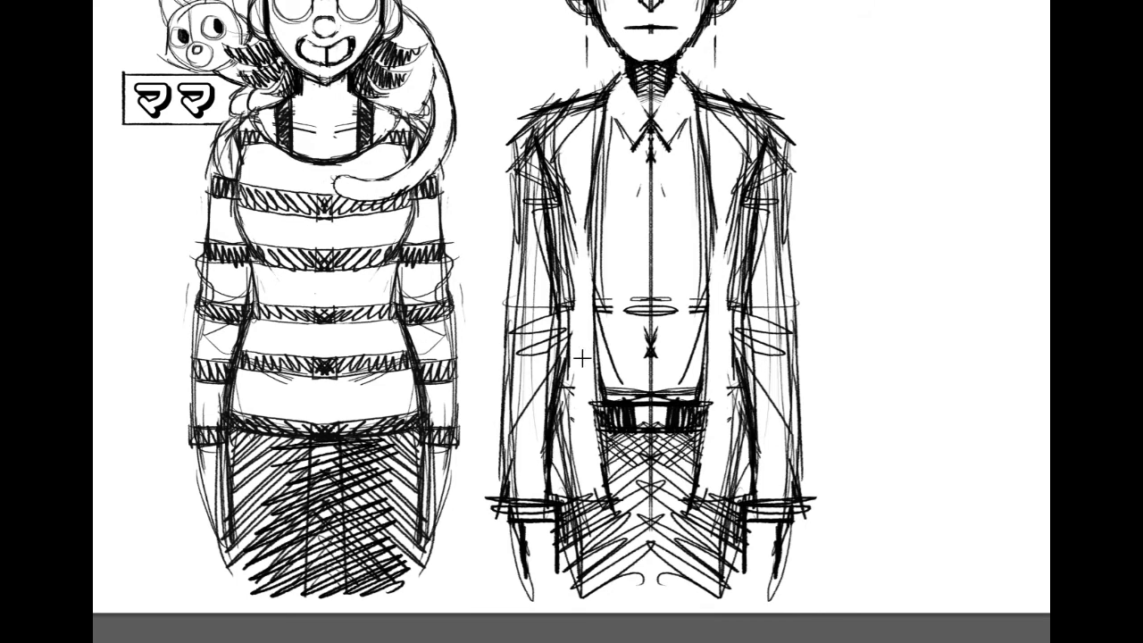
# Step: Erase the overlapping lines along the inner sleeves and jacket front, the neck shading and parts of the shirt's centre line
pyautogui.moveTo(559, 187); pyautogui.dragTo(562, 500)
pyautogui.moveTo(738, 210)
pyautogui.mouseDown()
pyautogui.moveTo(736, 317)
pyautogui.moveTo(756, 199)
pyautogui.mouseUp()
pyautogui.moveTo(737, 301)
pyautogui.mouseDown()
pyautogui.moveTo(729, 489)
pyautogui.moveTo(738, 473)
pyautogui.mouseUp()
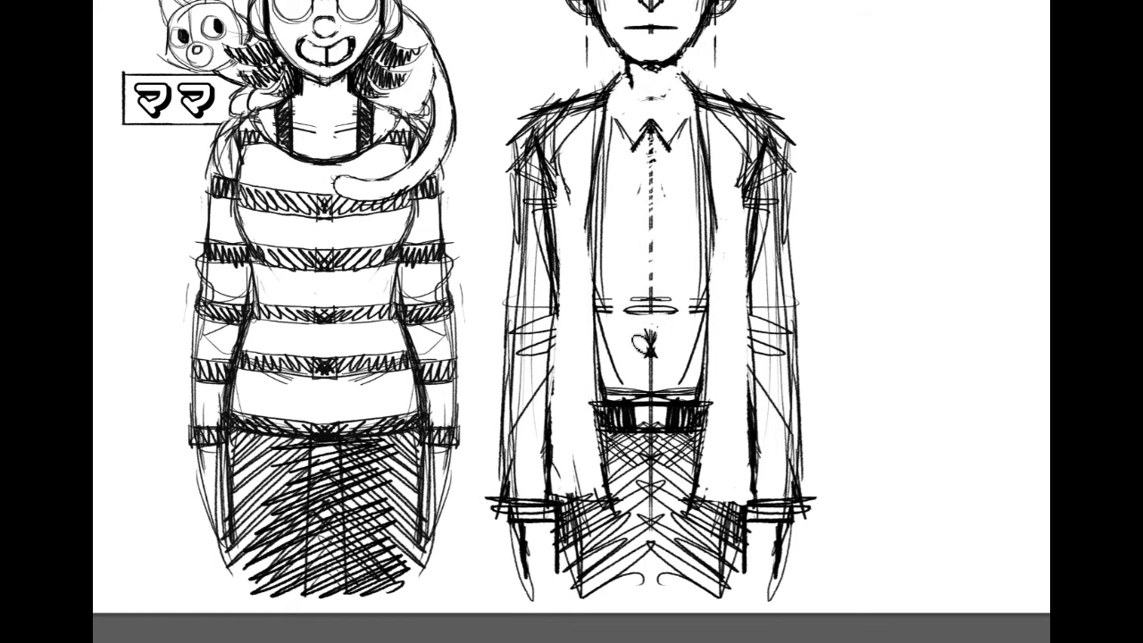
# Step: Erase the inside of the belt buckle and the lines above the belt, and thin the trouser edges and sleeve cuffs
pyautogui.moveTo(640, 415)
pyautogui.mouseDown()
pyautogui.moveTo(659, 421)
pyautogui.moveTo(614, 393)
pyautogui.mouseUp()
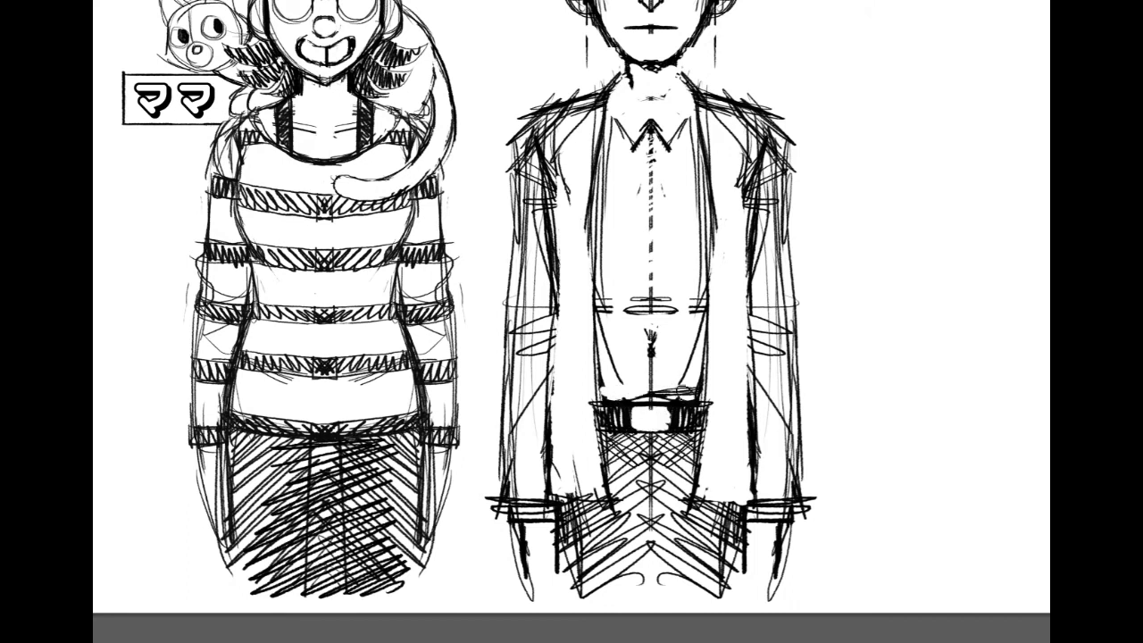
pyautogui.moveTo(701, 386)
pyautogui.mouseDown()
pyautogui.moveTo(627, 395)
pyautogui.moveTo(687, 392)
pyautogui.mouseUp()
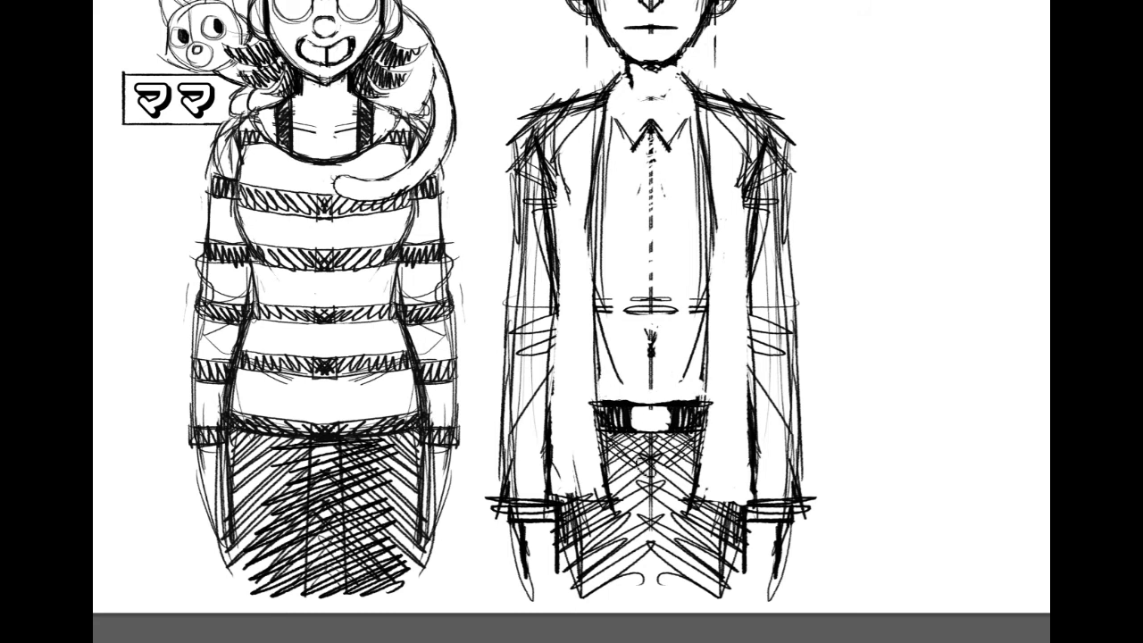
pyautogui.moveTo(577, 538); pyautogui.dragTo(578, 582)
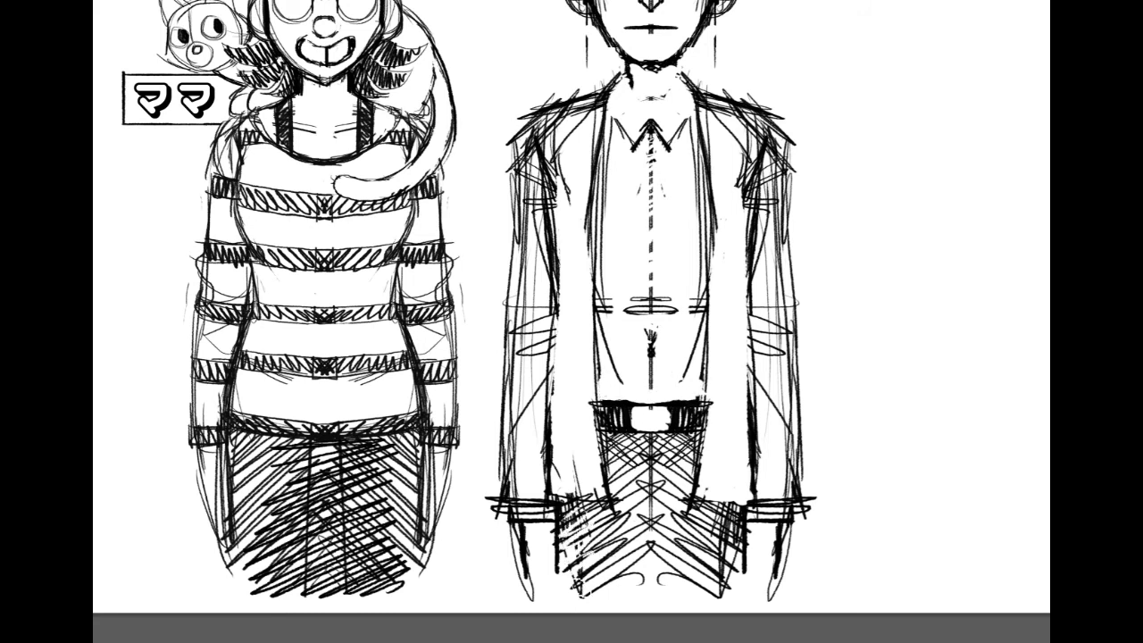
pyautogui.moveTo(731, 520); pyautogui.dragTo(724, 584)
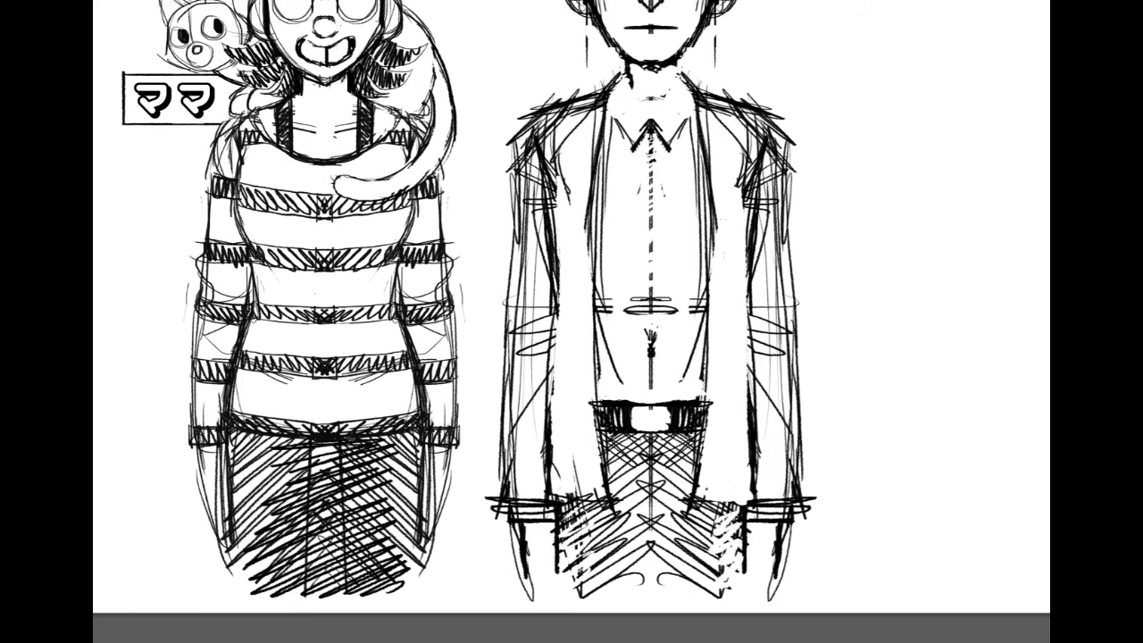
pyautogui.moveTo(805, 515)
pyautogui.mouseDown()
pyautogui.moveTo(819, 501)
pyautogui.moveTo(806, 539)
pyautogui.moveTo(790, 546)
pyautogui.mouseUp()
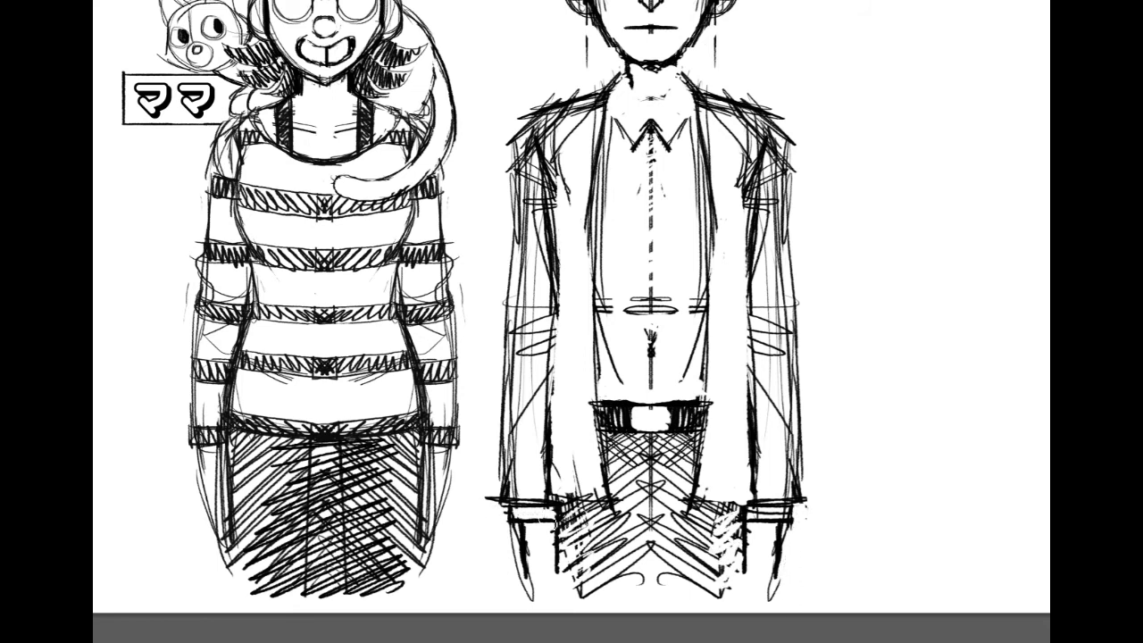
# Step: Erase the stray construction lines on both of the man's shoulders and around the base of his neck
pyautogui.scroll(5, 529, 301)
pyautogui.moveTo(521, 391)
pyautogui.mouseDown()
pyautogui.moveTo(537, 415)
pyautogui.moveTo(546, 389)
pyautogui.mouseUp()
pyautogui.moveTo(565, 433)
pyautogui.mouseDown()
pyautogui.moveTo(553, 399)
pyautogui.moveTo(585, 348)
pyautogui.mouseUp()
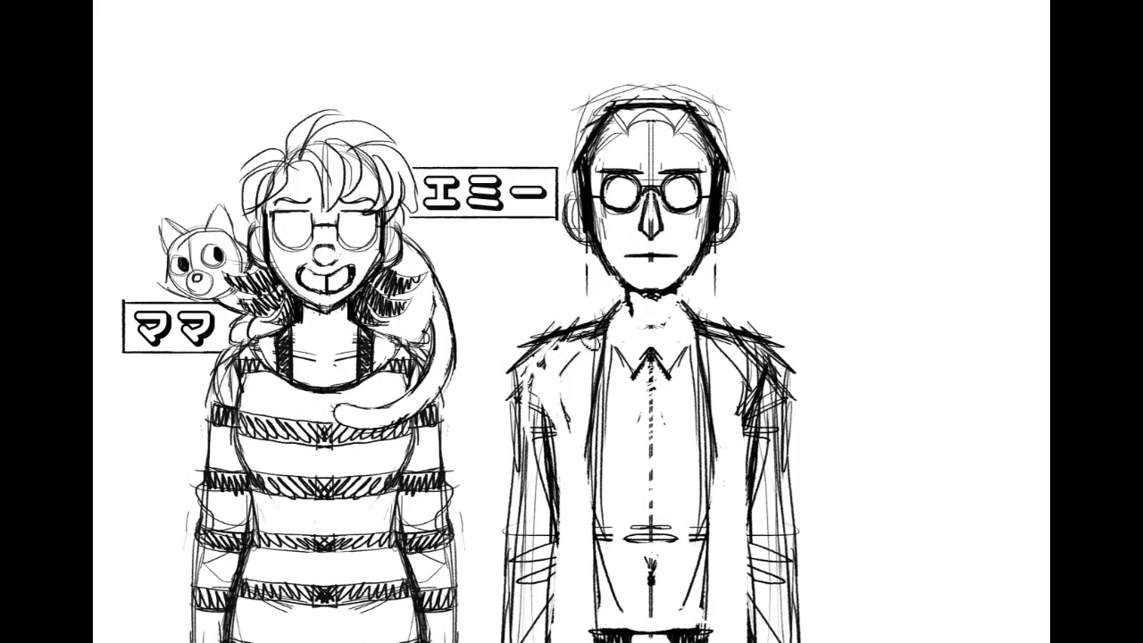
pyautogui.moveTo(735, 347)
pyautogui.mouseDown()
pyautogui.moveTo(748, 352)
pyautogui.moveTo(730, 366)
pyautogui.moveTo(775, 403)
pyautogui.mouseUp()
pyautogui.moveTo(610, 312); pyautogui.dragTo(690, 344)
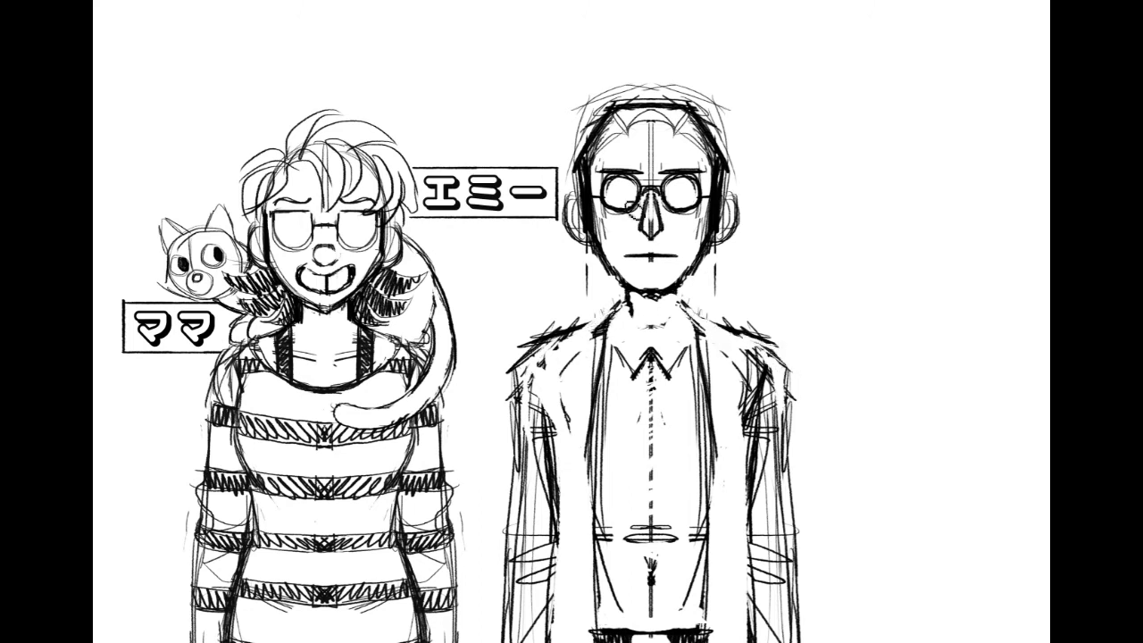
# Step: Erase the nose bridge lines, one side of the mirrored hairline and skull, and the tick through the mouth
pyautogui.moveTo(667, 243); pyautogui.dragTo(656, 213)
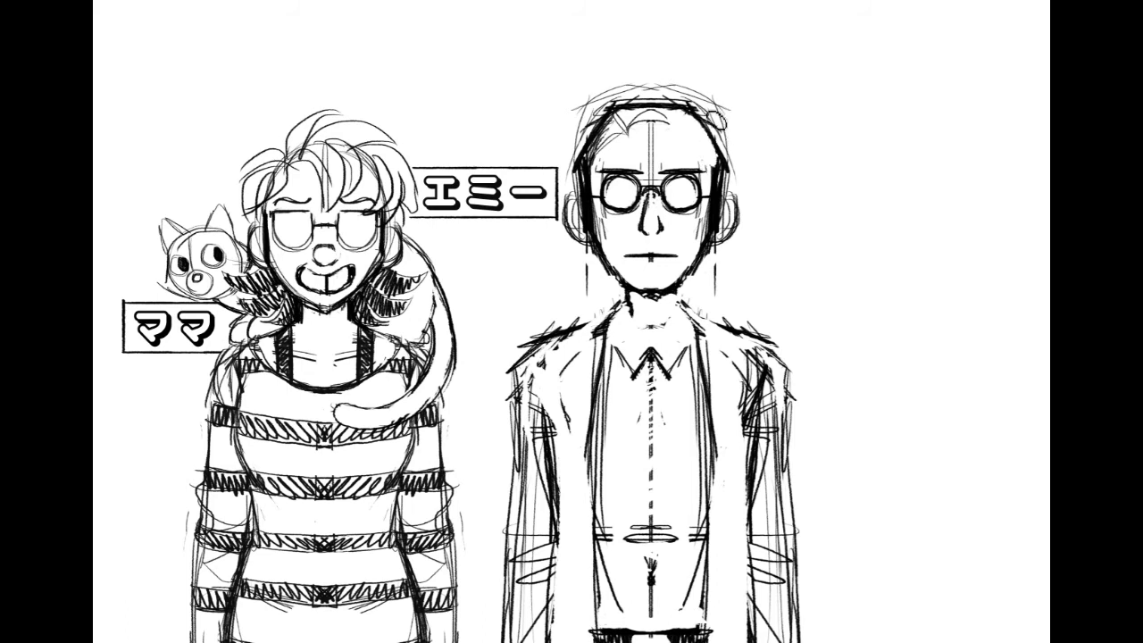
pyautogui.moveTo(706, 156); pyautogui.dragTo(664, 106)
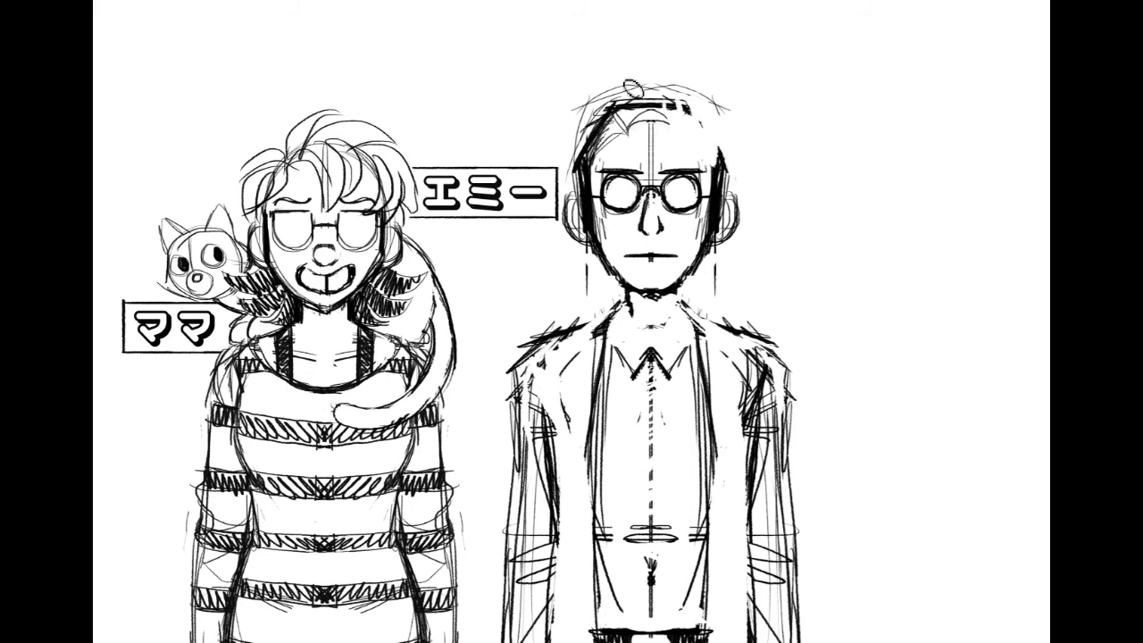
pyautogui.moveTo(676, 276)
pyautogui.mouseDown()
pyautogui.moveTo(650, 261)
pyautogui.moveTo(661, 259)
pyautogui.mouseUp()
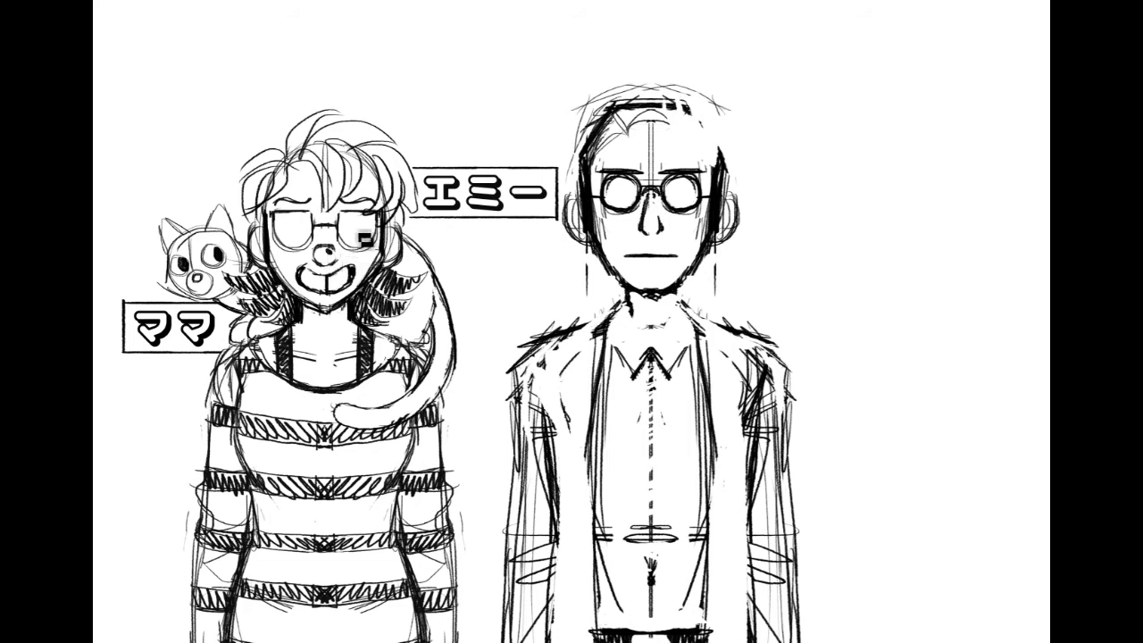
# Step: Sketch the man's swept fringe and loose hair around the skull, and draw in his neck, collar points and jacket lapels
pyautogui.moveTo(633, 140)
pyautogui.mouseDown()
pyautogui.moveTo(690, 115)
pyautogui.moveTo(711, 125)
pyautogui.moveTo(711, 169)
pyautogui.mouseUp()
pyautogui.moveTo(714, 117); pyautogui.dragTo(714, 168)
pyautogui.moveTo(584, 136); pyautogui.dragTo(628, 78)
pyautogui.moveTo(604, 117)
pyautogui.mouseDown()
pyautogui.moveTo(671, 76)
pyautogui.moveTo(730, 112)
pyautogui.mouseUp()
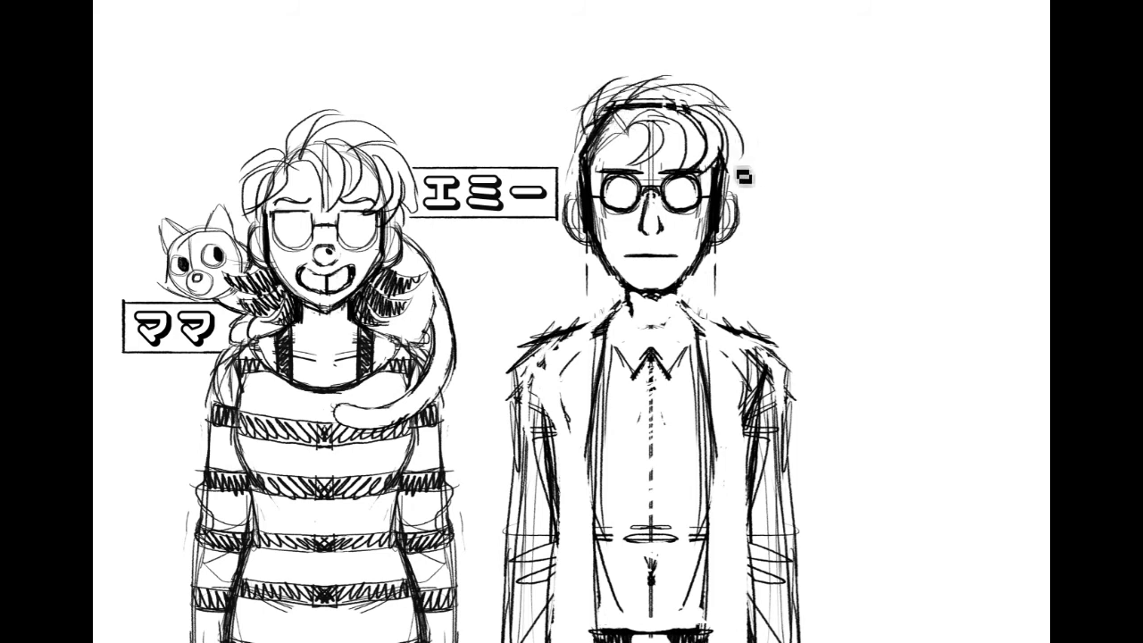
pyautogui.moveTo(556, 152)
pyautogui.mouseDown()
pyautogui.moveTo(587, 136)
pyautogui.moveTo(585, 148)
pyautogui.mouseUp()
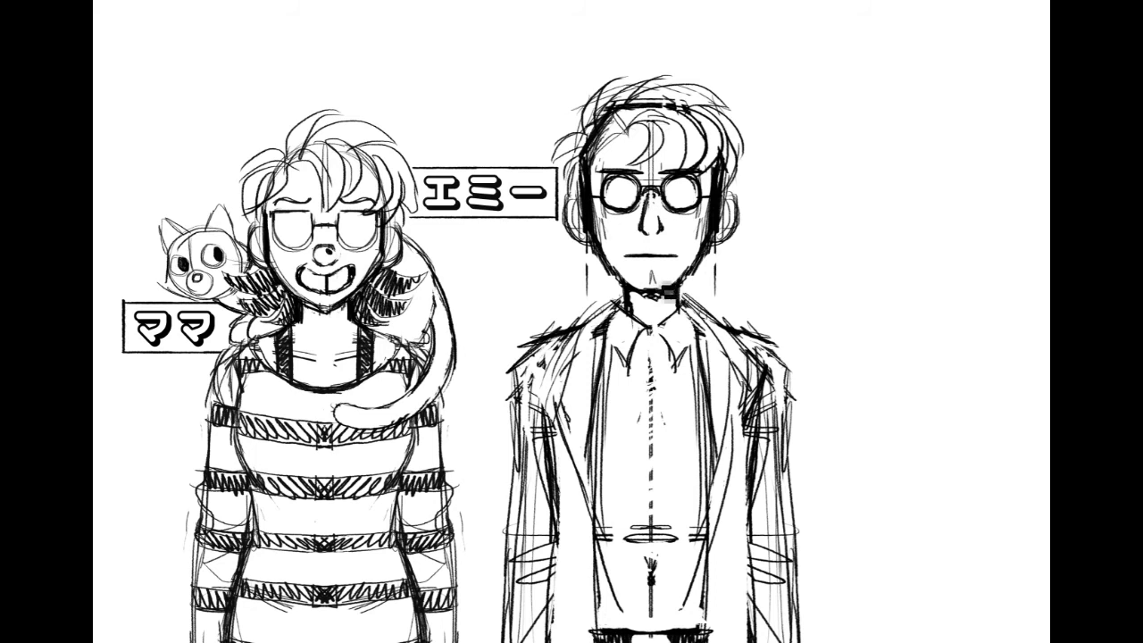
# Step: Erase the old skull outline beneath the man's hair and clean up the lines around his ears
pyautogui.moveTo(833, 363); pyautogui.dragTo(817, 255)
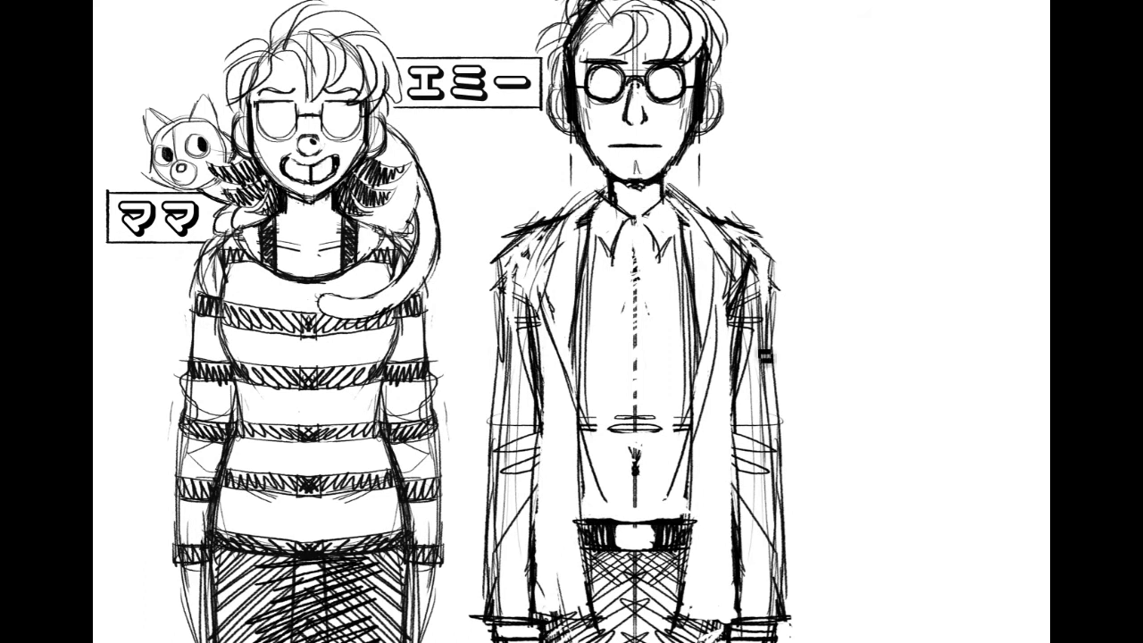
pyautogui.moveTo(592, 159)
pyautogui.mouseDown()
pyautogui.moveTo(452, 204)
pyautogui.moveTo(444, 266)
pyautogui.moveTo(451, 80)
pyautogui.mouseUp()
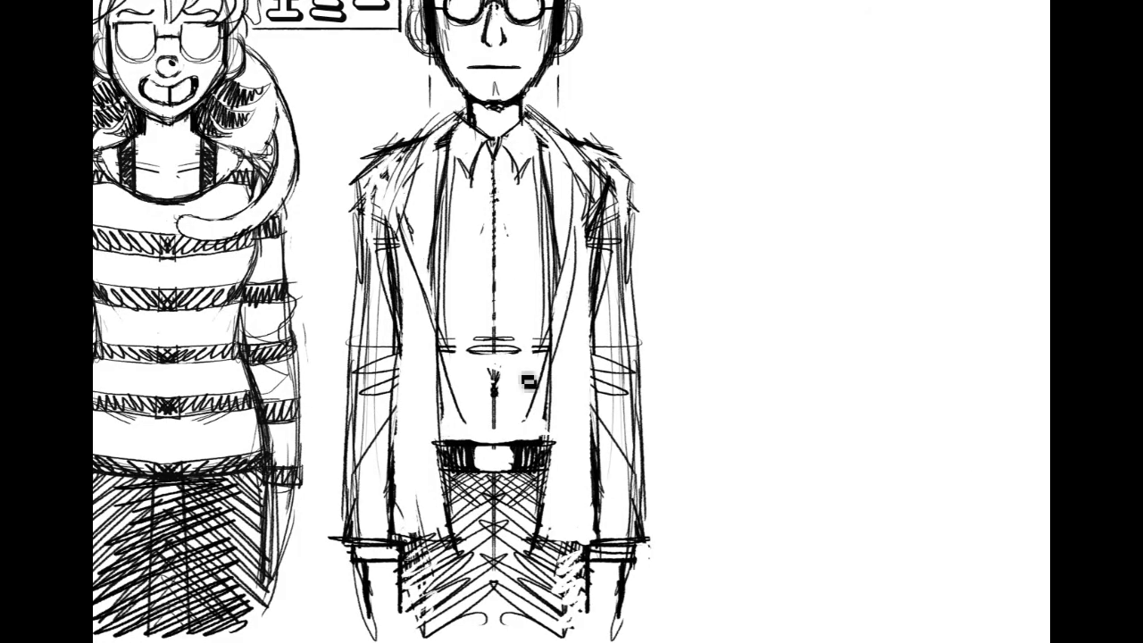
pyautogui.scroll(-3, 828, 393)
pyautogui.moveTo(959, 286)
pyautogui.mouseDown()
pyautogui.moveTo(967, 53)
pyautogui.moveTo(967, 287)
pyautogui.mouseUp()
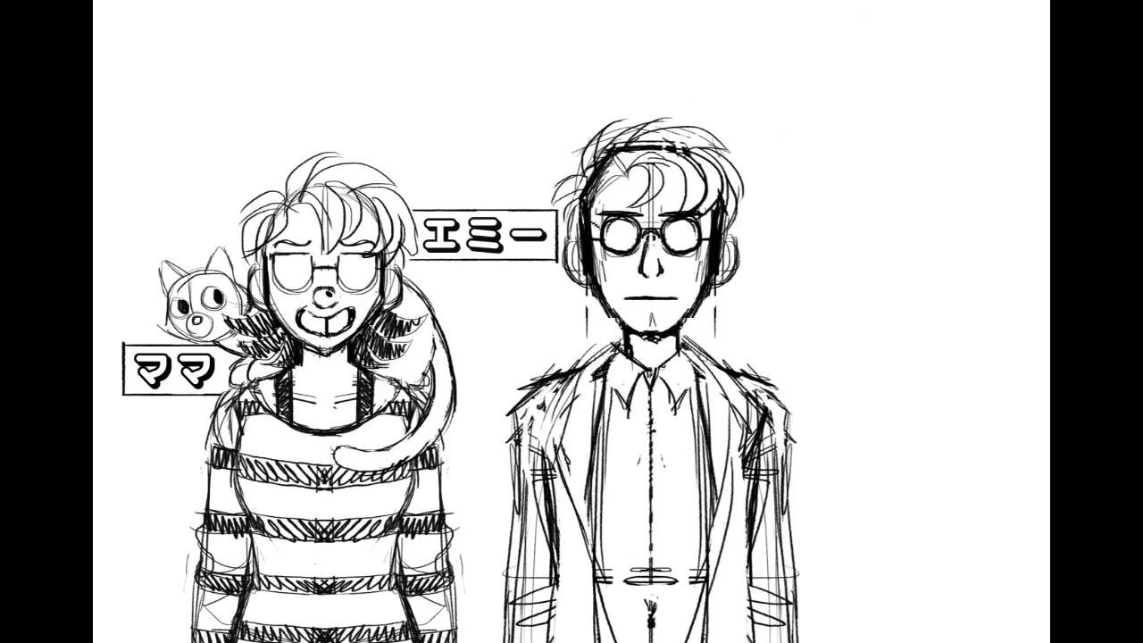
pyautogui.moveTo(612, 184)
pyautogui.mouseDown()
pyautogui.moveTo(608, 201)
pyautogui.moveTo(607, 172)
pyautogui.moveTo(643, 139)
pyautogui.moveTo(704, 182)
pyautogui.moveTo(731, 227)
pyautogui.moveTo(720, 218)
pyautogui.mouseUp()
pyautogui.moveTo(604, 269)
pyautogui.mouseDown()
pyautogui.moveTo(606, 294)
pyautogui.moveTo(584, 271)
pyautogui.mouseUp()
pyautogui.moveTo(728, 283)
pyautogui.mouseDown()
pyautogui.moveTo(728, 259)
pyautogui.moveTo(725, 272)
pyautogui.mouseUp()
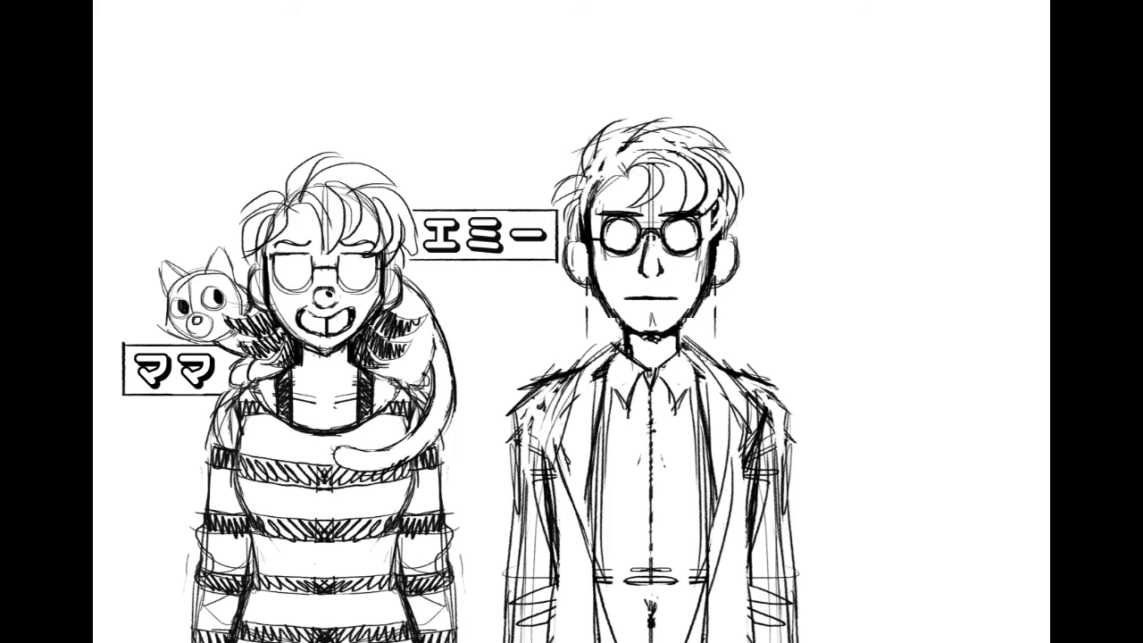
pyautogui.moveTo(571, 321)
pyautogui.mouseDown()
pyautogui.moveTo(462, 204)
pyautogui.moveTo(438, 204)
pyautogui.moveTo(454, 176)
pyautogui.moveTo(456, 219)
pyautogui.mouseUp()
pyautogui.moveTo(585, 188); pyautogui.dragTo(569, 215)
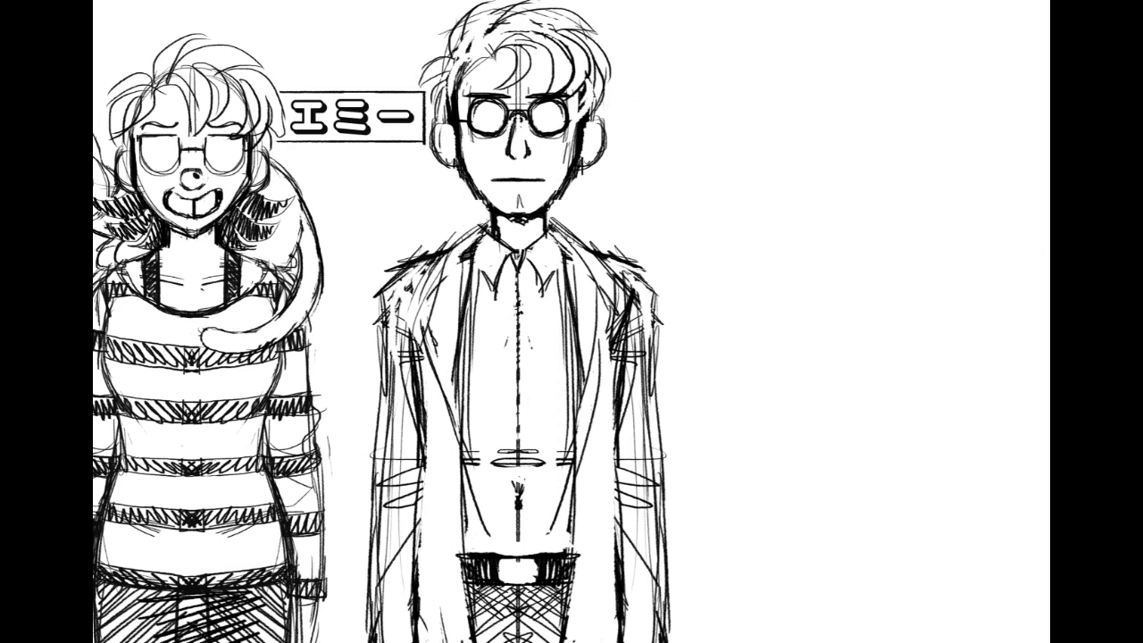
# Step: Add the man's katakana name as a text label beside his head, in line with the woman's name label
pyautogui.moveTo(571, 321)
pyautogui.mouseDown()
pyautogui.moveTo(524, 317)
pyautogui.moveTo(525, 305)
pyautogui.mouseUp()
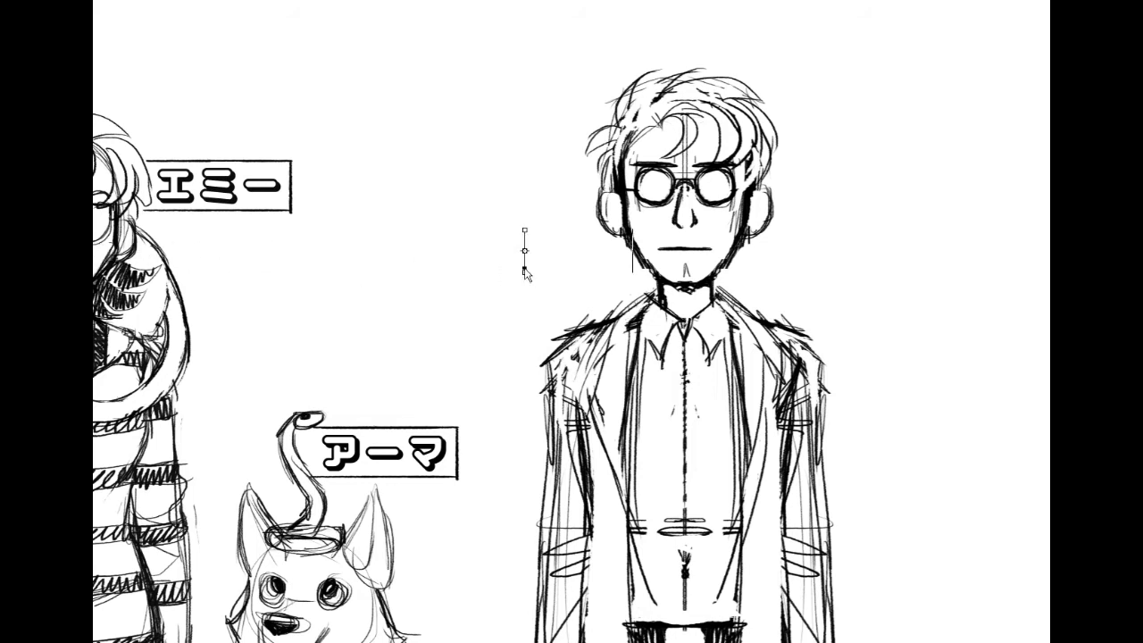
pyautogui.write('デイビッド')
pyautogui.moveTo(556, 339); pyautogui.dragTo(525, 276)
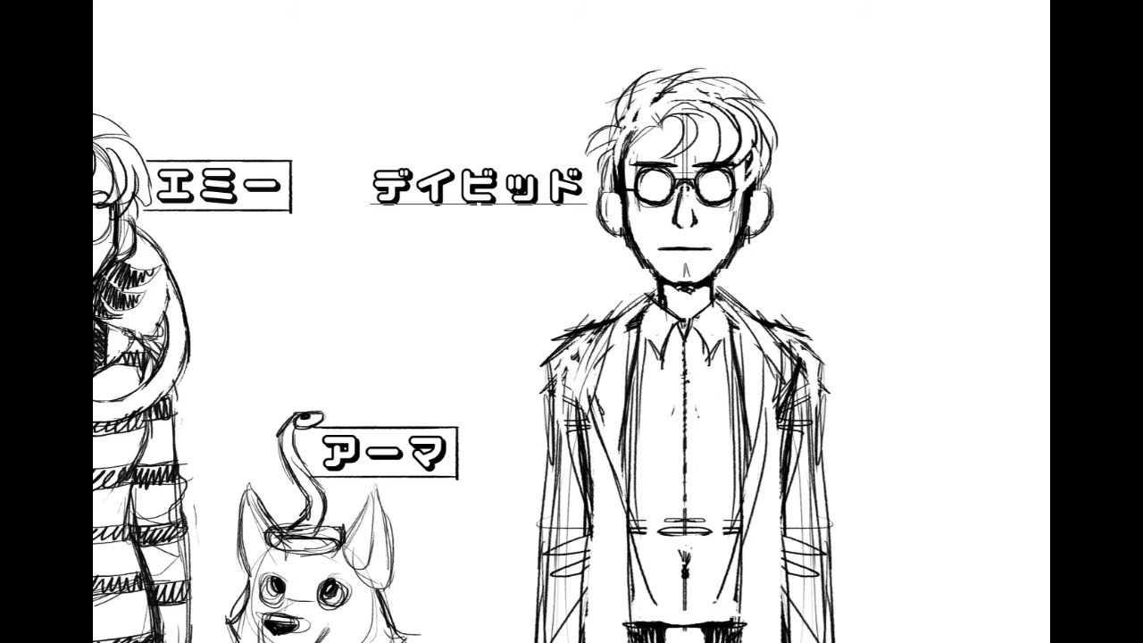
pyautogui.click(315, 264)
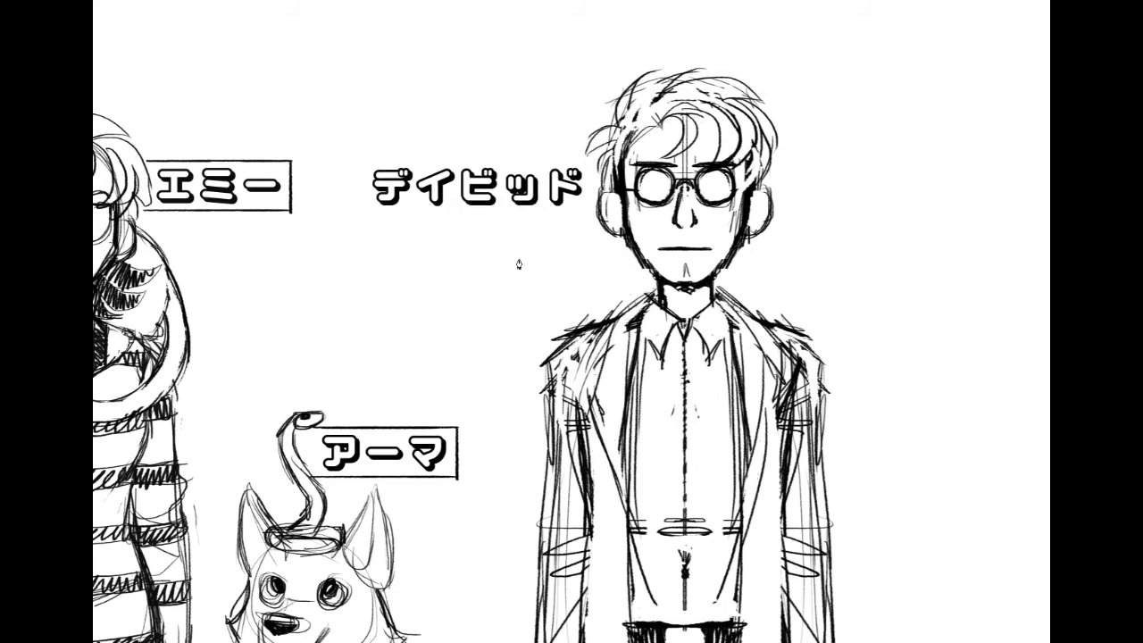
# Step: Fit a rectangular frame around the man's name label, stretching it to enclose the full name and reach his head
pyautogui.moveTo(571, 321)
pyautogui.mouseDown()
pyautogui.moveTo(477, 204)
pyautogui.moveTo(345, 131)
pyautogui.moveTo(478, 352)
pyautogui.mouseUp()
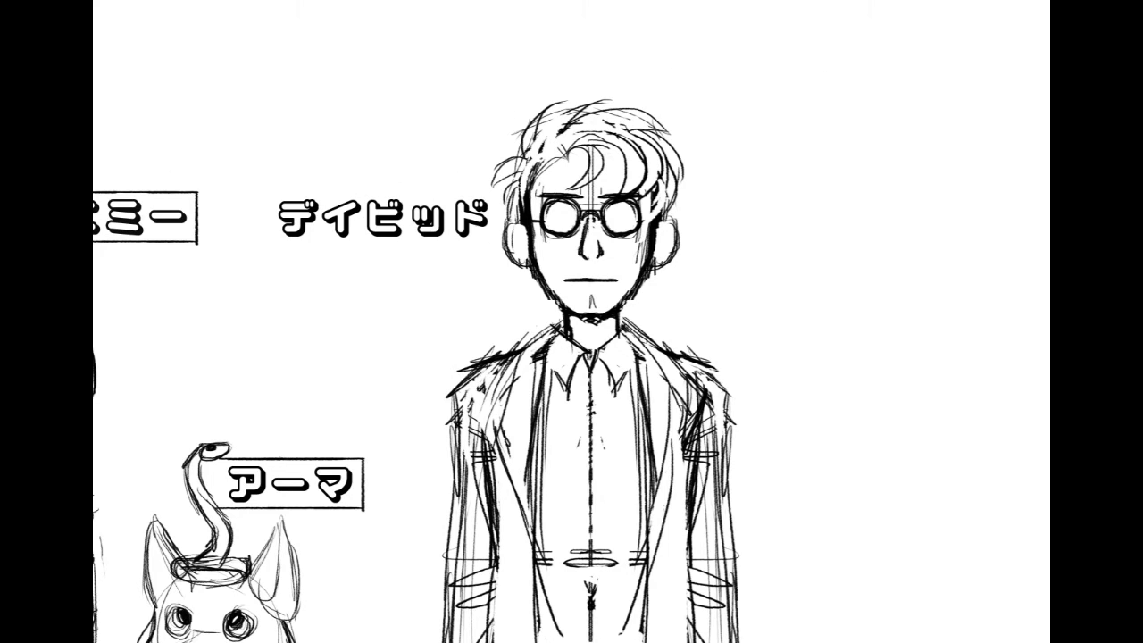
pyautogui.moveTo(572, 322)
pyautogui.mouseDown()
pyautogui.moveTo(933, 340)
pyautogui.moveTo(854, 307)
pyautogui.moveTo(759, 323)
pyautogui.mouseUp()
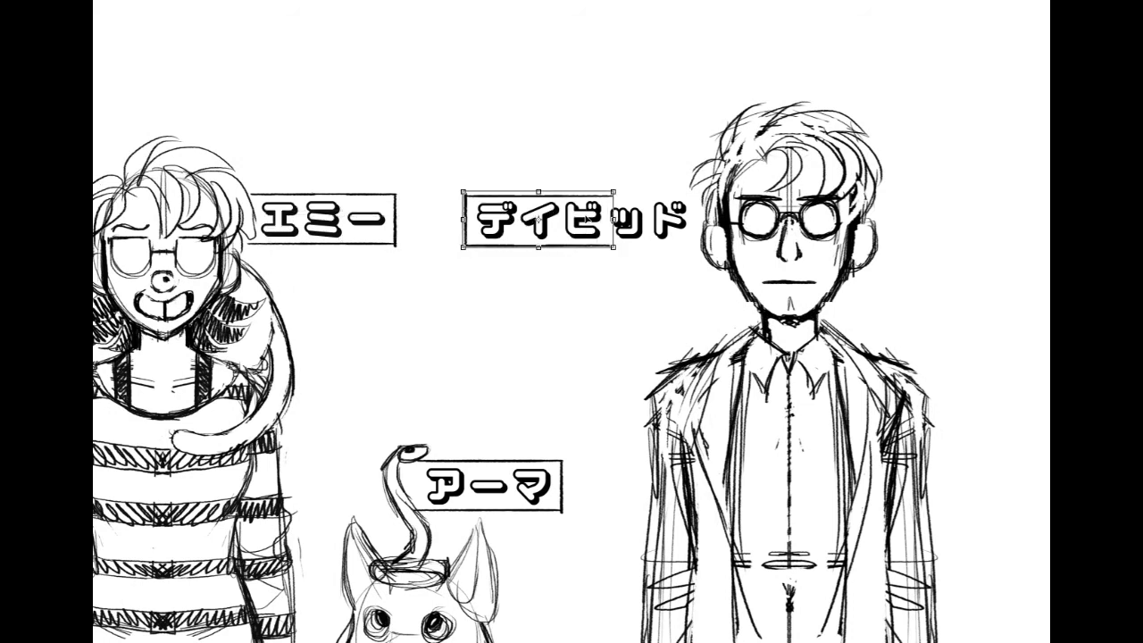
pyautogui.press('Return')
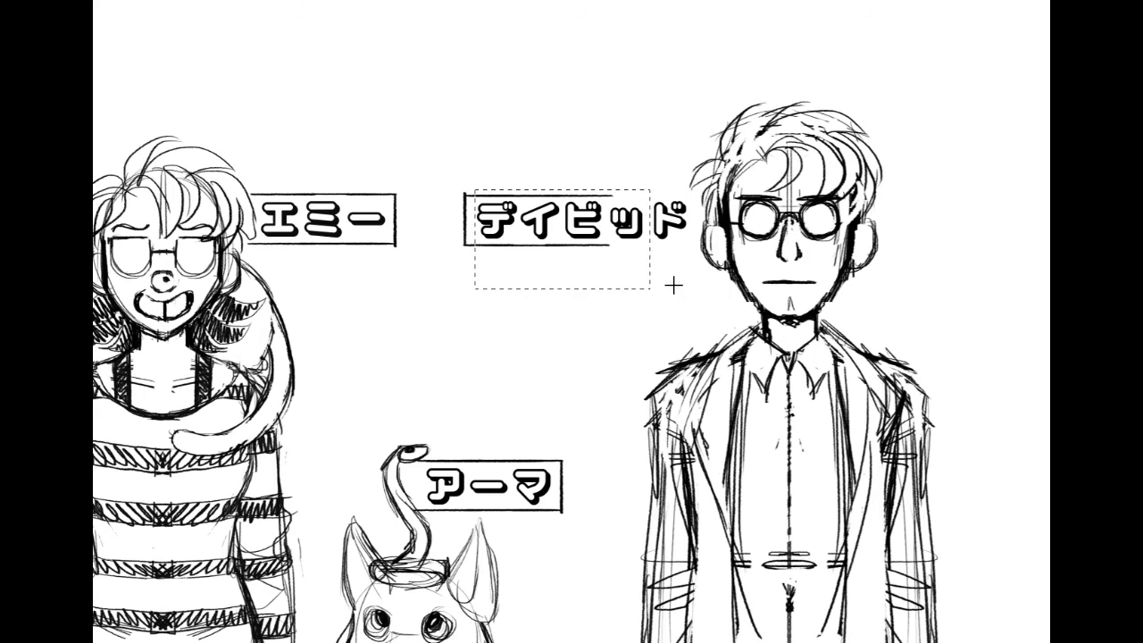
pyautogui.hotkey('ctrl', 't')
pyautogui.moveTo(650, 239); pyautogui.dragTo(760, 239)
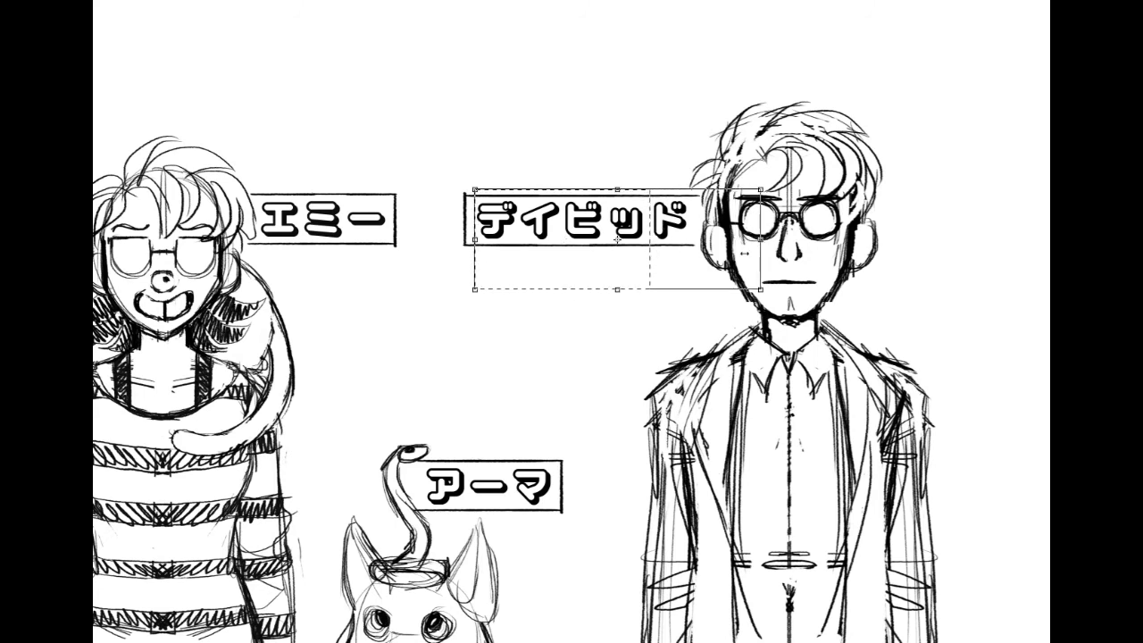
pyautogui.press('Return')
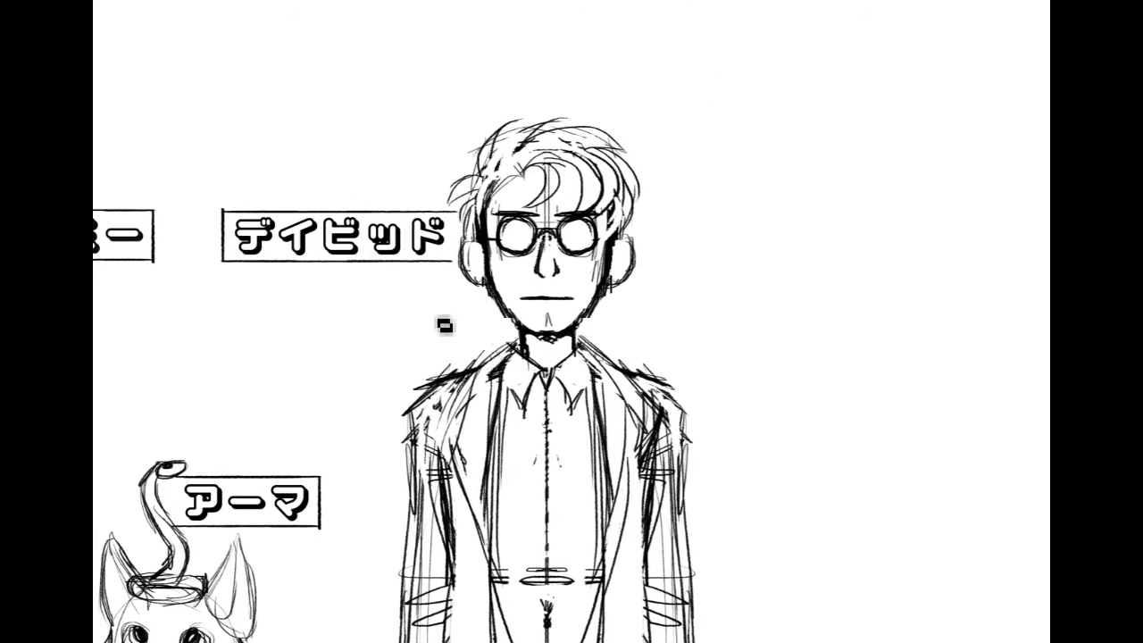
# Step: Sketch a cat's curved rump above one of the man's shoulders and its head in profile on the other side of his head
pyautogui.moveTo(436, 284); pyautogui.dragTo(436, 375)
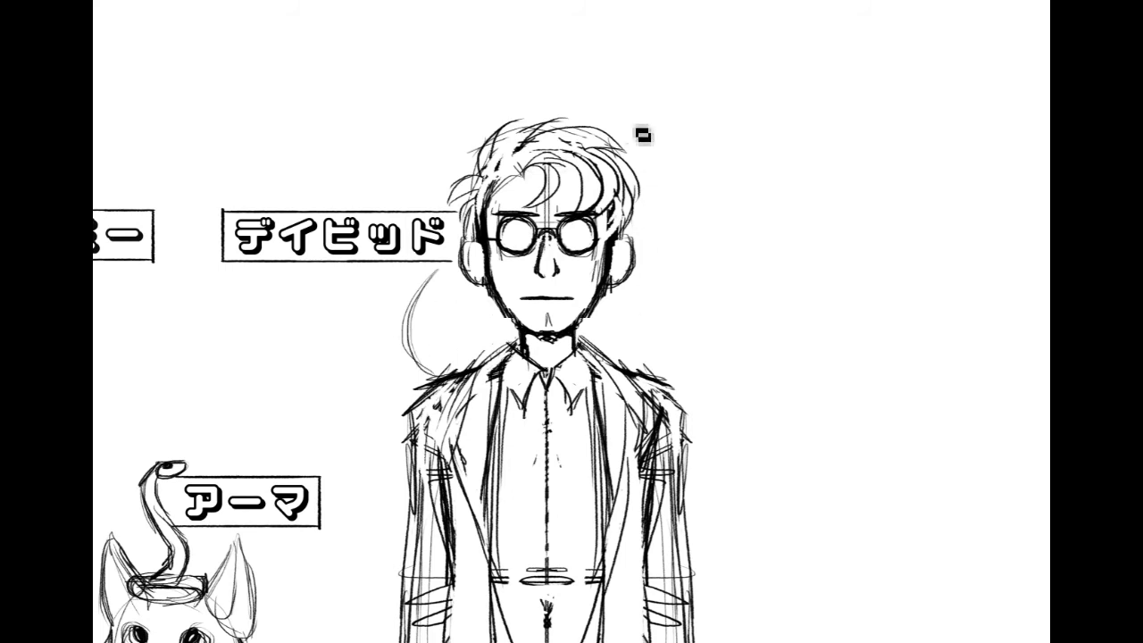
pyautogui.moveTo(646, 168)
pyautogui.mouseDown()
pyautogui.moveTo(671, 137)
pyautogui.moveTo(675, 163)
pyautogui.moveTo(674, 149)
pyautogui.moveTo(730, 214)
pyautogui.mouseUp()
pyautogui.moveTo(665, 184)
pyautogui.mouseDown()
pyautogui.moveTo(703, 196)
pyautogui.moveTo(684, 204)
pyautogui.moveTo(698, 200)
pyautogui.moveTo(678, 193)
pyautogui.moveTo(712, 194)
pyautogui.moveTo(682, 199)
pyautogui.moveTo(706, 203)
pyautogui.moveTo(678, 198)
pyautogui.moveTo(692, 179)
pyautogui.moveTo(682, 209)
pyautogui.moveTo(700, 187)
pyautogui.moveTo(733, 230)
pyautogui.moveTo(692, 265)
pyautogui.moveTo(708, 243)
pyautogui.moveTo(661, 242)
pyautogui.moveTo(723, 240)
pyautogui.moveTo(681, 251)
pyautogui.mouseUp()
pyautogui.hotkey('ctrl', 'z')
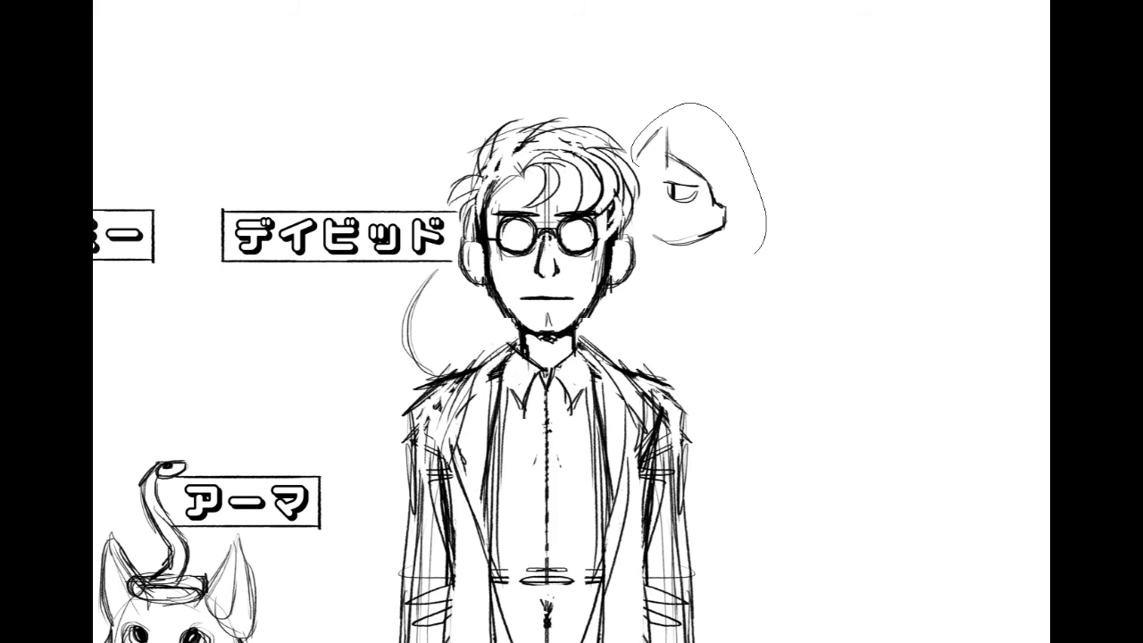
# Step: Scale the sketched cat head down slightly beside the man's hair and clear the selection
pyautogui.hotkey('ctrl', 't')
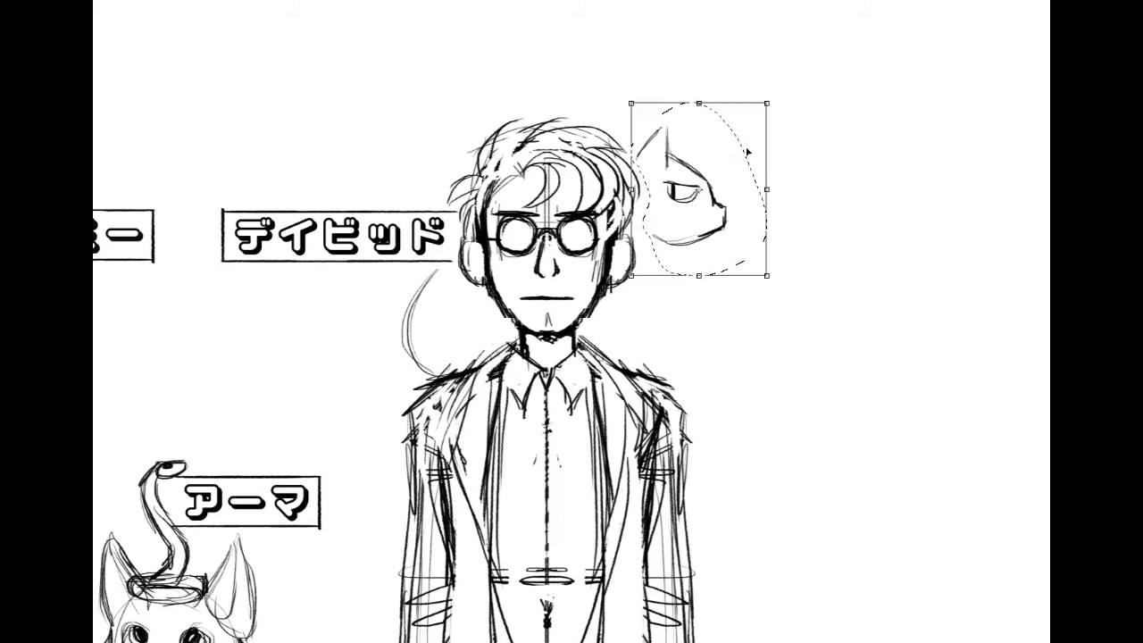
pyautogui.moveTo(765, 104); pyautogui.dragTo(753, 114)
pyautogui.press('Return')
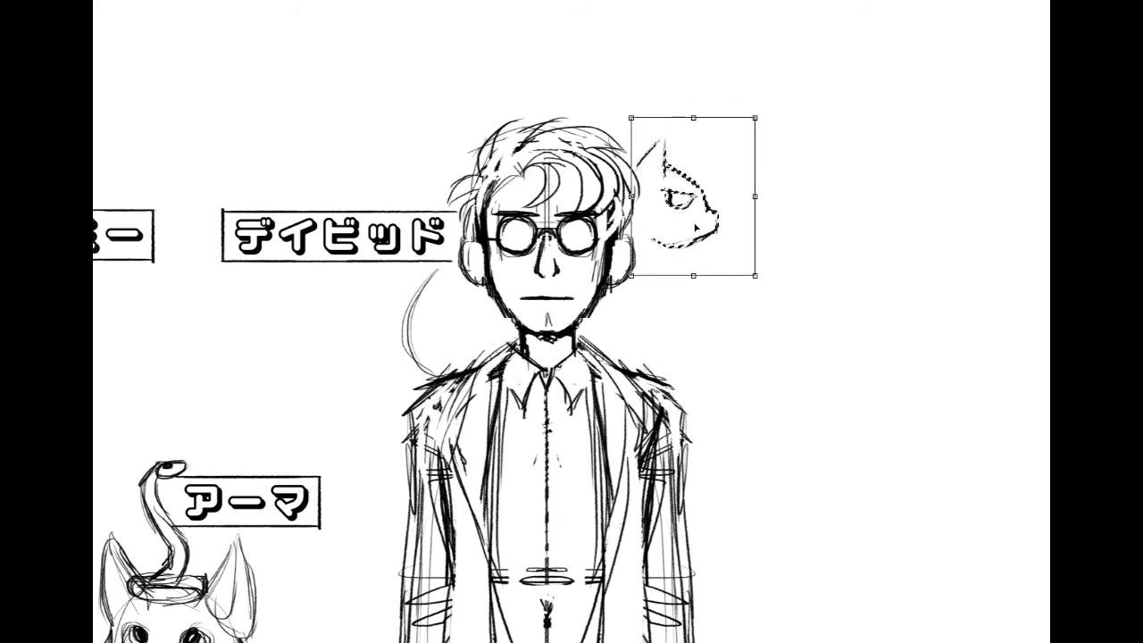
pyautogui.hotkey('ctrl', 'd')
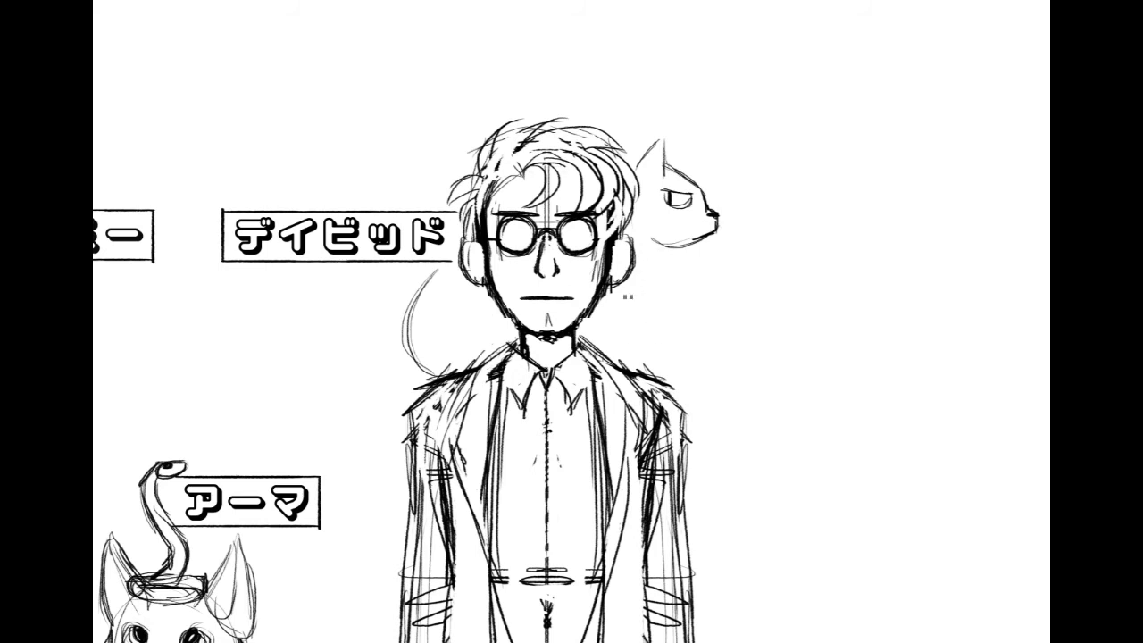
# Step: Sketch the cat's jawline, neck and chest down to the man's shoulder, and add its dark second ear
pyautogui.moveTo(657, 268); pyautogui.dragTo(635, 303)
pyautogui.hotkey('ctrl', 'z')
pyautogui.moveTo(648, 238)
pyautogui.mouseDown()
pyautogui.moveTo(702, 239)
pyautogui.moveTo(701, 223)
pyautogui.mouseUp()
pyautogui.hotkey('ctrl', 'z')
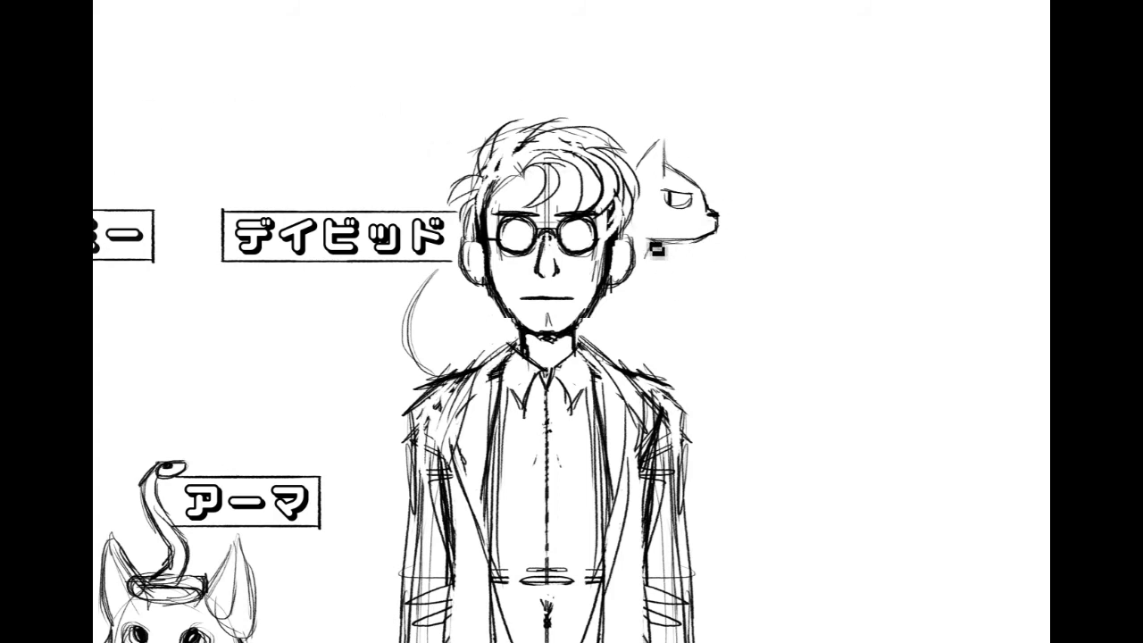
pyautogui.moveTo(648, 241)
pyautogui.mouseDown()
pyautogui.moveTo(655, 296)
pyautogui.moveTo(628, 369)
pyautogui.mouseUp()
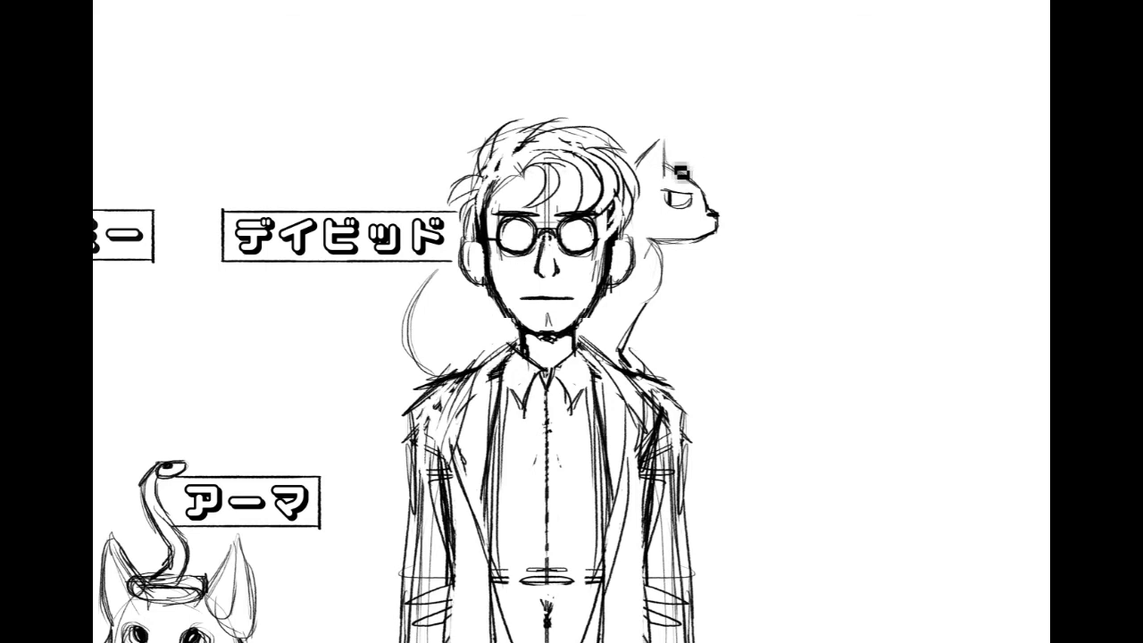
pyautogui.moveTo(665, 165)
pyautogui.mouseDown()
pyautogui.moveTo(683, 152)
pyautogui.moveTo(689, 186)
pyautogui.moveTo(674, 163)
pyautogui.moveTo(678, 172)
pyautogui.mouseUp()
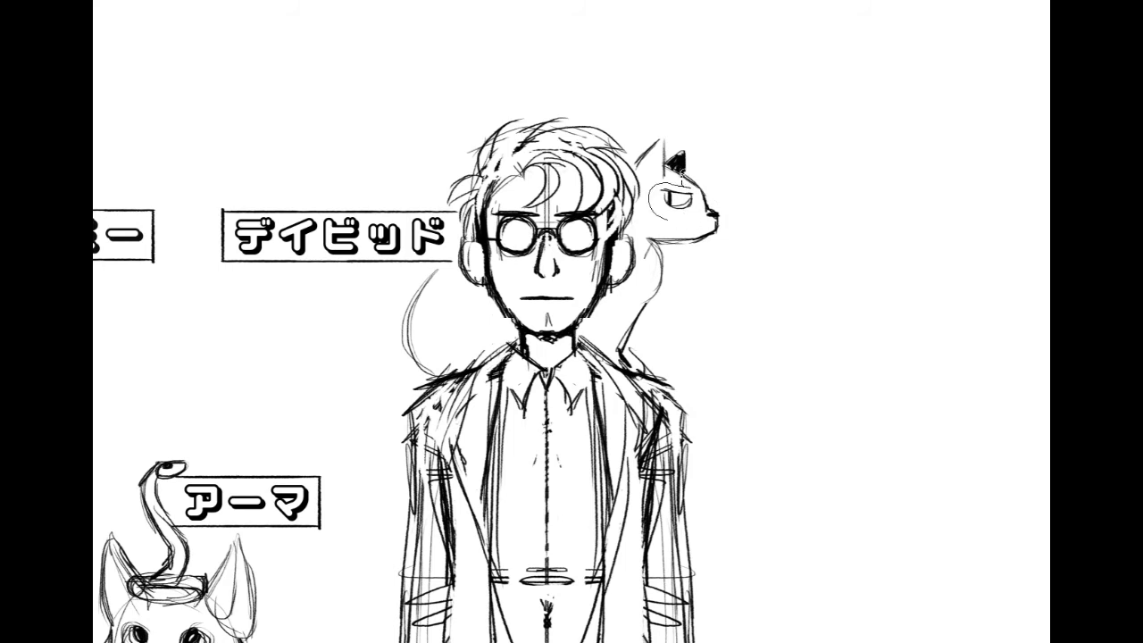
# Step: Select the cat's face and muzzle below the ears, narrow it slightly, and clear the selection
pyautogui.moveTo(643, 213); pyautogui.dragTo(661, 216)
pyautogui.hotkey('ctrl', 't')
pyautogui.moveTo(752, 215); pyautogui.dragTo(741, 216)
pyautogui.press('Return')
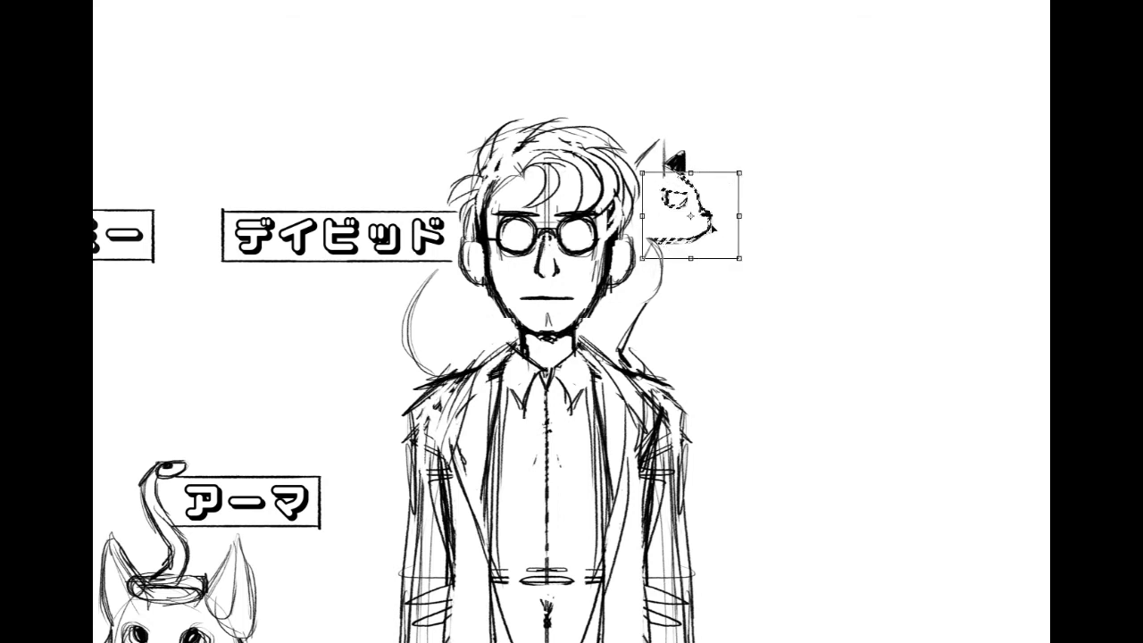
pyautogui.moveTo(739, 215); pyautogui.dragTo(691, 216)
pyautogui.press('Return')
pyautogui.hotkey('ctrl', 'd')
# Step: Draw the cat's long tail curling out from the man's shoulder and up beneath his name label, and refine its outer edge
pyautogui.moveTo(451, 278); pyautogui.dragTo(432, 372)
pyautogui.hotkey('ctrl', 'z')
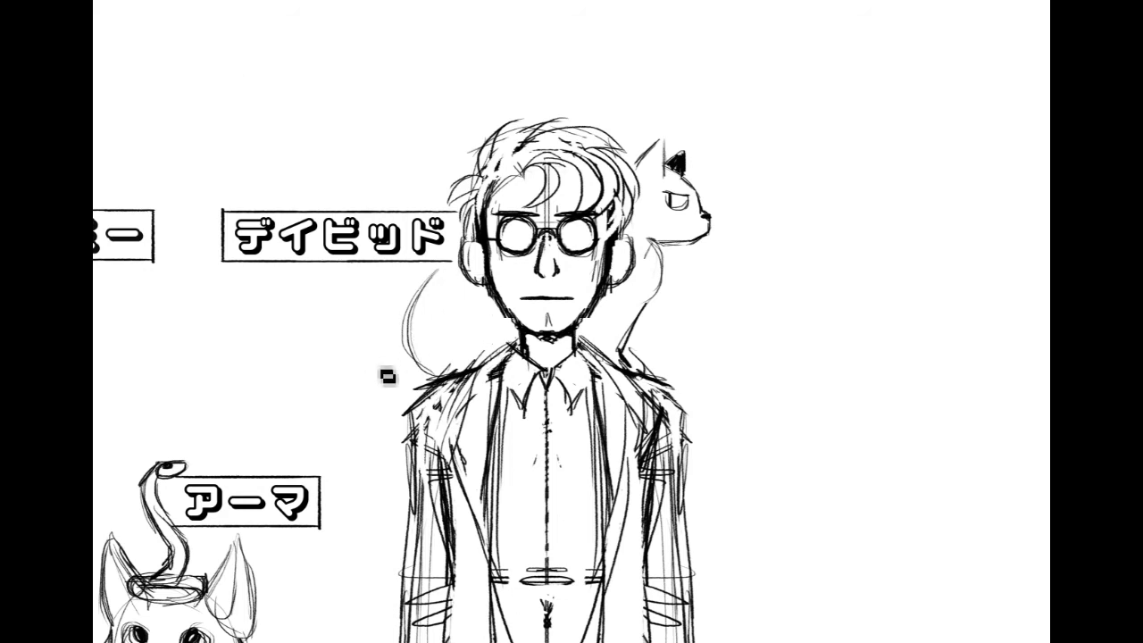
pyautogui.moveTo(411, 362); pyautogui.dragTo(333, 297)
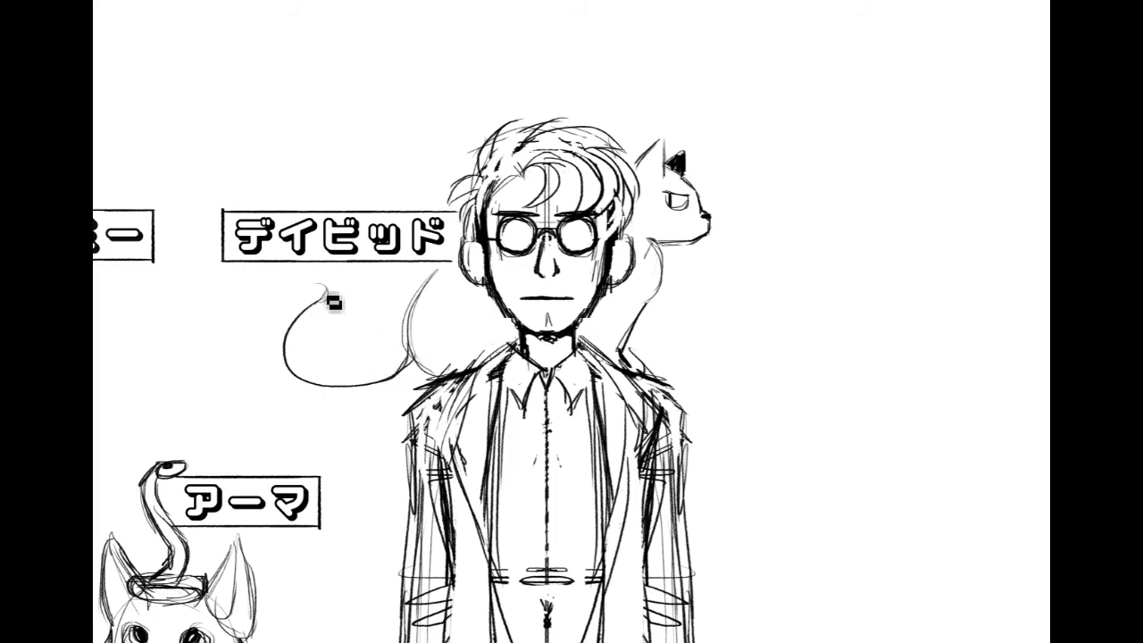
pyautogui.moveTo(329, 295)
pyautogui.mouseDown()
pyautogui.moveTo(300, 319)
pyautogui.moveTo(285, 358)
pyautogui.mouseUp()
pyautogui.moveTo(283, 309)
pyautogui.mouseDown()
pyautogui.moveTo(273, 371)
pyautogui.moveTo(319, 406)
pyautogui.moveTo(396, 401)
pyautogui.moveTo(372, 411)
pyautogui.moveTo(432, 394)
pyautogui.moveTo(412, 402)
pyautogui.moveTo(428, 384)
pyautogui.mouseUp()
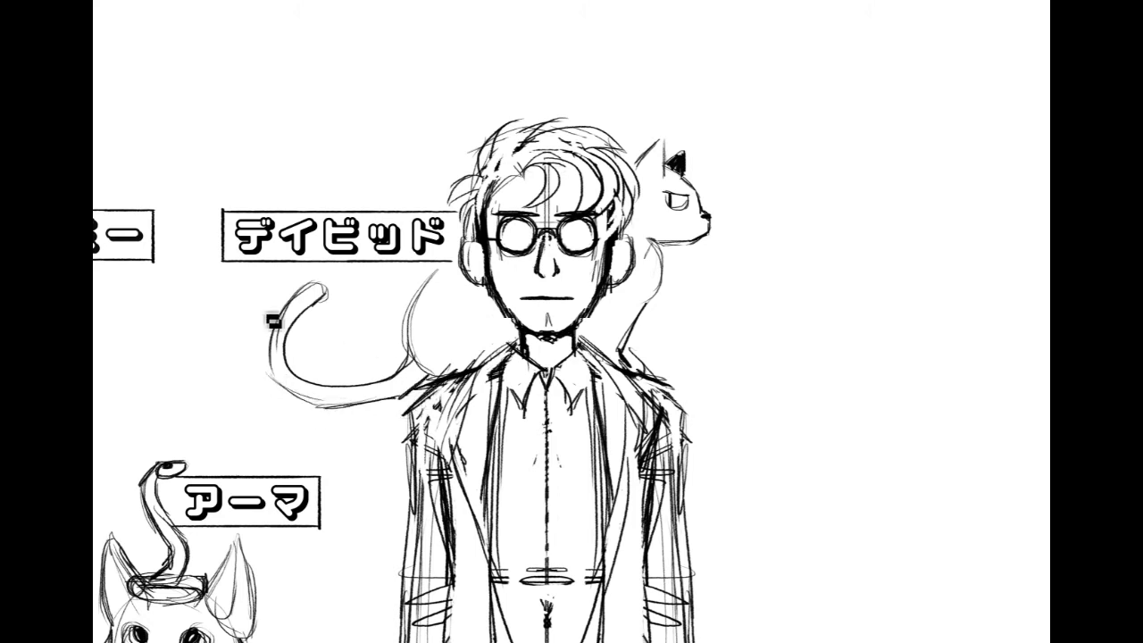
pyautogui.moveTo(275, 384)
pyautogui.mouseDown()
pyautogui.moveTo(272, 316)
pyautogui.moveTo(306, 301)
pyautogui.moveTo(262, 327)
pyautogui.mouseUp()
pyautogui.moveTo(259, 346)
pyautogui.mouseDown()
pyautogui.moveTo(259, 360)
pyautogui.moveTo(264, 347)
pyautogui.mouseUp()
pyautogui.moveTo(308, 286); pyautogui.dragTo(304, 290)
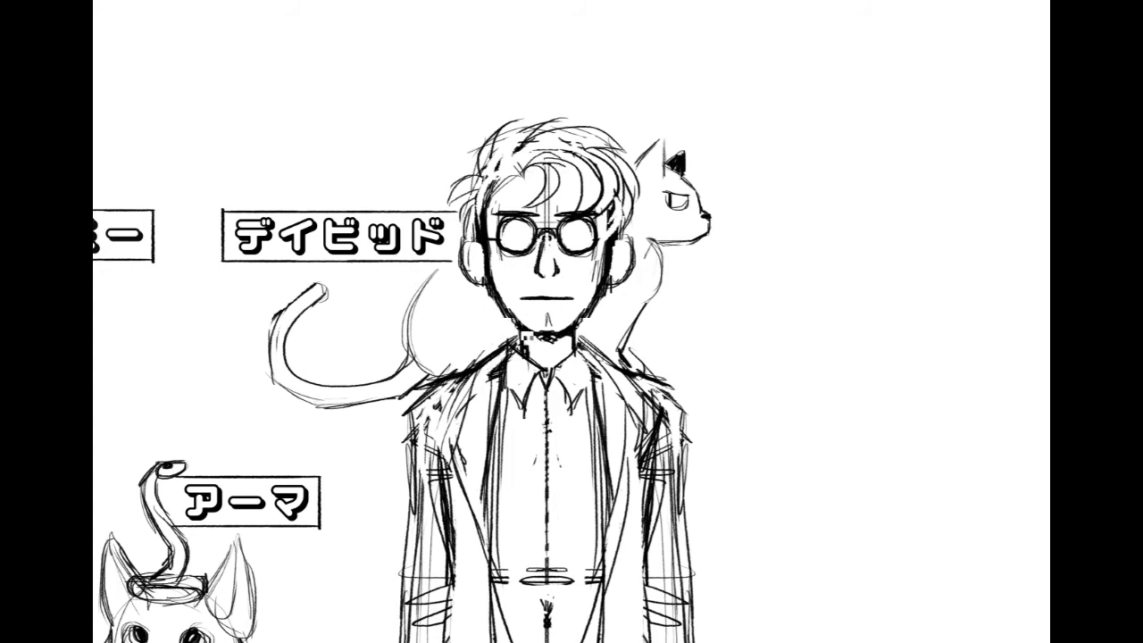
# Step: Shade the cat's body behind the man's neck with vertical hatching on both sides
pyautogui.moveTo(505, 328)
pyautogui.mouseDown()
pyautogui.moveTo(485, 303)
pyautogui.moveTo(474, 363)
pyautogui.mouseUp()
pyautogui.moveTo(609, 368)
pyautogui.mouseDown()
pyautogui.moveTo(593, 337)
pyautogui.moveTo(615, 364)
pyautogui.mouseUp()
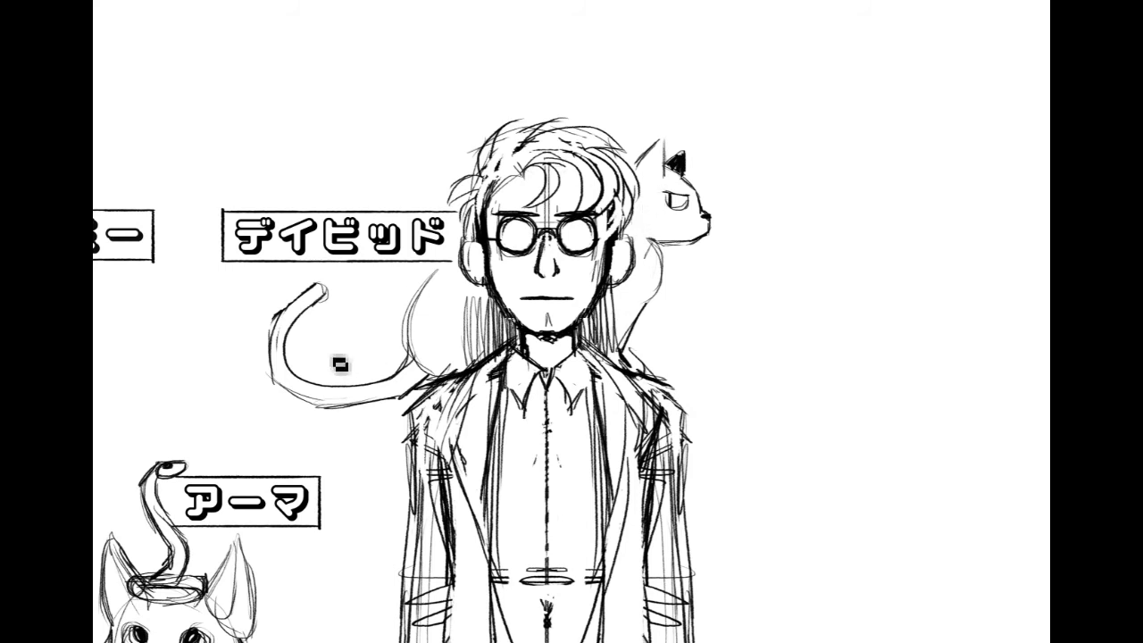
# Step: Add the text label ハイニー beside the cat's chest, just below its chin
pyautogui.moveTo(402, 375)
pyautogui.mouseDown()
pyautogui.moveTo(708, 326)
pyautogui.moveTo(717, 241)
pyautogui.moveTo(450, 360)
pyautogui.moveTo(440, 359)
pyautogui.moveTo(460, 326)
pyautogui.moveTo(449, 319)
pyautogui.mouseUp()
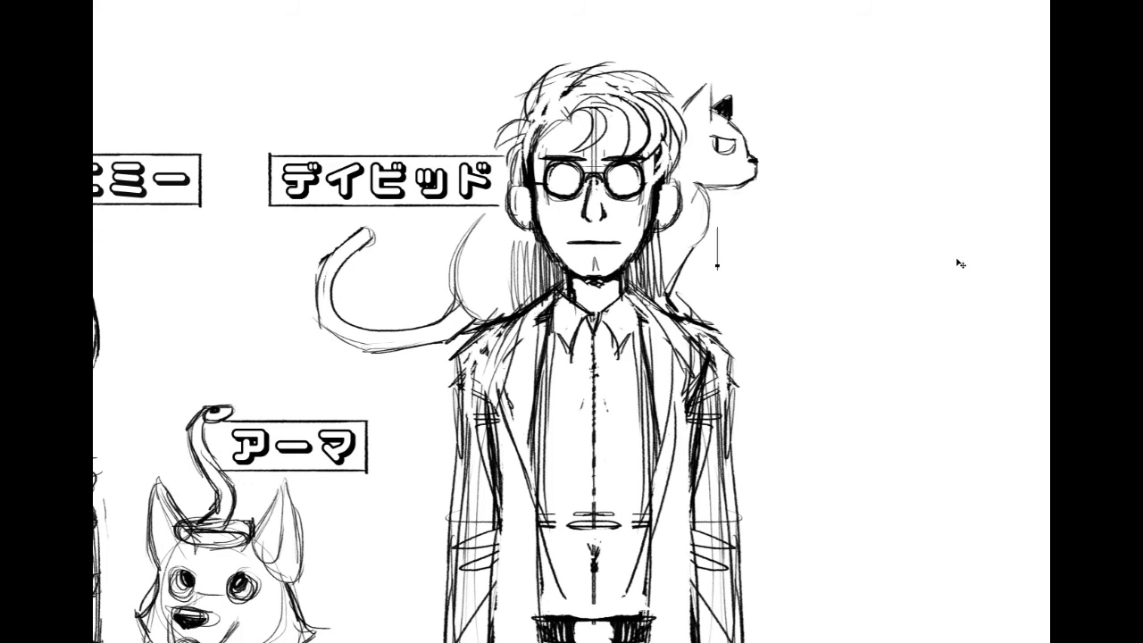
pyautogui.write('ハイニー')
pyautogui.moveTo(732, 333); pyautogui.dragTo(836, 351)
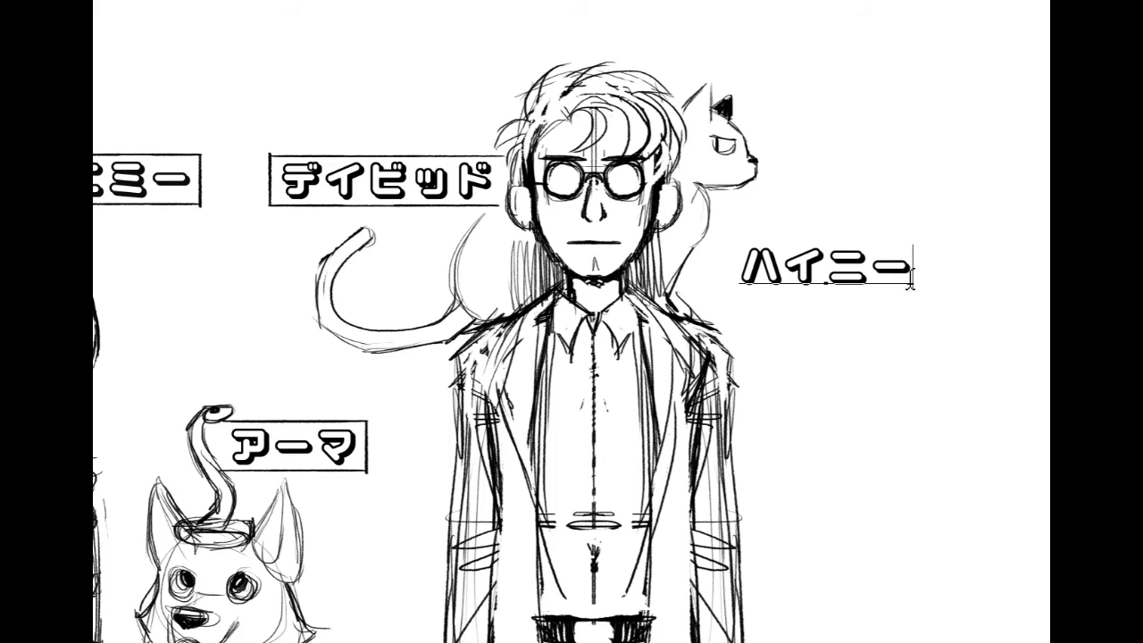
pyautogui.moveTo(864, 293); pyautogui.dragTo(889, 252)
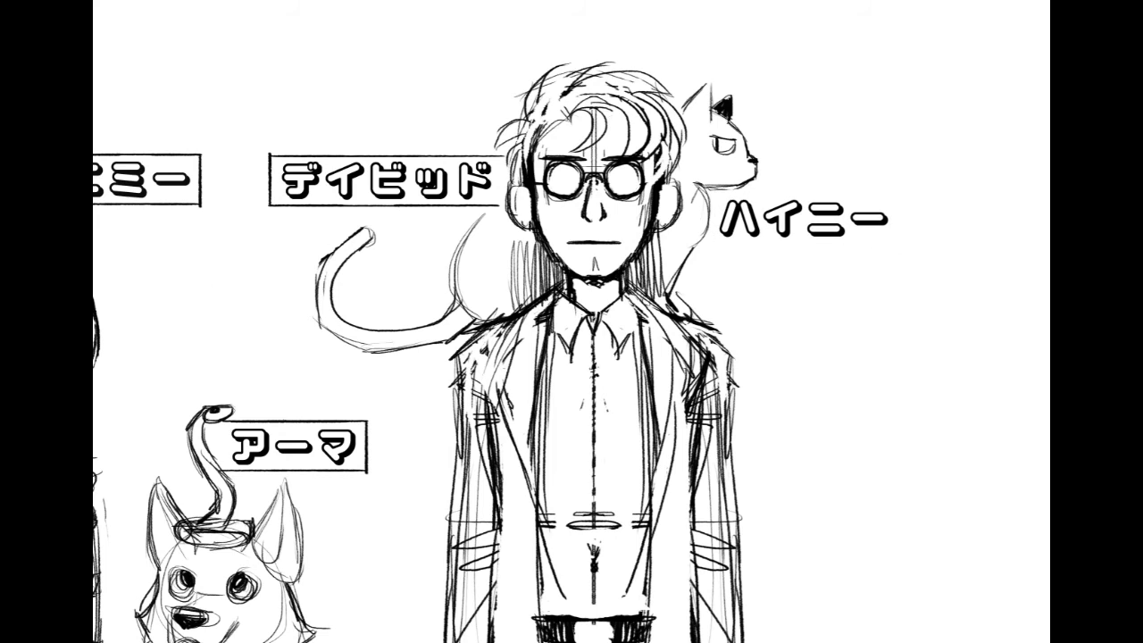
# Step: Copy the closed end of the frame around the man's name label and paste it as a new piece
pyautogui.moveTo(598, 403); pyautogui.dragTo(955, 236)
pyautogui.moveTo(963, 507); pyautogui.dragTo(565, 525)
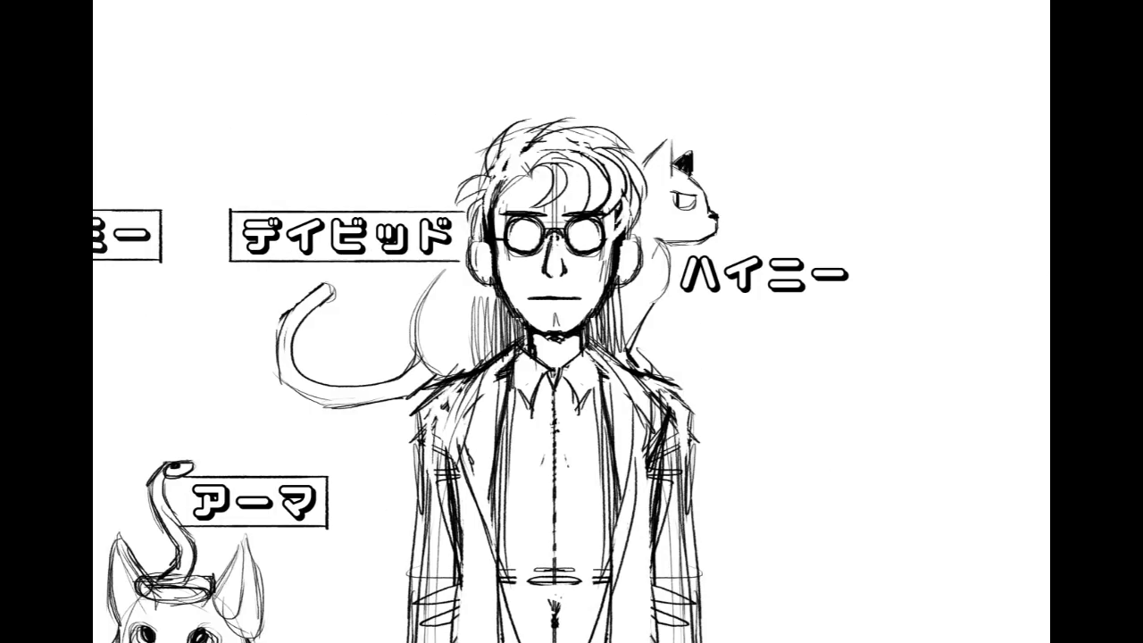
pyautogui.hscroll(-1, 847, 372)
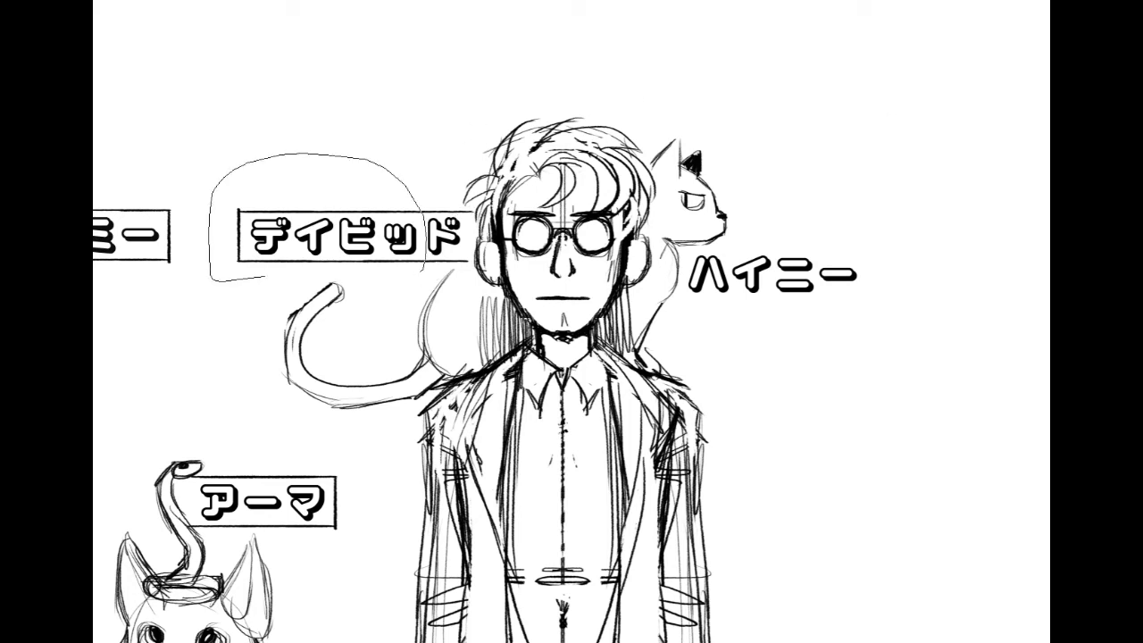
pyautogui.moveTo(419, 278); pyautogui.dragTo(424, 267)
pyautogui.hotkey('ctrl', 'c')
pyautogui.hotkey('ctrl', 'v')
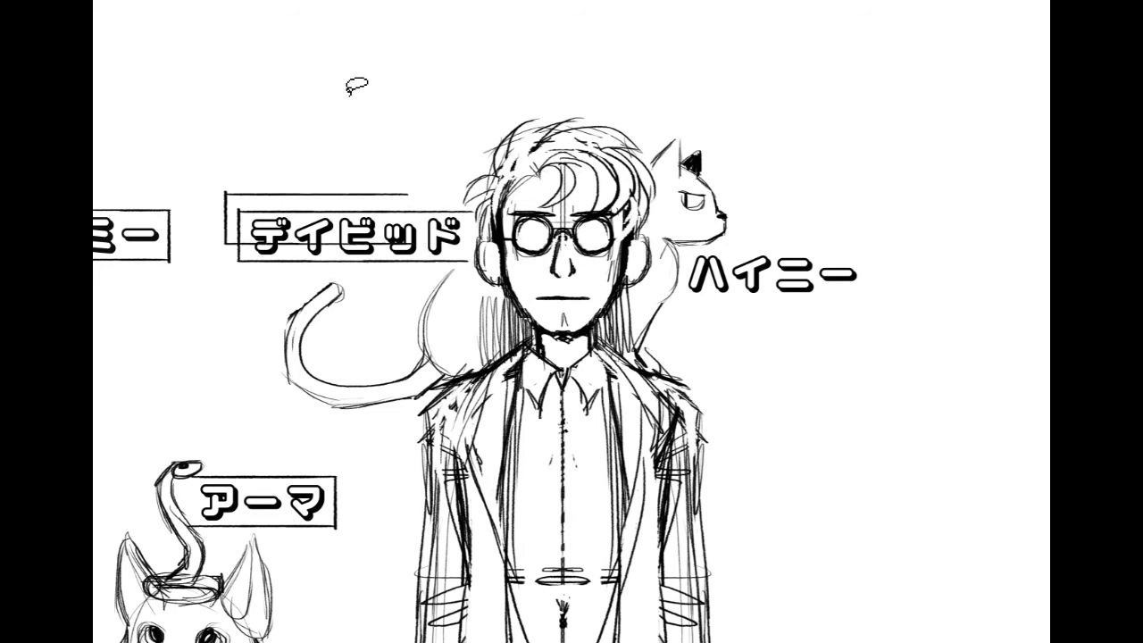
# Step: Turn the copied frame around, place it around the ハイニー label with its closed end away from the cat, and nudge it up
pyautogui.hotkey('ctrl', 't')
pyautogui.moveTo(391, 111); pyautogui.dragTo(238, 421)
pyautogui.moveTo(364, 215); pyautogui.dragTo(773, 277)
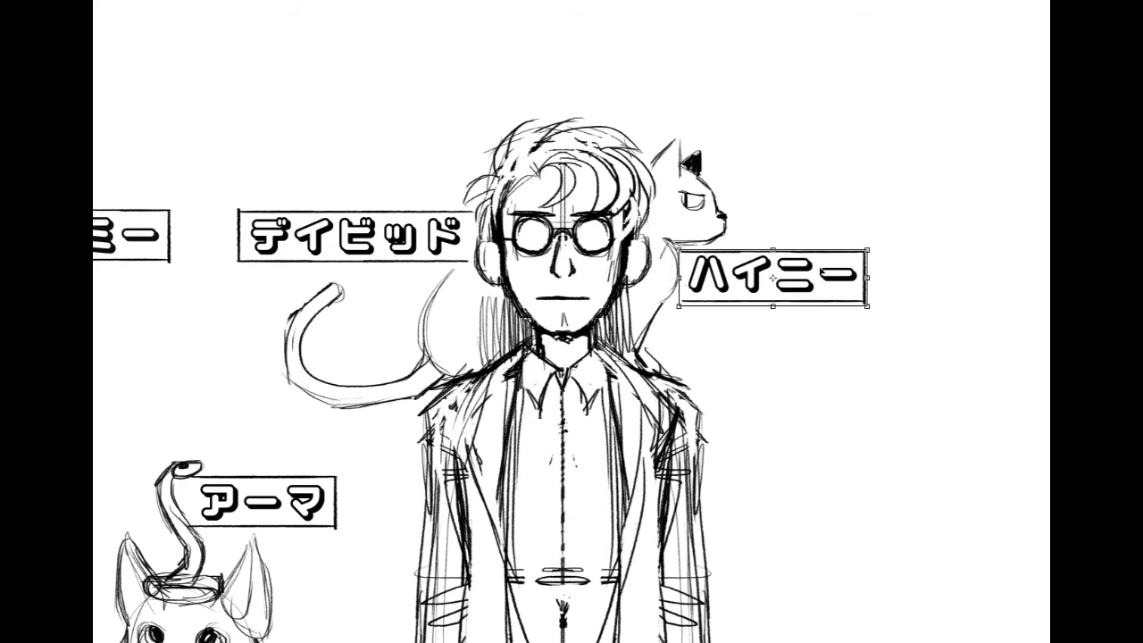
pyautogui.press('Up')
pyautogui.press('Return')
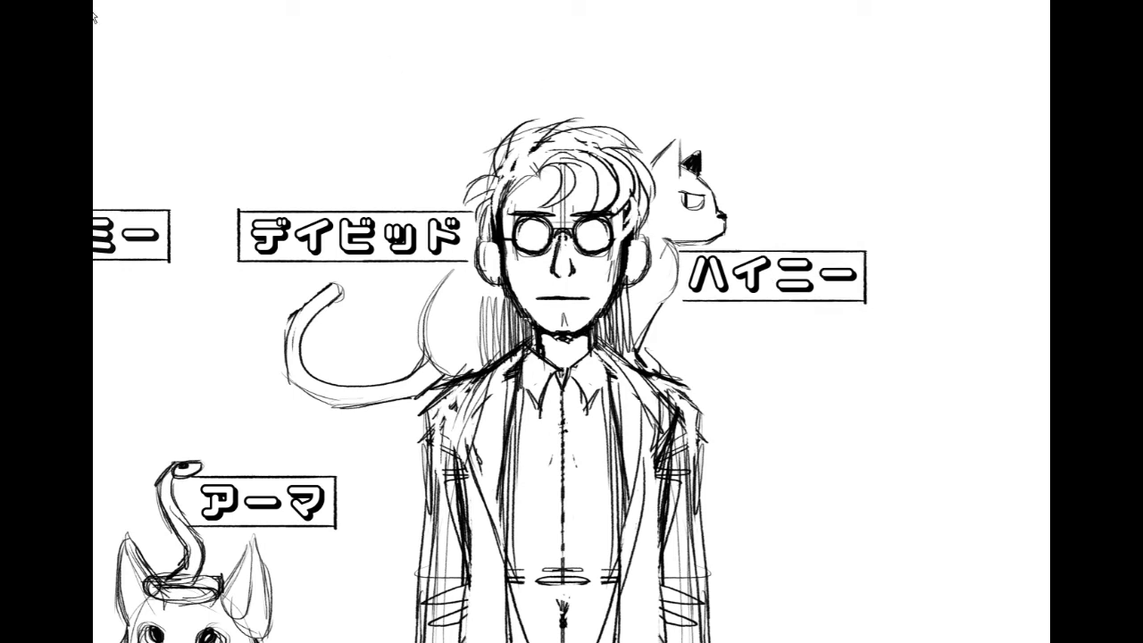
pyautogui.press('Up')
pyautogui.press('Up')
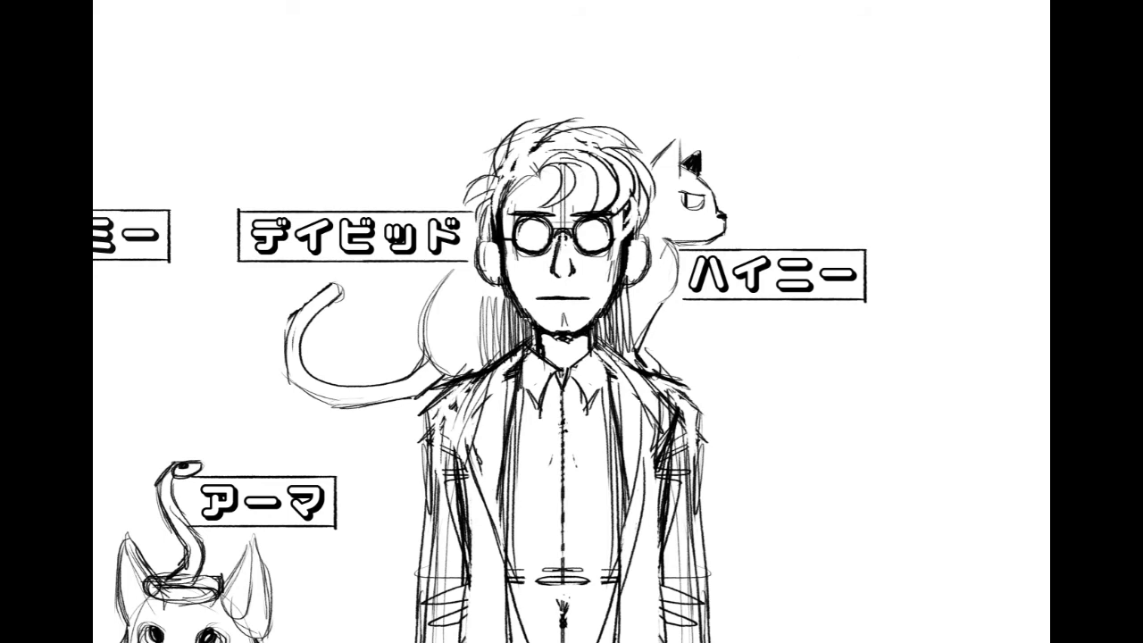
# Step: Select the man in glasses without his cat and the name labels, and paste a copy of him as a new piece
pyautogui.hotkey('ctrl', 'r')
pyautogui.hotkey('ctrl', 'r')
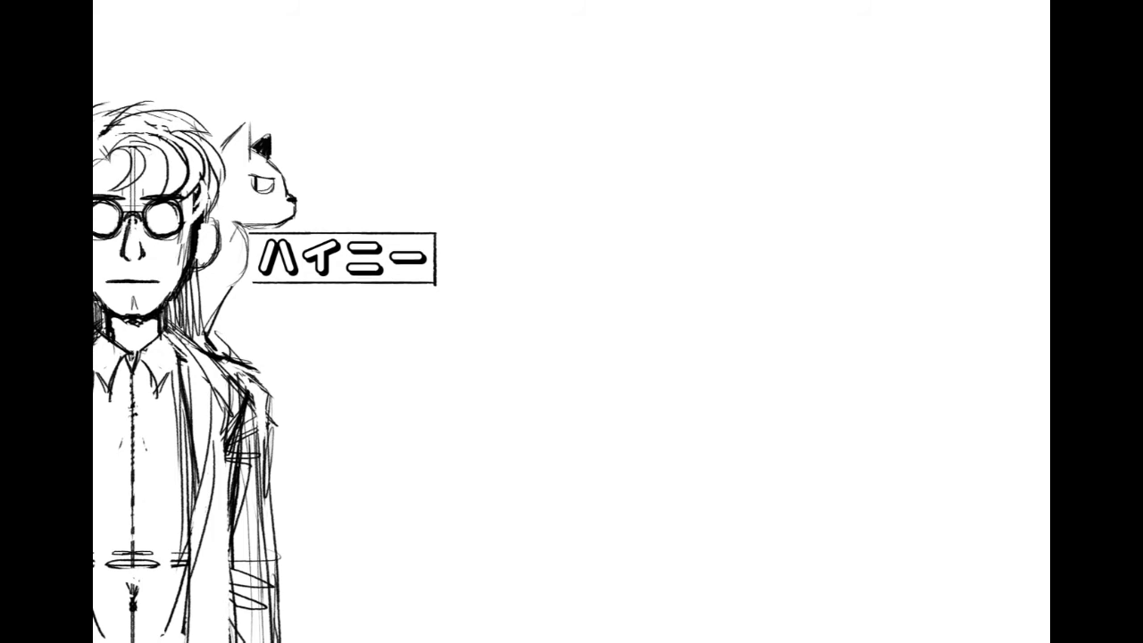
pyautogui.hotkey('ctrl', '0')
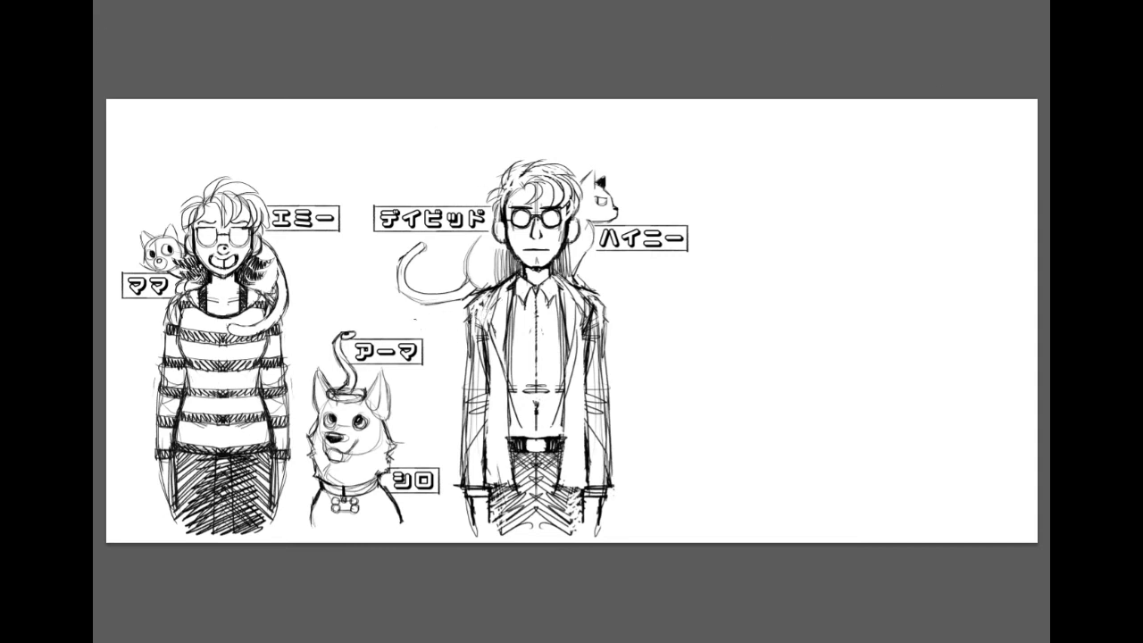
pyautogui.hotkey('ctrl', 'd')
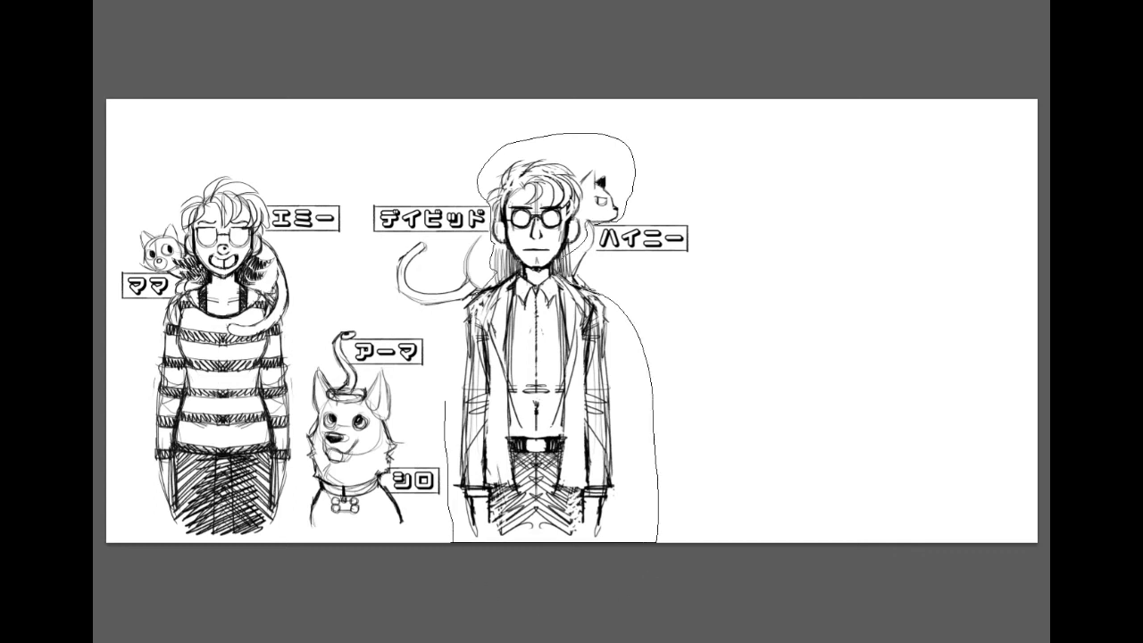
pyautogui.moveTo(451, 313); pyautogui.dragTo(471, 299)
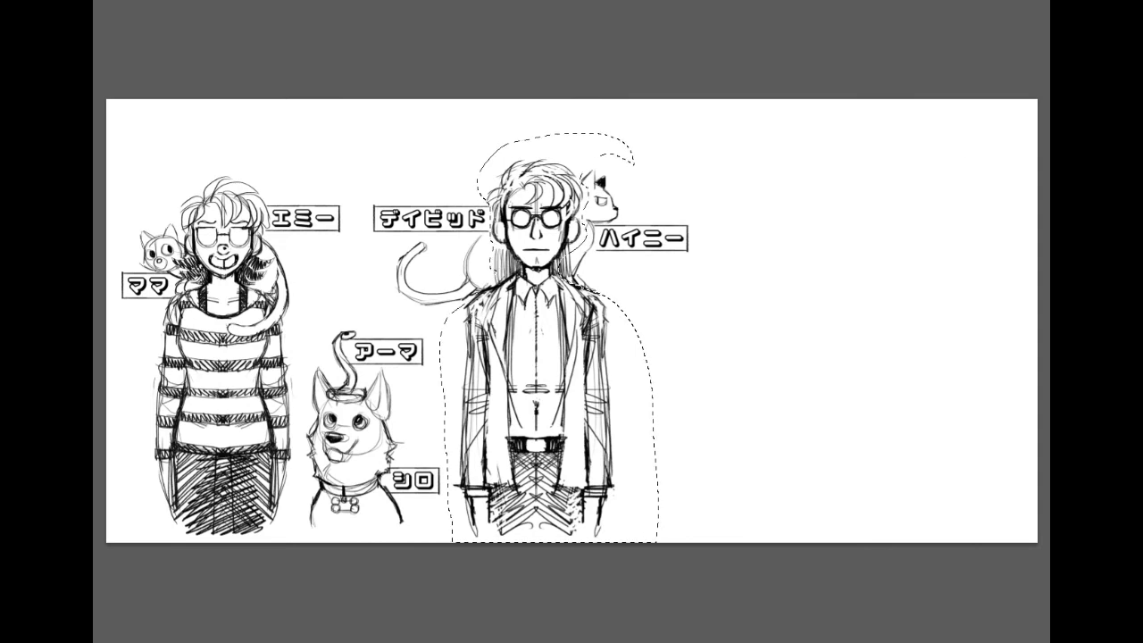
pyautogui.hotkey('ctrl', 'v')
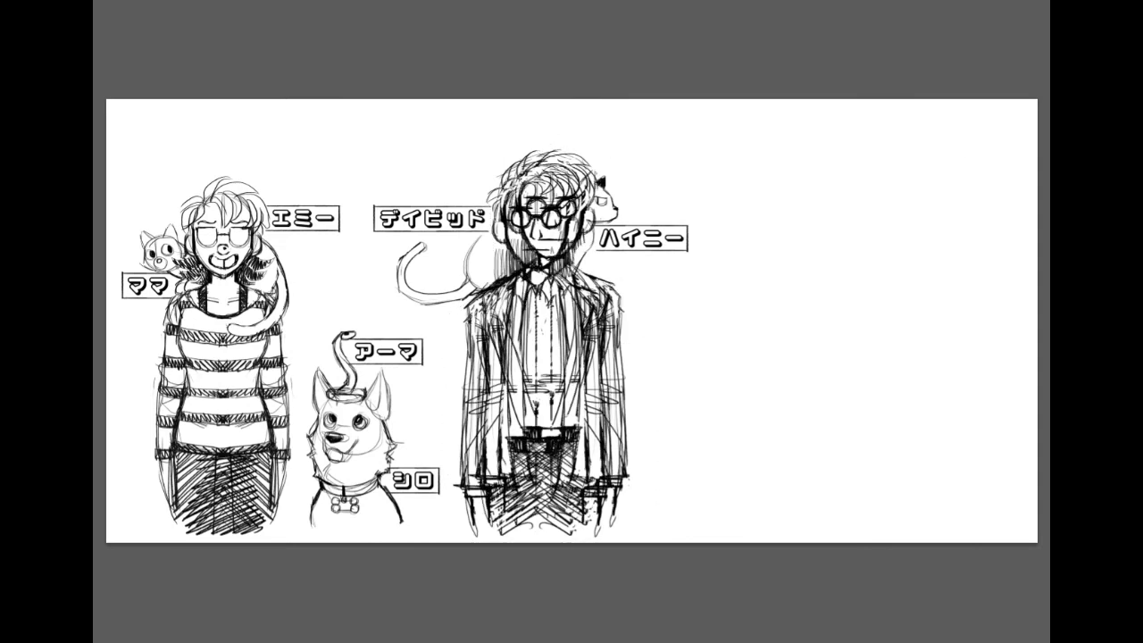
# Step: Place the copied man on the empty canvas beside the ハイニー label, slightly higher than the original, and tint him pink as a guide
pyautogui.moveTo(620, 375); pyautogui.dragTo(746, 394)
pyautogui.hotkey('ctrl', 't')
pyautogui.moveTo(718, 154); pyautogui.dragTo(708, 134)
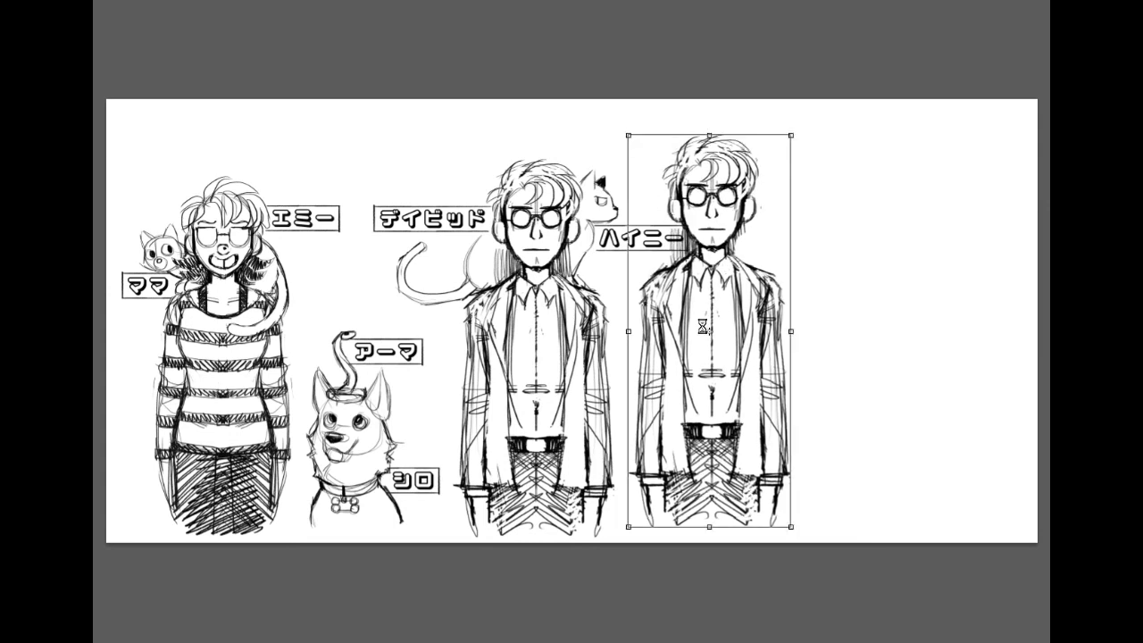
pyautogui.press('Return')
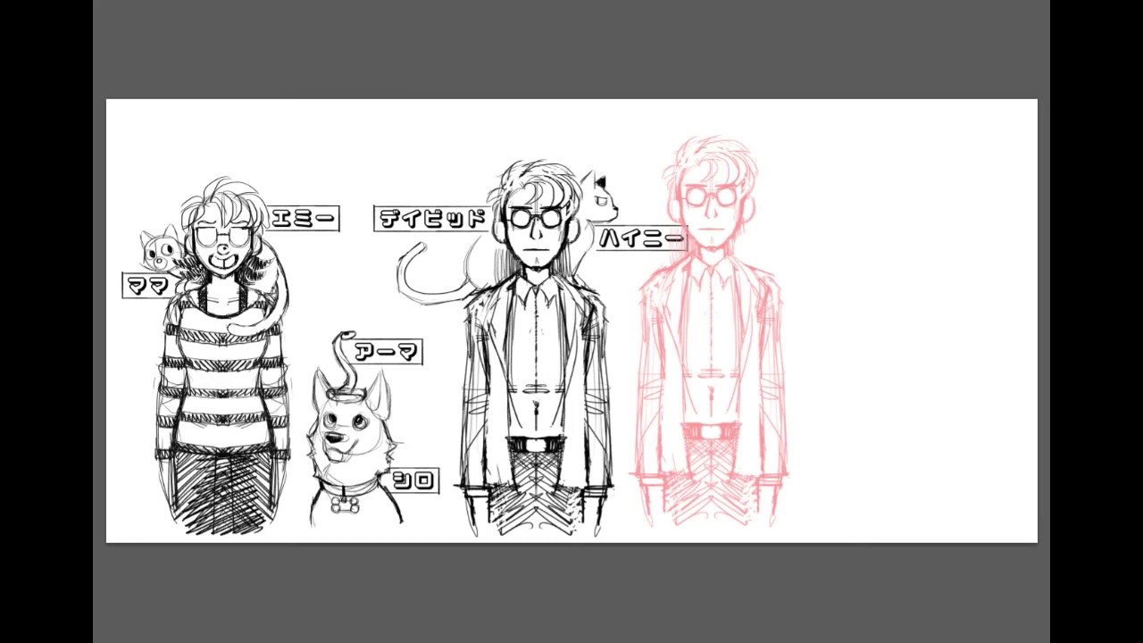
# Step: Draw the new character's hairline, temple and angular jaw in black over the pink guide, on the side nearest the ハイニー label
pyautogui.hotkey('ctrl', '1')
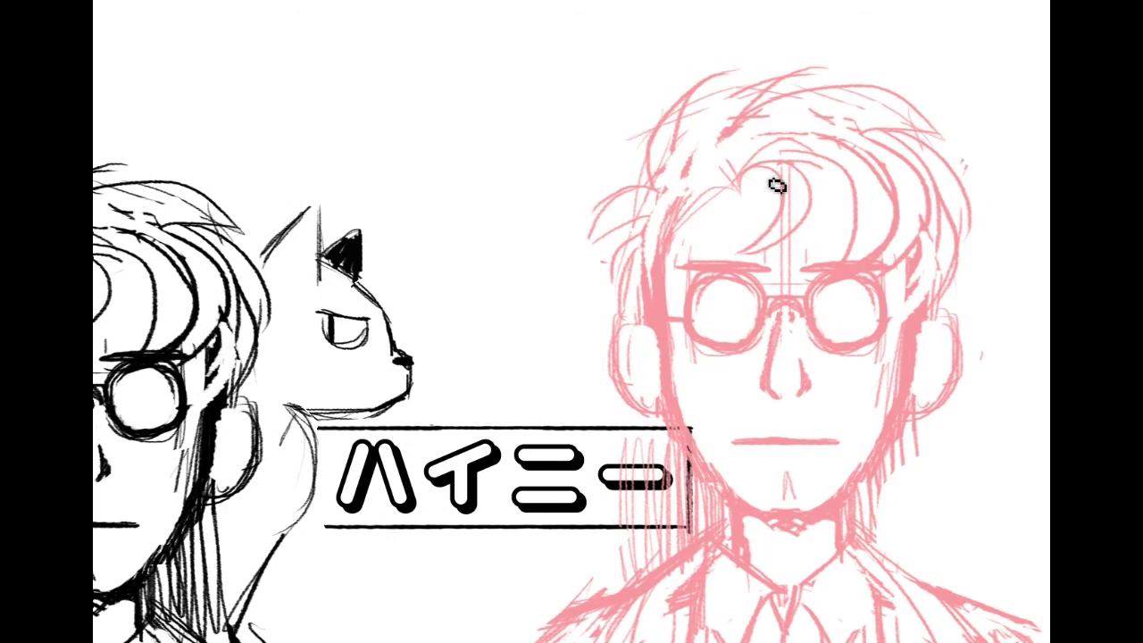
pyautogui.moveTo(643, 166); pyautogui.dragTo(720, 111)
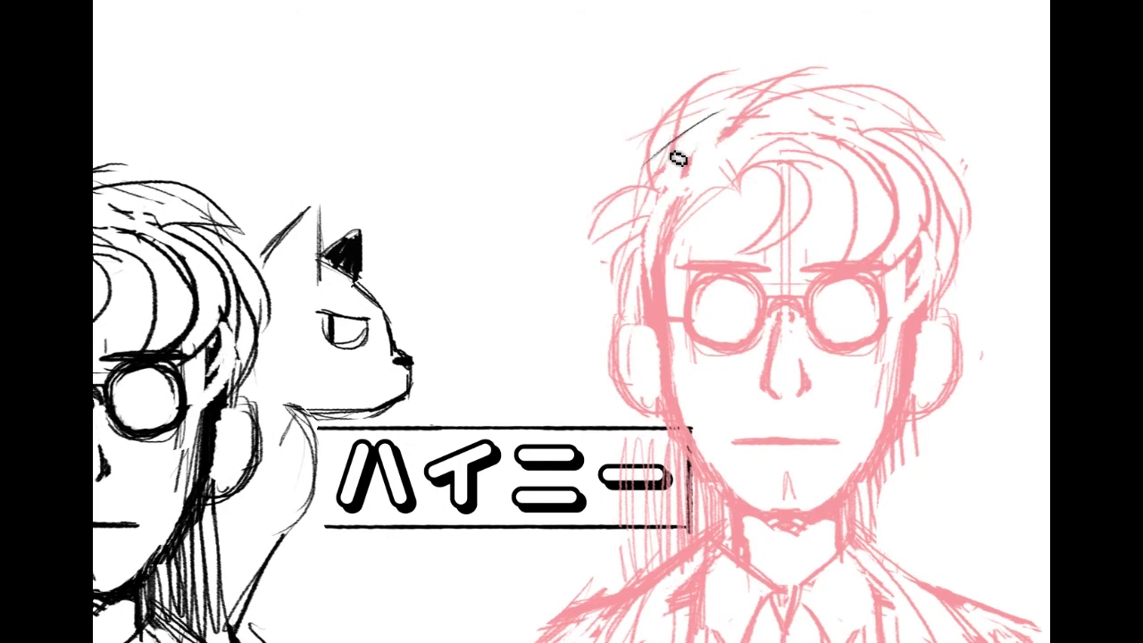
pyautogui.moveTo(662, 179)
pyautogui.mouseDown()
pyautogui.moveTo(642, 295)
pyautogui.moveTo(661, 264)
pyautogui.mouseUp()
pyautogui.moveTo(654, 198); pyautogui.dragTo(668, 322)
pyautogui.moveTo(661, 224); pyautogui.dragTo(663, 340)
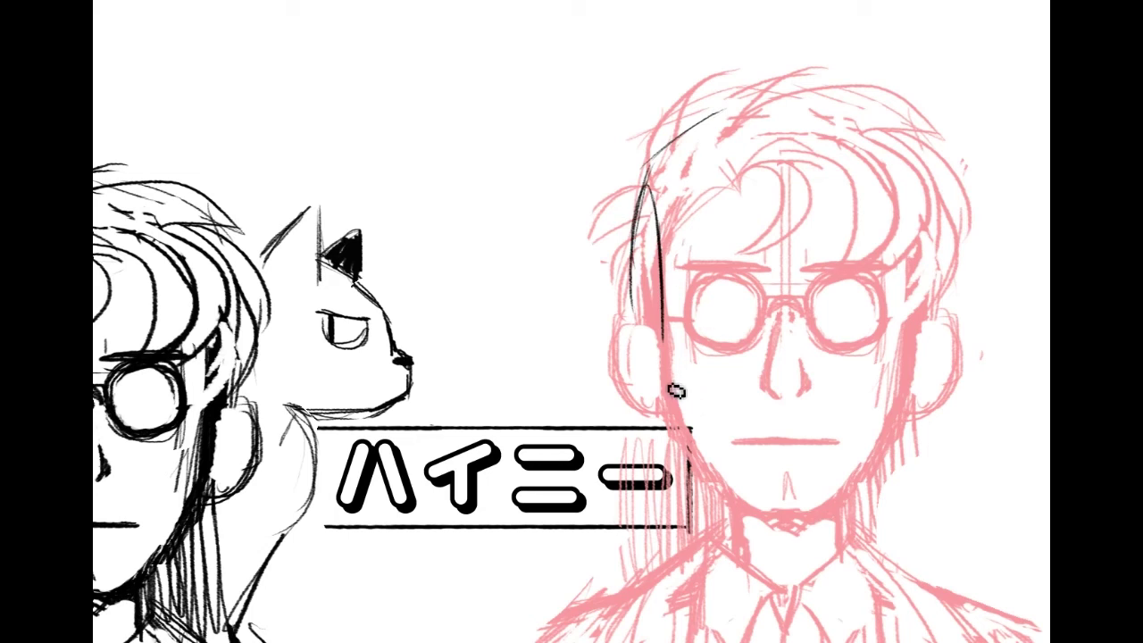
pyautogui.moveTo(666, 337)
pyautogui.mouseDown()
pyautogui.moveTo(753, 523)
pyautogui.moveTo(835, 514)
pyautogui.mouseUp()
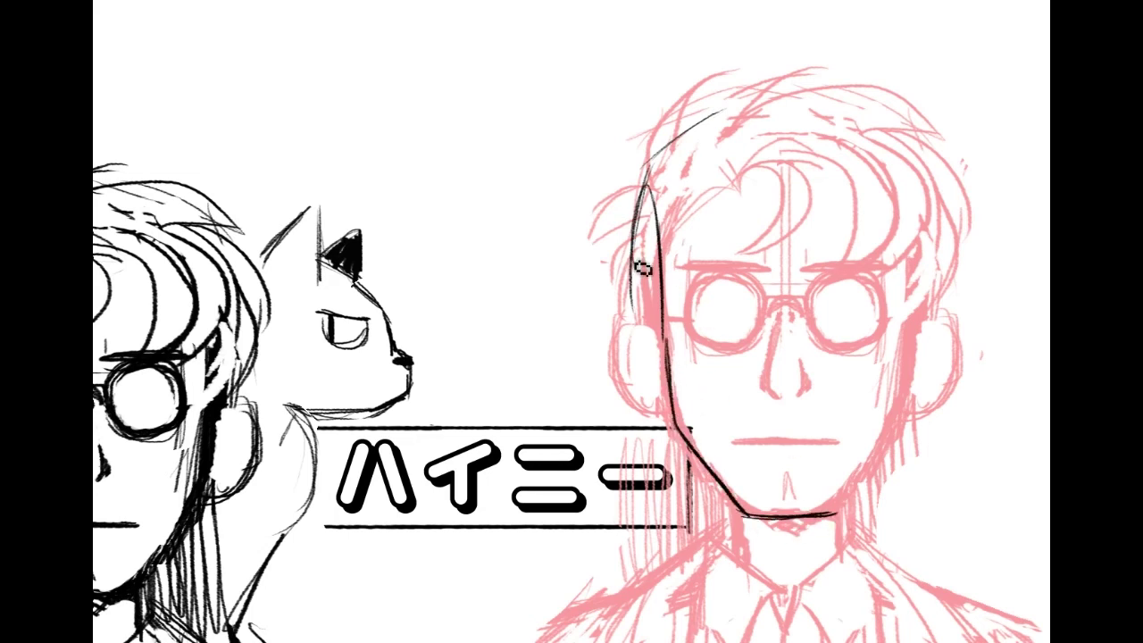
# Step: Draw two raised, arched eyebrows and a flat-topped, round-bottomed glasses lens with a crease below it
pyautogui.moveTo(683, 264)
pyautogui.mouseDown()
pyautogui.moveTo(762, 259)
pyautogui.moveTo(699, 265)
pyautogui.moveTo(716, 253)
pyautogui.moveTo(875, 251)
pyautogui.mouseUp()
pyautogui.moveTo(809, 263); pyautogui.dragTo(889, 258)
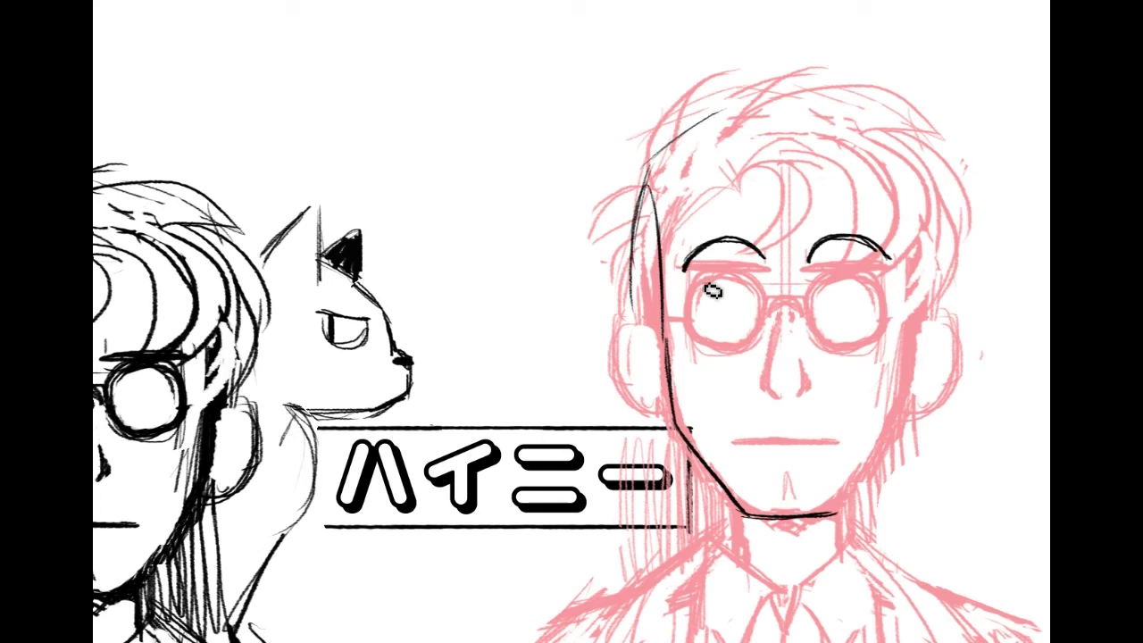
pyautogui.moveTo(680, 279); pyautogui.dragTo(766, 281)
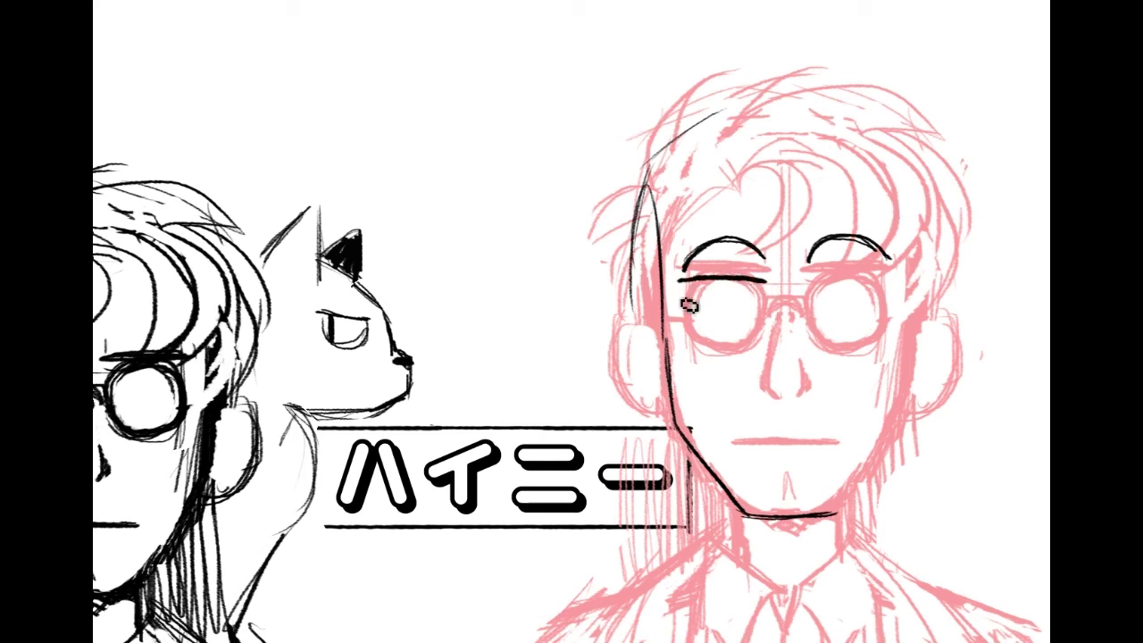
pyautogui.moveTo(684, 295)
pyautogui.mouseDown()
pyautogui.moveTo(735, 357)
pyautogui.moveTo(773, 300)
pyautogui.mouseUp()
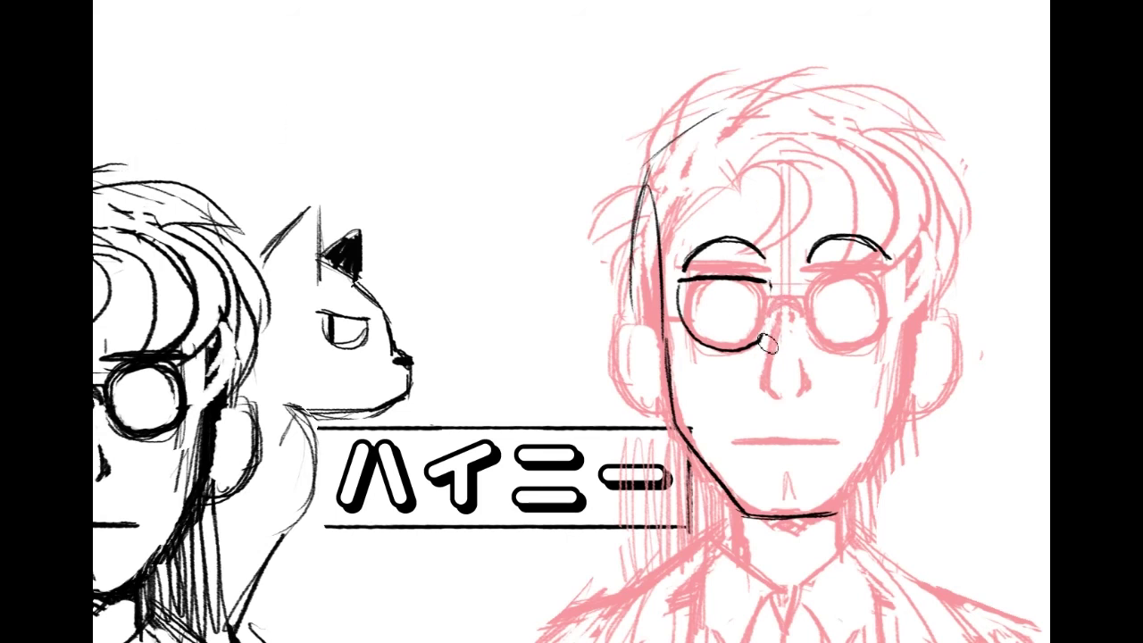
pyautogui.moveTo(770, 287); pyautogui.dragTo(756, 350)
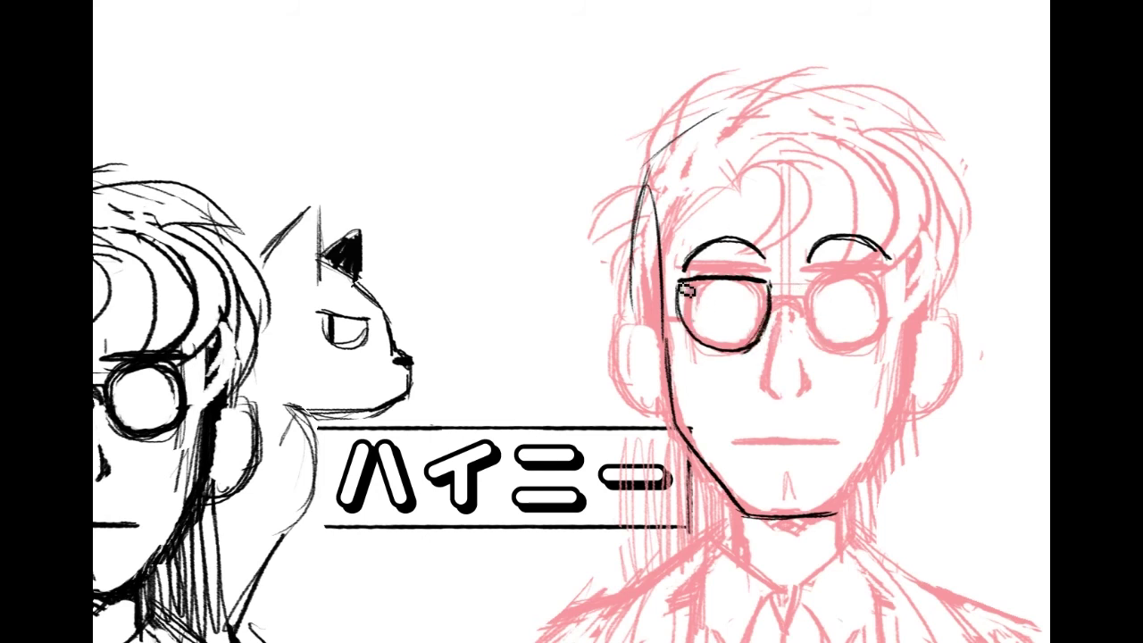
pyautogui.moveTo(771, 341); pyautogui.dragTo(716, 370)
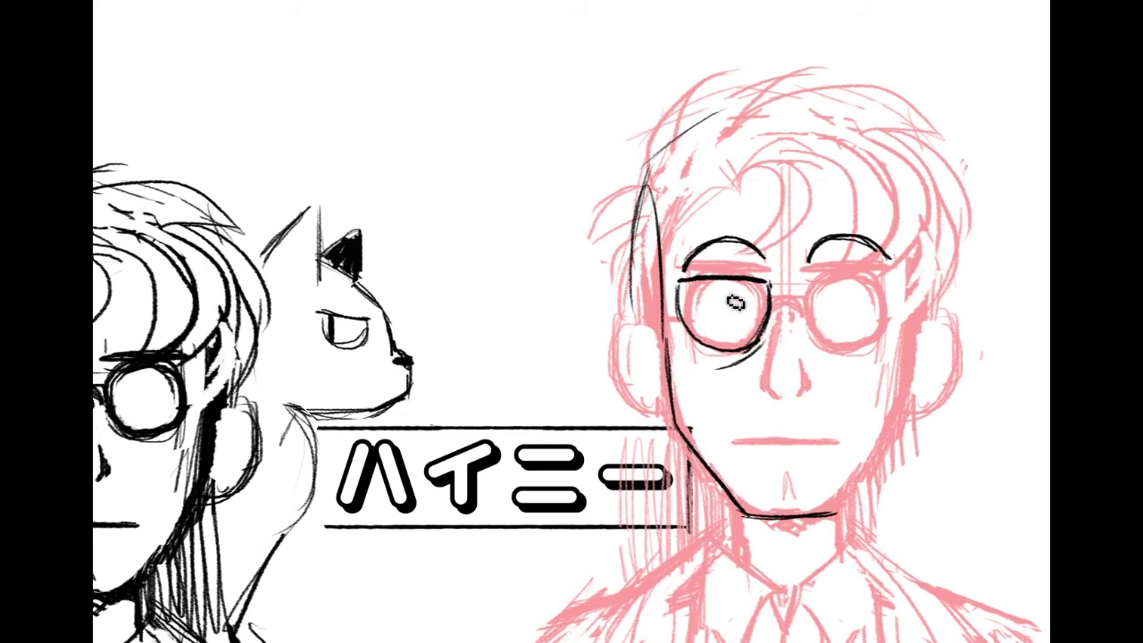
# Step: Draw a curved closed-mouth smile with a cheek crease running up toward the nose
pyautogui.moveTo(726, 421)
pyautogui.mouseDown()
pyautogui.moveTo(782, 448)
pyautogui.moveTo(840, 435)
pyautogui.moveTo(733, 435)
pyautogui.moveTo(871, 442)
pyautogui.moveTo(843, 441)
pyautogui.mouseUp()
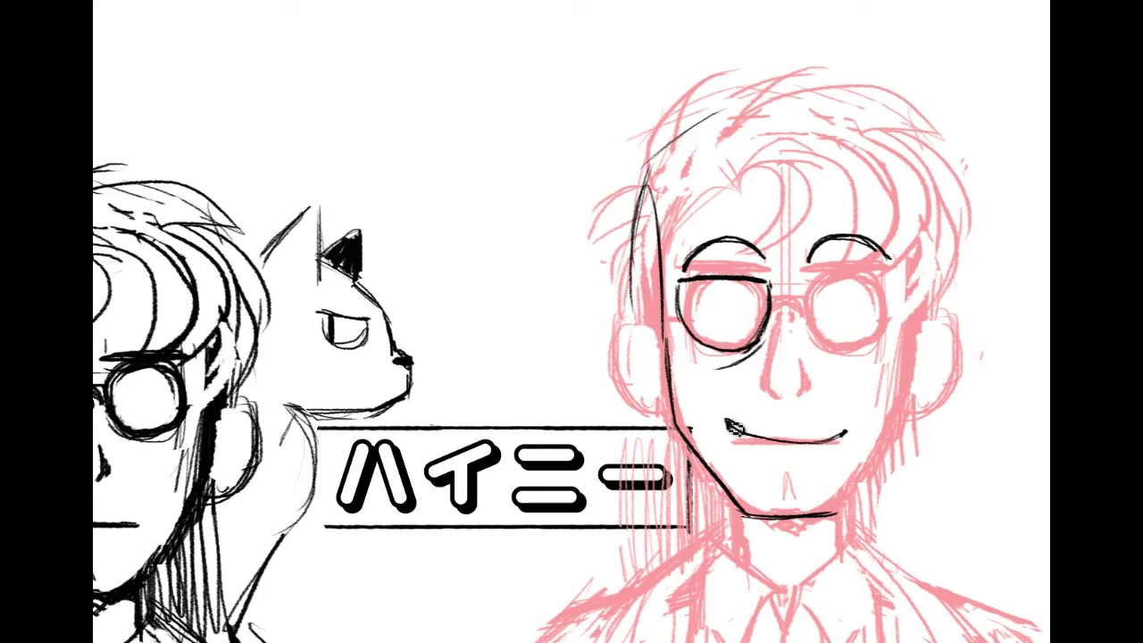
pyautogui.moveTo(722, 415); pyautogui.dragTo(765, 394)
pyautogui.hotkey('ctrl', 'z')
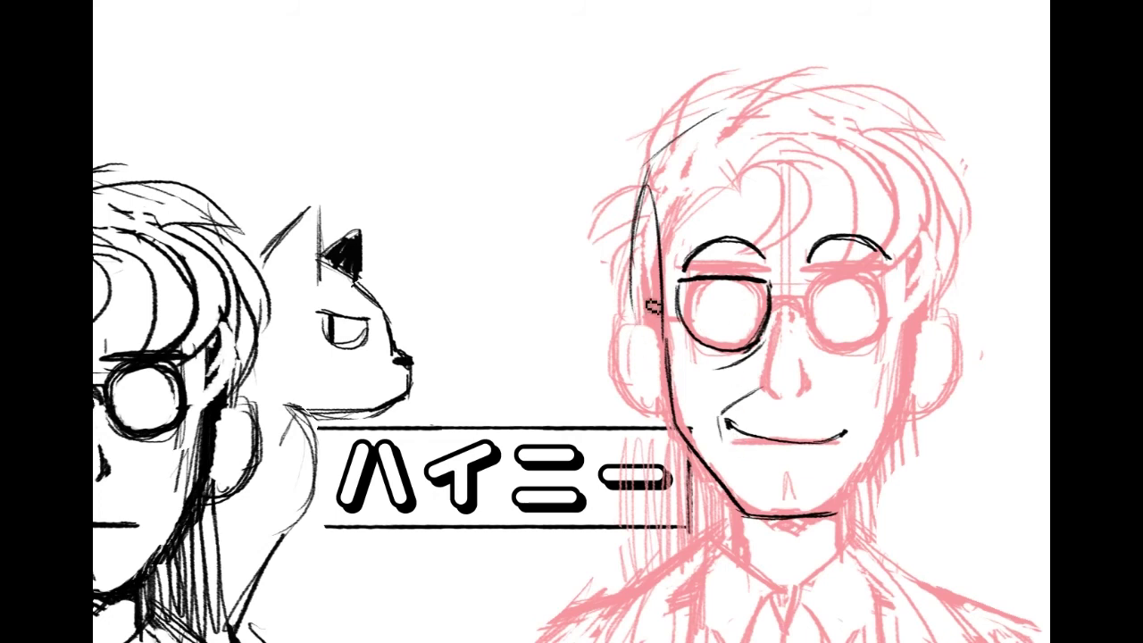
# Step: Draw the ear with its inner fold, and add the glasses' temple arm and nose bridge
pyautogui.moveTo(628, 305); pyautogui.dragTo(658, 335)
pyautogui.moveTo(633, 295)
pyautogui.mouseDown()
pyautogui.moveTo(624, 348)
pyautogui.moveTo(634, 302)
pyautogui.moveTo(633, 385)
pyautogui.moveTo(623, 341)
pyautogui.moveTo(658, 418)
pyautogui.moveTo(623, 362)
pyautogui.moveTo(670, 398)
pyautogui.mouseUp()
pyautogui.moveTo(659, 336); pyautogui.dragTo(659, 381)
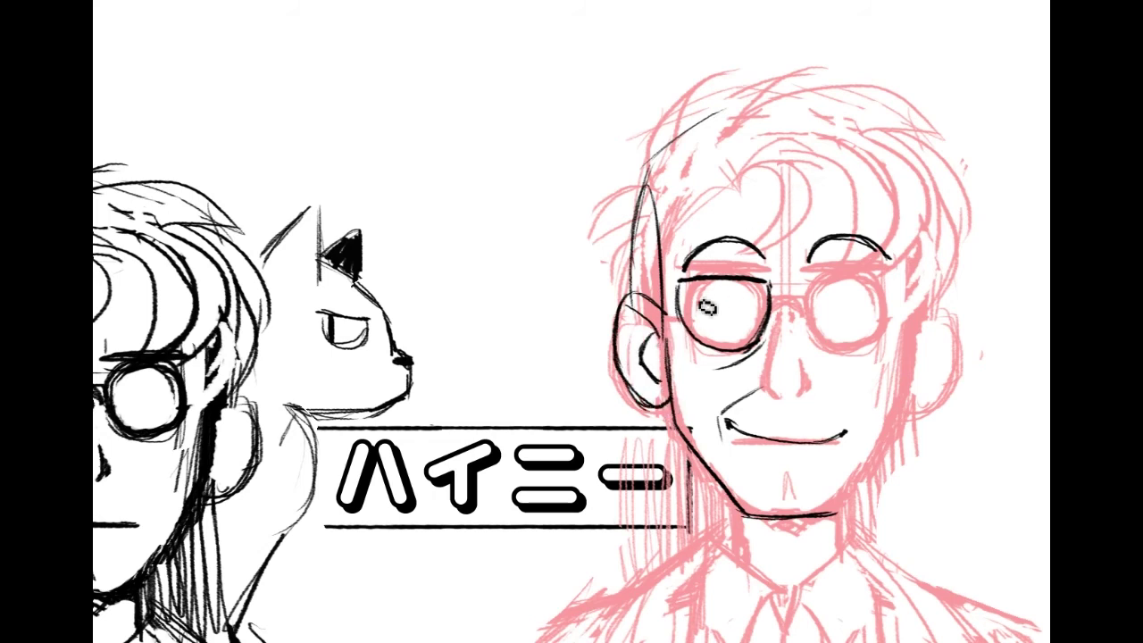
pyautogui.hotkey('ctrl', 'z')
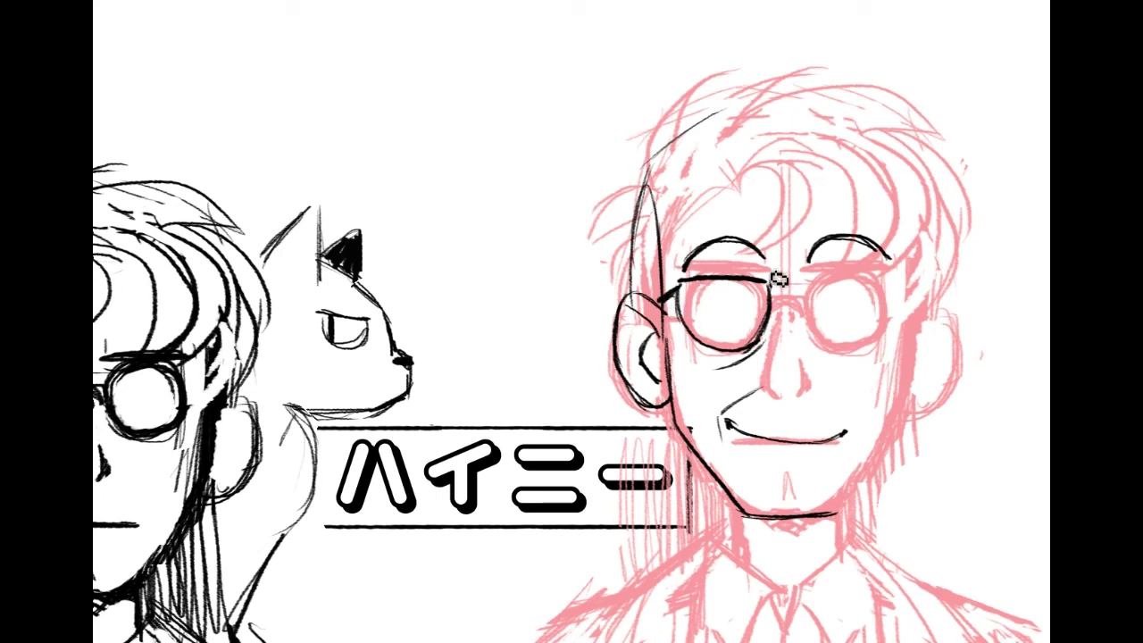
pyautogui.moveTo(683, 283)
pyautogui.mouseDown()
pyautogui.moveTo(771, 283)
pyautogui.moveTo(770, 308)
pyautogui.moveTo(802, 307)
pyautogui.mouseUp()
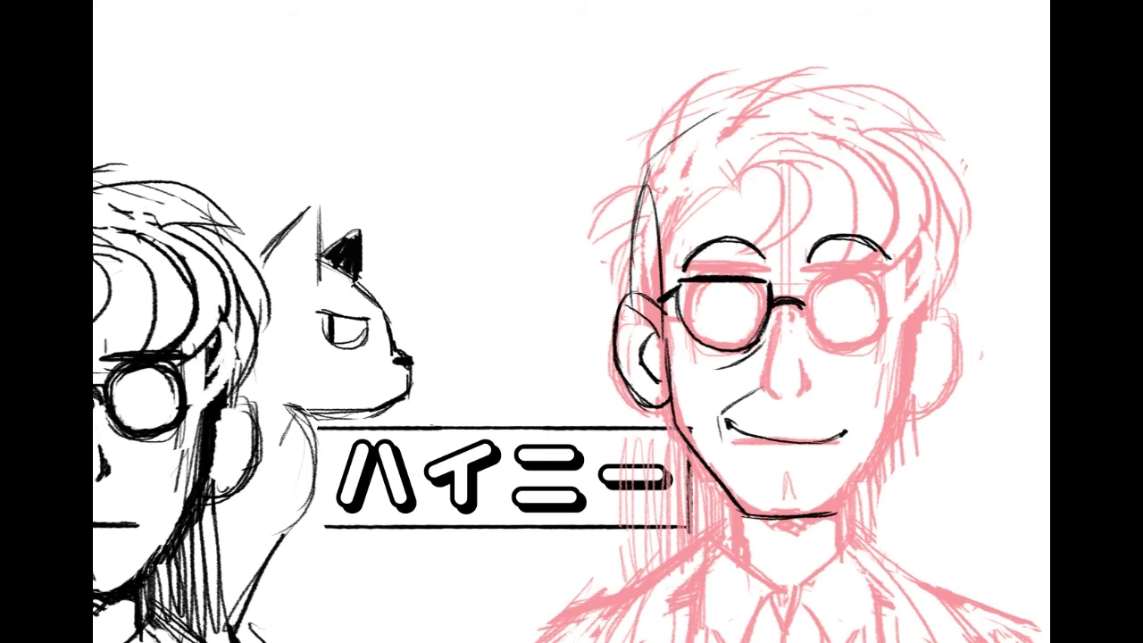
# Step: Draw the chin crease, the side of the neck and the Adam's apple
pyautogui.moveTo(931, 513); pyautogui.dragTo(915, 370)
pyautogui.moveTo(767, 366); pyautogui.dragTo(771, 338)
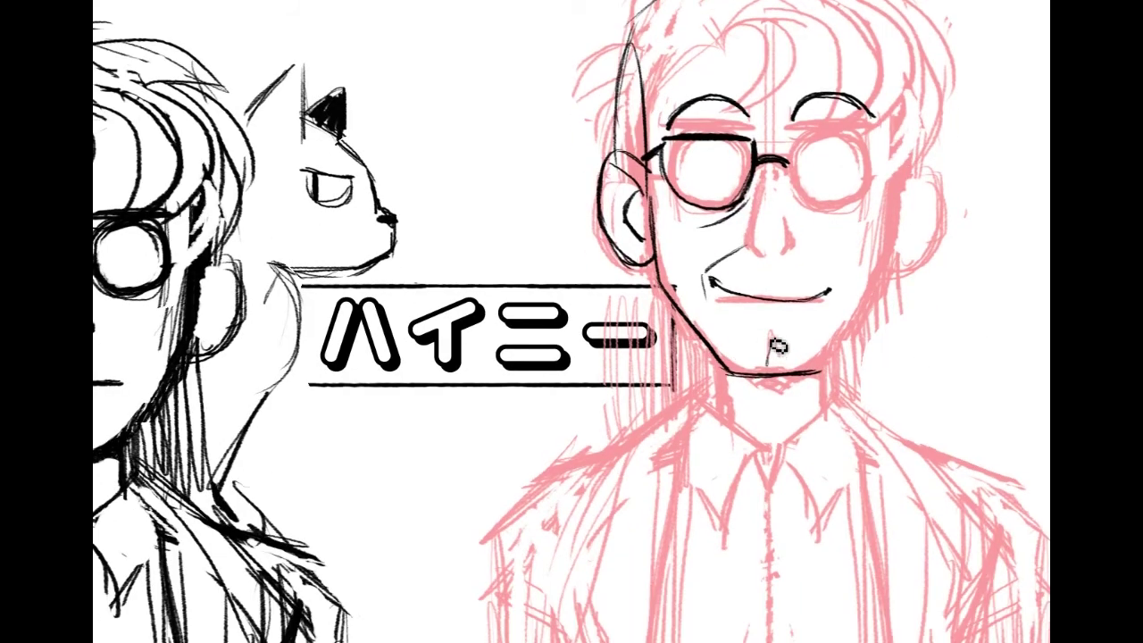
pyautogui.moveTo(715, 358); pyautogui.dragTo(715, 409)
pyautogui.moveTo(789, 392)
pyautogui.mouseDown()
pyautogui.moveTo(778, 447)
pyautogui.moveTo(970, 417)
pyautogui.moveTo(778, 275)
pyautogui.mouseUp()
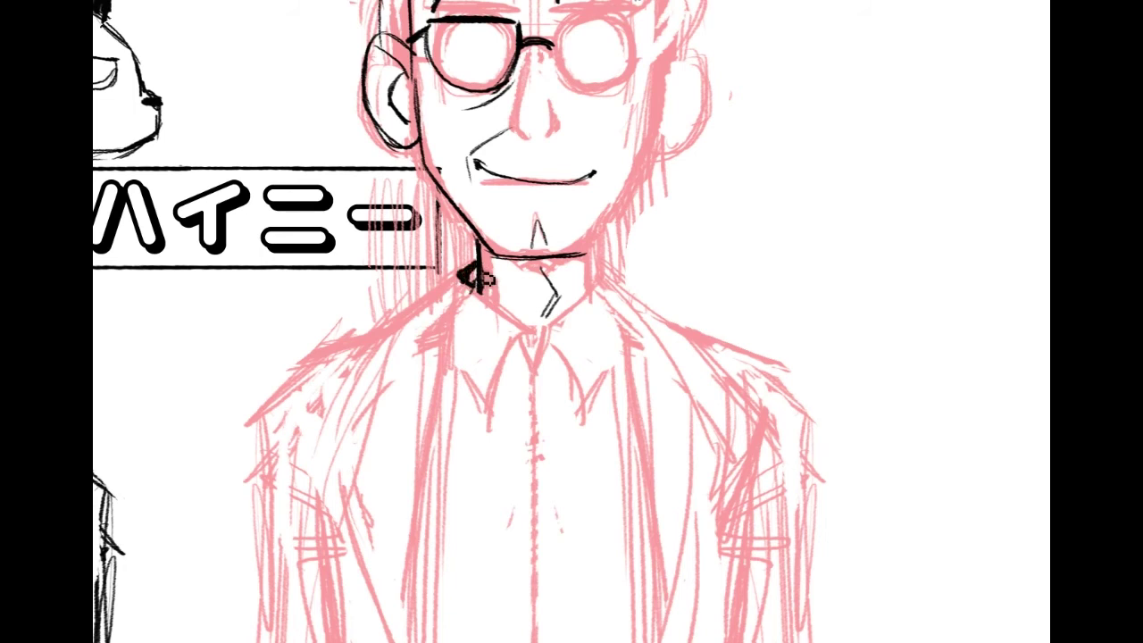
# Step: Draw the open shirt collar with its dark inner back and the V-shaped neck opening
pyautogui.moveTo(484, 292); pyautogui.dragTo(536, 325)
pyautogui.moveTo(466, 284)
pyautogui.mouseDown()
pyautogui.moveTo(532, 340)
pyautogui.moveTo(546, 427)
pyautogui.mouseUp()
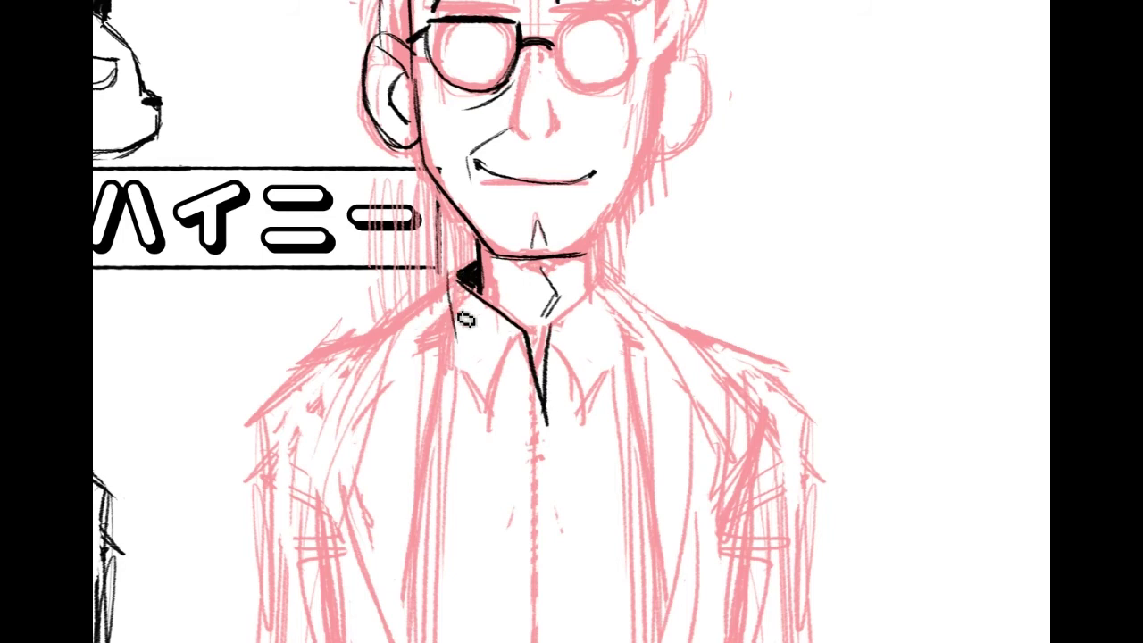
pyautogui.moveTo(483, 254); pyautogui.dragTo(456, 327)
pyautogui.moveTo(449, 284)
pyautogui.mouseDown()
pyautogui.moveTo(439, 339)
pyautogui.moveTo(486, 422)
pyautogui.moveTo(517, 339)
pyautogui.mouseUp()
# Step: Finish the collar point and draw the rounded shoulder line and armhole seam on the side nearest the ハイニー label
pyautogui.moveTo(943, 453); pyautogui.dragTo(1038, 437)
pyautogui.moveTo(448, 322)
pyautogui.mouseDown()
pyautogui.moveTo(541, 270)
pyautogui.moveTo(384, 345)
pyautogui.mouseUp()
pyautogui.moveTo(444, 319); pyautogui.dragTo(338, 414)
pyautogui.moveTo(555, 471)
pyautogui.mouseDown()
pyautogui.moveTo(696, 107)
pyautogui.moveTo(632, 349)
pyautogui.moveTo(618, 345)
pyautogui.mouseUp()
pyautogui.moveTo(444, 232)
pyautogui.mouseDown()
pyautogui.moveTo(467, 398)
pyautogui.moveTo(482, 419)
pyautogui.mouseUp()
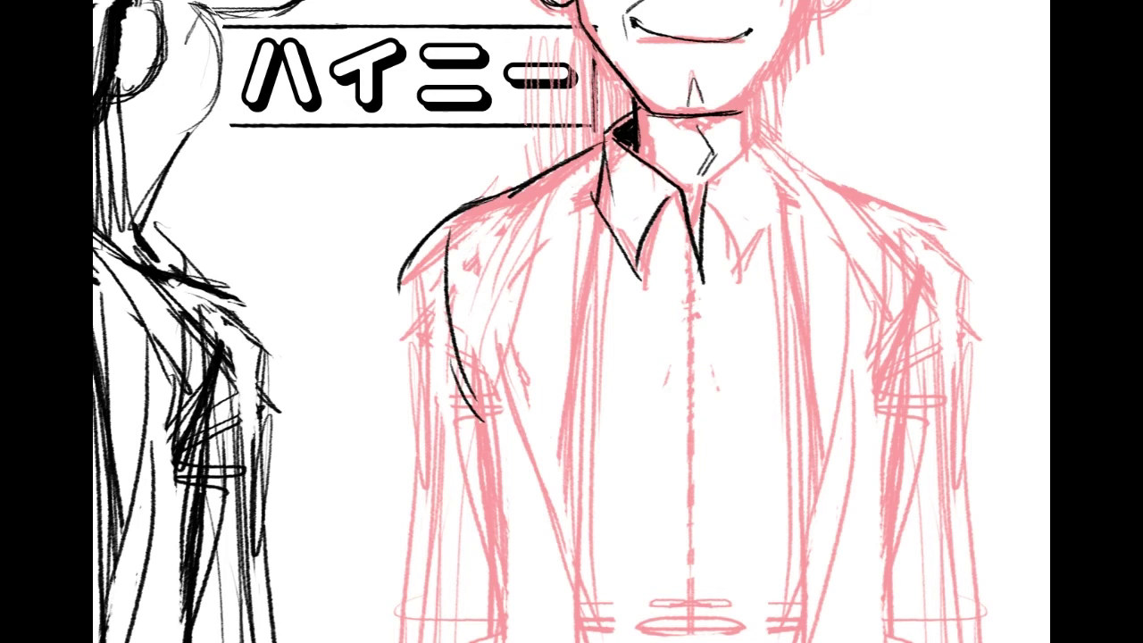
# Step: Draw the wrinkled outer edge of the sleeve from the shoulder down to the elbow
pyautogui.moveTo(573, 450); pyautogui.dragTo(681, 276)
pyautogui.moveTo(512, 191)
pyautogui.mouseDown()
pyautogui.moveTo(503, 264)
pyautogui.moveTo(516, 293)
pyautogui.mouseUp()
pyautogui.hotkey('ctrl', 'z')
pyautogui.hotkey('ctrl', 'z')
pyautogui.hotkey('ctrl', 'z')
pyautogui.moveTo(507, 118); pyautogui.dragTo(507, 455)
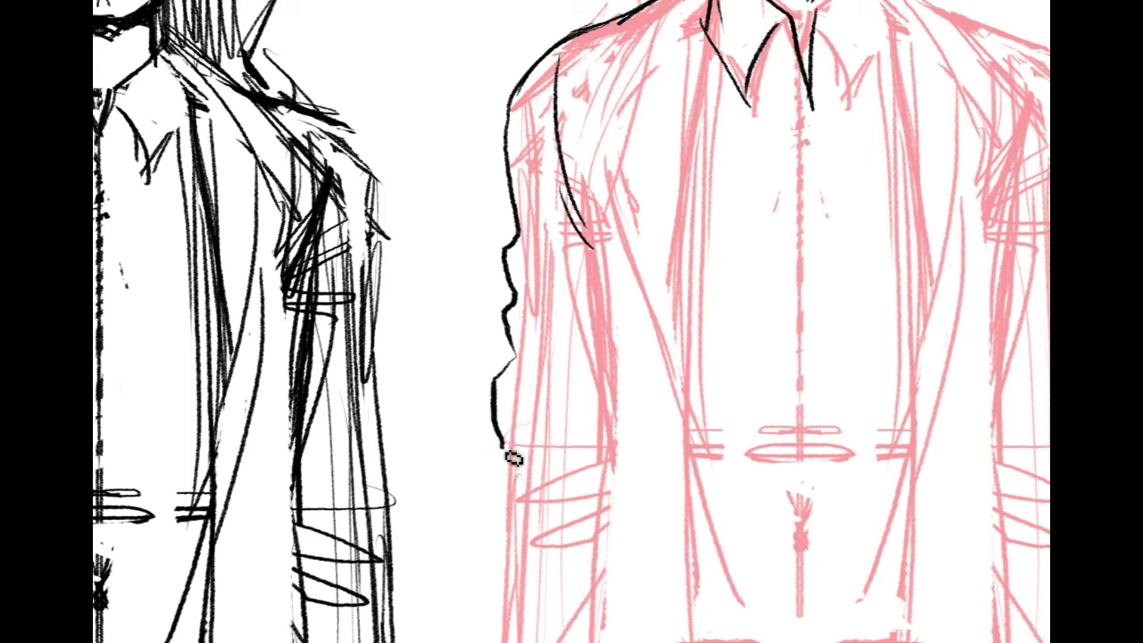
# Step: Add fold lines across the rolled-up sleeve and close it with a straight hem at the elbow
pyautogui.moveTo(507, 369)
pyautogui.mouseDown()
pyautogui.moveTo(599, 378)
pyautogui.moveTo(504, 393)
pyautogui.moveTo(616, 417)
pyautogui.mouseUp()
pyautogui.moveTo(507, 288); pyautogui.dragTo(600, 300)
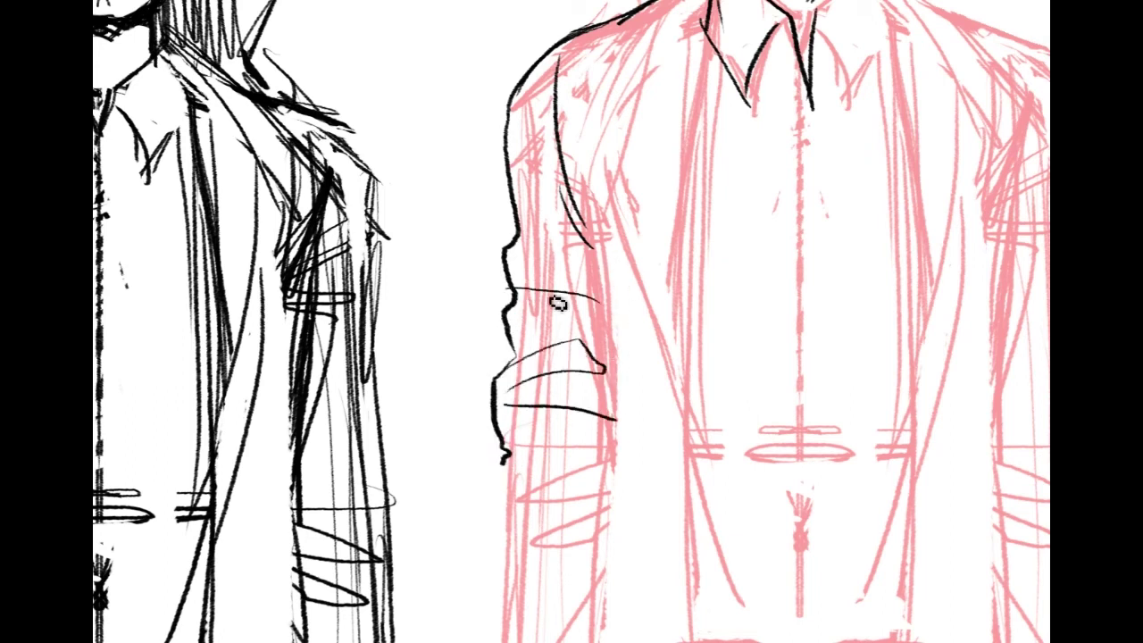
pyautogui.moveTo(616, 450); pyautogui.dragTo(596, 537)
pyautogui.hotkey('ctrl', 'z')
pyautogui.moveTo(940, 531); pyautogui.dragTo(876, 310)
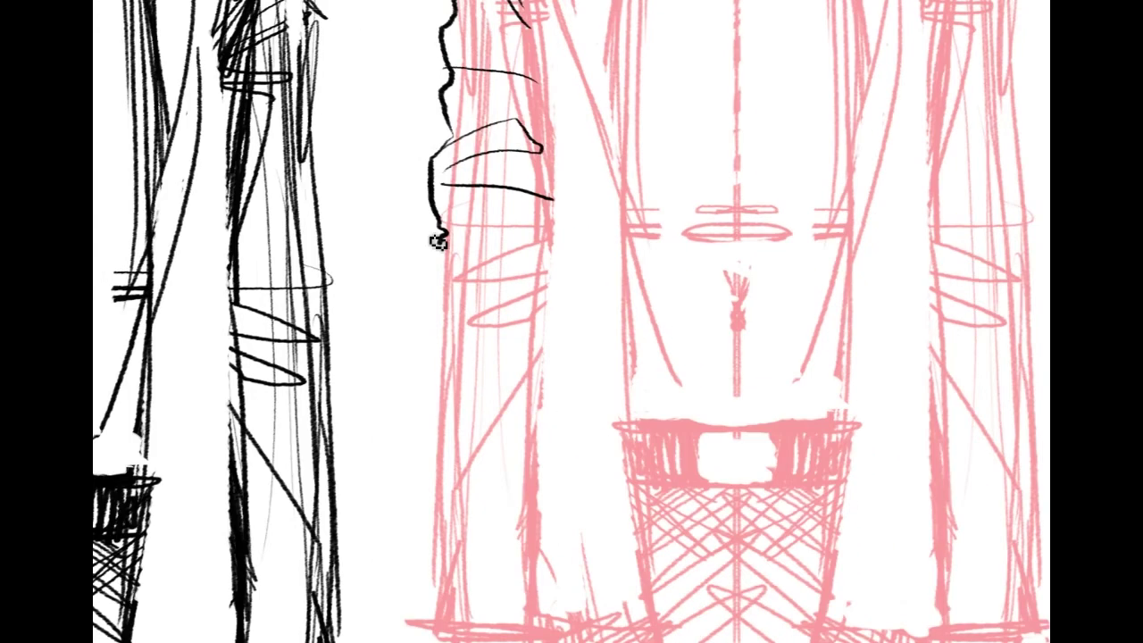
pyautogui.moveTo(443, 249); pyautogui.dragTo(555, 255)
# Step: Draw the hair's parting and the curved fringe sweeping to both sides of the forehead
pyautogui.moveTo(789, 36); pyautogui.dragTo(719, 607)
pyautogui.moveTo(720, 48)
pyautogui.mouseDown()
pyautogui.moveTo(749, 173)
pyautogui.moveTo(777, 217)
pyautogui.mouseUp()
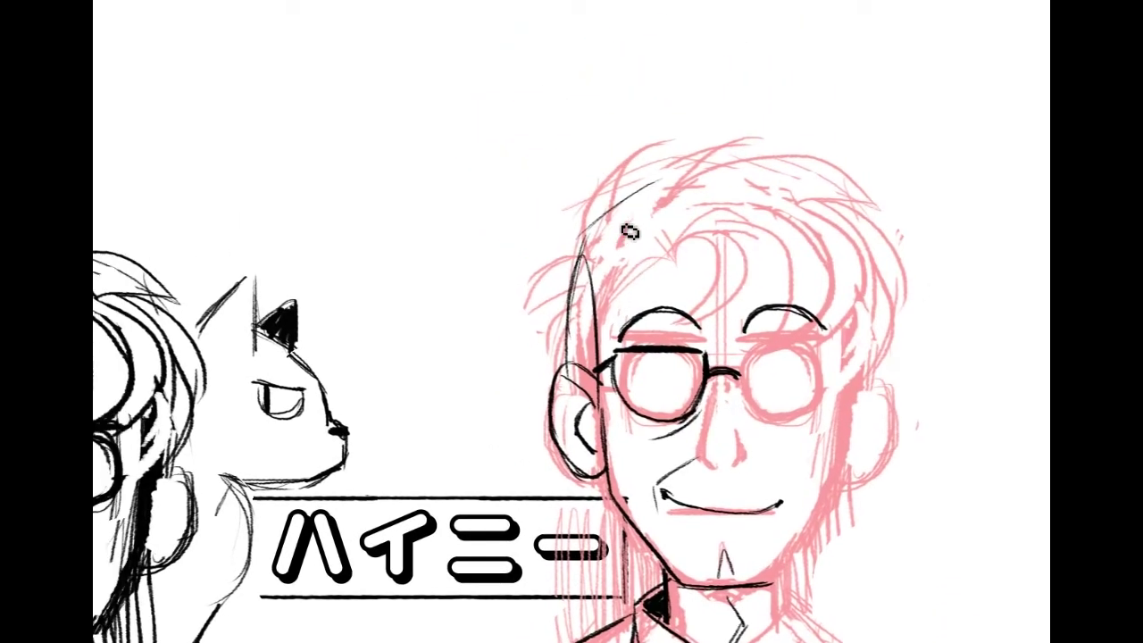
pyautogui.moveTo(588, 225)
pyautogui.mouseDown()
pyautogui.moveTo(619, 219)
pyautogui.moveTo(679, 249)
pyautogui.moveTo(619, 323)
pyautogui.mouseUp()
pyautogui.moveTo(667, 239)
pyautogui.mouseDown()
pyautogui.moveTo(619, 327)
pyautogui.moveTo(719, 297)
pyautogui.mouseUp()
pyautogui.moveTo(684, 245)
pyautogui.mouseDown()
pyautogui.moveTo(778, 204)
pyautogui.moveTo(830, 277)
pyautogui.mouseUp()
# Step: Add curved hair strands along both temples and jagged sideburns in front of the ears
pyautogui.moveTo(829, 197); pyautogui.dragTo(830, 302)
pyautogui.moveTo(862, 228); pyautogui.dragTo(827, 303)
pyautogui.moveTo(871, 272)
pyautogui.mouseDown()
pyautogui.moveTo(825, 311)
pyautogui.moveTo(849, 359)
pyautogui.moveTo(846, 407)
pyautogui.mouseUp()
pyautogui.moveTo(630, 241); pyautogui.dragTo(607, 323)
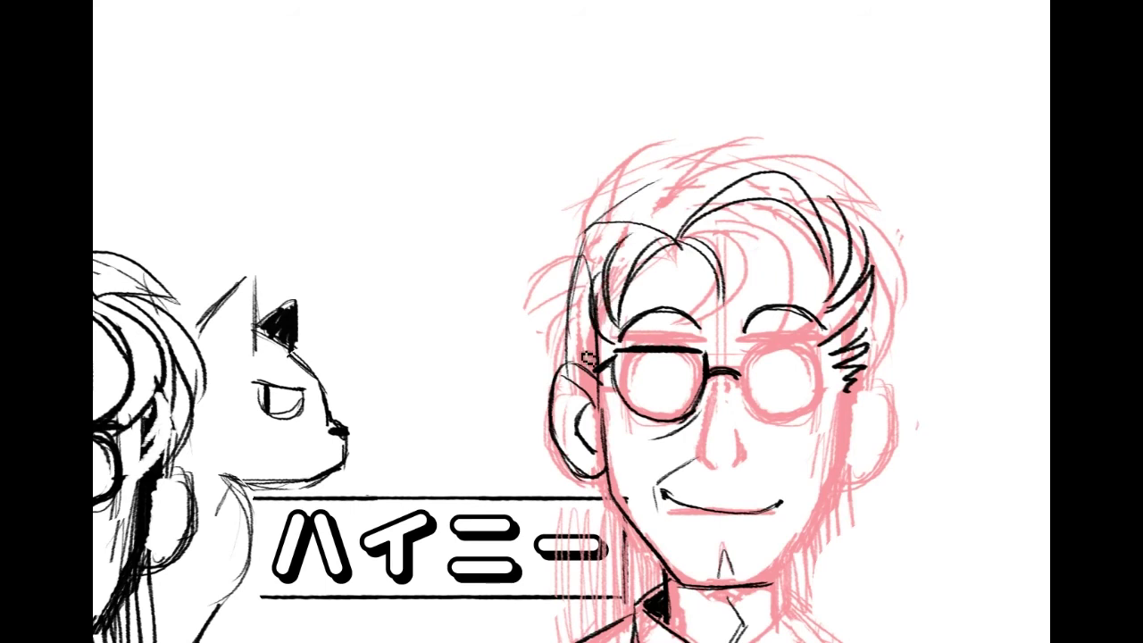
pyautogui.moveTo(590, 360); pyautogui.dragTo(596, 402)
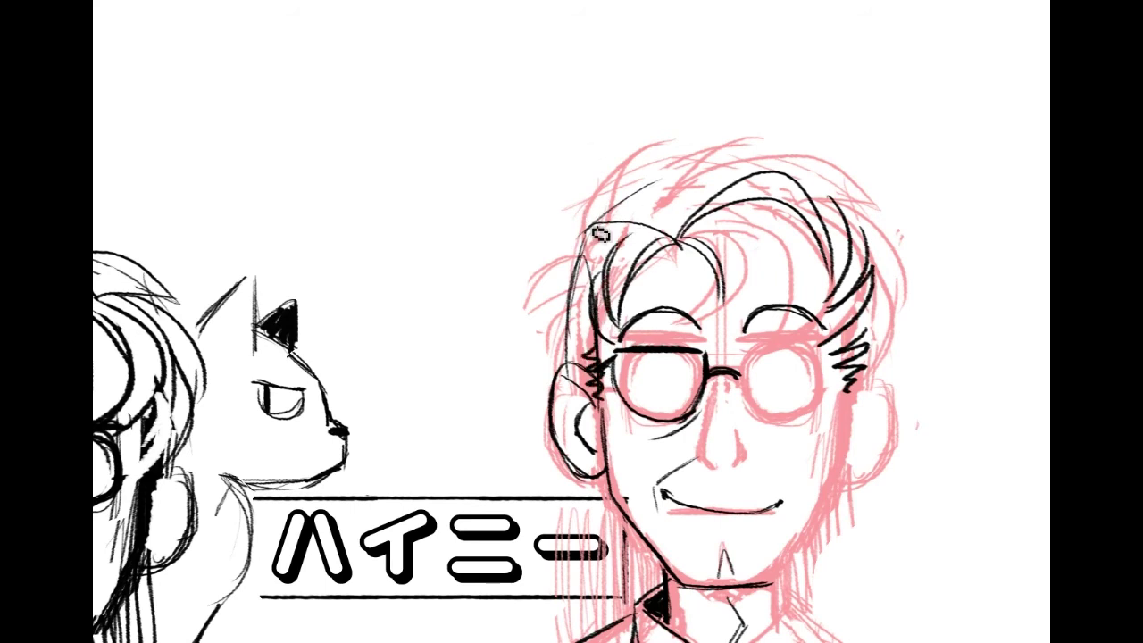
# Step: Draw the outer contour of the hair around both sides and over the top of the head
pyautogui.moveTo(545, 260)
pyautogui.mouseDown()
pyautogui.moveTo(587, 248)
pyautogui.moveTo(558, 323)
pyautogui.moveTo(561, 294)
pyautogui.moveTo(560, 370)
pyautogui.mouseUp()
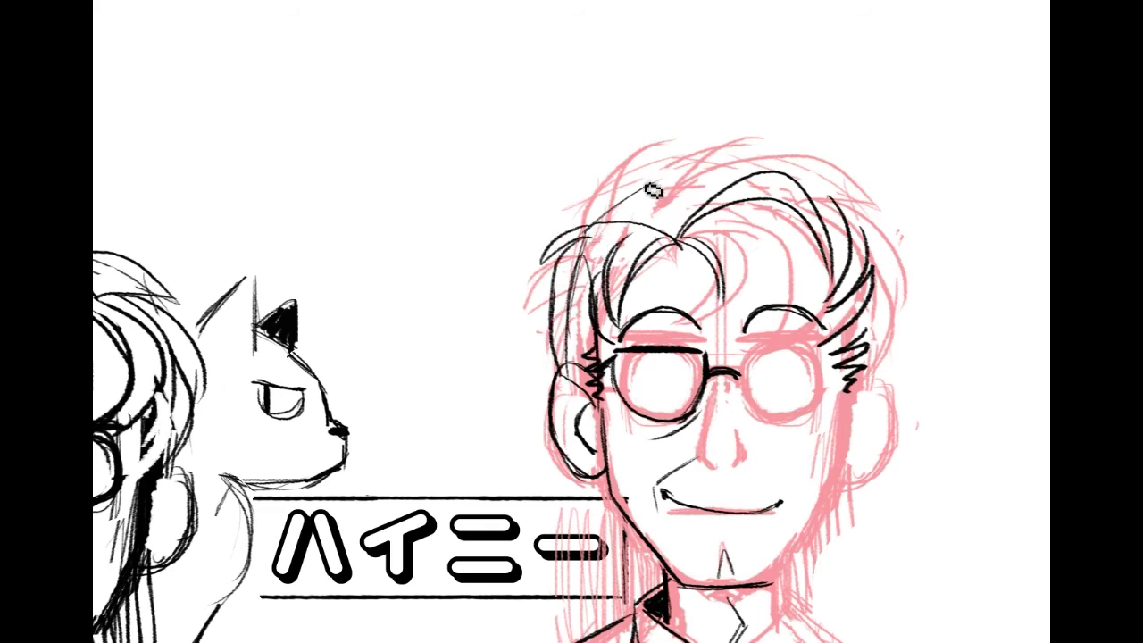
pyautogui.moveTo(589, 225)
pyautogui.mouseDown()
pyautogui.moveTo(697, 167)
pyautogui.moveTo(761, 160)
pyautogui.moveTo(722, 169)
pyautogui.moveTo(879, 243)
pyautogui.mouseUp()
pyautogui.moveTo(767, 160)
pyautogui.mouseDown()
pyautogui.moveTo(908, 255)
pyautogui.moveTo(880, 386)
pyautogui.moveTo(891, 266)
pyautogui.mouseUp()
pyautogui.hotkey('ctrl', 'z')
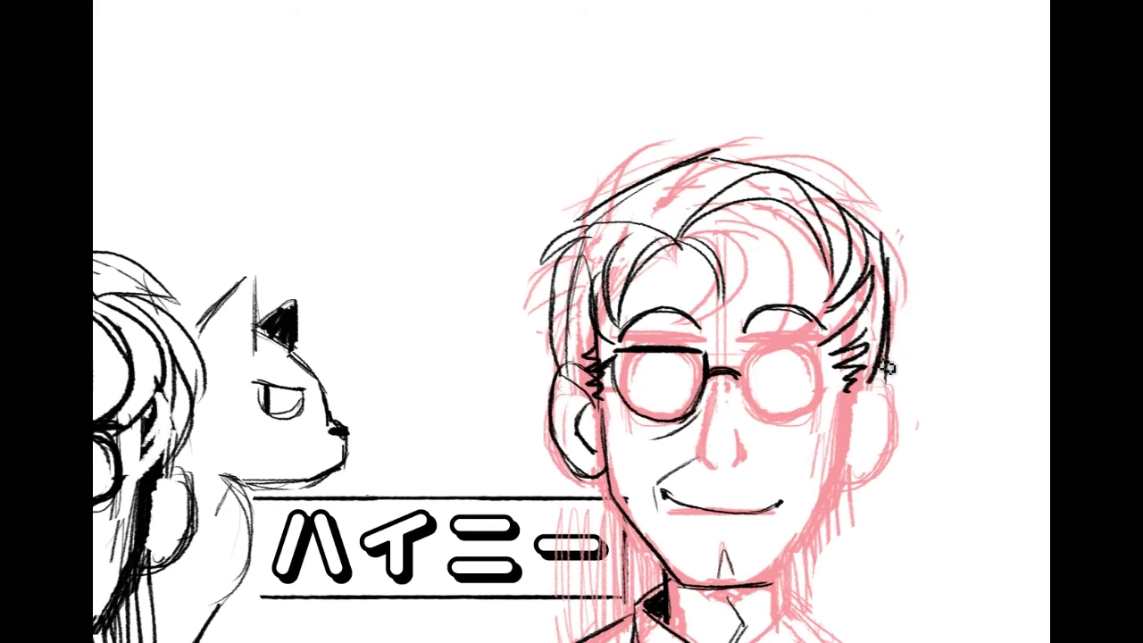
# Step: Lighten the pink guide figure with a Hue/Saturation adjustment
pyautogui.moveTo(714, 446); pyautogui.dragTo(744, 242)
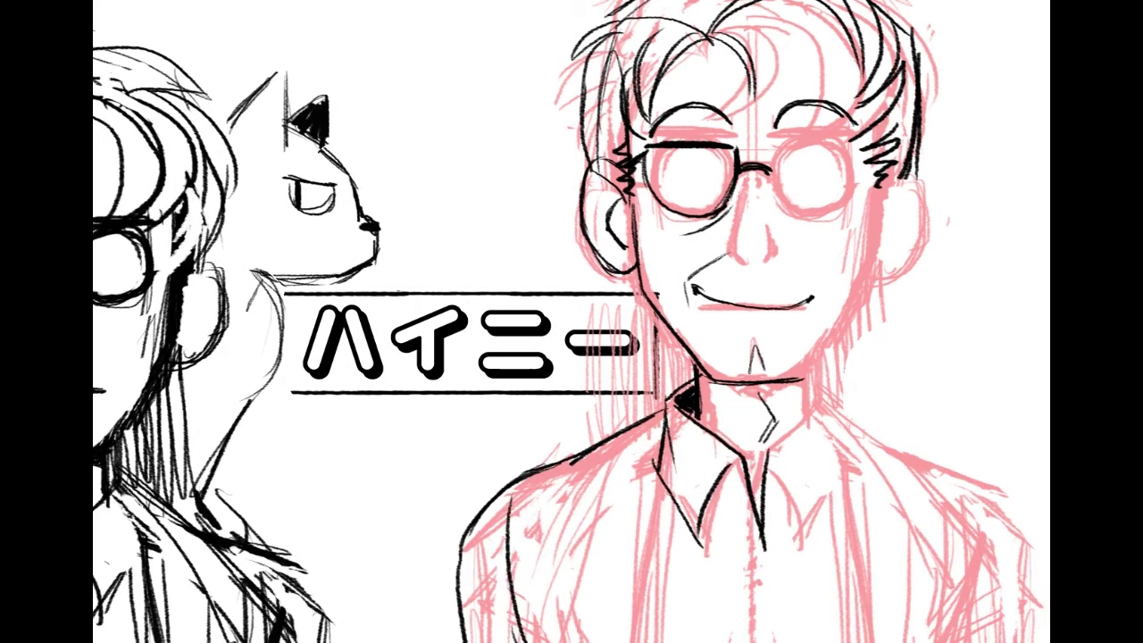
pyautogui.hotkey('ctrl', 'u')
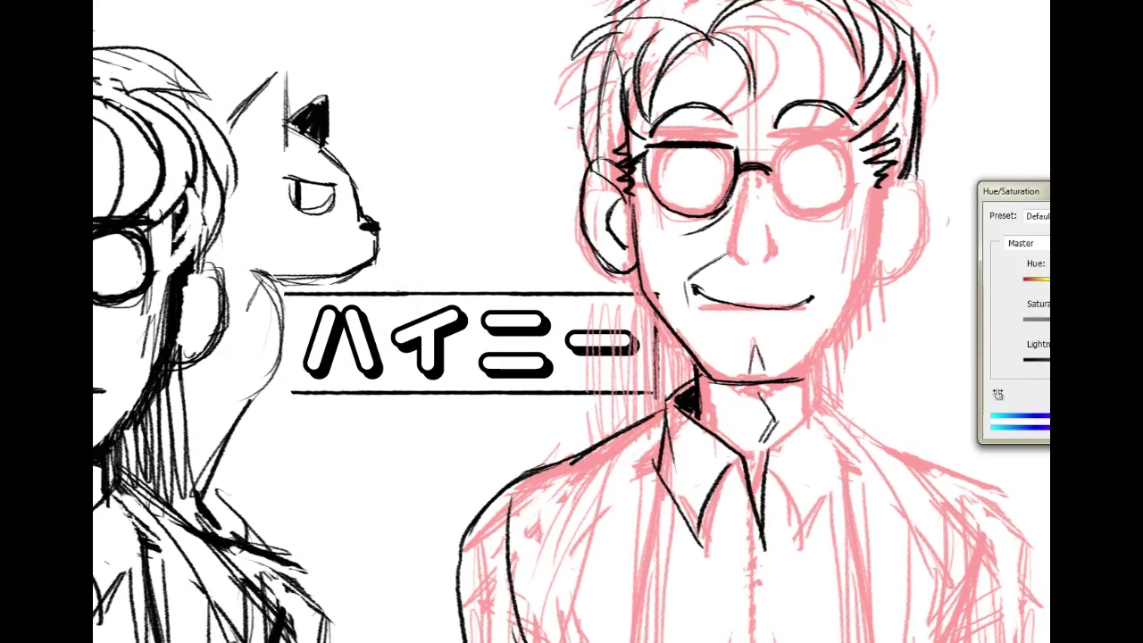
pyautogui.moveTo(1117, 359); pyautogui.dragTo(1128, 360)
pyautogui.press('Return')
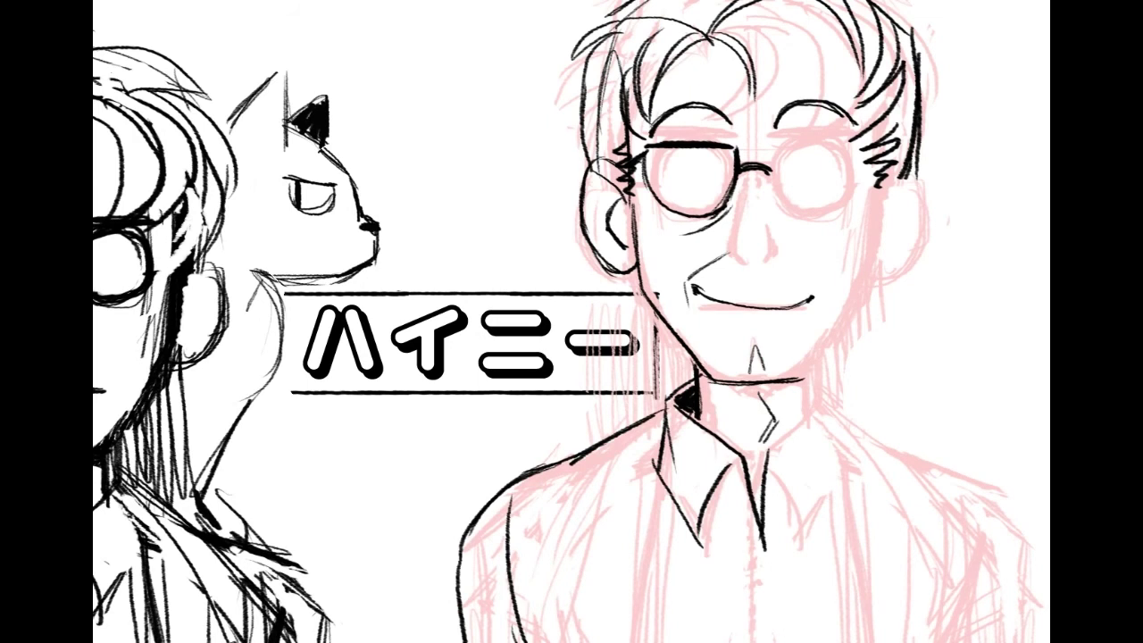
# Step: Draw the forearm's outer edge from the rolled sleeve hem down to the guide's cuff
pyautogui.scroll(3, 571, 321)
pyautogui.scroll(-10, 571, 321)
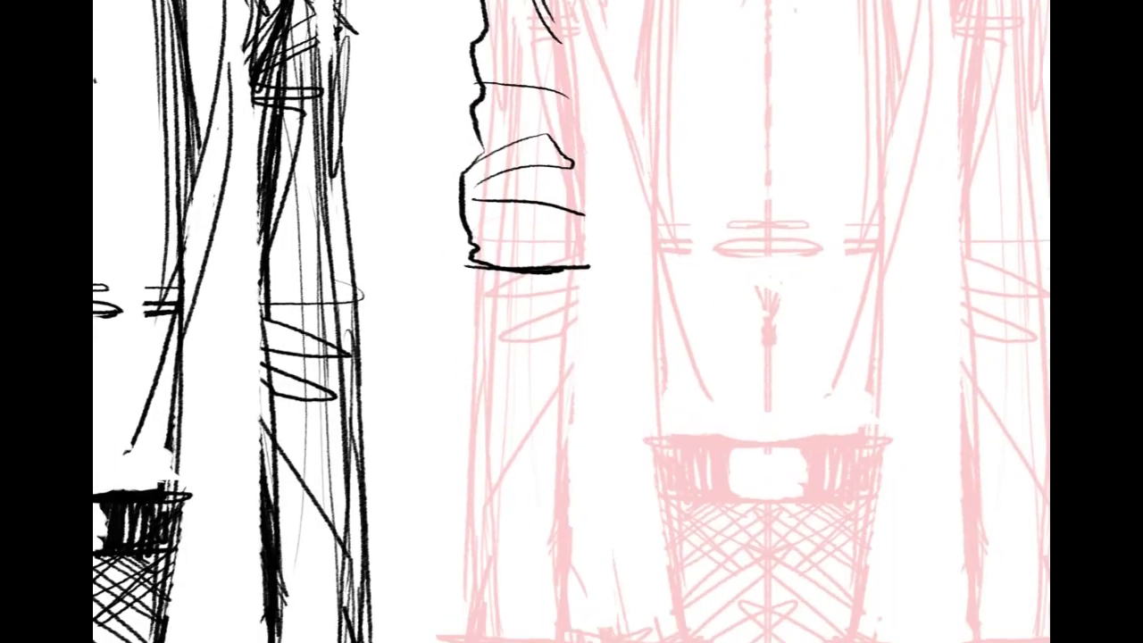
pyautogui.moveTo(619, 390); pyautogui.dragTo(651, 265)
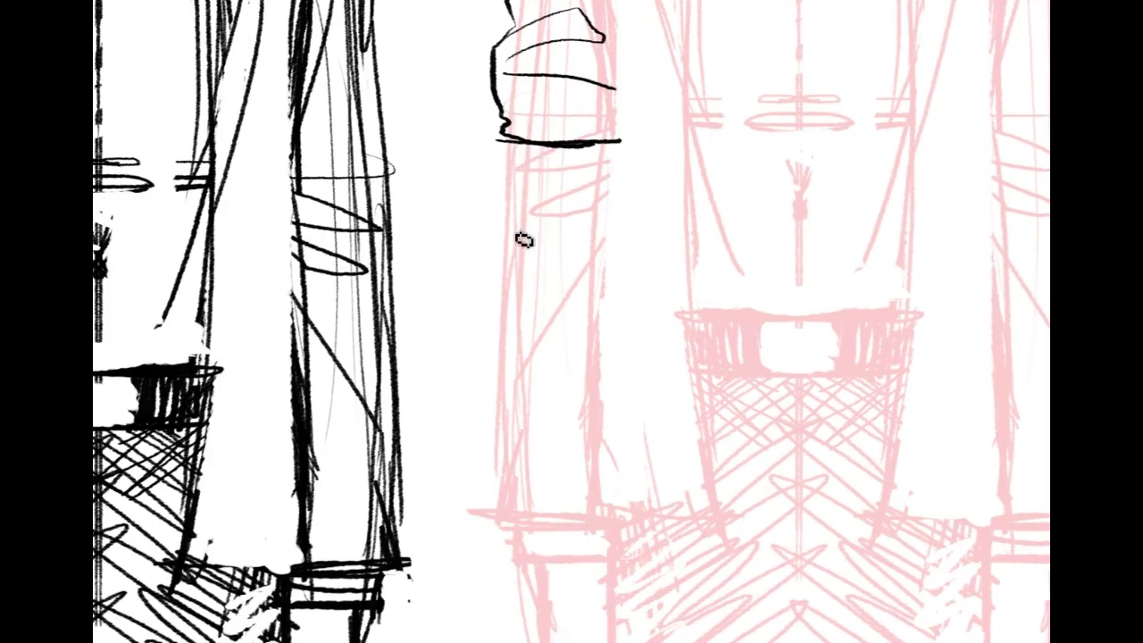
pyautogui.moveTo(514, 146)
pyautogui.mouseDown()
pyautogui.moveTo(520, 466)
pyautogui.moveTo(533, 465)
pyautogui.moveTo(531, 512)
pyautogui.mouseUp()
pyautogui.hotkey('ctrl', 'z')
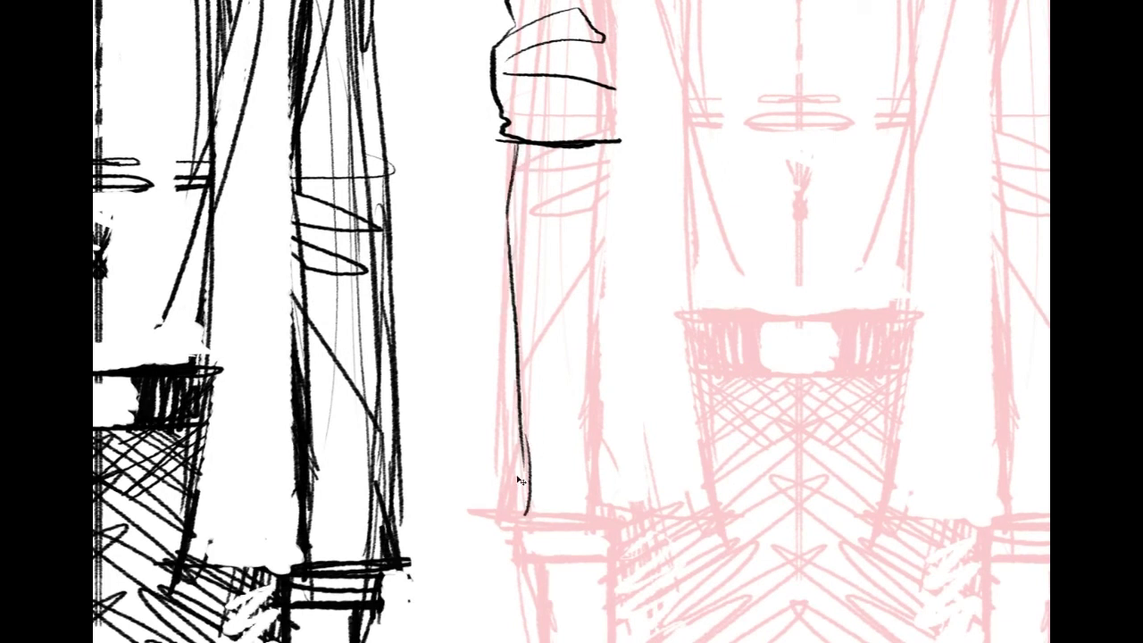
# Step: Extend the forearm outline down towards the hand and add a fold at the inner edge of the upper sleeve
pyautogui.moveTo(527, 449); pyautogui.dragTo(540, 612)
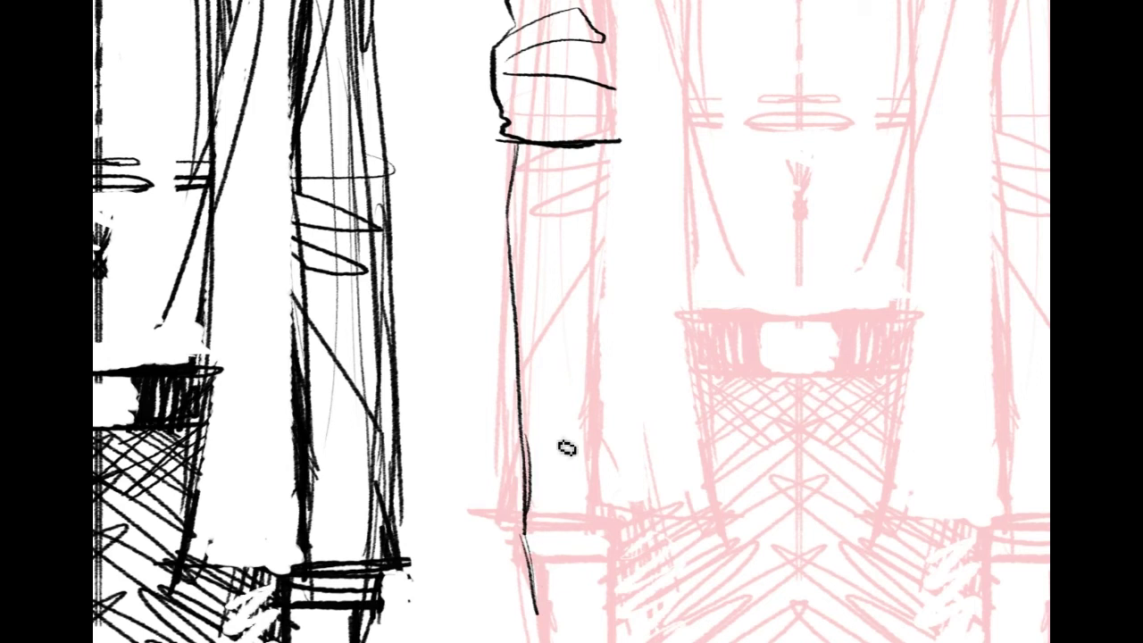
pyautogui.scroll(-1, 672, 267)
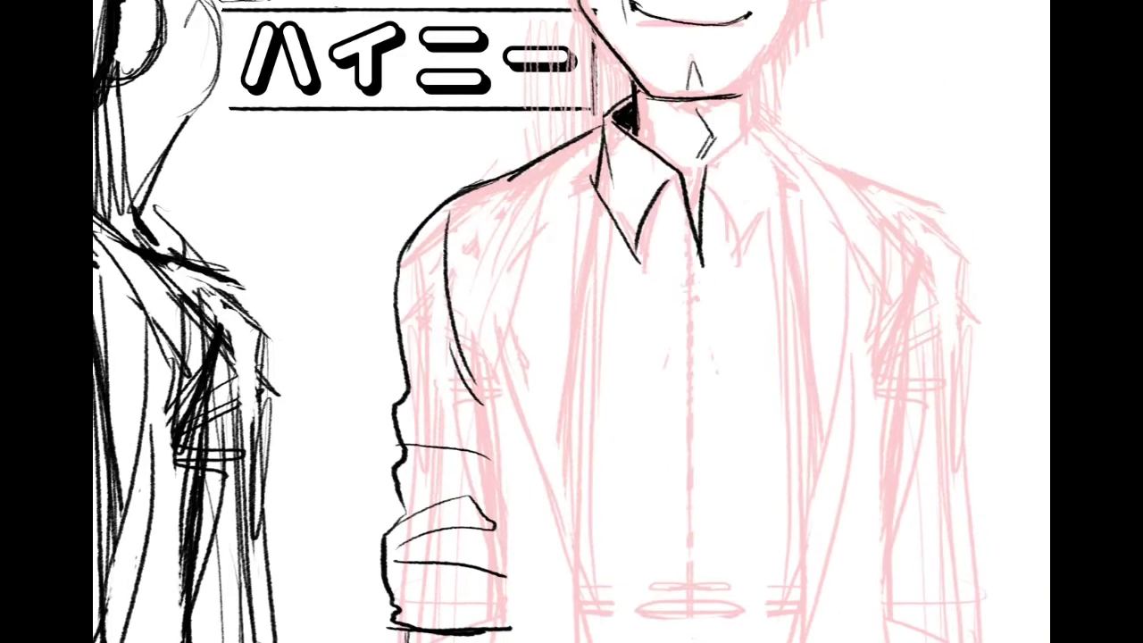
pyautogui.scroll(-3, 540, 321)
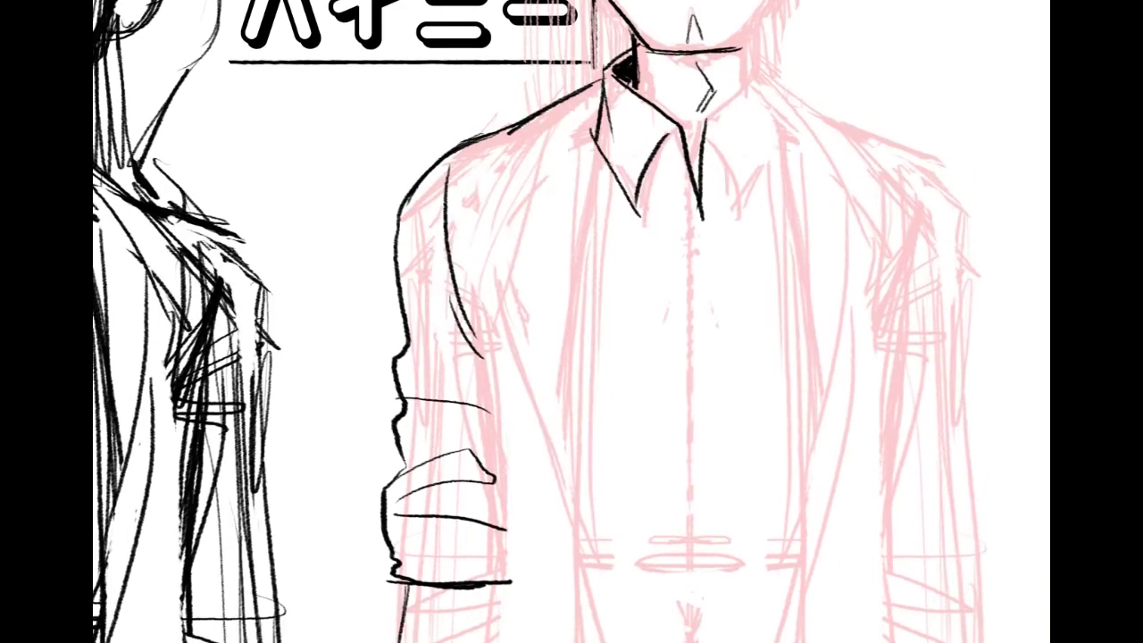
pyautogui.moveTo(401, 360)
pyautogui.mouseDown()
pyautogui.moveTo(452, 350)
pyautogui.moveTo(470, 387)
pyautogui.mouseUp()
pyautogui.moveTo(920, 314); pyautogui.dragTo(998, 157)
pyautogui.moveTo(679, 408); pyautogui.dragTo(679, 392)
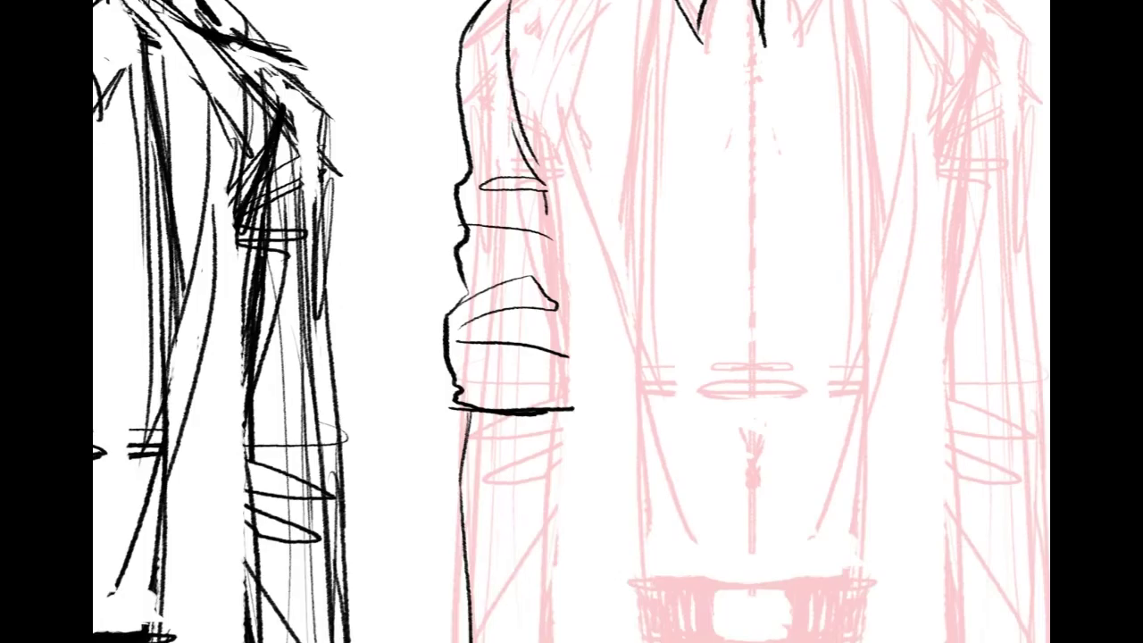
# Step: Draw the shirt's side outline from the sleeve fold to the waist, with fabric folds bunching above the belt
pyautogui.moveTo(560, 229)
pyautogui.mouseDown()
pyautogui.moveTo(569, 426)
pyautogui.moveTo(548, 534)
pyautogui.moveTo(587, 593)
pyautogui.mouseUp()
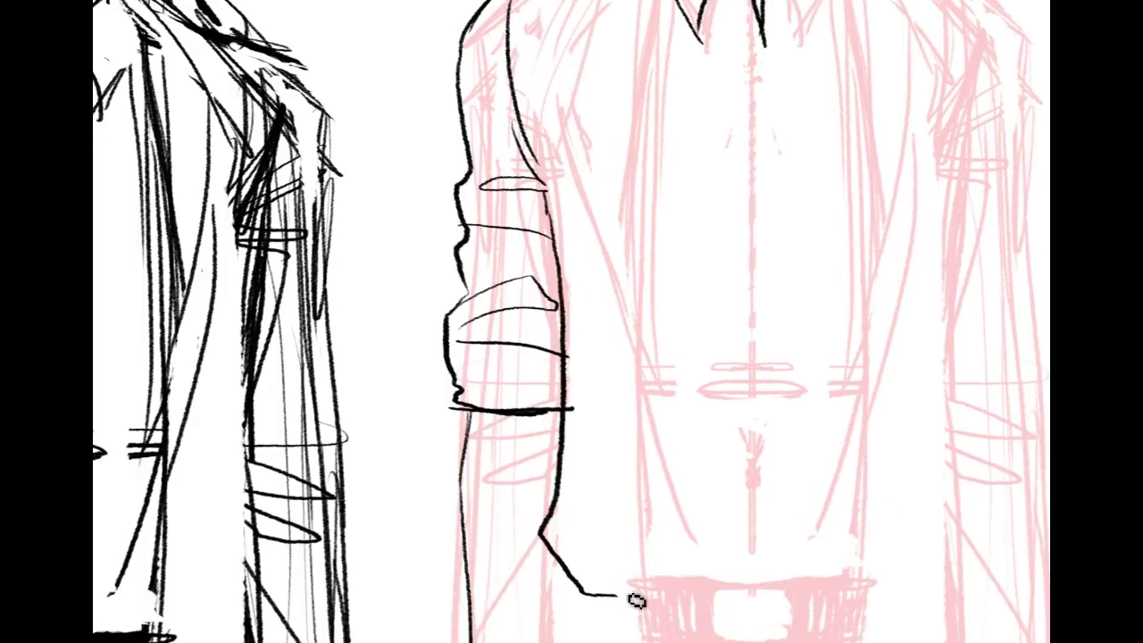
pyautogui.moveTo(584, 520); pyautogui.dragTo(634, 587)
# Step: Draw one half of the belt and its double-outlined rectangular buckle up to the figure's centre line
pyautogui.hscroll(1, 571, 322)
pyautogui.scroll(-15, 809, 451)
pyautogui.hscroll(2, 808, 452)
pyautogui.moveTo(520, 309)
pyautogui.mouseDown()
pyautogui.moveTo(520, 366)
pyautogui.moveTo(711, 382)
pyautogui.mouseUp()
pyautogui.moveTo(589, 318)
pyautogui.mouseDown()
pyautogui.moveTo(714, 324)
pyautogui.moveTo(657, 370)
pyautogui.mouseUp()
pyautogui.moveTo(717, 326); pyautogui.dragTo(658, 326)
pyautogui.moveTo(657, 370)
pyautogui.mouseDown()
pyautogui.moveTo(714, 385)
pyautogui.moveTo(728, 314)
pyautogui.moveTo(674, 347)
pyautogui.moveTo(711, 336)
pyautogui.mouseUp()
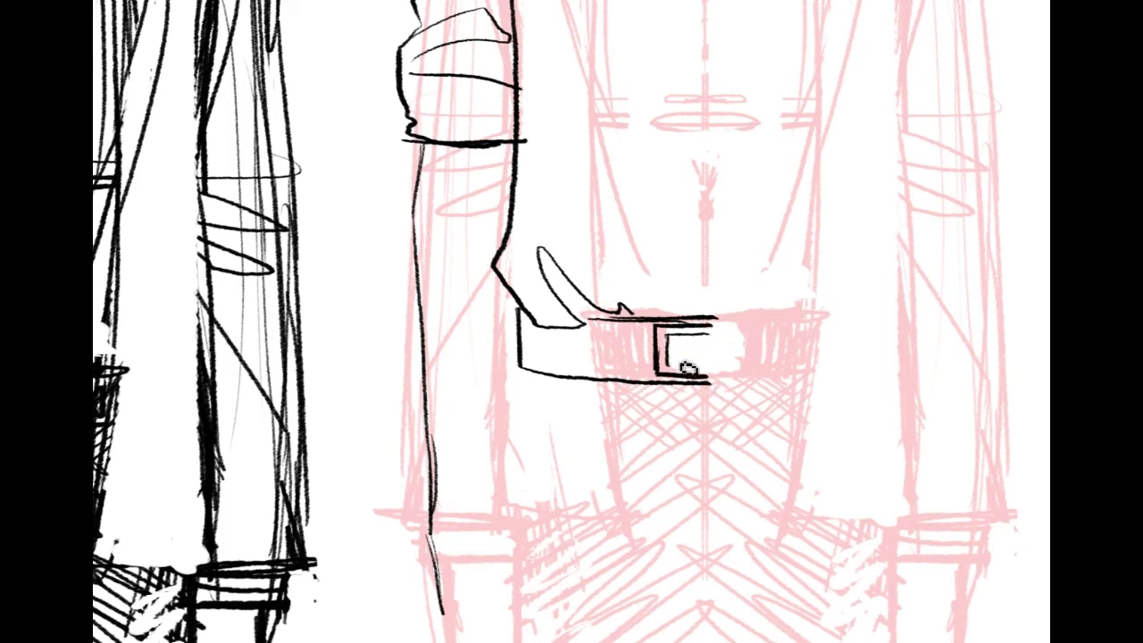
pyautogui.moveTo(666, 368); pyautogui.dragTo(710, 369)
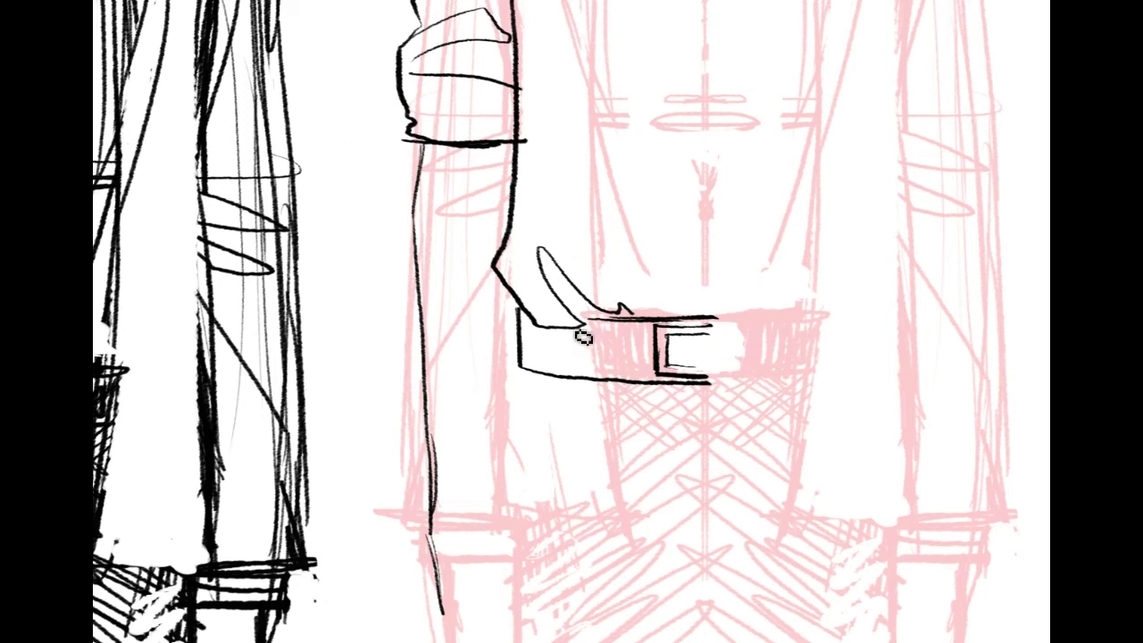
# Step: Erase the shirt folds overlapping the belt and redraw the belt's upper edge out to the hip
pyautogui.moveTo(529, 319)
pyautogui.mouseDown()
pyautogui.moveTo(571, 336)
pyautogui.moveTo(632, 308)
pyautogui.mouseUp()
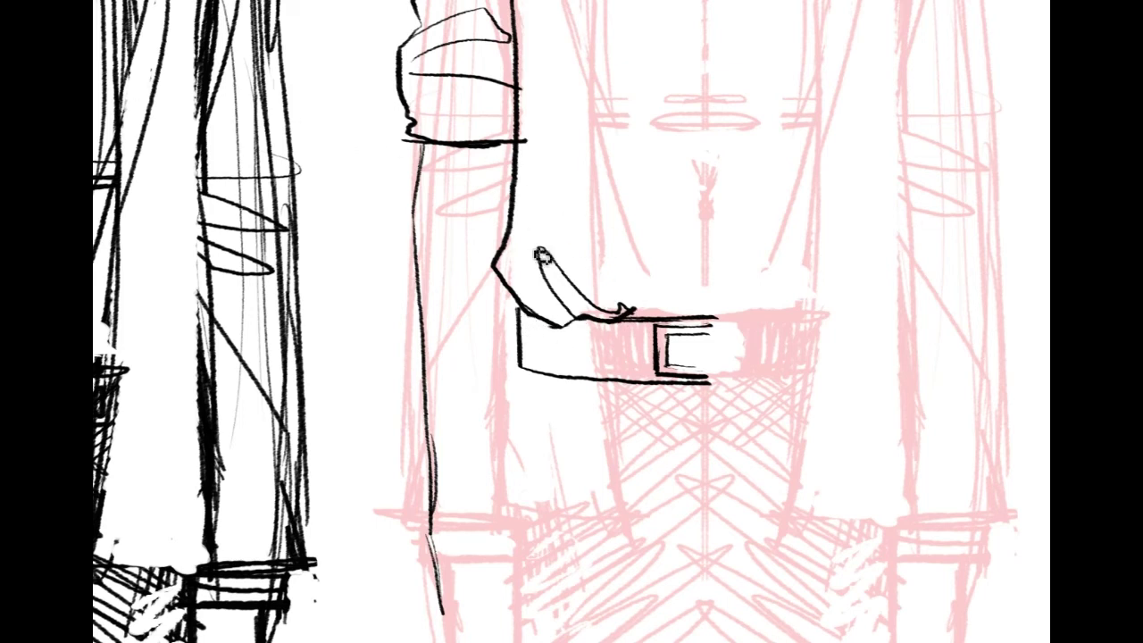
pyautogui.moveTo(571, 267)
pyautogui.mouseDown()
pyautogui.moveTo(532, 308)
pyautogui.moveTo(554, 327)
pyautogui.moveTo(617, 288)
pyautogui.mouseUp()
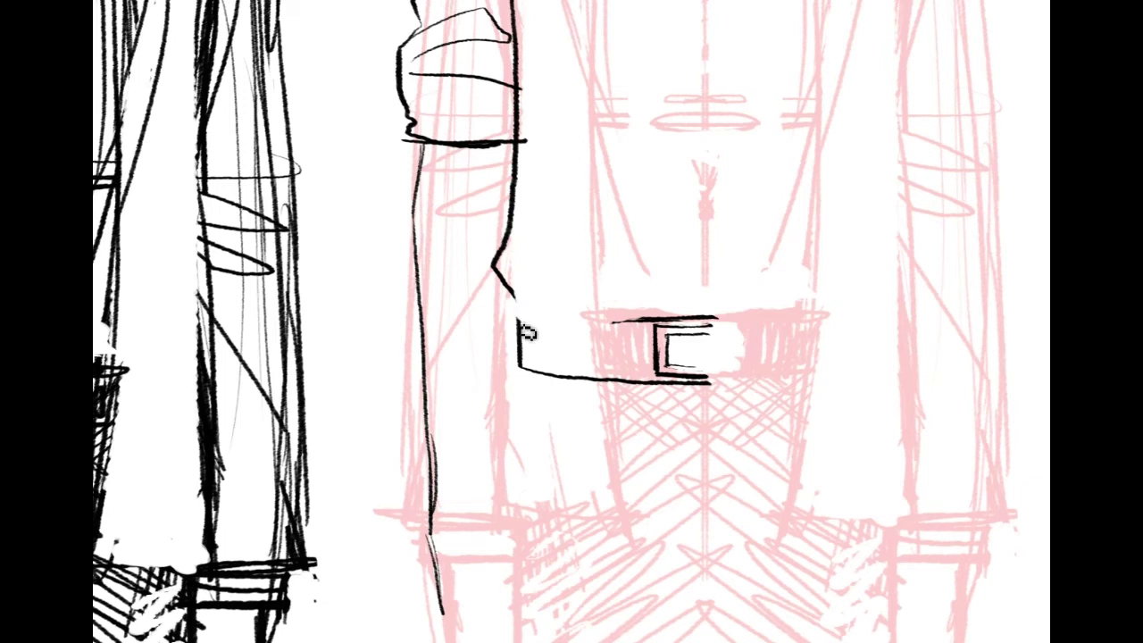
pyautogui.moveTo(518, 314); pyautogui.dragTo(616, 318)
pyautogui.moveTo(521, 375)
pyautogui.mouseDown()
pyautogui.moveTo(517, 394)
pyautogui.moveTo(594, 480)
pyautogui.mouseUp()
pyautogui.moveTo(529, 396); pyautogui.dragTo(636, 475)
pyautogui.moveTo(871, 573)
pyautogui.mouseDown()
pyautogui.moveTo(884, 494)
pyautogui.moveTo(949, 446)
pyautogui.mouseUp()
pyautogui.moveTo(598, 260); pyautogui.dragTo(596, 576)
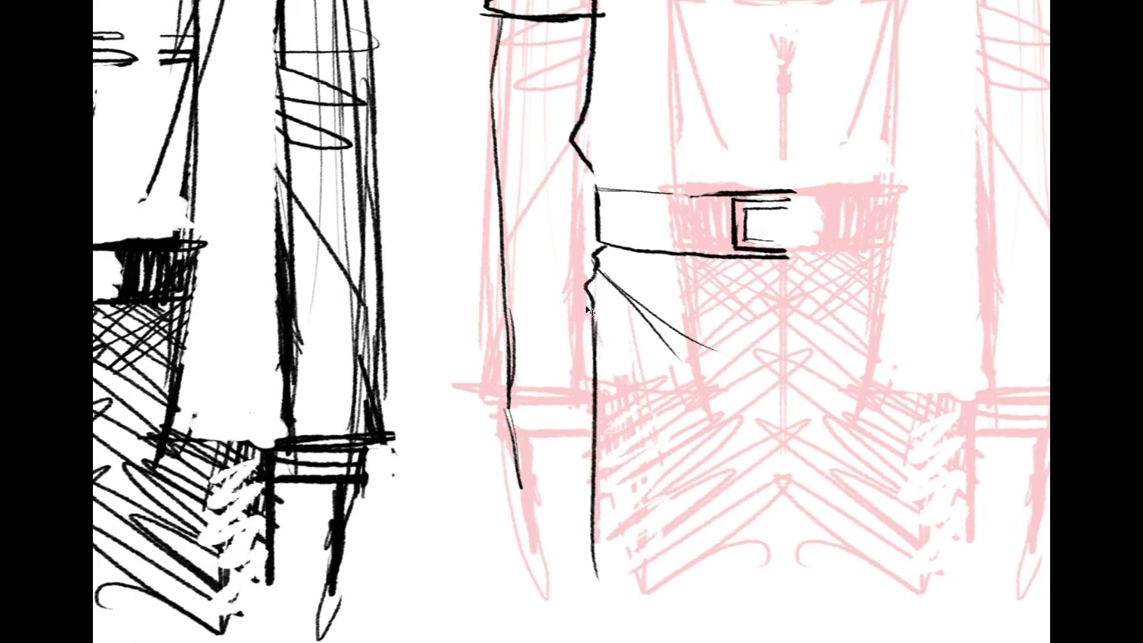
pyautogui.moveTo(592, 309); pyautogui.dragTo(594, 502)
pyautogui.hotkey('ctrl', 'z')
pyautogui.hotkey('ctrl', 'z')
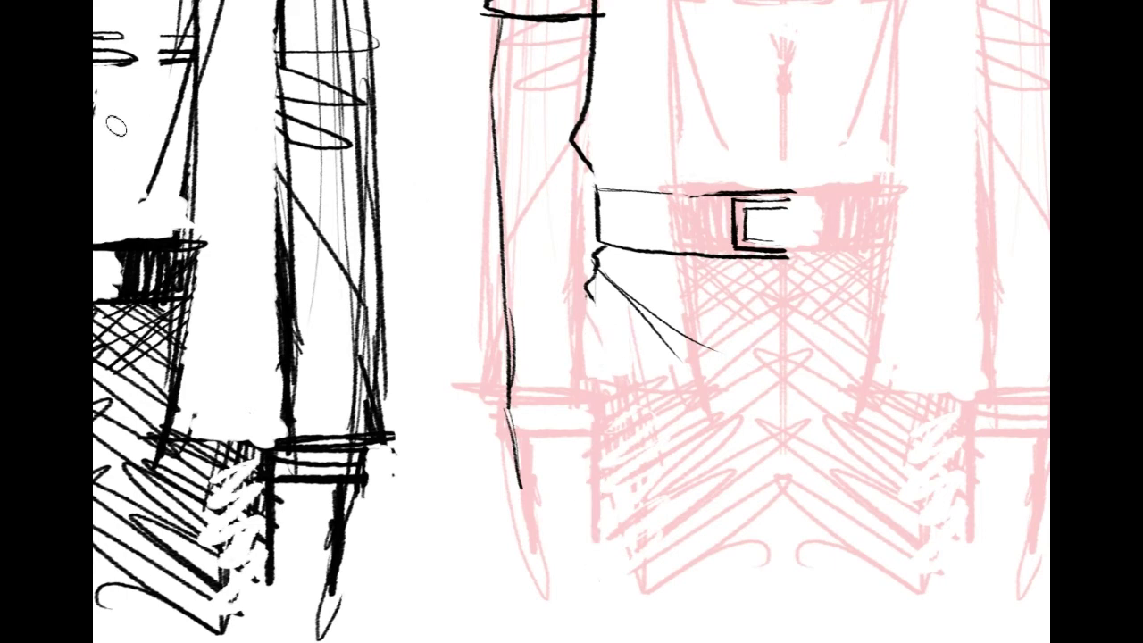
# Step: Draw the outer leg outline down from the belt and rework the hip contour where belt and trousers meet
pyautogui.moveTo(582, 302); pyautogui.dragTo(593, 532)
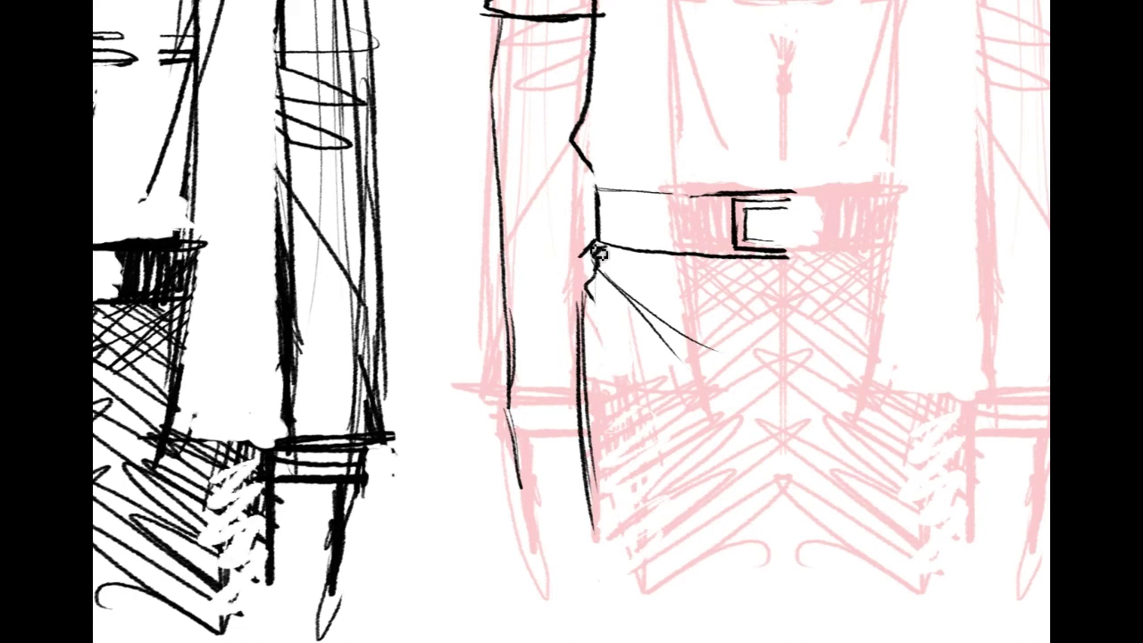
pyautogui.moveTo(596, 240); pyautogui.dragTo(582, 322)
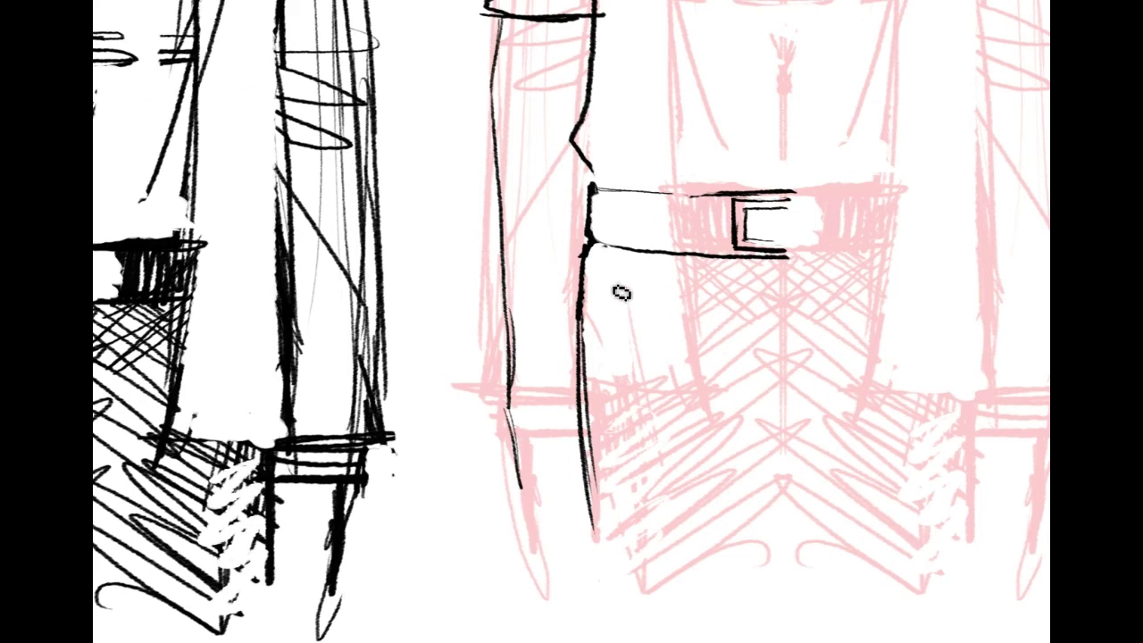
# Step: Draw the trousers' central inseam with a short crossbar and the vertical fly lines beneath the belt buckle
pyautogui.moveTo(600, 283); pyautogui.dragTo(796, 395)
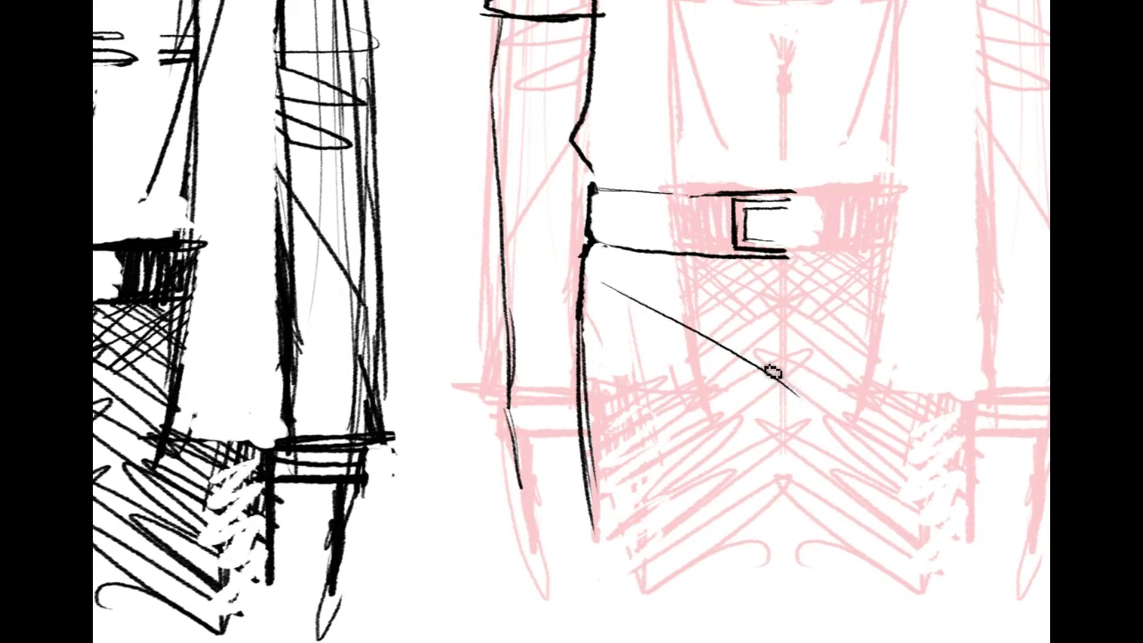
pyautogui.hotkey('ctrl', 'z')
pyautogui.moveTo(798, 394)
pyautogui.mouseDown()
pyautogui.moveTo(767, 396)
pyautogui.moveTo(806, 573)
pyautogui.mouseUp()
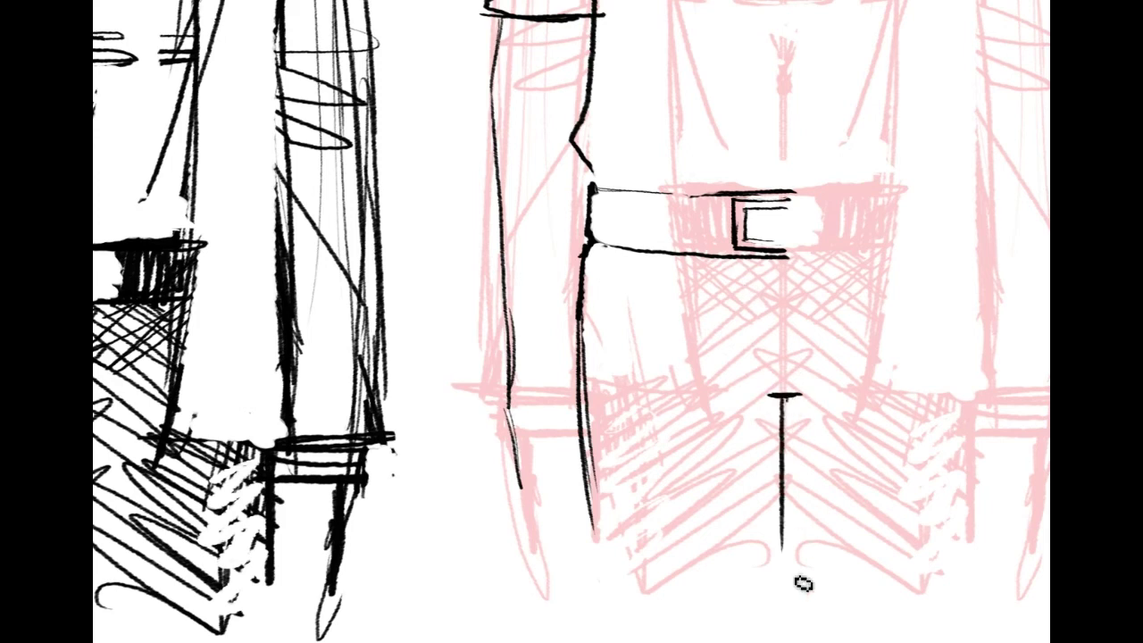
pyautogui.moveTo(759, 260)
pyautogui.mouseDown()
pyautogui.moveTo(780, 366)
pyautogui.moveTo(770, 358)
pyautogui.moveTo(797, 359)
pyautogui.mouseUp()
pyautogui.moveTo(795, 270); pyautogui.dragTo(804, 357)
pyautogui.hotkey('ctrl', 'z')
pyautogui.moveTo(797, 266); pyautogui.dragTo(796, 383)
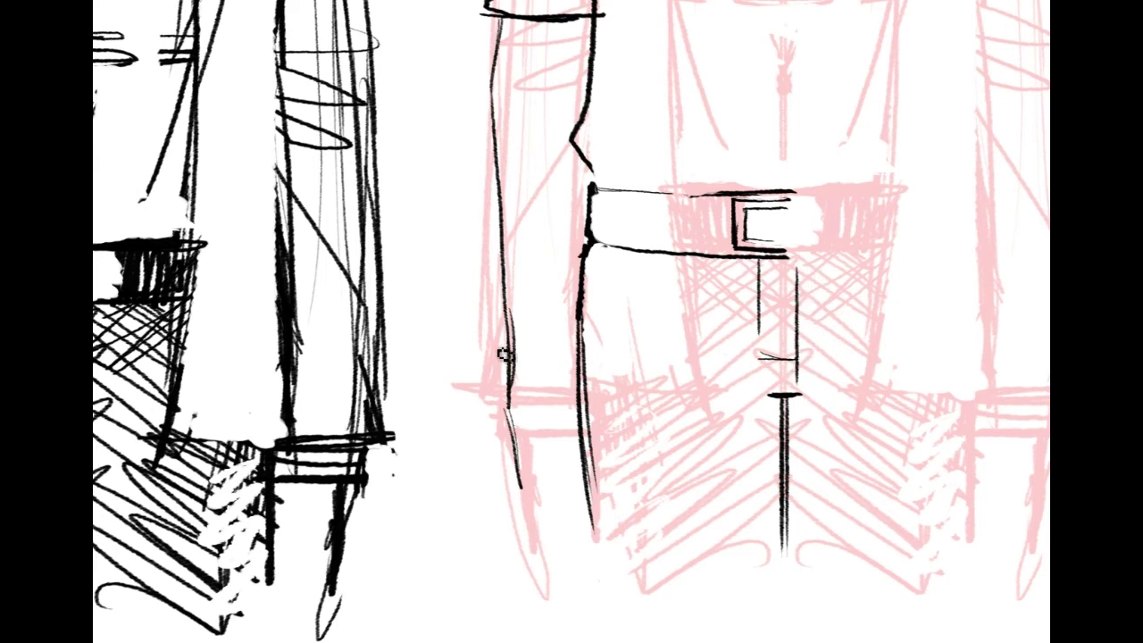
# Step: Draw the outer contour of the hand below the forearm and hatch short diagonal strokes across the outer forearm
pyautogui.moveTo(513, 420)
pyautogui.mouseDown()
pyautogui.moveTo(571, 602)
pyautogui.moveTo(594, 615)
pyautogui.mouseUp()
pyautogui.moveTo(561, 76)
pyautogui.mouseDown()
pyautogui.moveTo(559, 155)
pyautogui.moveTo(577, 218)
pyautogui.mouseUp()
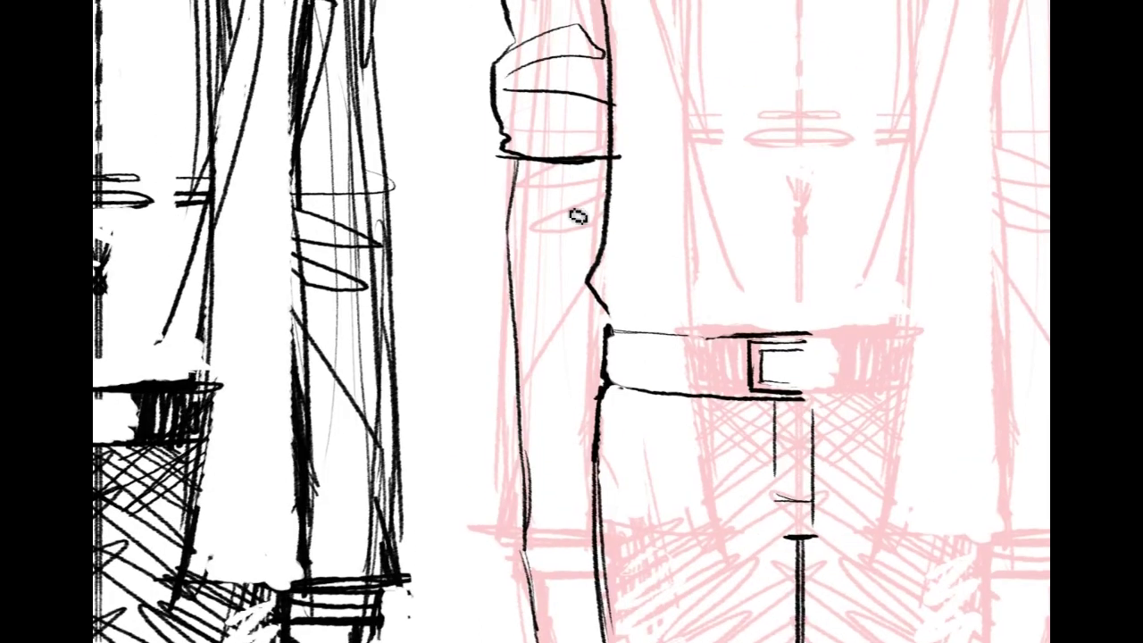
pyautogui.moveTo(497, 246); pyautogui.dragTo(543, 193)
pyautogui.moveTo(501, 246); pyautogui.dragTo(540, 209)
pyautogui.moveTo(491, 265)
pyautogui.mouseDown()
pyautogui.moveTo(535, 227)
pyautogui.moveTo(494, 279)
pyautogui.mouseUp()
pyautogui.moveTo(532, 253); pyautogui.dragTo(495, 293)
pyautogui.moveTo(529, 268); pyautogui.dragTo(500, 305)
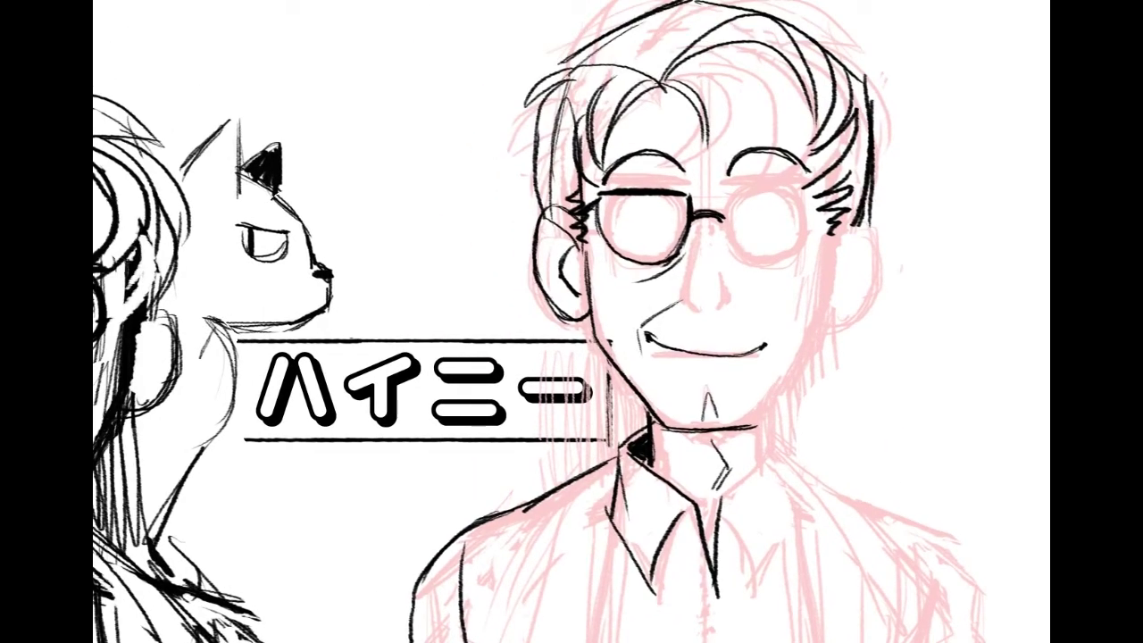
# Step: Add an upswept tuft to the hair above the forehead and jagged tufts along the jaw
pyautogui.scroll(2, 571, 321)
pyautogui.moveTo(657, 184); pyautogui.dragTo(695, 88)
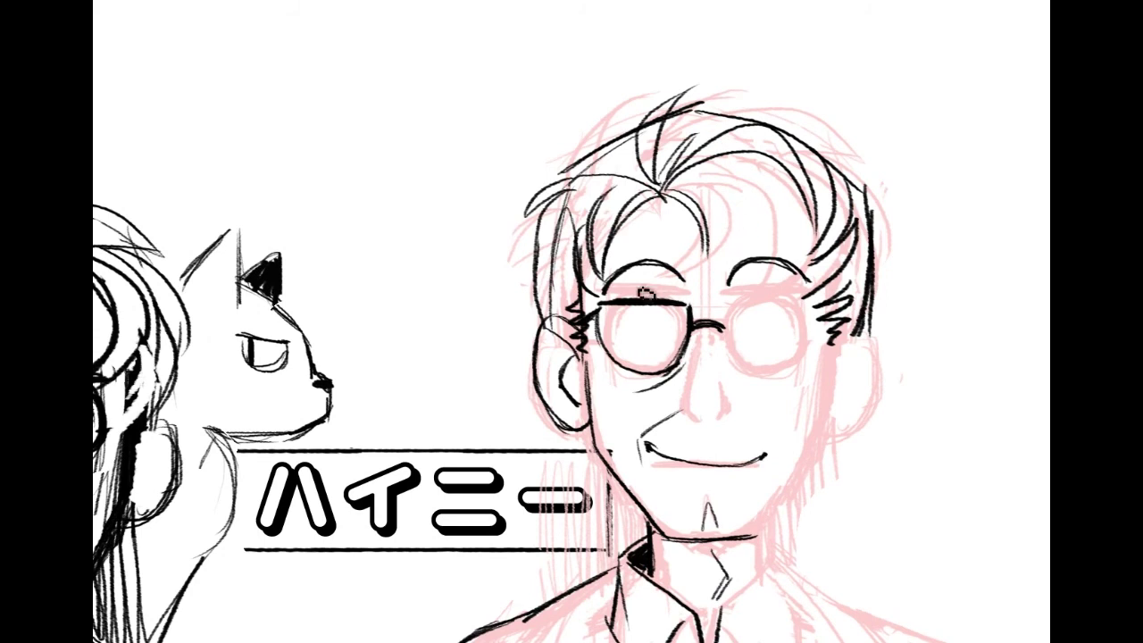
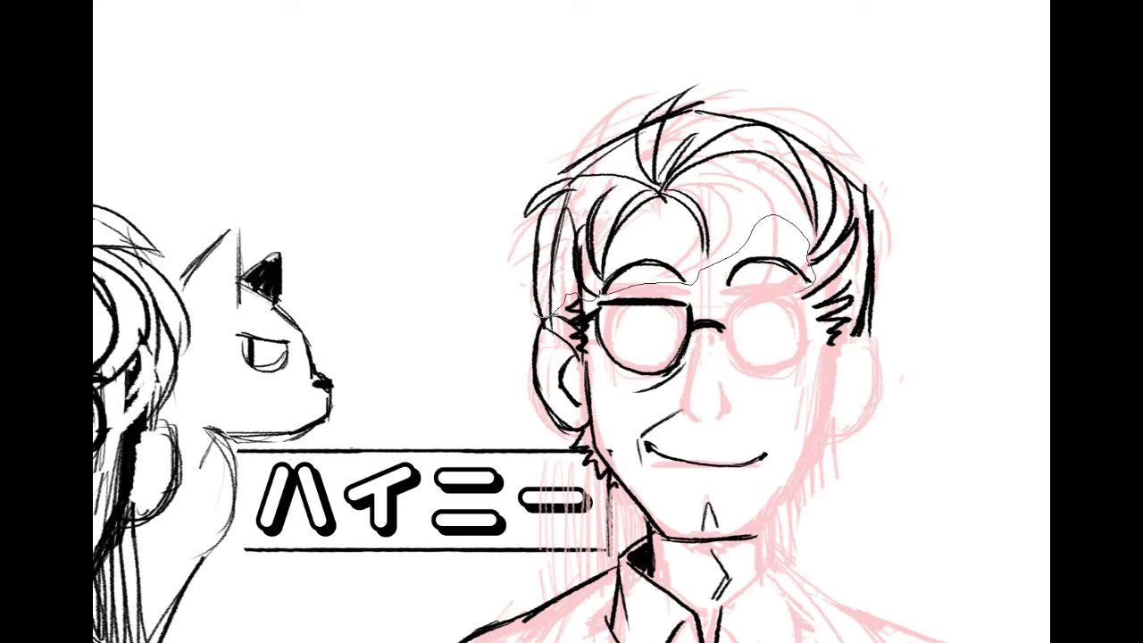
# Step: Lasso the hair, mouth, chin mark and throat mark together in one combined selection
pyautogui.moveTo(898, 357)
pyautogui.mouseDown()
pyautogui.moveTo(650, 52)
pyautogui.moveTo(457, 299)
pyautogui.mouseUp()
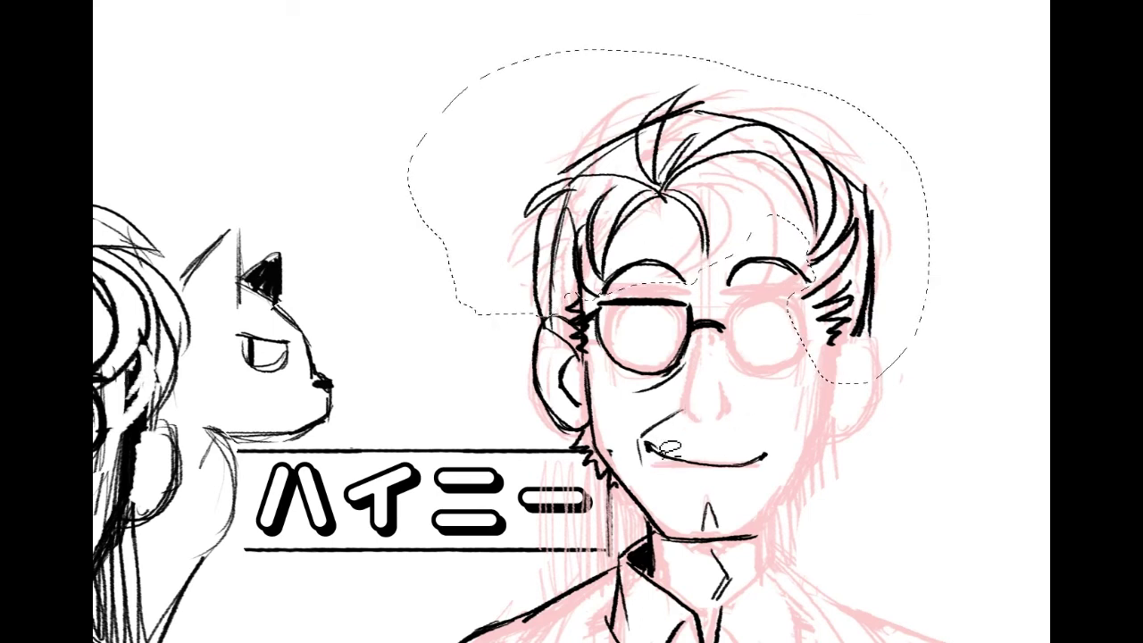
pyautogui.moveTo(765, 489); pyautogui.dragTo(730, 496)
pyautogui.moveTo(772, 413); pyautogui.dragTo(792, 441)
pyautogui.moveTo(642, 474); pyautogui.dragTo(639, 470)
pyautogui.moveTo(739, 510); pyautogui.dragTo(720, 487)
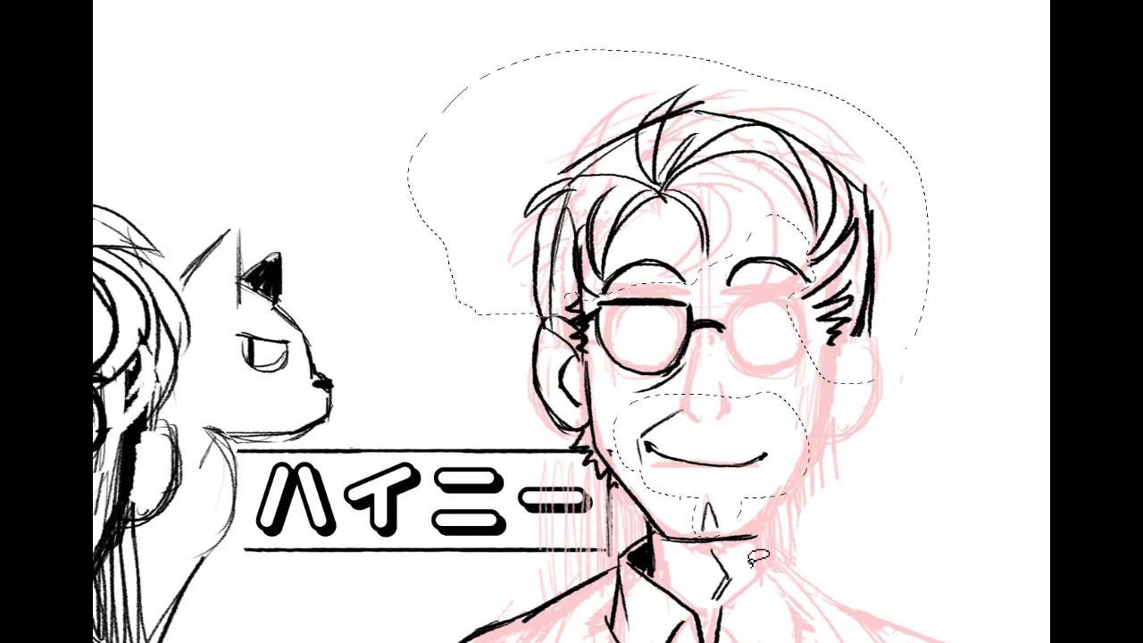
pyautogui.moveTo(720, 548)
pyautogui.mouseDown()
pyautogui.moveTo(739, 573)
pyautogui.moveTo(723, 550)
pyautogui.mouseUp()
# Step: Clear the selection and place a mirrored copy of the half-drawn face and body line art on the figure's other half
pyautogui.moveTo(808, 550)
pyautogui.mouseDown()
pyautogui.moveTo(939, 347)
pyautogui.moveTo(838, 156)
pyautogui.mouseUp()
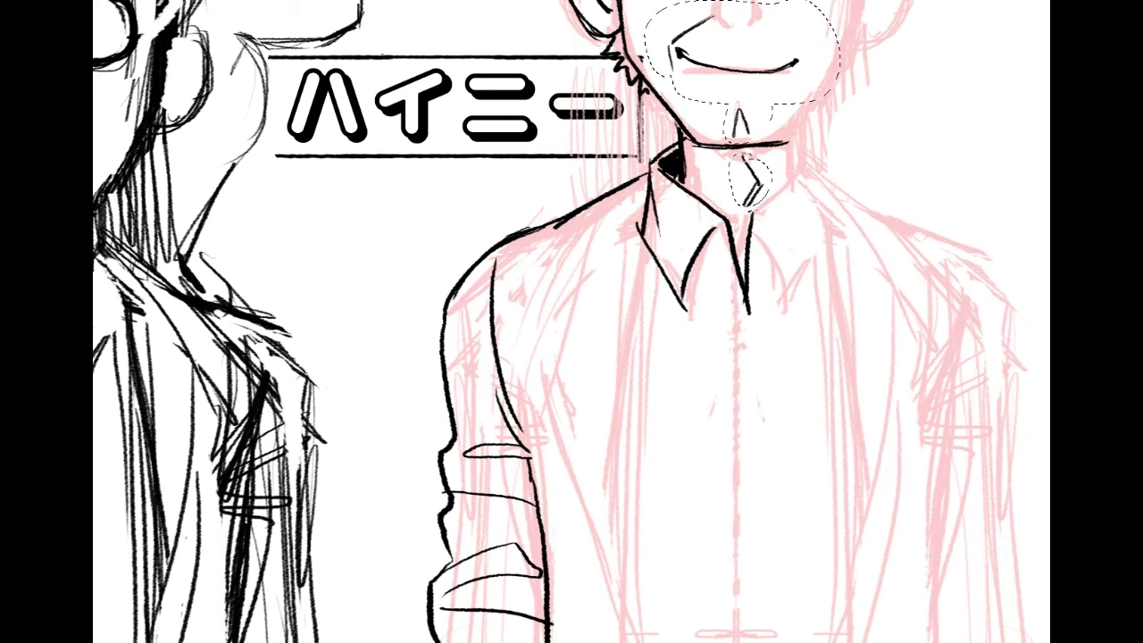
pyautogui.scroll(-6, 571, 321)
pyautogui.scroll(-8, 572, 322)
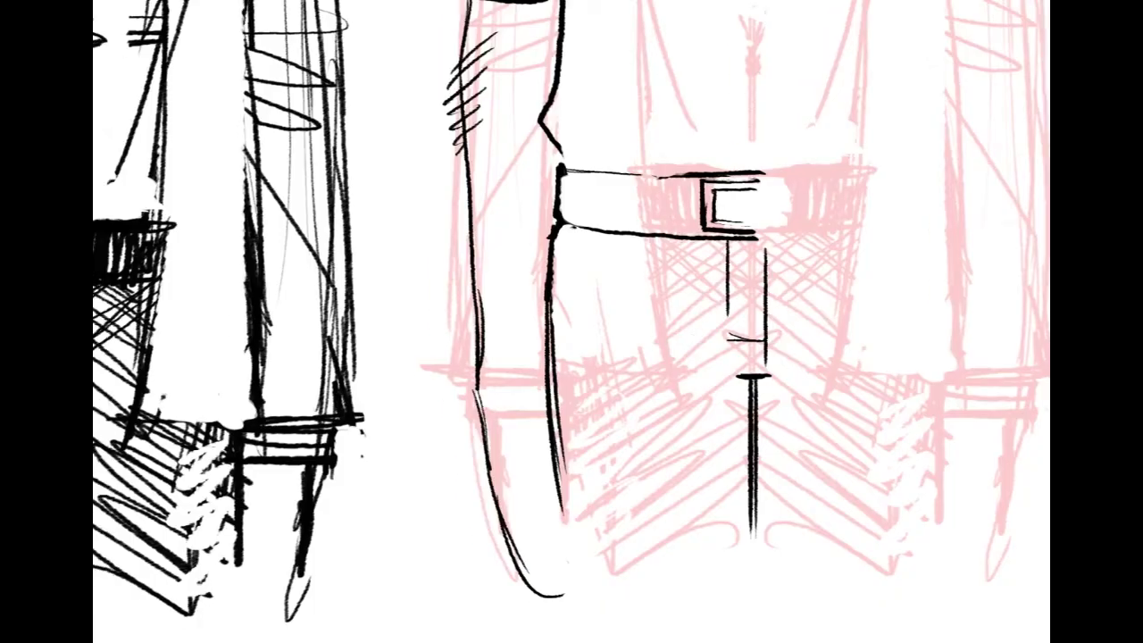
pyautogui.scroll(20, 572, 321)
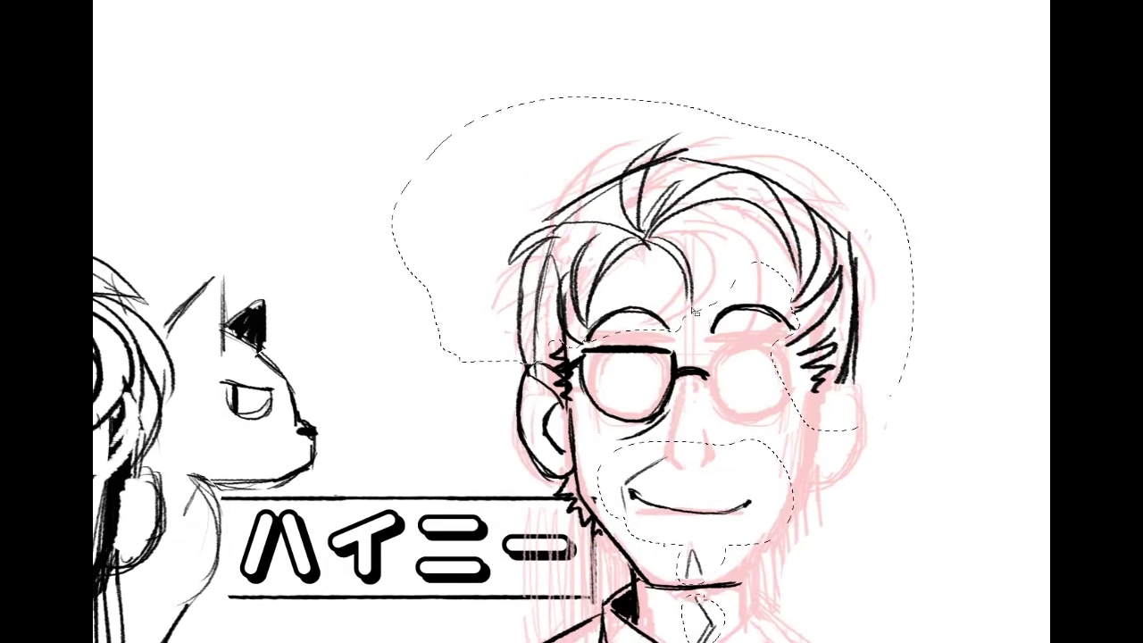
pyautogui.hotkey('ctrl', 'd')
pyautogui.hotkey('ctrl', 't')
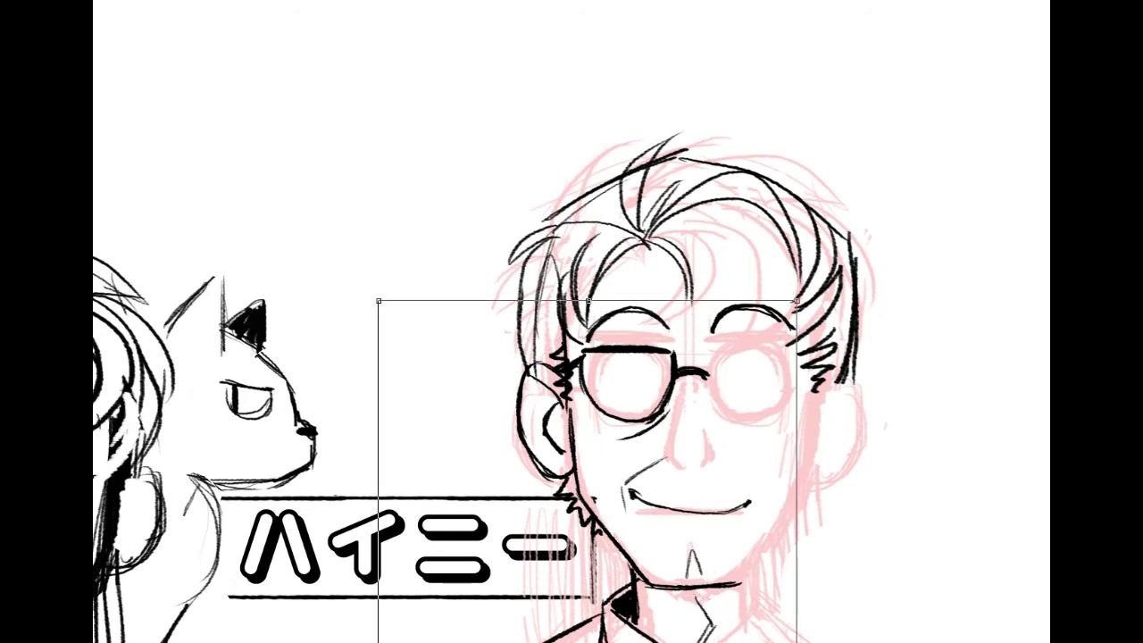
pyautogui.click(424, 210)
pyautogui.moveTo(601, 430)
pyautogui.mouseDown()
pyautogui.moveTo(822, 437)
pyautogui.moveTo(808, 438)
pyautogui.mouseUp()
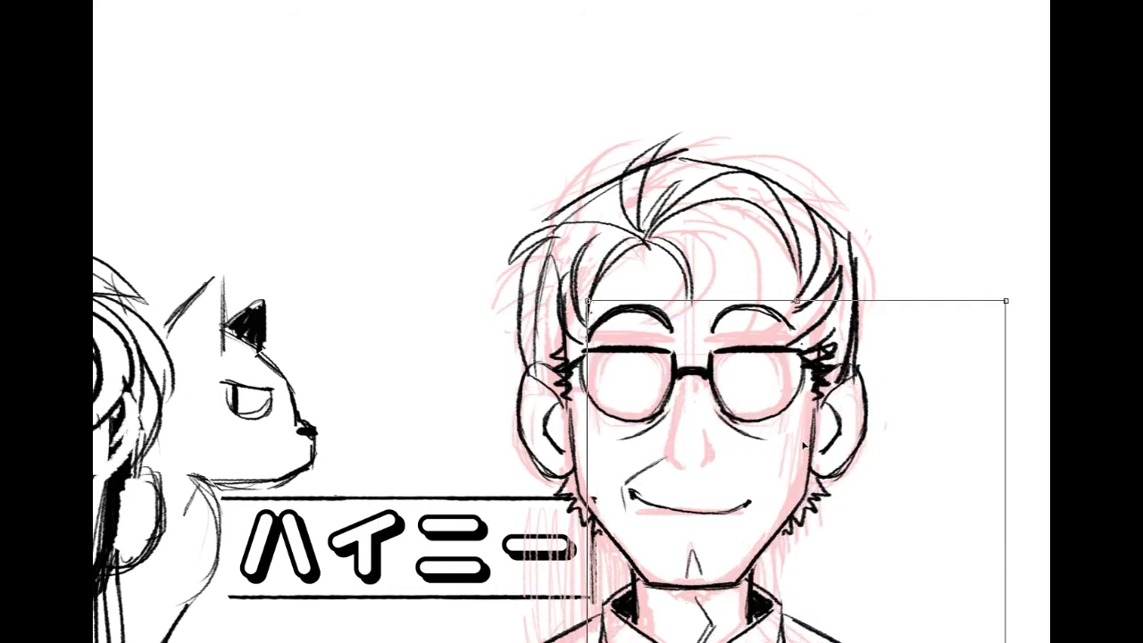
pyautogui.press('Return')
# Step: Draw a diagonal crease across the upper thigh, running from the hip towards the top of the inseam
pyautogui.moveTo(812, 436); pyautogui.dragTo(760, 25)
pyautogui.moveTo(761, 536)
pyautogui.mouseDown()
pyautogui.moveTo(744, 134)
pyautogui.moveTo(703, 383)
pyautogui.moveTo(667, 370)
pyautogui.moveTo(640, 102)
pyautogui.moveTo(699, 196)
pyautogui.mouseUp()
pyautogui.scroll(-3, 571, 321)
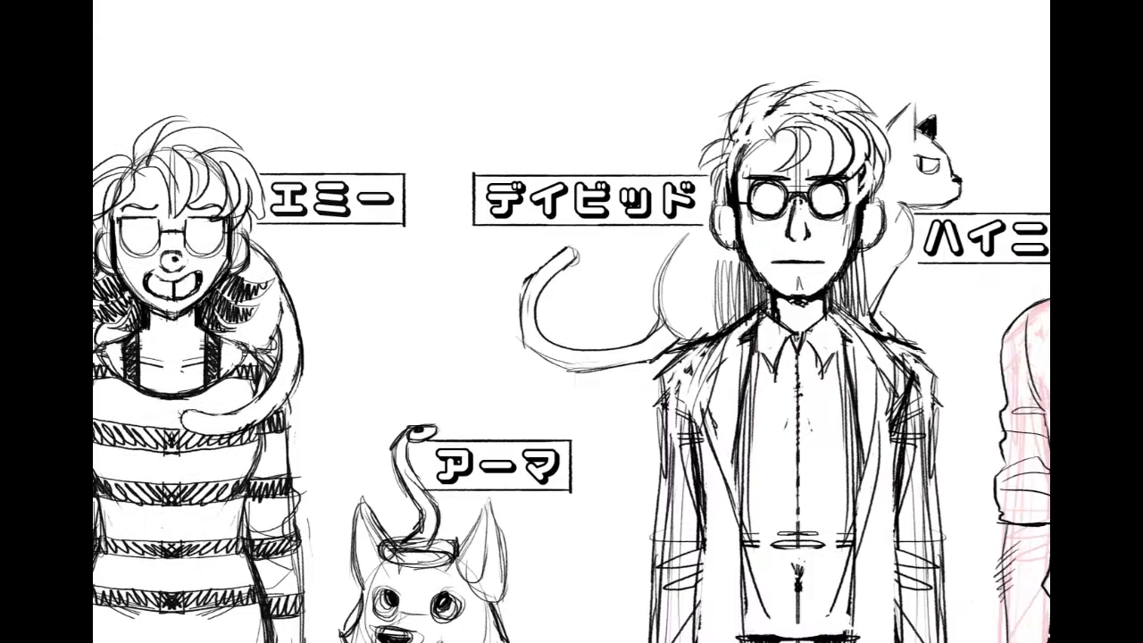
pyautogui.scroll(2, 572, 322)
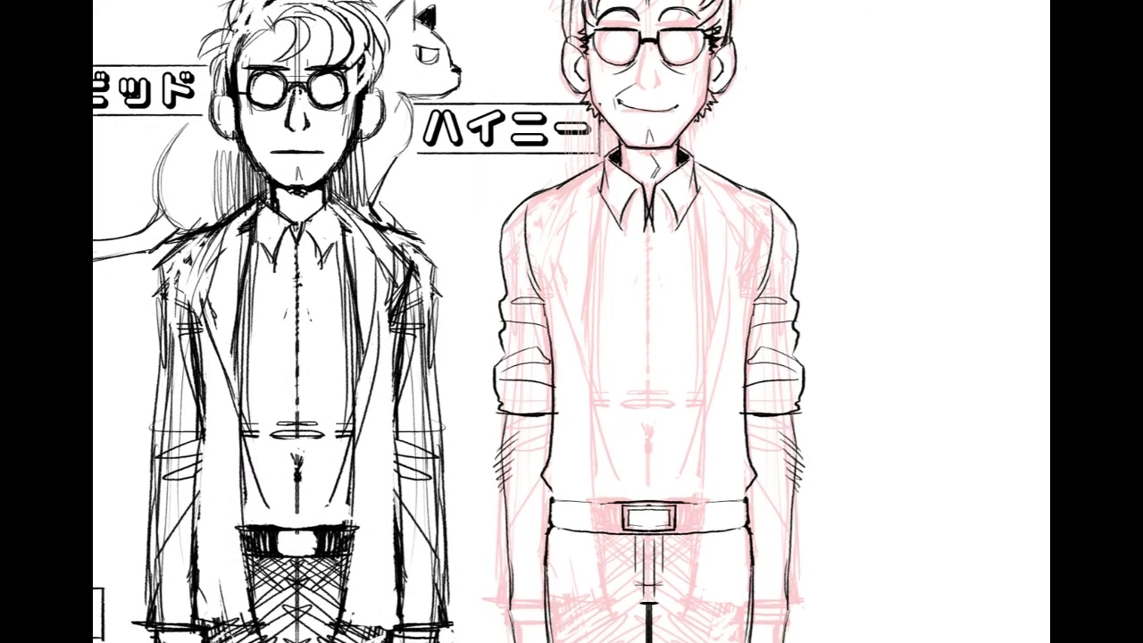
pyautogui.scroll(2, 571, 321)
pyautogui.moveTo(537, 389); pyautogui.dragTo(561, 359)
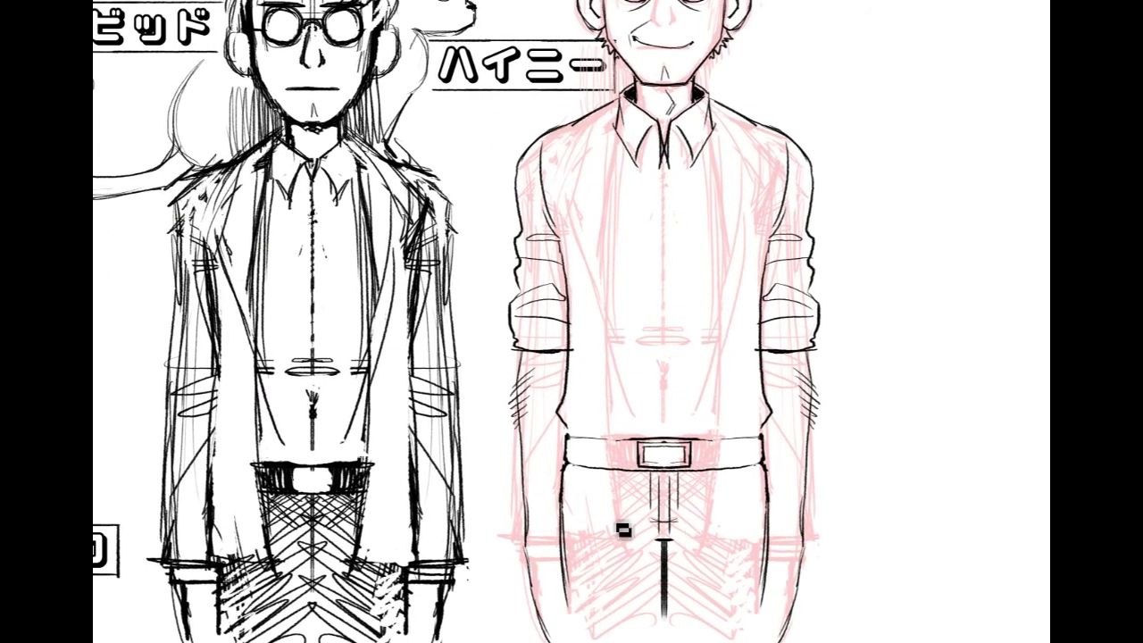
pyautogui.moveTo(580, 507); pyautogui.dragTo(661, 539)
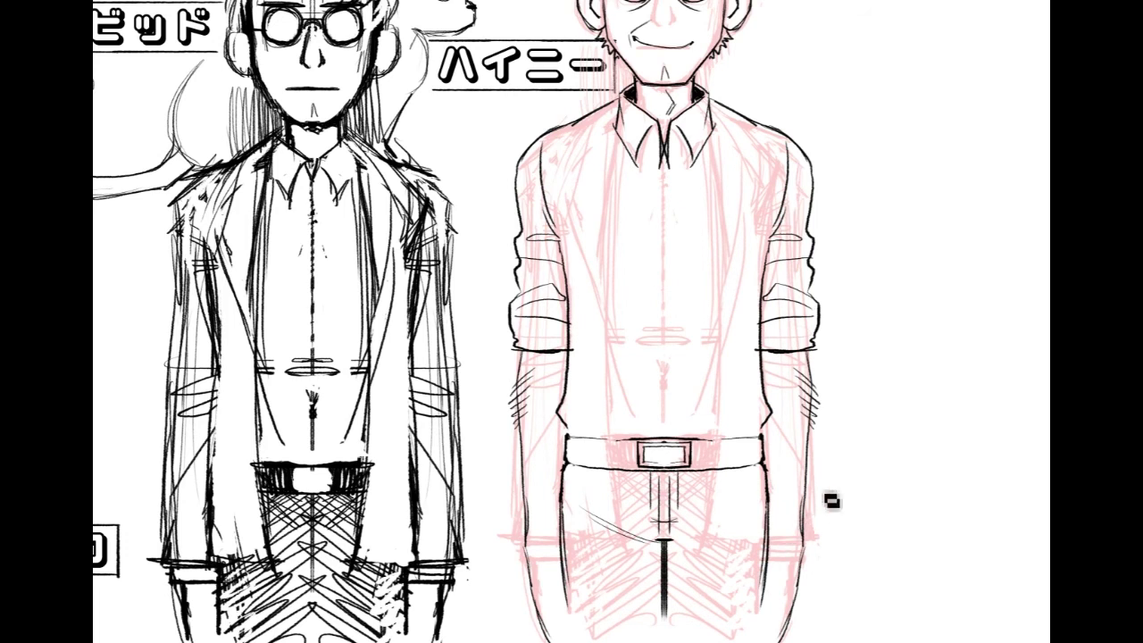
# Step: Try to transform and nudge the belt and trousers line art into alignment with the shirt
pyautogui.moveTo(572, 321)
pyautogui.mouseDown()
pyautogui.moveTo(563, 312)
pyautogui.moveTo(543, 380)
pyautogui.moveTo(548, 298)
pyautogui.mouseUp()
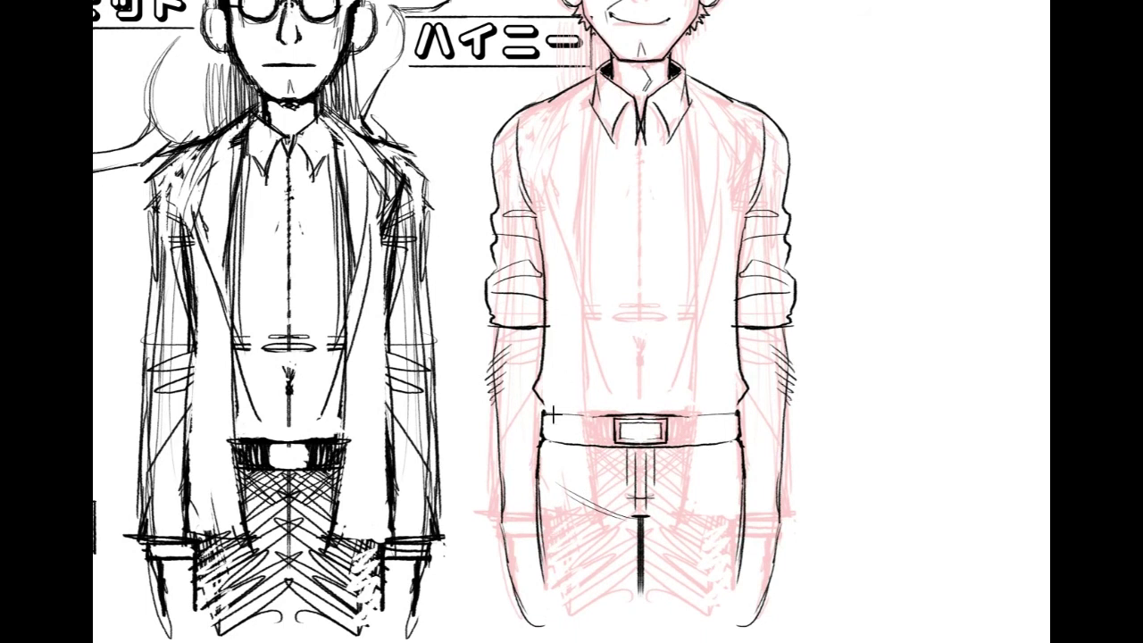
pyautogui.moveTo(759, 434); pyautogui.dragTo(755, 595)
pyautogui.hotkey('ctrl', 't')
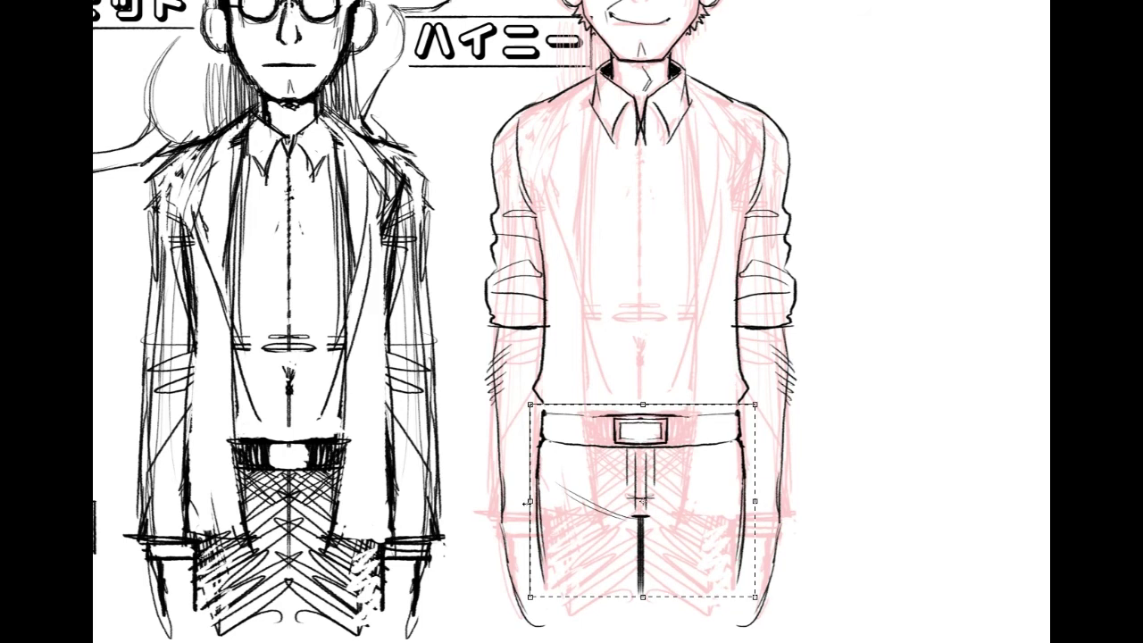
pyautogui.moveTo(523, 503); pyautogui.dragTo(524, 502)
pyautogui.press('Return')
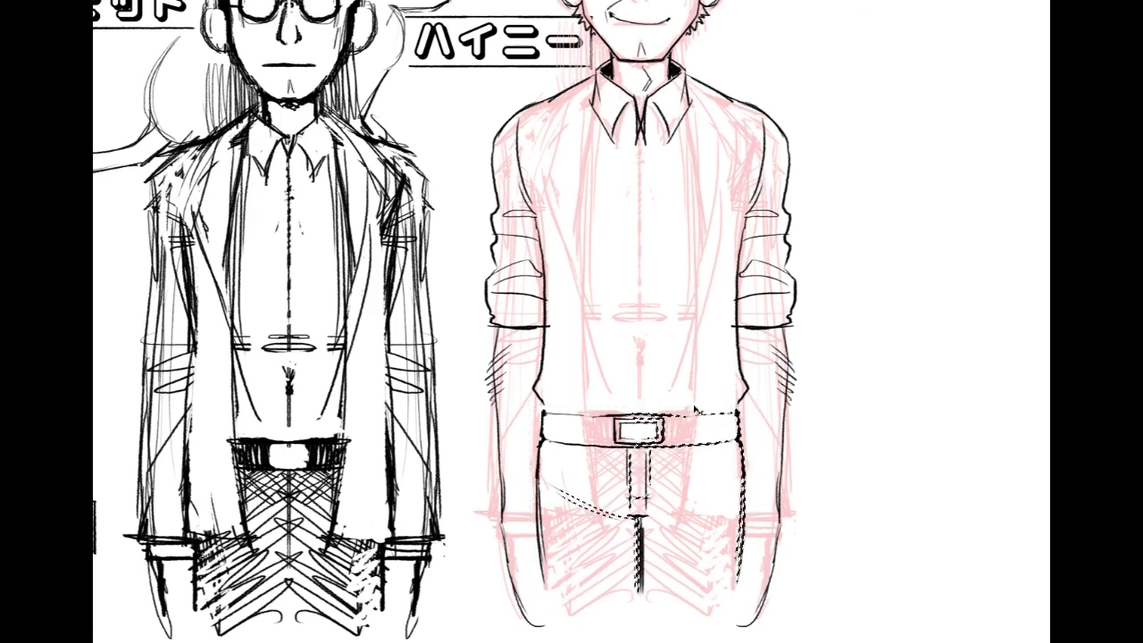
pyautogui.hotkey('ctrl', 'Right')
pyautogui.hotkey('ctrl', 'Right')
pyautogui.hotkey('ctrl', 'Right')
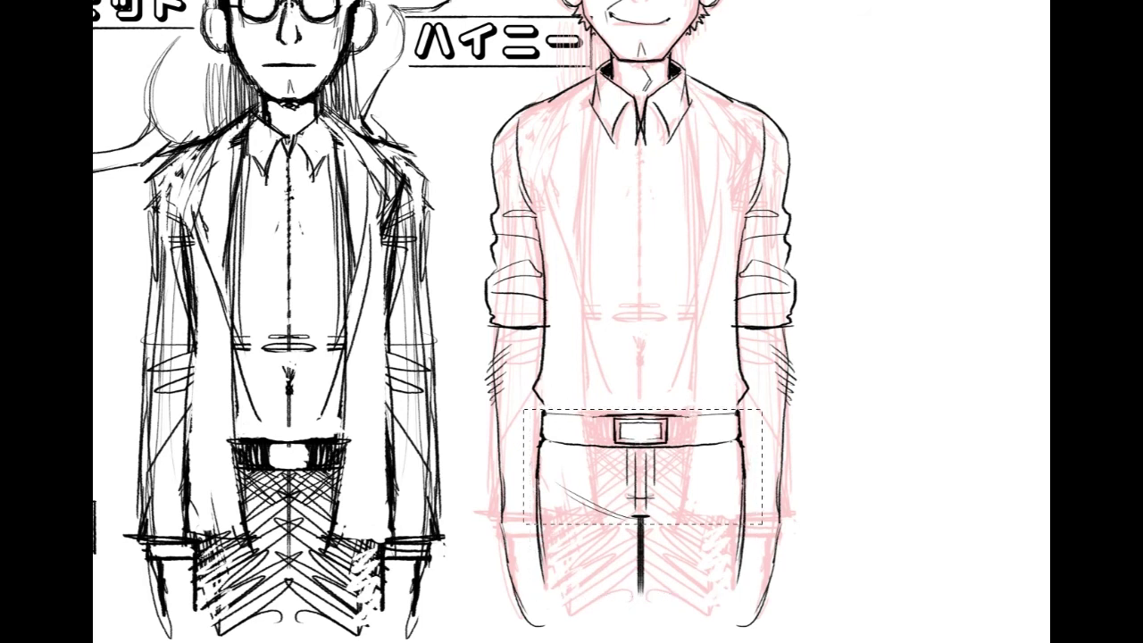
# Step: Widen the belt and trousers line art slightly on both sides and move it lower, leaving a gap below the shirt
pyautogui.hotkey('ctrl', 't')
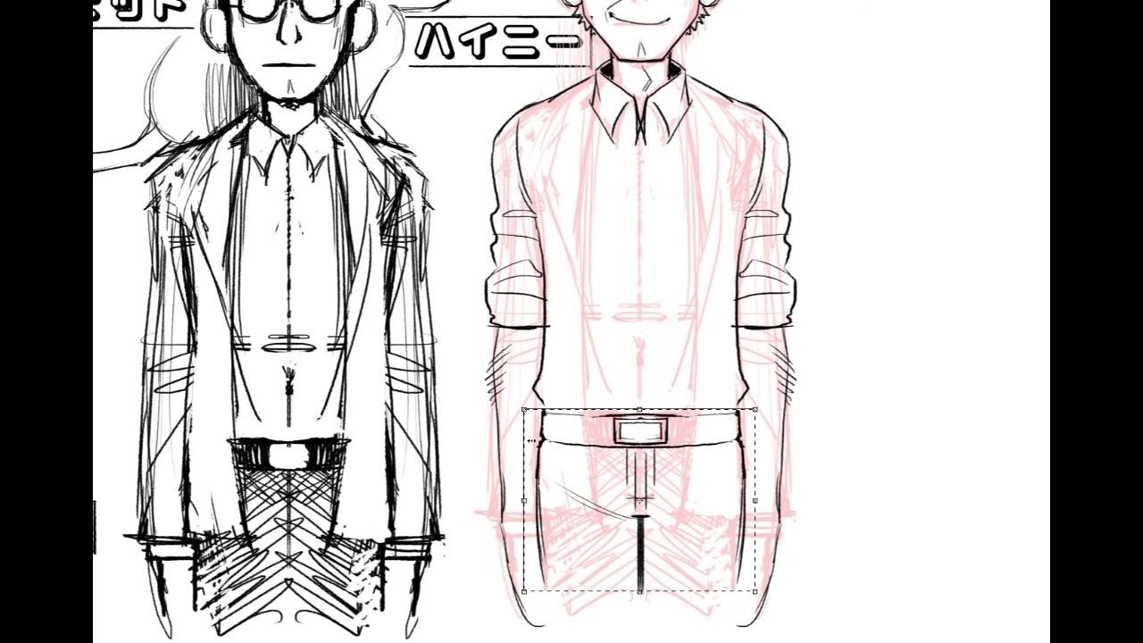
pyautogui.moveTo(524, 501); pyautogui.dragTo(517, 500)
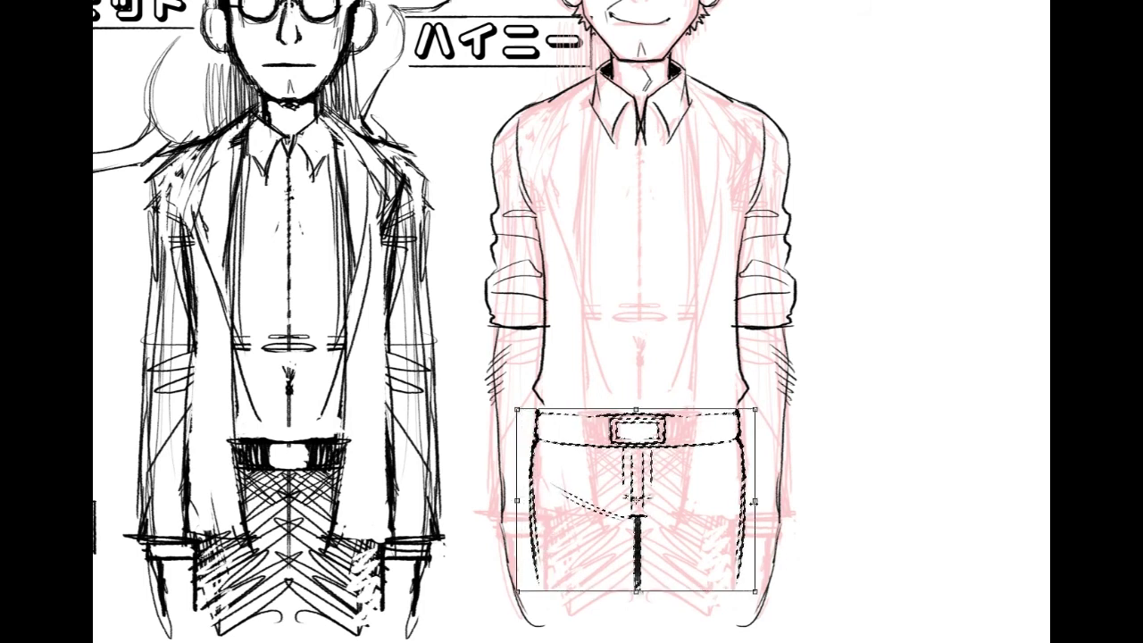
pyautogui.moveTo(755, 501); pyautogui.dragTo(766, 501)
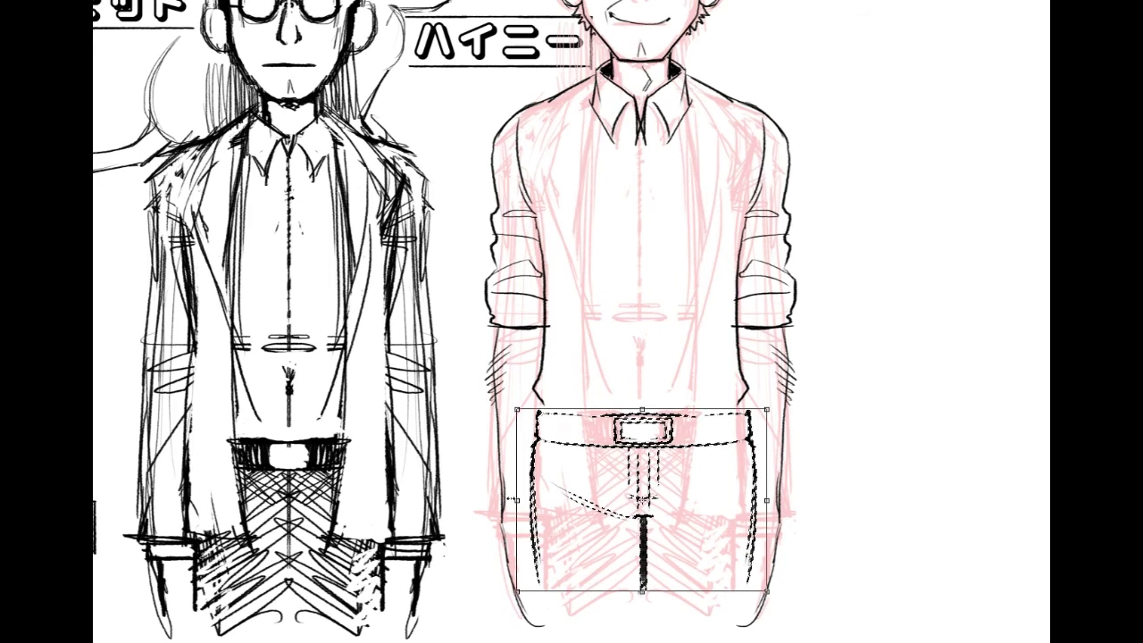
pyautogui.moveTo(705, 474); pyautogui.dragTo(671, 461)
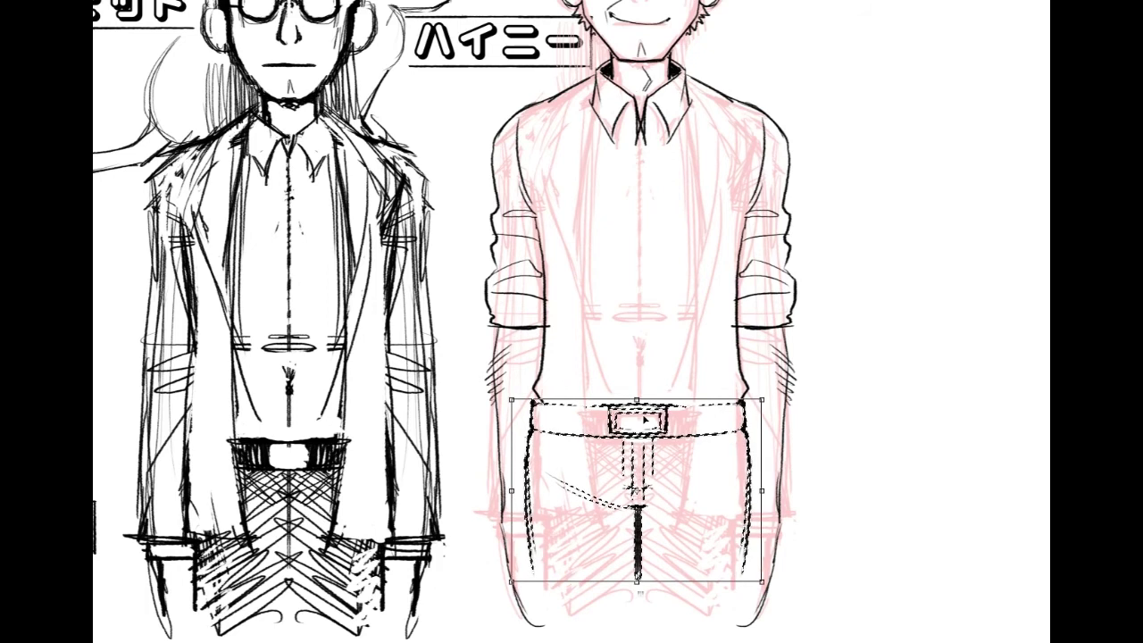
pyautogui.moveTo(715, 477)
pyautogui.mouseDown()
pyautogui.moveTo(713, 535)
pyautogui.moveTo(708, 498)
pyautogui.mouseUp()
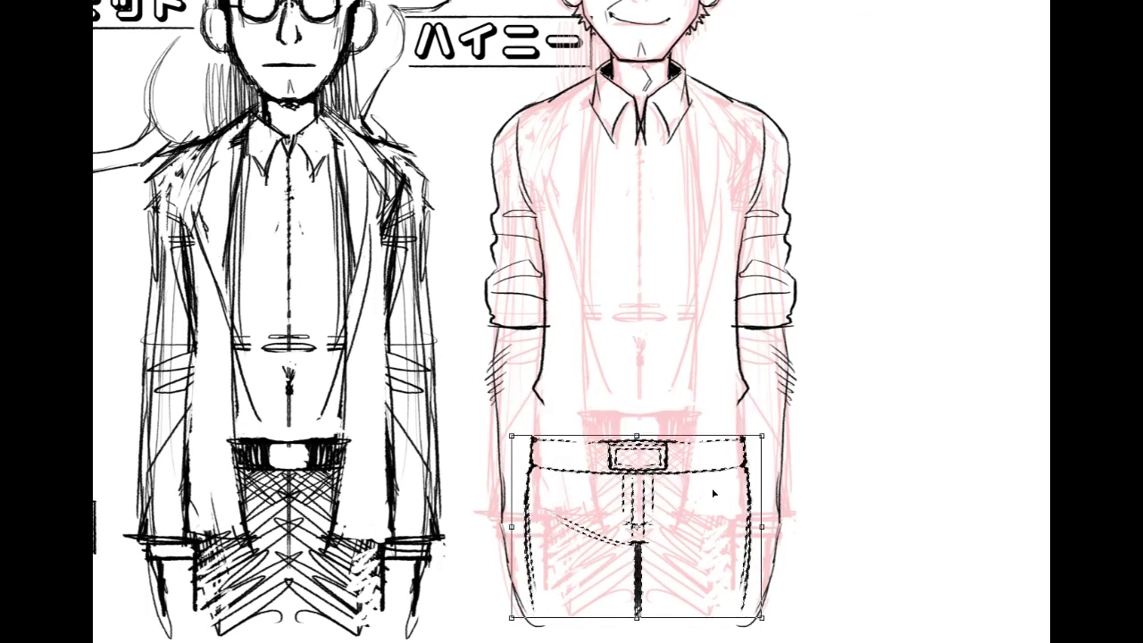
pyautogui.press('Return')
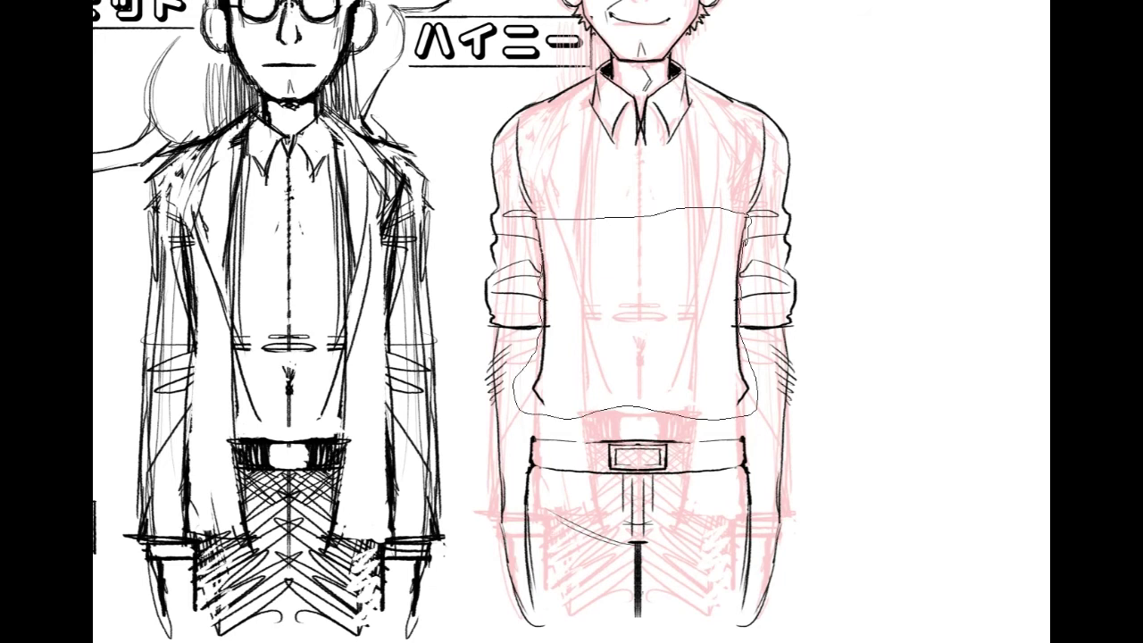
# Step: Select the lower shirt outlines, stretch them down to meet the belt, widen them on both sides, and clear the selection
pyautogui.moveTo(639, 216); pyautogui.dragTo(615, 218)
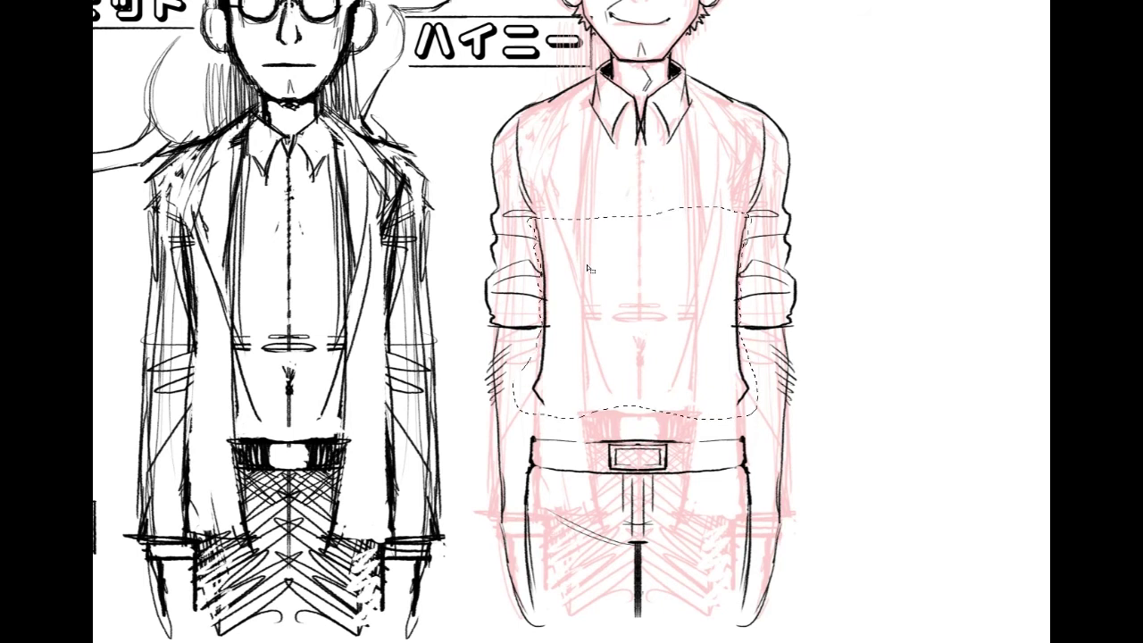
pyautogui.hotkey('ctrl', 't')
pyautogui.moveTo(638, 443); pyautogui.dragTo(637, 444)
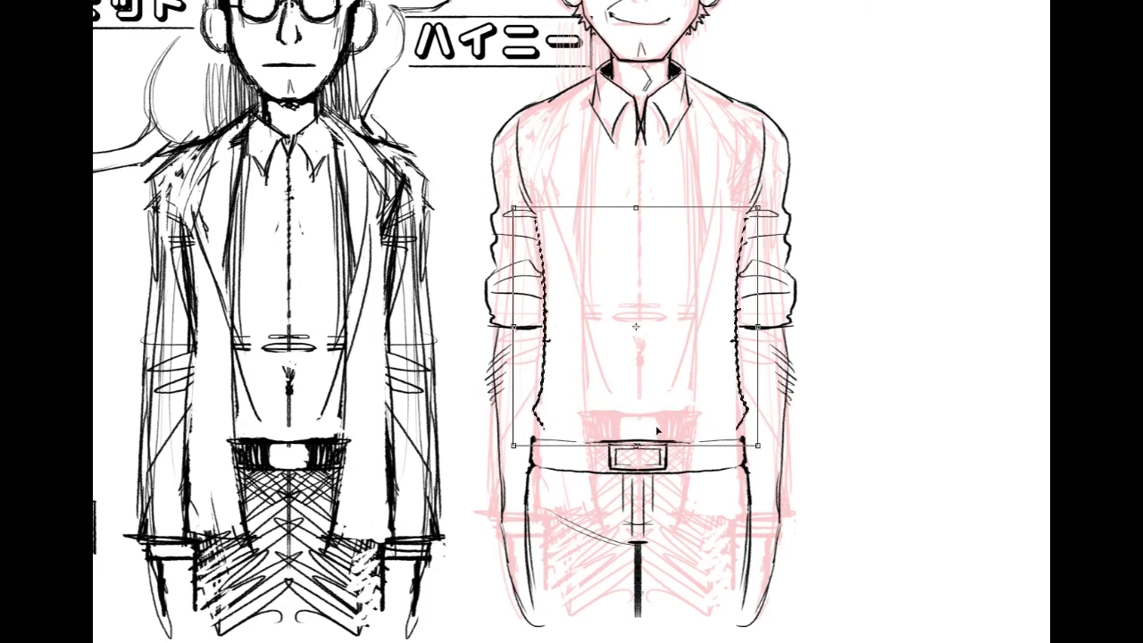
pyautogui.moveTo(636, 443); pyautogui.dragTo(636, 457)
pyautogui.moveTo(515, 333); pyautogui.dragTo(507, 333)
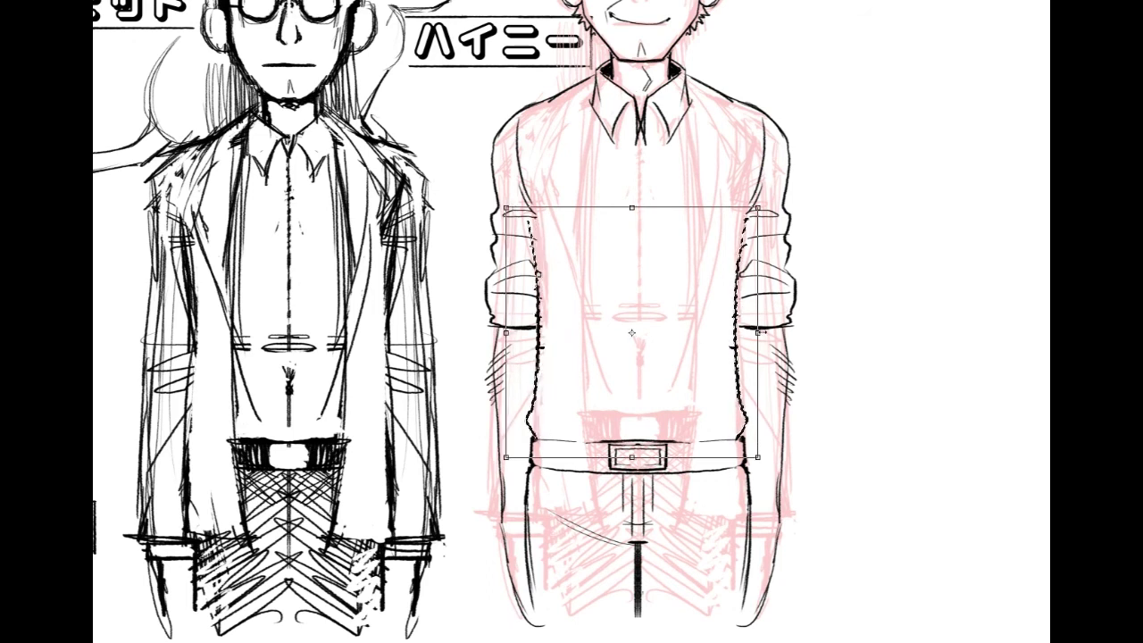
pyautogui.moveTo(758, 331); pyautogui.dragTo(765, 331)
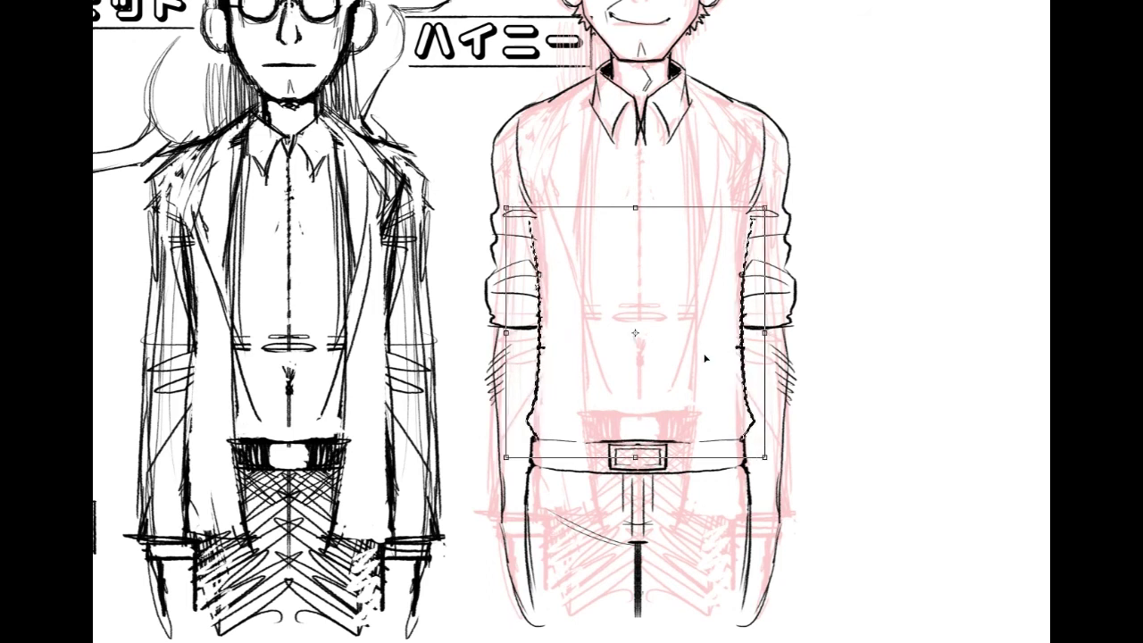
pyautogui.press('Return')
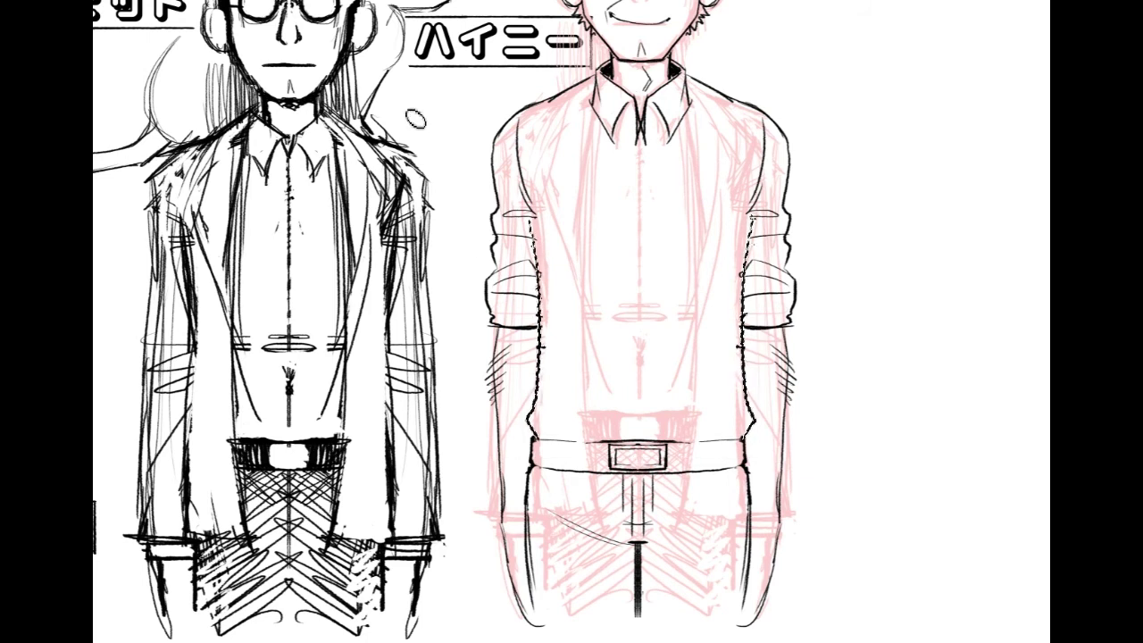
pyautogui.hotkey('ctrl', 'd')
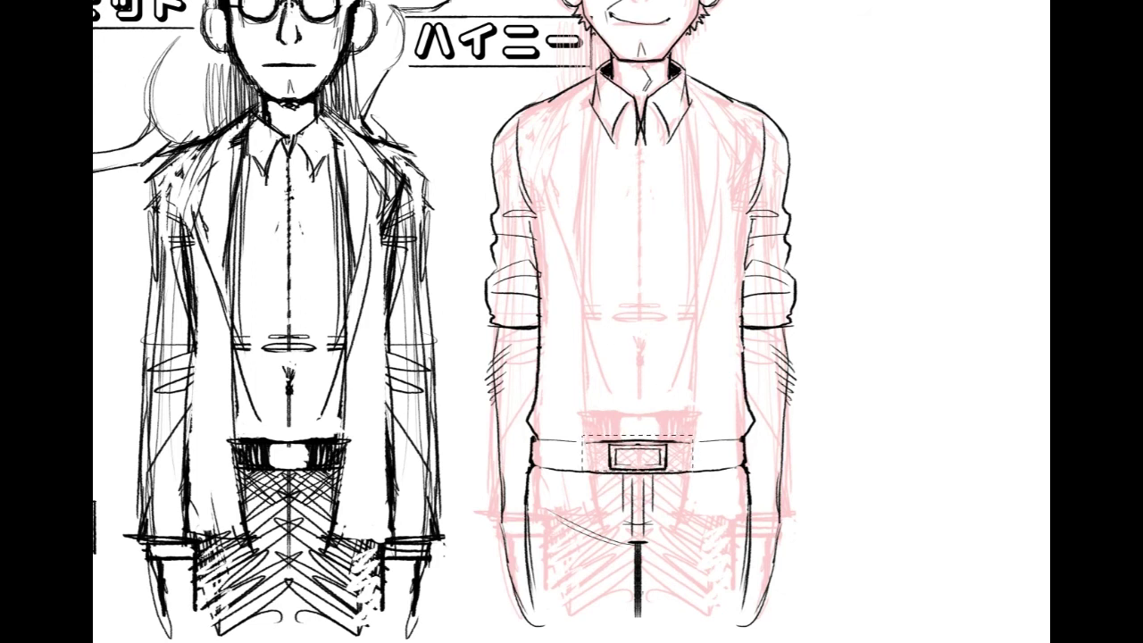
# Step: Narrow the belt buckle slightly with a free transform and clear the selection
pyautogui.hotkey('ctrl', 't')
pyautogui.moveTo(694, 454); pyautogui.dragTo(687, 454)
pyautogui.press('Return')
pyautogui.hotkey('ctrl', 'd')
pyautogui.hotkey('ctrl', 'z')
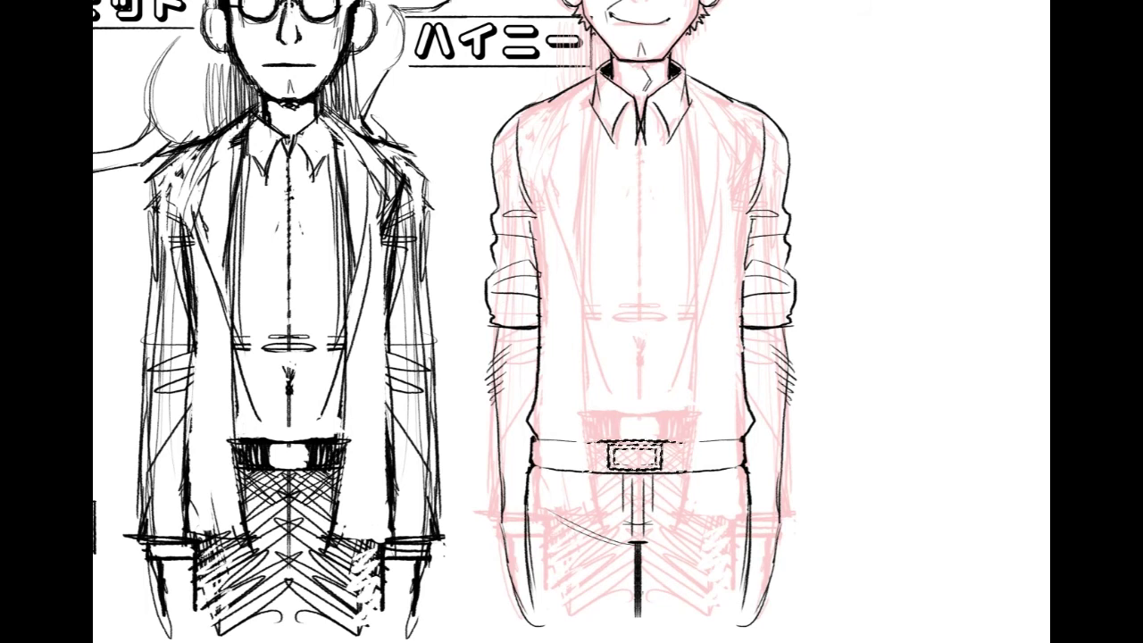
pyautogui.hotkey('ctrl', 'd')
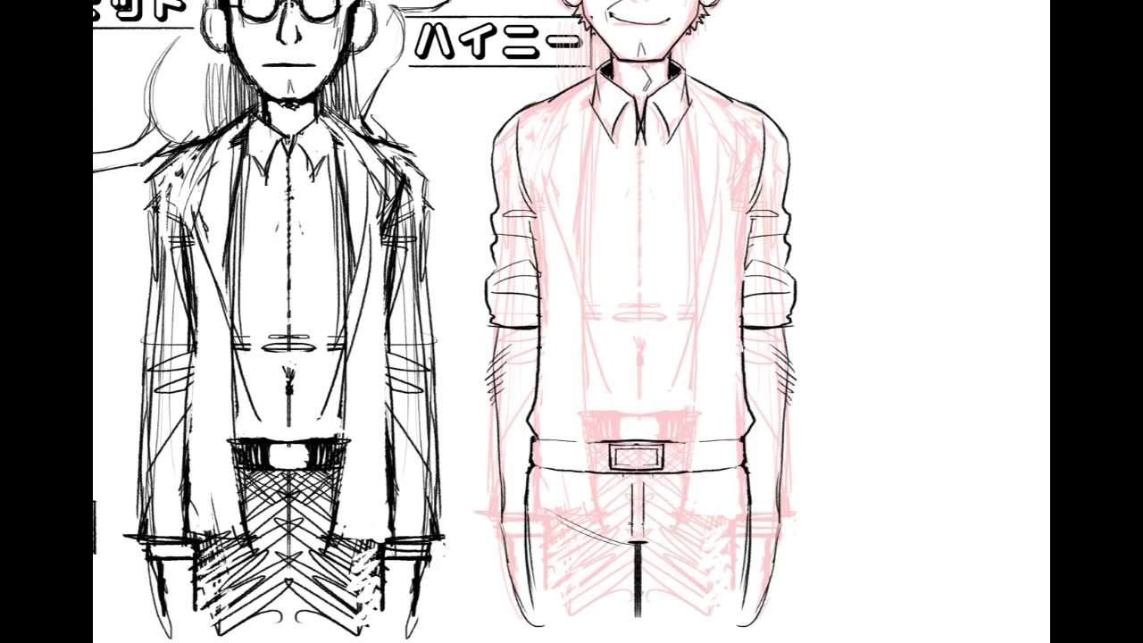
# Step: Draw two creases across the other upper thigh, meeting at the top of the inseam
pyautogui.moveTo(703, 521)
pyautogui.mouseDown()
pyautogui.moveTo(636, 547)
pyautogui.moveTo(740, 509)
pyautogui.moveTo(646, 543)
pyautogui.mouseUp()
pyautogui.moveTo(730, 543); pyautogui.dragTo(648, 543)
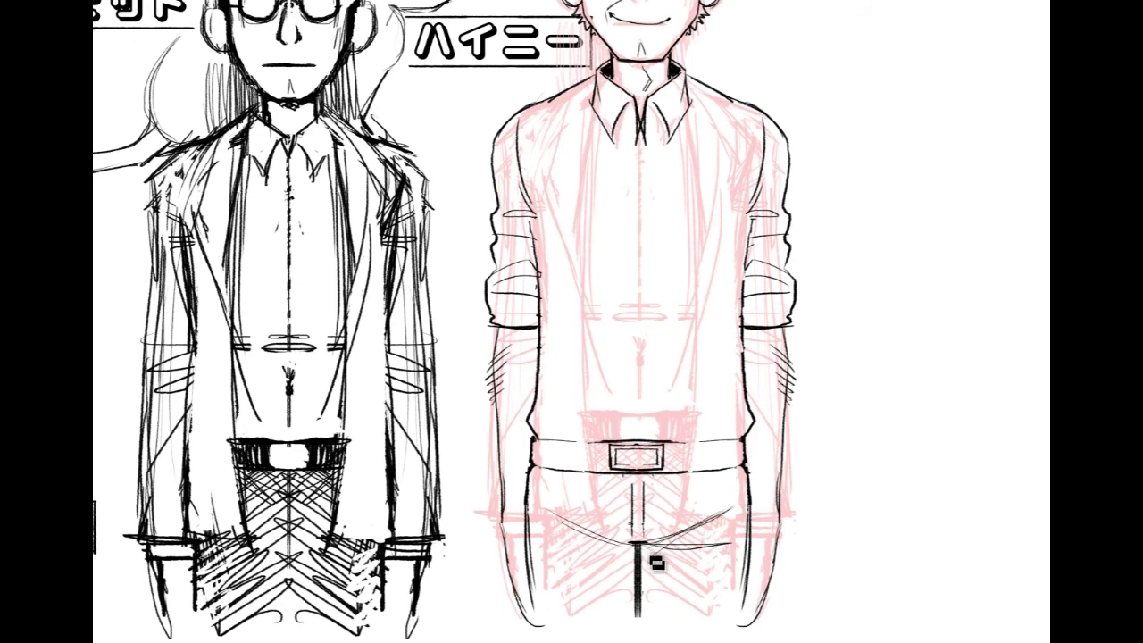
# Step: Draw the shirt's wavy front opening from collar to belt and add diagonal fold lines across the chest and waist
pyautogui.moveTo(965, 301); pyautogui.dragTo(997, 459)
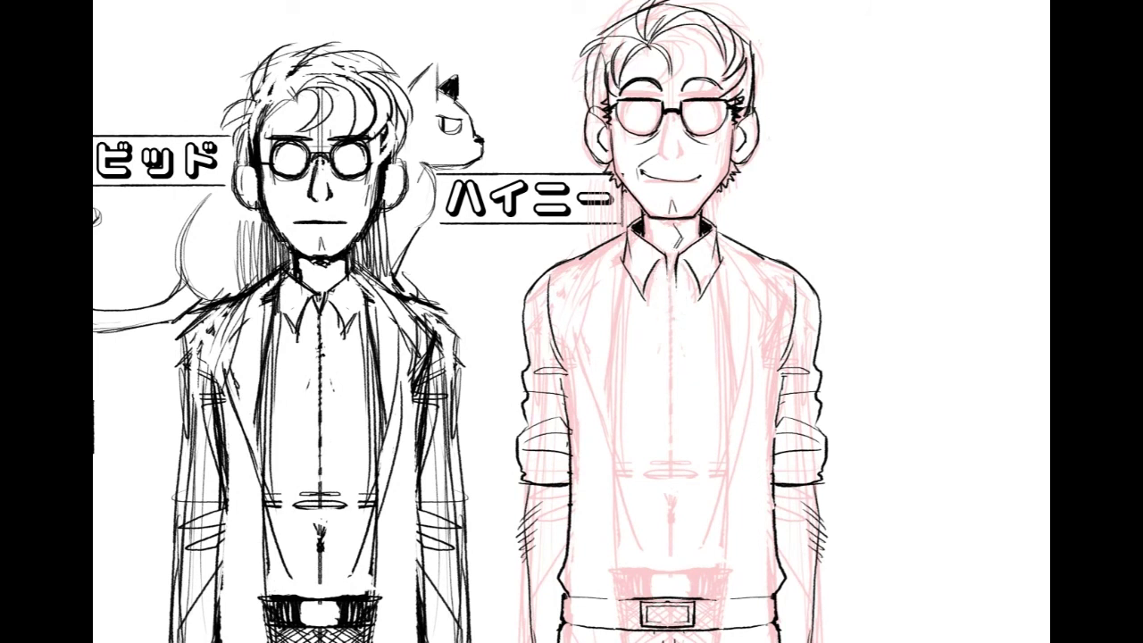
pyautogui.moveTo(685, 273)
pyautogui.mouseDown()
pyautogui.moveTo(670, 607)
pyautogui.moveTo(766, 564)
pyautogui.mouseUp()
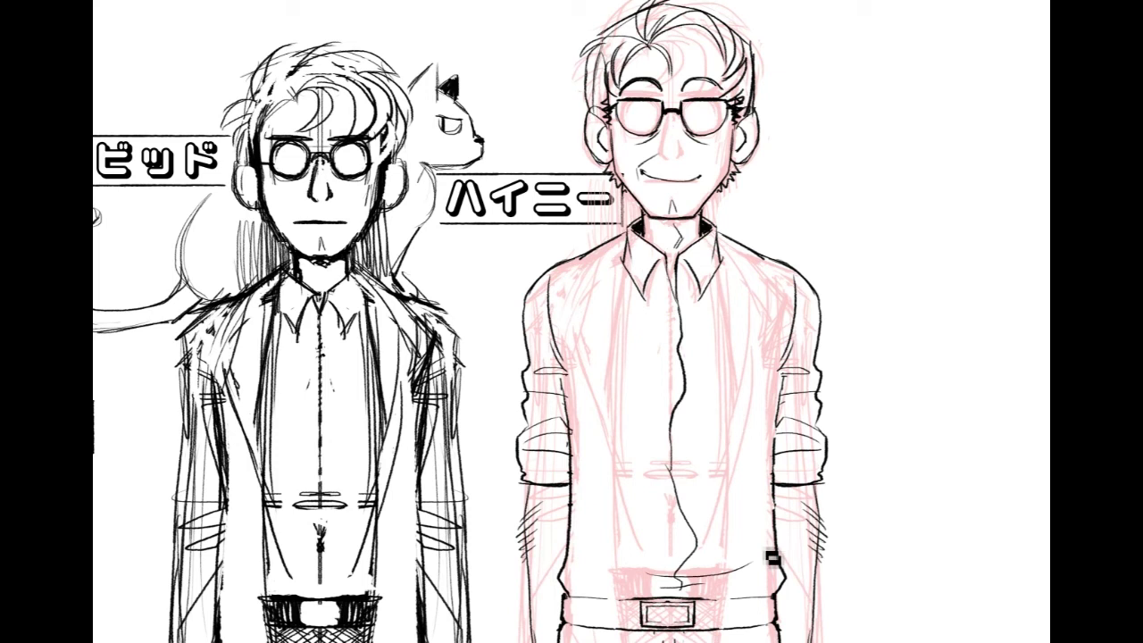
pyautogui.moveTo(625, 466)
pyautogui.mouseDown()
pyautogui.moveTo(763, 507)
pyautogui.moveTo(655, 470)
pyautogui.moveTo(763, 472)
pyautogui.mouseUp()
pyautogui.moveTo(609, 360)
pyautogui.mouseDown()
pyautogui.moveTo(744, 334)
pyautogui.moveTo(744, 322)
pyautogui.mouseUp()
# Step: Clean up the curled line at the tip of the hand beside the trousers
pyautogui.scroll(1, 571, 321)
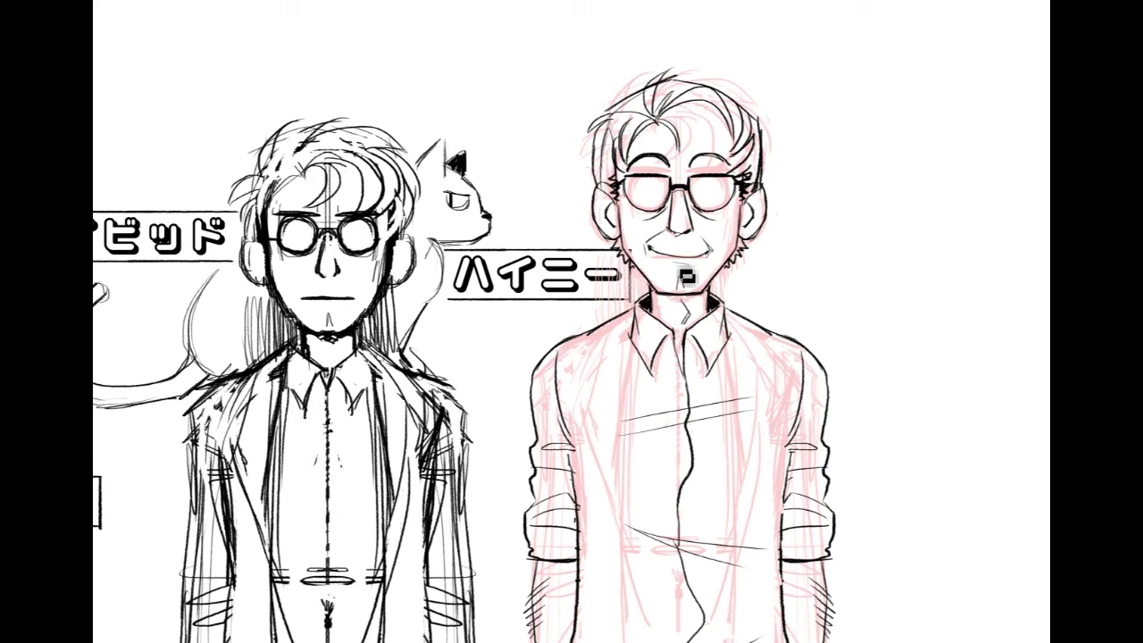
pyautogui.moveTo(683, 375)
pyautogui.mouseDown()
pyautogui.moveTo(660, 265)
pyautogui.moveTo(667, 135)
pyautogui.moveTo(618, 135)
pyautogui.moveTo(685, 138)
pyautogui.moveTo(667, 272)
pyautogui.moveTo(714, 136)
pyautogui.mouseUp()
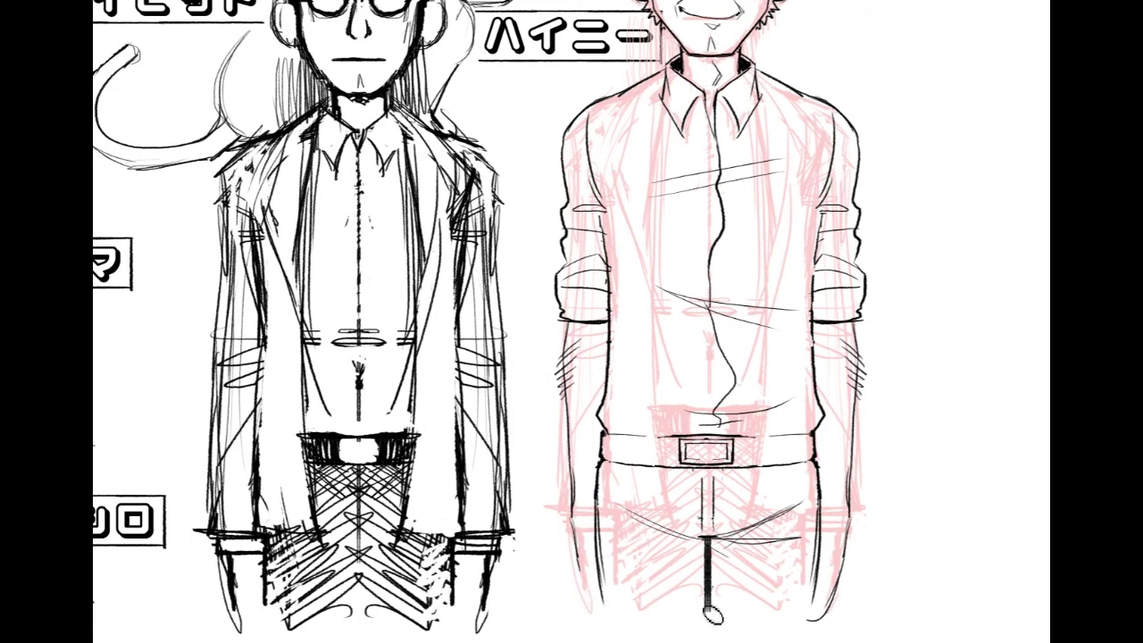
pyautogui.moveTo(825, 604)
pyautogui.mouseDown()
pyautogui.moveTo(818, 617)
pyautogui.moveTo(833, 601)
pyautogui.mouseUp()
pyautogui.moveTo(804, 294); pyautogui.dragTo(695, 534)
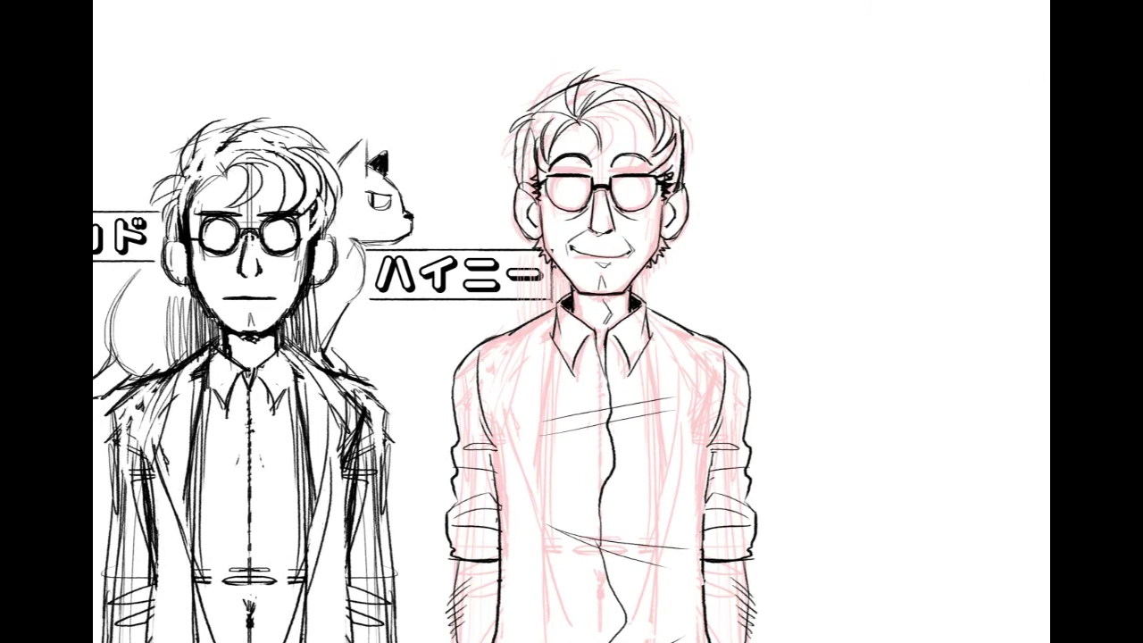
# Step: Apply a Perspective transform to the selected trousers, flaring their lower edge outwards on both sides
pyautogui.moveTo(401, 402)
pyautogui.mouseDown()
pyautogui.moveTo(418, 363)
pyautogui.moveTo(757, 172)
pyautogui.moveTo(881, 342)
pyautogui.moveTo(707, 387)
pyautogui.moveTo(489, 248)
pyautogui.moveTo(425, 260)
pyautogui.moveTo(371, 253)
pyautogui.moveTo(497, 182)
pyautogui.mouseUp()
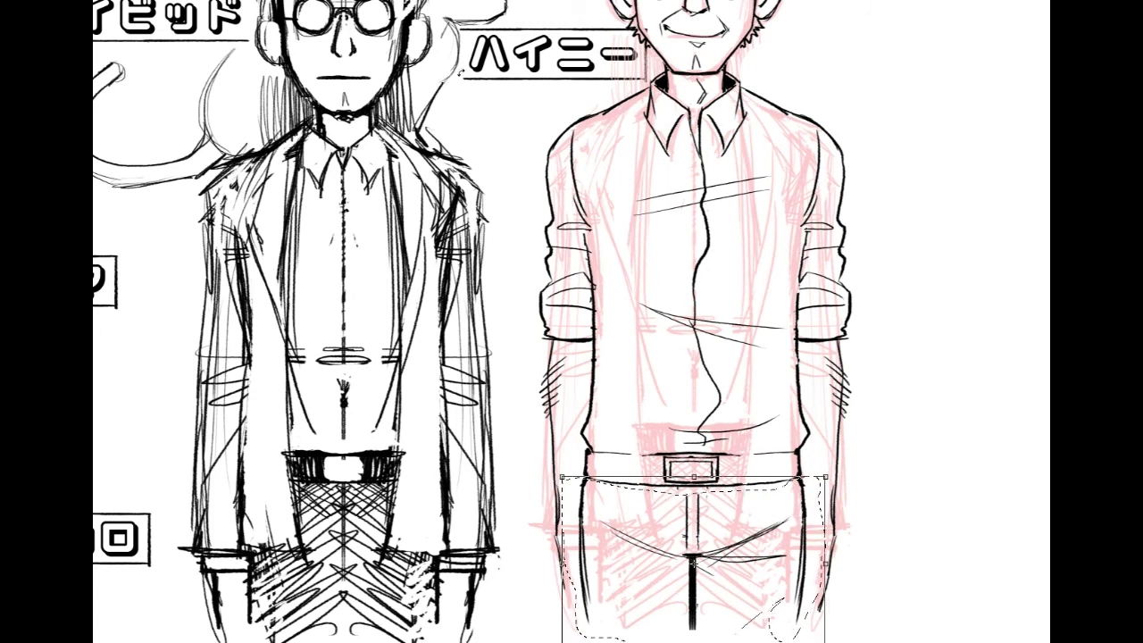
pyautogui.click(72, 0)
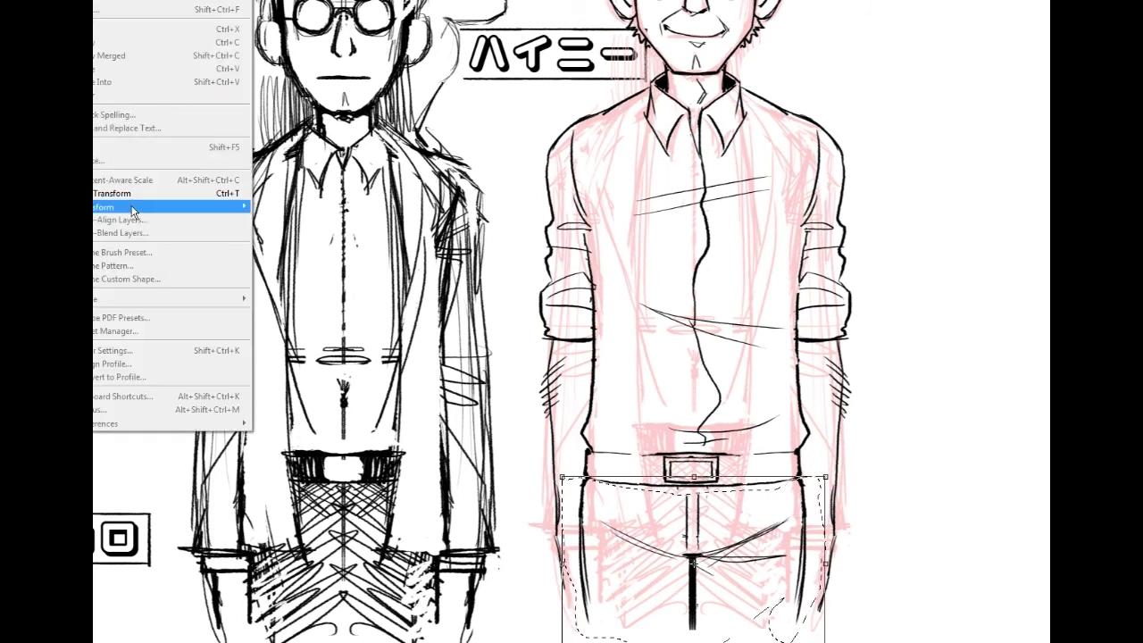
pyautogui.moveTo(133, 209)
pyautogui.click(309, 283)
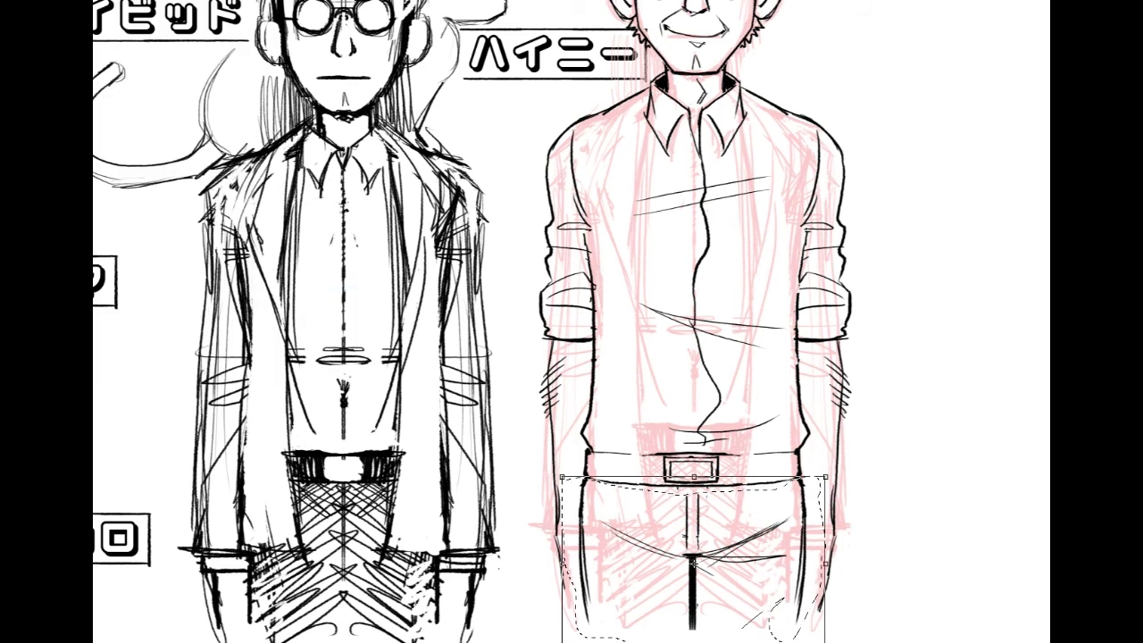
pyautogui.scroll(-2, 958, 438)
pyautogui.moveTo(563, 582); pyautogui.dragTo(540, 589)
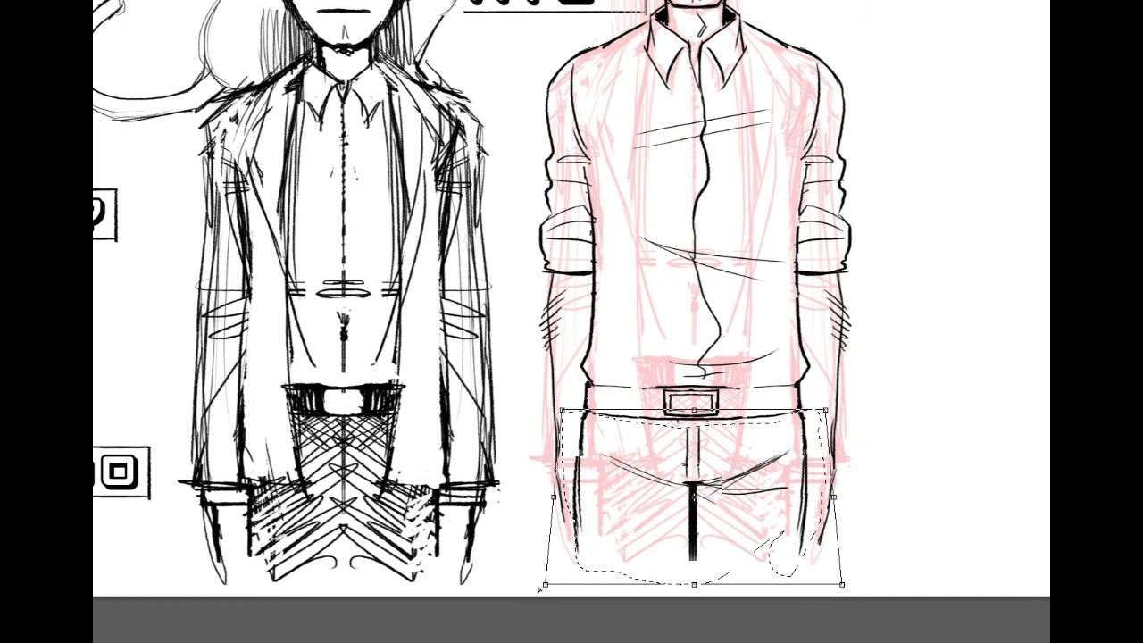
pyautogui.press('Return')
# Step: Remove the pink sketch from beneath the finished line art
pyautogui.scroll(1, 943, 446)
pyautogui.moveTo(625, 268); pyautogui.dragTo(851, 267)
pyautogui.moveTo(446, 268)
pyautogui.mouseDown()
pyautogui.moveTo(811, 263)
pyautogui.moveTo(819, 504)
pyautogui.moveTo(314, 506)
pyautogui.mouseUp()
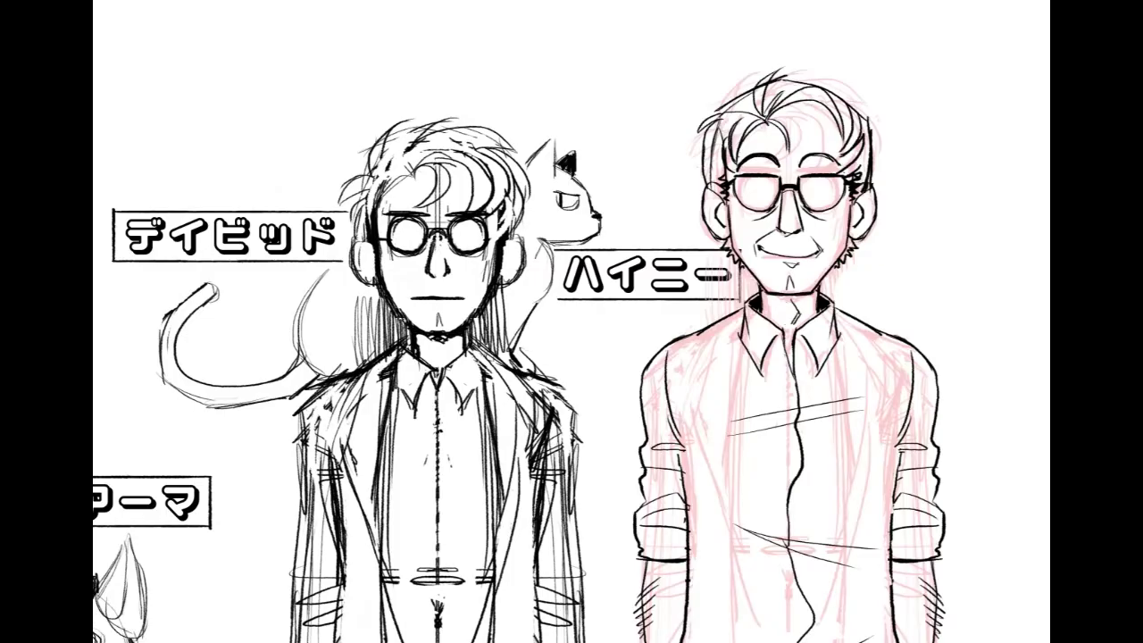
pyautogui.hscroll(2, 572, 322)
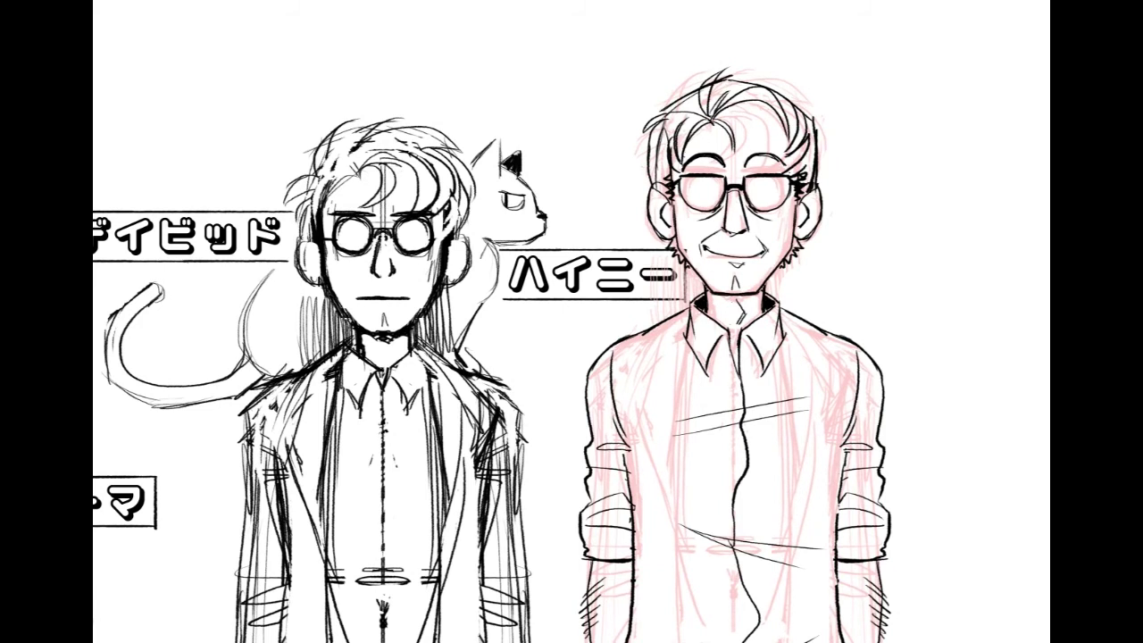
pyautogui.press('Delete')
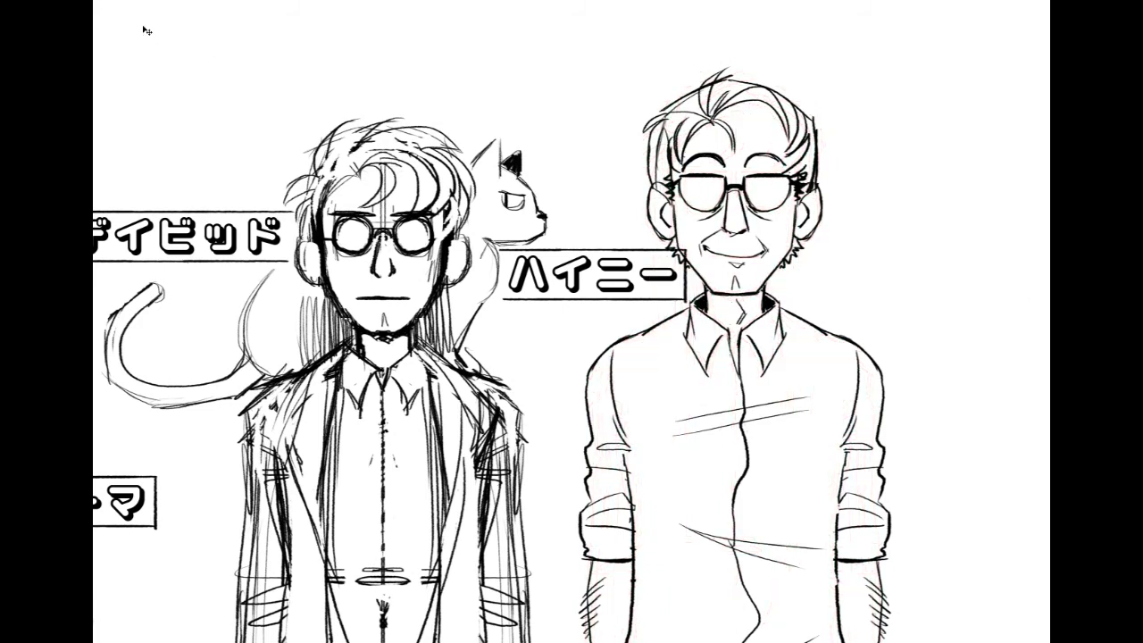
# Step: Add the figure's name in katakana as a text label and place it beside his neck, above the shoulder
pyautogui.moveTo(778, 201); pyautogui.dragTo(839, 207)
pyautogui.hscroll(3, 571, 357)
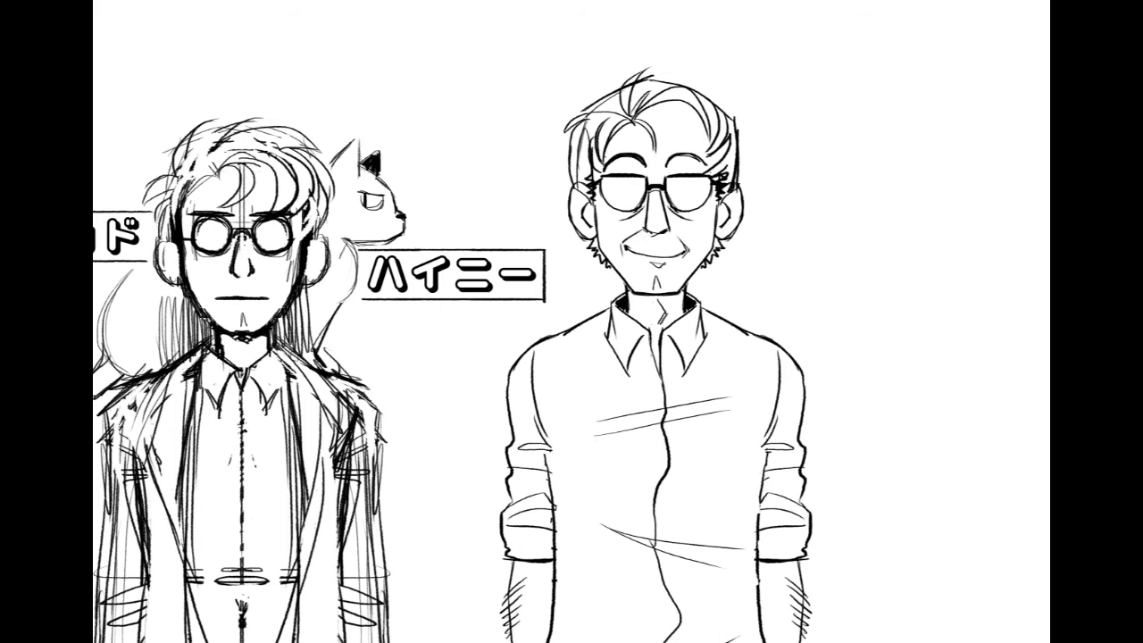
pyautogui.press('super')
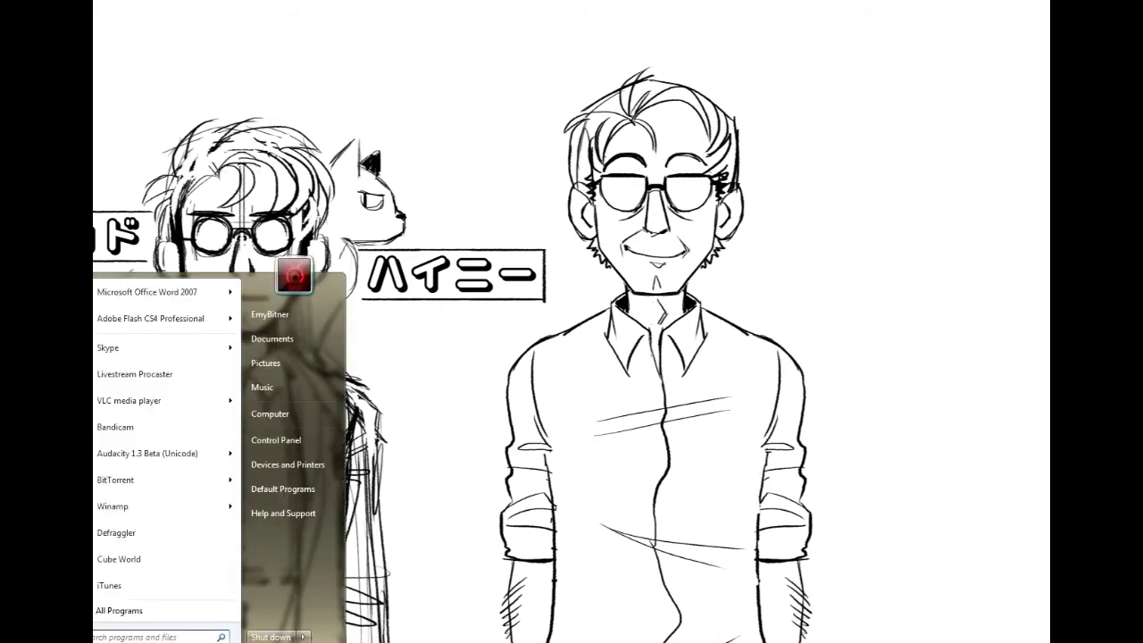
pyautogui.press('Escape')
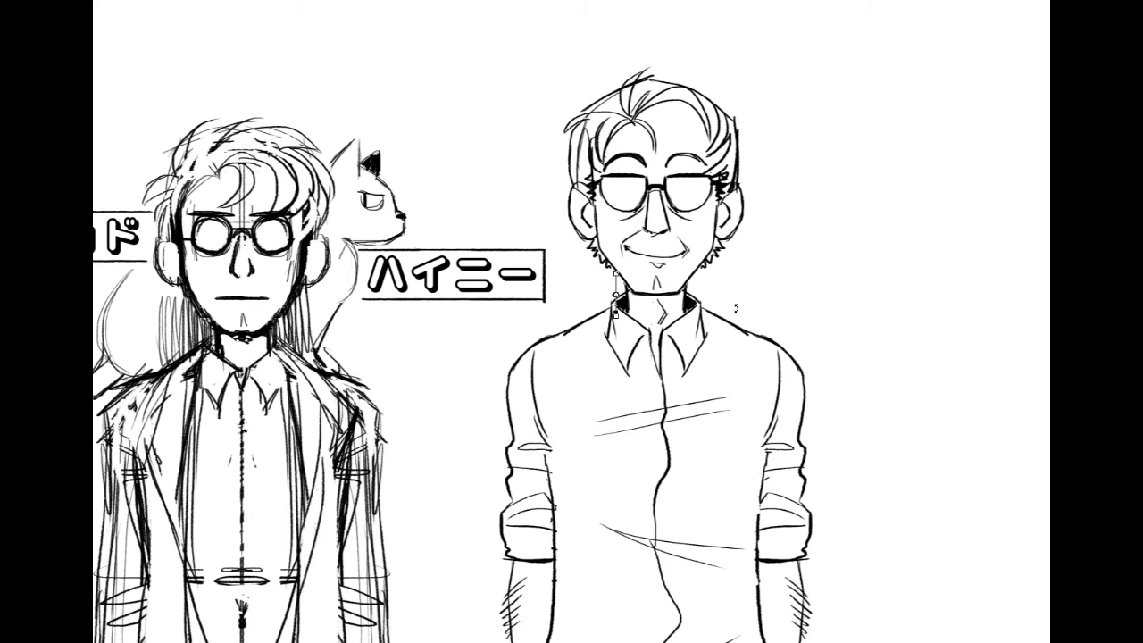
pyautogui.write('ビル')
pyautogui.hotkey('ctrl', 'Return')
pyautogui.moveTo(765, 376); pyautogui.dragTo(850, 371)
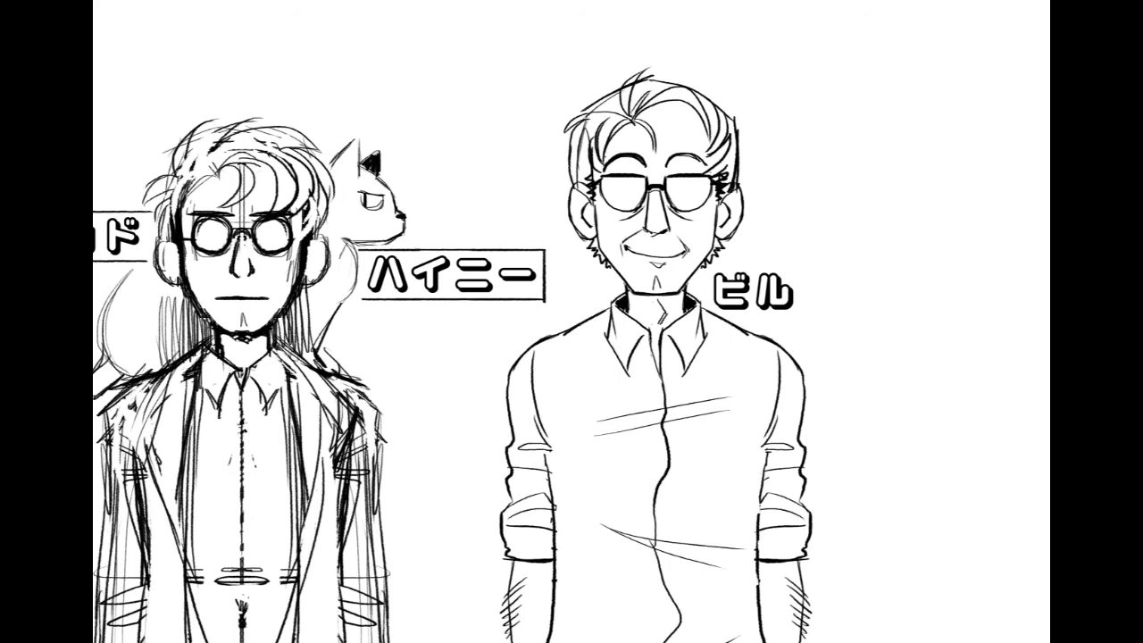
# Step: Copy the border lines of the neighbouring name label and place them as a frame around the new label
pyautogui.moveTo(563, 313); pyautogui.dragTo(582, 311)
pyautogui.rightClick(487, 272)
pyautogui.click(437, 199)
pyautogui.hotkey('ctrl', 'v')
pyautogui.moveTo(549, 230); pyautogui.dragTo(781, 269)
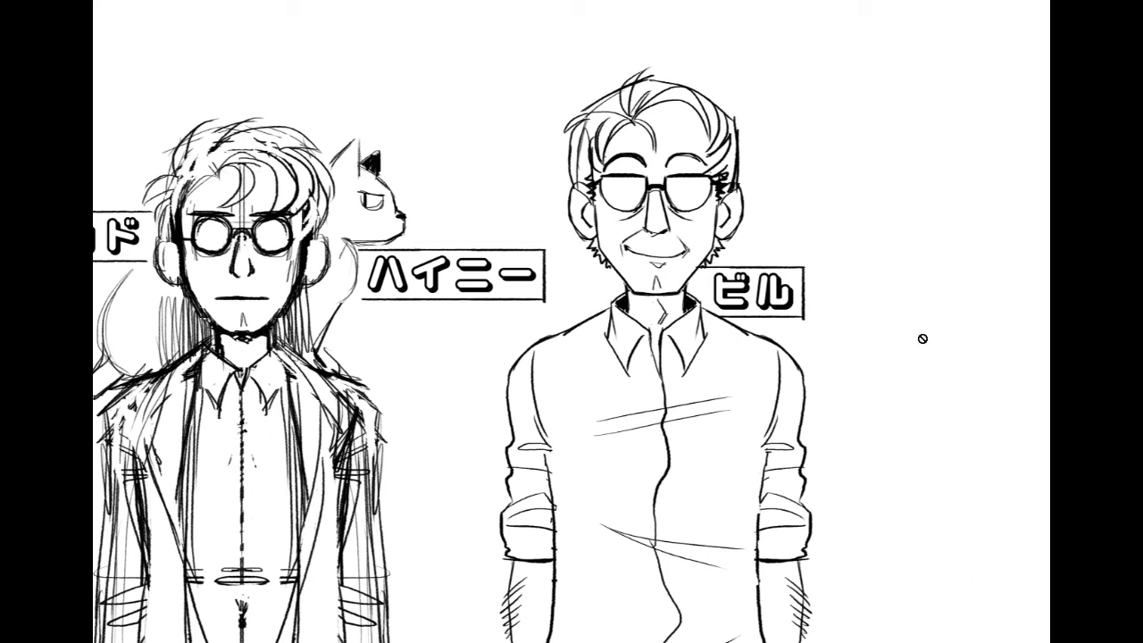
# Step: Move the new figure and his framed name label leftwards, closer to the man in the jacket
pyautogui.hotkey('ctrl', '-')
pyautogui.hotkey('ctrl', '-')
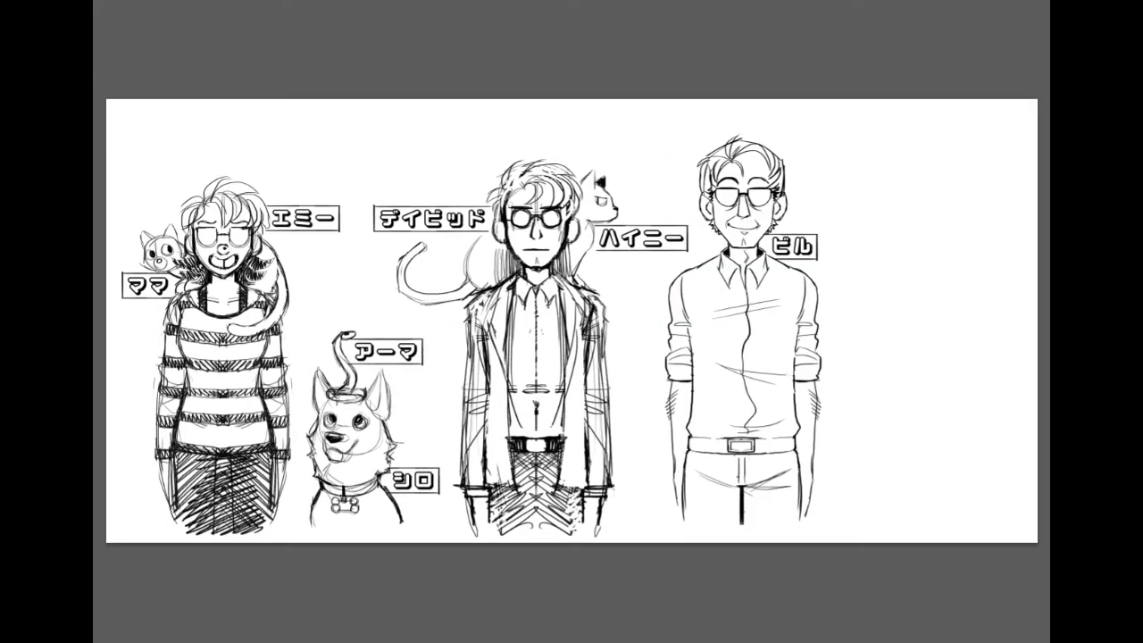
pyautogui.press('Left')
pyautogui.press('Left')
pyautogui.press('Left')
pyautogui.press('Left')
pyautogui.press('Left')
pyautogui.press('Left')
pyautogui.press('Left')
pyautogui.press('Left')
pyautogui.press('Left')
pyautogui.press('Left')
pyautogui.press('Left')
pyautogui.press('Left')
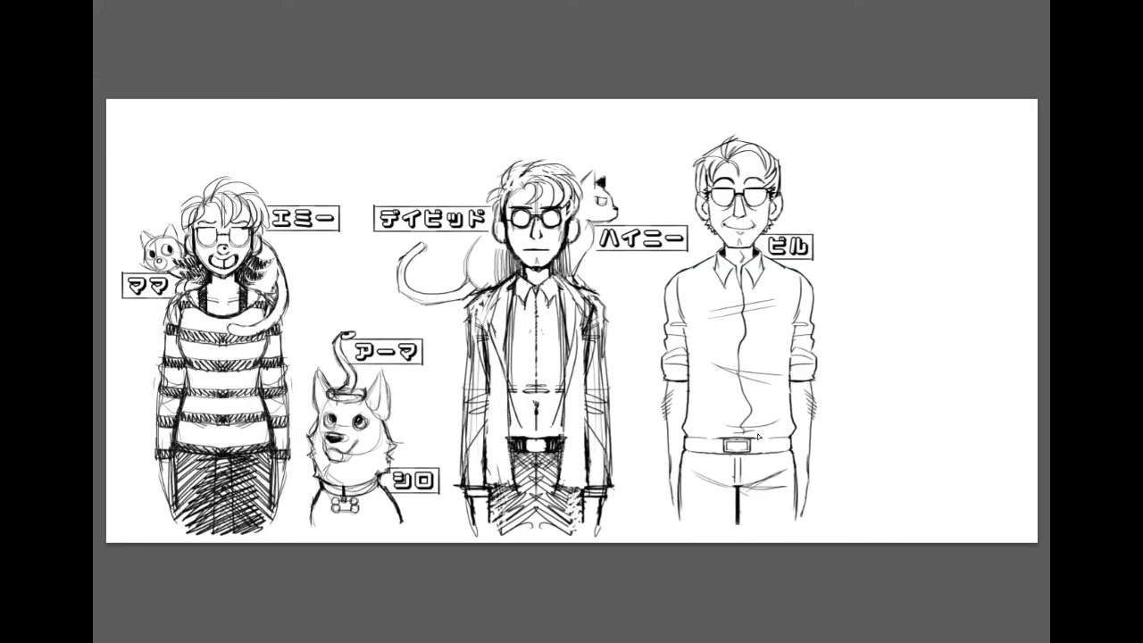
pyautogui.moveTo(766, 437); pyautogui.dragTo(765, 436)
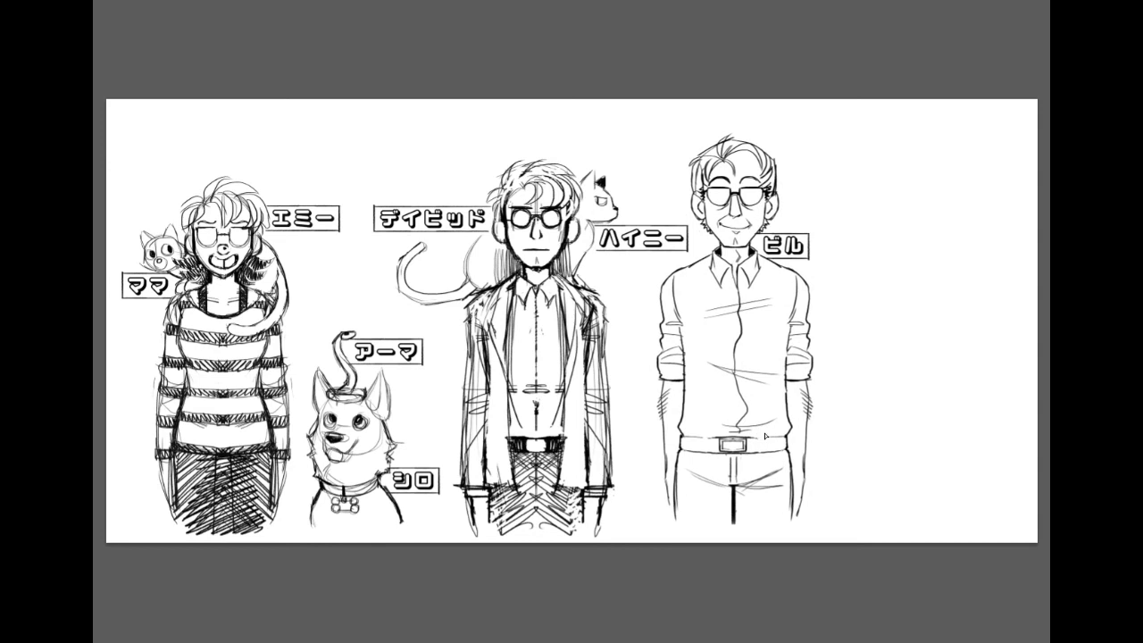
# Step: Nudge the bespectacled man and his framed label slightly downwards, and extend the canvas on the side of the empty space
pyautogui.press('Down')
pyautogui.press('Down')
pyautogui.press('Down')
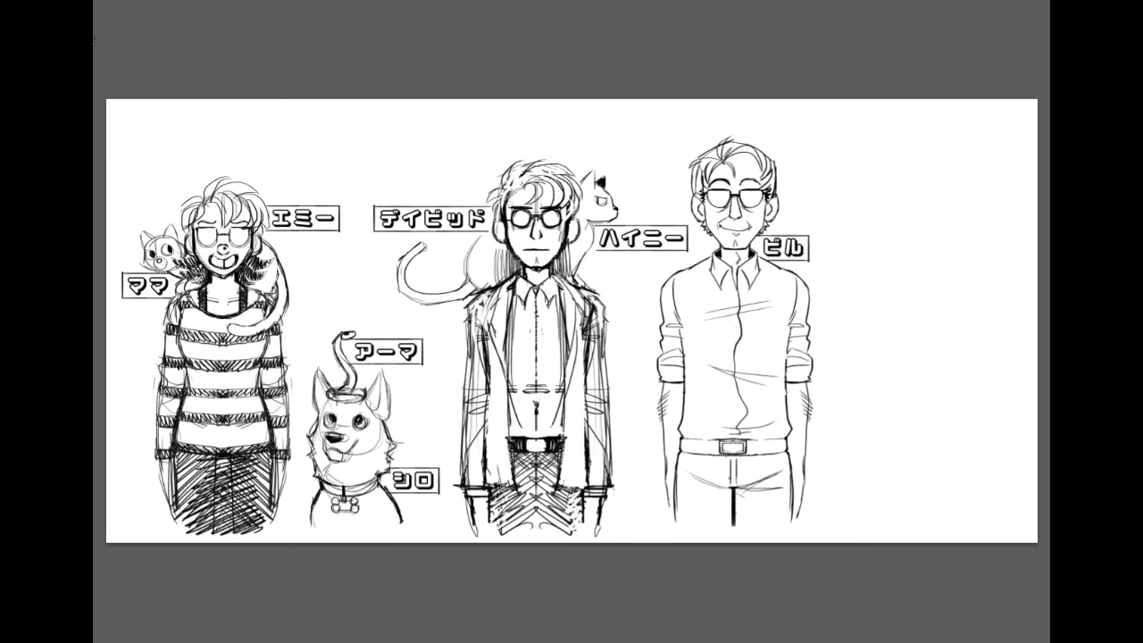
pyautogui.moveTo(111, 107); pyautogui.dragTo(1023, 546)
pyautogui.moveTo(1034, 324); pyautogui.dragTo(1049, 323)
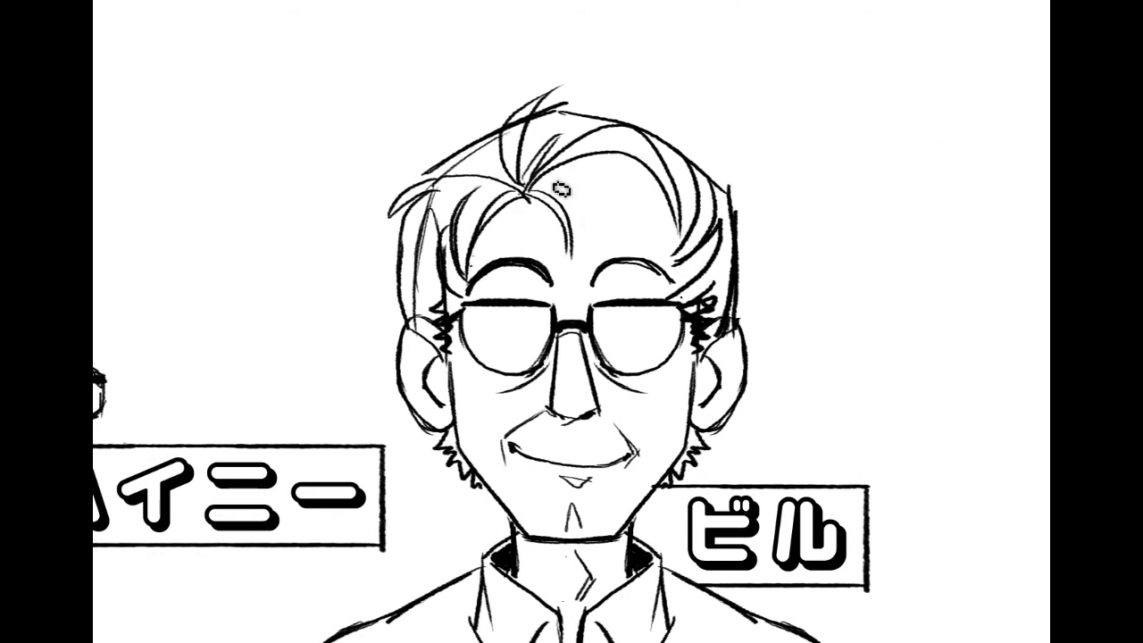
# Step: Add fine hair strands fanning down from the parting across the bespectacled man's forehead
pyautogui.moveTo(566, 165); pyautogui.dragTo(593, 240)
pyautogui.moveTo(603, 161); pyautogui.dragTo(597, 239)
pyautogui.moveTo(627, 164)
pyautogui.mouseDown()
pyautogui.moveTo(610, 241)
pyautogui.moveTo(619, 237)
pyautogui.mouseUp()
pyautogui.moveTo(645, 176); pyautogui.dragTo(632, 245)
pyautogui.moveTo(662, 198); pyautogui.dragTo(657, 245)
pyautogui.moveTo(671, 213); pyautogui.dragTo(670, 245)
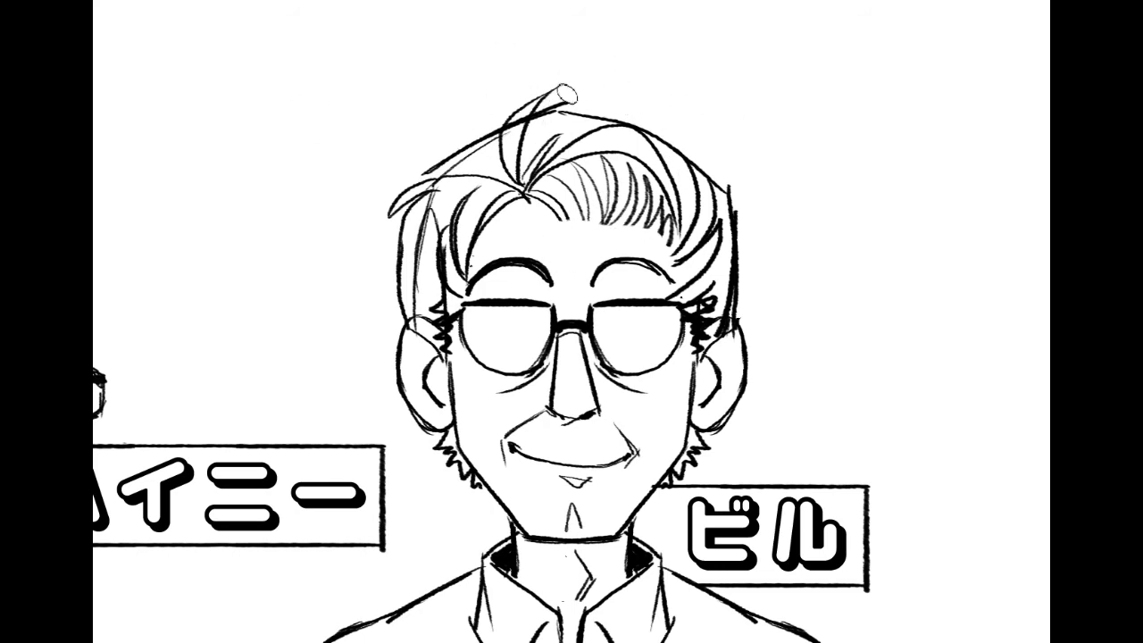
# Step: Erase the spiky tuft above the man's parting and redraw that hair with smooth curved strands
pyautogui.moveTo(486, 128); pyautogui.dragTo(561, 108)
pyautogui.moveTo(507, 155)
pyautogui.mouseDown()
pyautogui.moveTo(542, 142)
pyautogui.moveTo(529, 159)
pyautogui.mouseUp()
pyautogui.moveTo(453, 172)
pyautogui.mouseDown()
pyautogui.moveTo(546, 141)
pyautogui.moveTo(544, 157)
pyautogui.mouseUp()
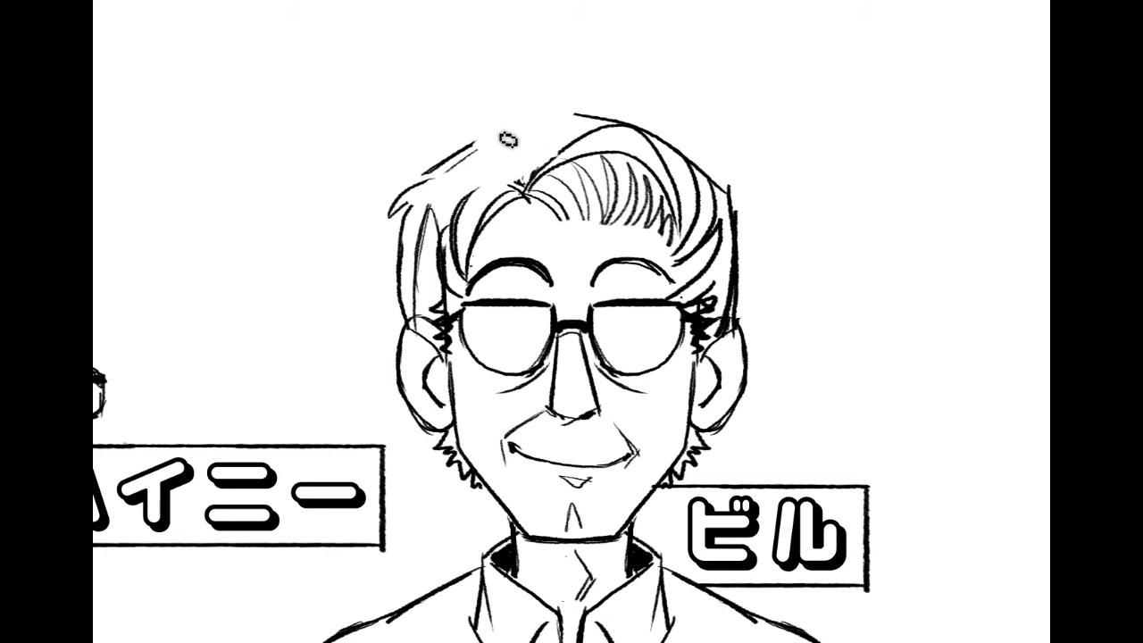
pyautogui.moveTo(451, 153)
pyautogui.mouseDown()
pyautogui.moveTo(470, 214)
pyautogui.moveTo(536, 154)
pyautogui.moveTo(479, 172)
pyautogui.moveTo(491, 227)
pyautogui.moveTo(546, 154)
pyautogui.mouseUp()
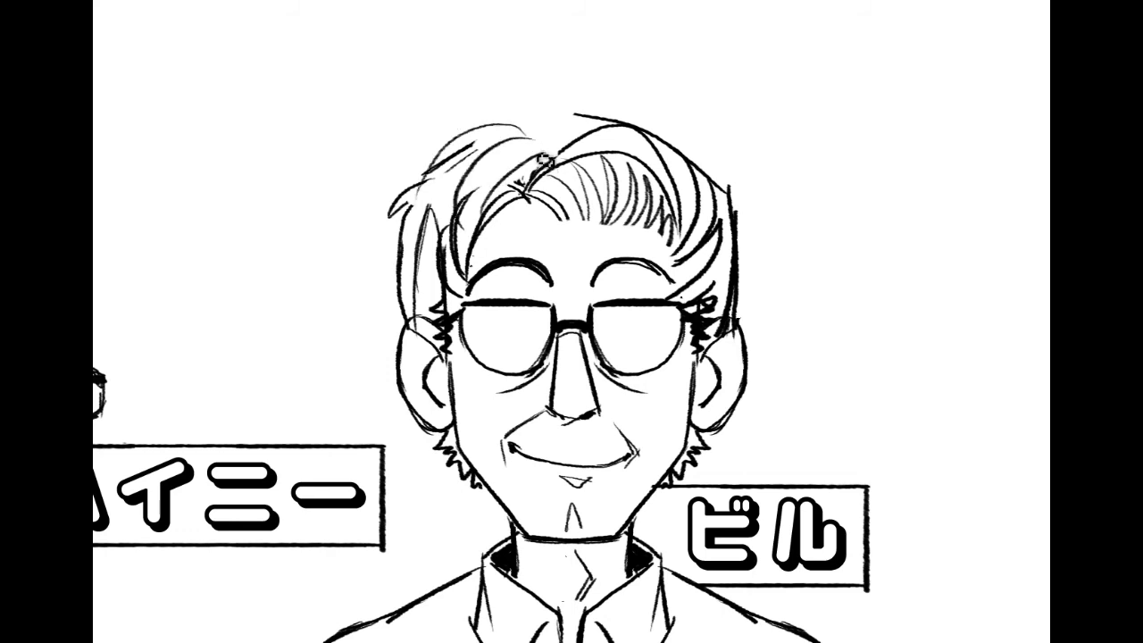
pyautogui.moveTo(512, 117)
pyautogui.mouseDown()
pyautogui.moveTo(540, 150)
pyautogui.moveTo(591, 111)
pyautogui.mouseUp()
pyautogui.moveTo(536, 138)
pyautogui.mouseDown()
pyautogui.moveTo(613, 129)
pyautogui.moveTo(591, 136)
pyautogui.mouseUp()
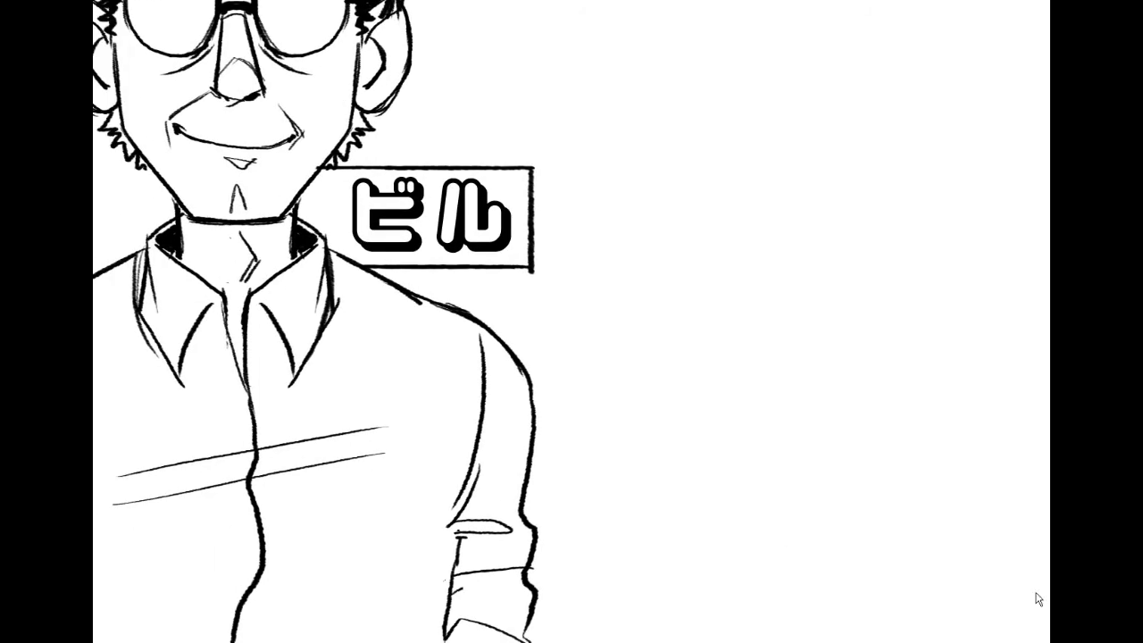
# Step: Draw a horizontal guide line across the line-up and delete all but its short end in the empty space beside the last man
pyautogui.hotkey('ctrl', '0')
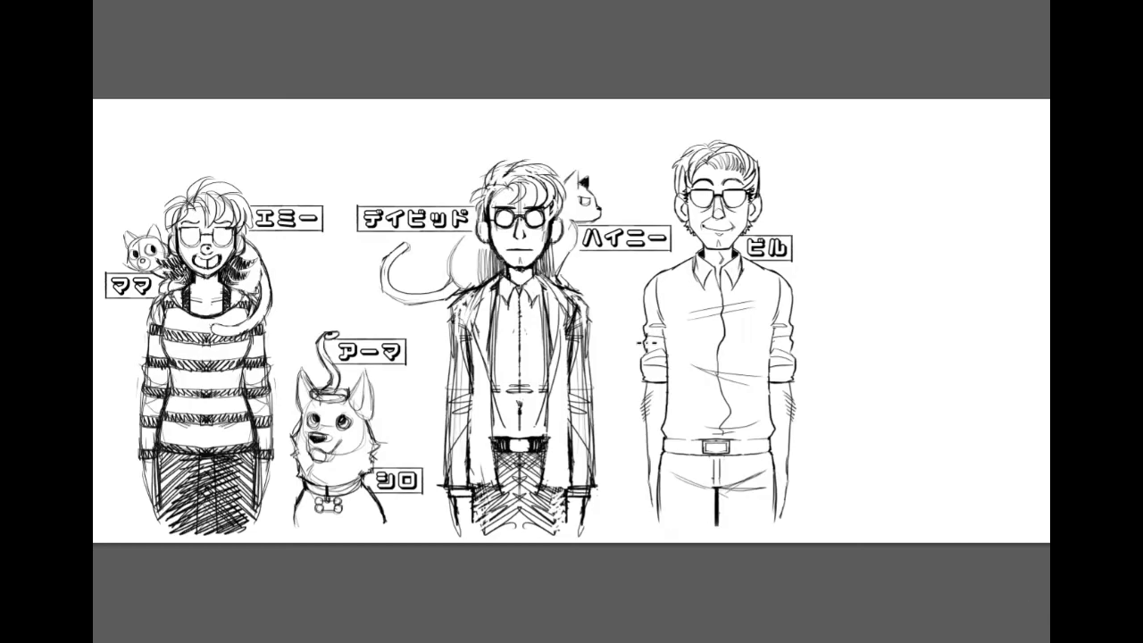
pyautogui.moveTo(314, 227)
pyautogui.mouseDown()
pyautogui.moveTo(360, 220)
pyautogui.moveTo(846, 227)
pyautogui.moveTo(953, 242)
pyautogui.mouseUp()
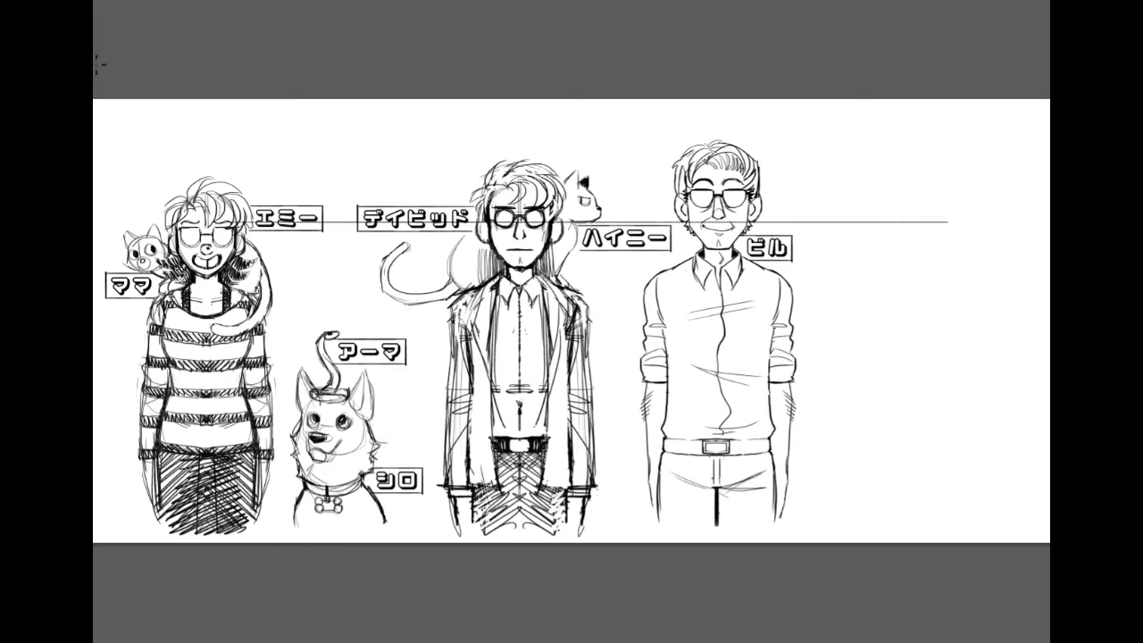
pyautogui.moveTo(574, 278); pyautogui.dragTo(905, 257)
pyautogui.press('Delete')
pyautogui.hotkey('ctrl', 'd')
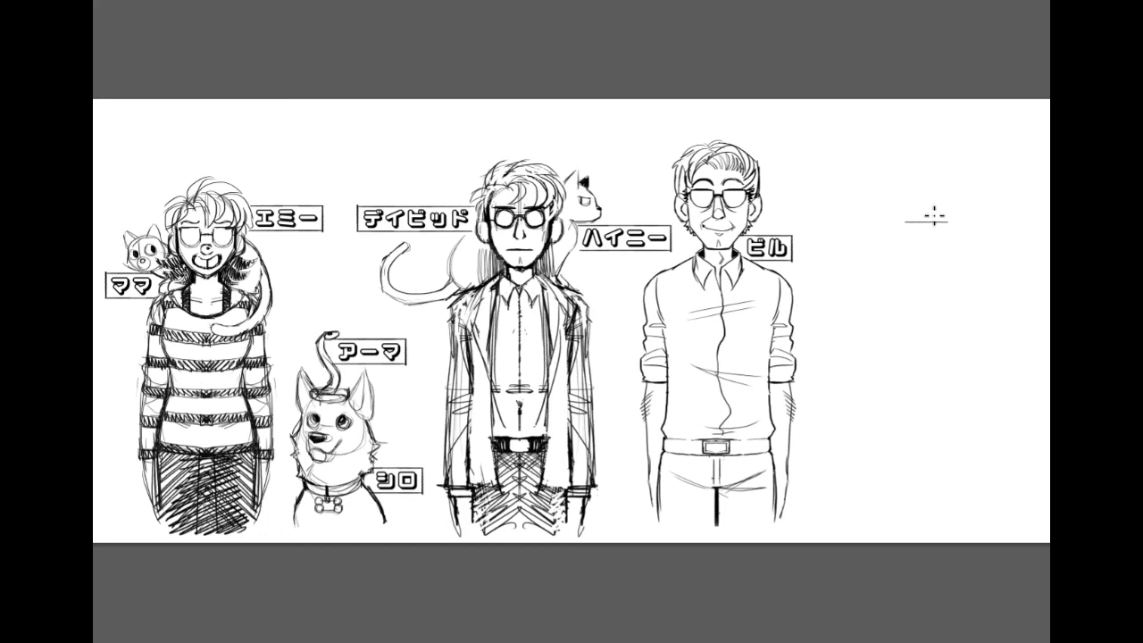
# Step: Draw a vertical centre line through the short guide, from above head height down to near the canvas bottom
pyautogui.moveTo(929, 176); pyautogui.dragTo(926, 447)
pyautogui.hotkey('ctrl', 'z')
pyautogui.moveTo(926, 174); pyautogui.dragTo(927, 323)
pyautogui.moveTo(967, 432)
pyautogui.mouseDown()
pyautogui.moveTo(954, 182)
pyautogui.moveTo(918, 409)
pyautogui.mouseUp()
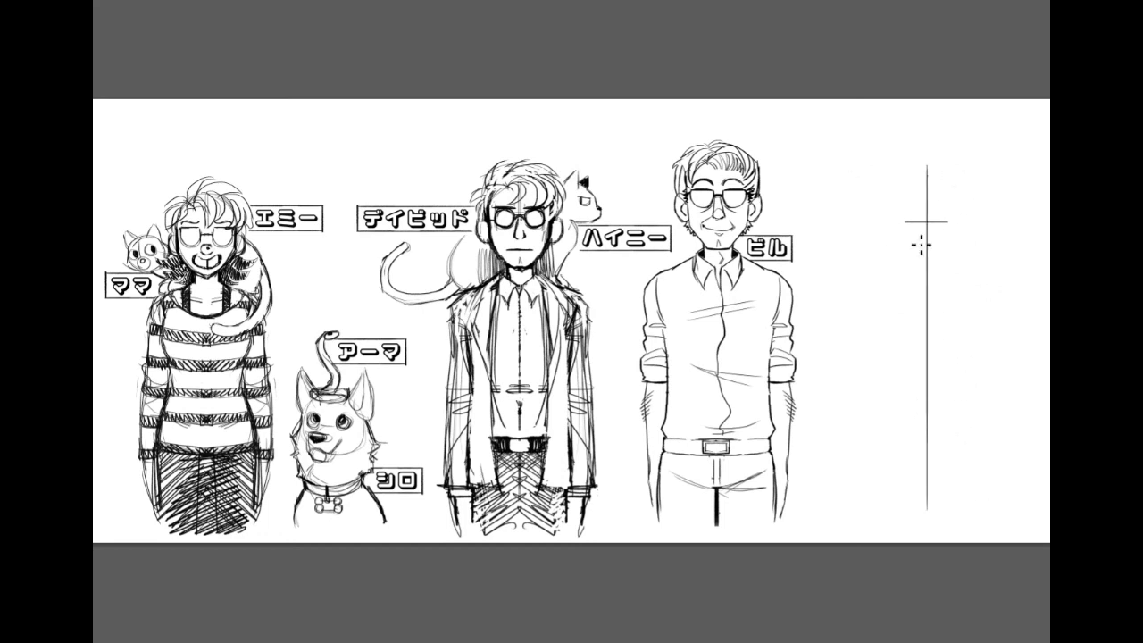
# Step: Sketch the left half of a rounded head outline against the vertical centre line
pyautogui.moveTo(903, 223)
pyautogui.mouseDown()
pyautogui.moveTo(882, 268)
pyautogui.moveTo(885, 294)
pyautogui.mouseUp()
pyautogui.moveTo(885, 241); pyautogui.dragTo(918, 311)
pyautogui.moveTo(906, 221)
pyautogui.mouseDown()
pyautogui.moveTo(896, 233)
pyautogui.moveTo(933, 221)
pyautogui.mouseUp()
pyautogui.moveTo(896, 228)
pyautogui.mouseDown()
pyautogui.moveTo(933, 287)
pyautogui.moveTo(933, 318)
pyautogui.moveTo(895, 279)
pyautogui.moveTo(918, 289)
pyautogui.moveTo(925, 310)
pyautogui.moveTo(895, 280)
pyautogui.moveTo(925, 311)
pyautogui.mouseUp()
pyautogui.hotkey('ctrl', 'z')
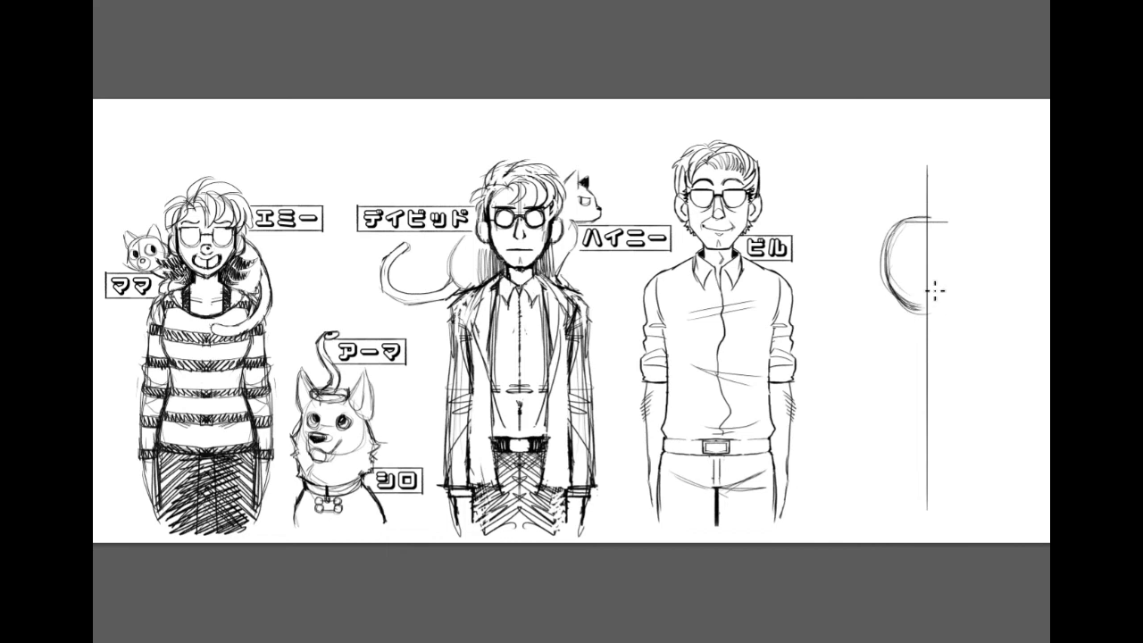
# Step: Sketch the ear, eye, brow and mouth on the half face, with a cluster of curls beside the jaw
pyautogui.moveTo(883, 257); pyautogui.dragTo(885, 284)
pyautogui.moveTo(914, 246); pyautogui.dragTo(899, 257)
pyautogui.moveTo(902, 256)
pyautogui.mouseDown()
pyautogui.moveTo(925, 294)
pyautogui.moveTo(919, 280)
pyautogui.mouseUp()
pyautogui.hotkey('ctrl', 'z')
pyautogui.moveTo(895, 278)
pyautogui.mouseDown()
pyautogui.moveTo(871, 291)
pyautogui.moveTo(902, 314)
pyautogui.mouseUp()
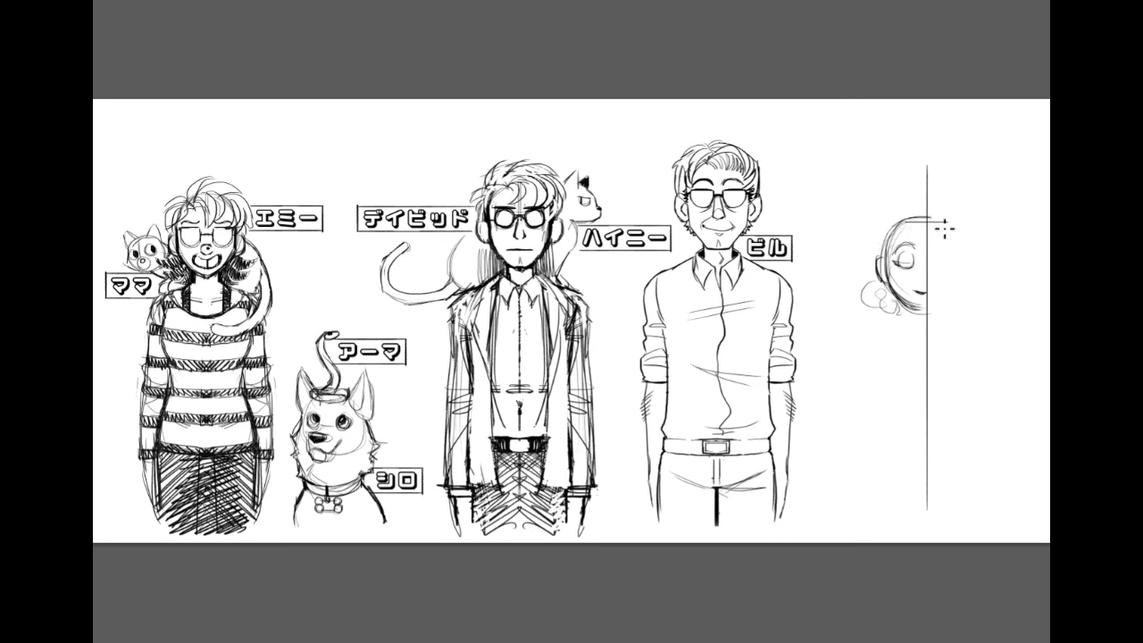
pyautogui.hotkey('ctrl', 'z')
# Step: Sketch the left half of the woman's body, with neck, torso curve, hanging arm and hip
pyautogui.moveTo(911, 310)
pyautogui.mouseDown()
pyautogui.moveTo(890, 330)
pyautogui.moveTo(881, 353)
pyautogui.moveTo(882, 341)
pyautogui.moveTo(877, 373)
pyautogui.moveTo(875, 345)
pyautogui.moveTo(906, 423)
pyautogui.mouseUp()
pyautogui.moveTo(874, 342)
pyautogui.mouseDown()
pyautogui.moveTo(891, 382)
pyautogui.moveTo(873, 352)
pyautogui.moveTo(863, 427)
pyautogui.mouseUp()
pyautogui.moveTo(873, 378)
pyautogui.mouseDown()
pyautogui.moveTo(863, 431)
pyautogui.moveTo(887, 473)
pyautogui.mouseUp()
pyautogui.moveTo(895, 428); pyautogui.dragTo(883, 507)
pyautogui.moveTo(892, 398)
pyautogui.mouseDown()
pyautogui.moveTo(901, 433)
pyautogui.moveTo(880, 493)
pyautogui.mouseUp()
pyautogui.moveTo(881, 454); pyautogui.dragTo(889, 527)
pyautogui.moveTo(865, 428); pyautogui.dragTo(864, 527)
pyautogui.moveTo(869, 419); pyautogui.dragTo(866, 444)
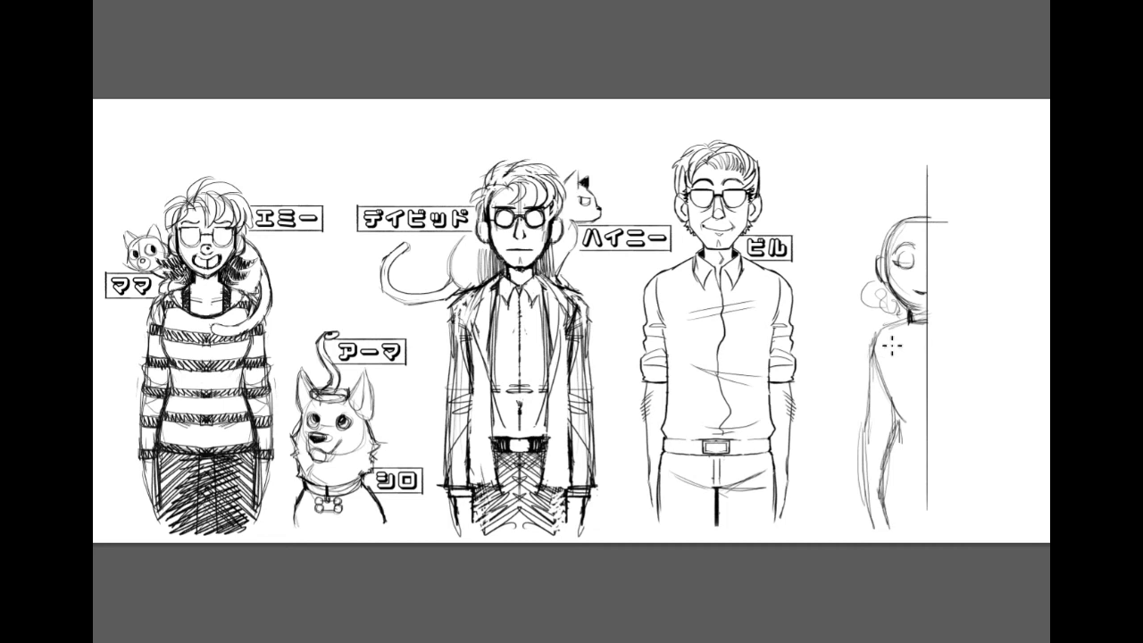
# Step: Refine the torso and neckline, add the nose, mouth and iris details, and sketch the shirt's hem at the waist
pyautogui.moveTo(880, 337)
pyautogui.mouseDown()
pyautogui.moveTo(885, 393)
pyautogui.moveTo(898, 416)
pyautogui.mouseUp()
pyautogui.moveTo(882, 330); pyautogui.dragTo(933, 345)
pyautogui.moveTo(931, 270); pyautogui.dragTo(933, 281)
pyautogui.moveTo(914, 286); pyautogui.dragTo(927, 291)
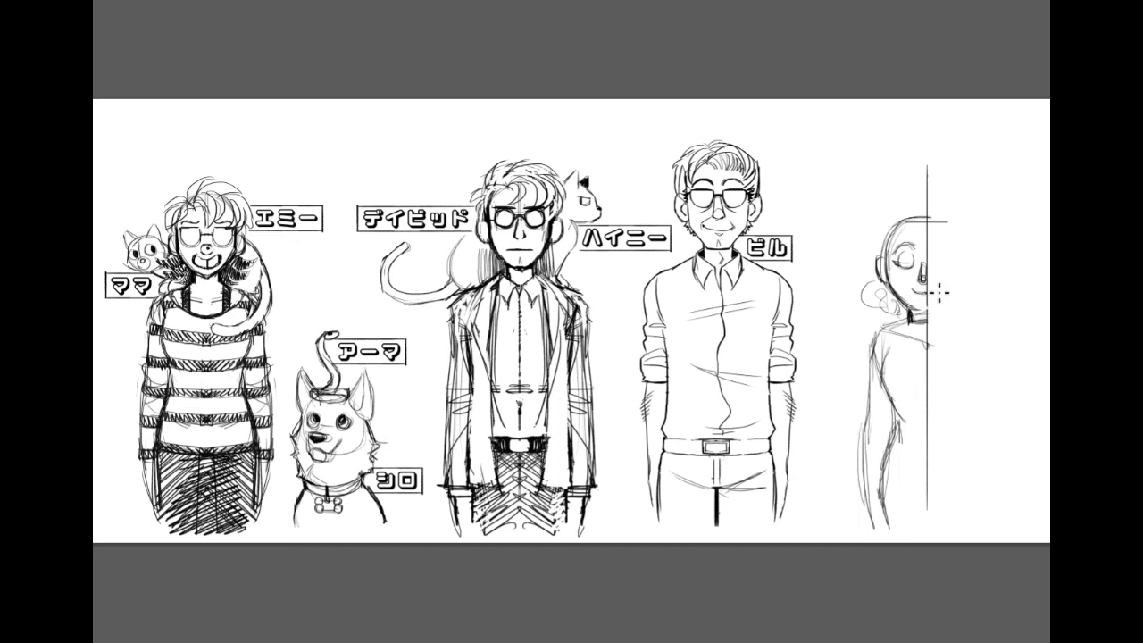
pyautogui.moveTo(907, 253); pyautogui.dragTo(905, 265)
pyautogui.moveTo(886, 393)
pyautogui.mouseDown()
pyautogui.moveTo(880, 429)
pyautogui.moveTo(891, 444)
pyautogui.moveTo(932, 450)
pyautogui.mouseUp()
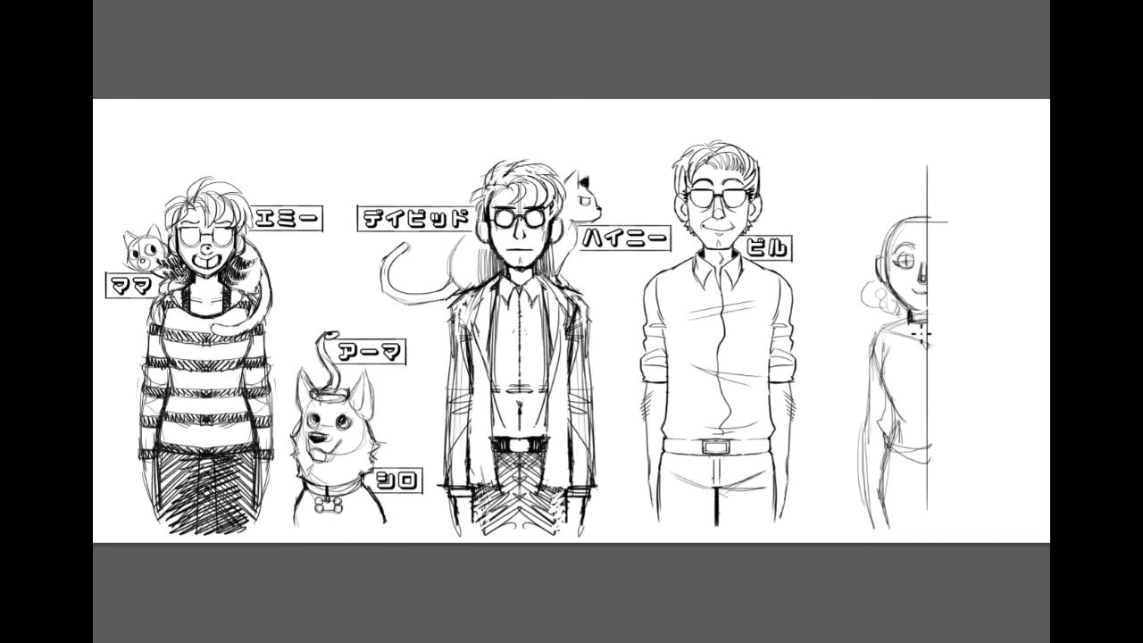
# Step: Add a pendant necklace, a loose cuffed sleeve, the waistband and the leg line to the half figure
pyautogui.moveTo(933, 322)
pyautogui.mouseDown()
pyautogui.moveTo(901, 322)
pyautogui.moveTo(933, 336)
pyautogui.mouseUp()
pyautogui.moveTo(893, 332)
pyautogui.mouseDown()
pyautogui.moveTo(856, 443)
pyautogui.moveTo(855, 464)
pyautogui.moveTo(891, 479)
pyautogui.moveTo(878, 488)
pyautogui.moveTo(902, 459)
pyautogui.moveTo(889, 485)
pyautogui.moveTo(872, 470)
pyautogui.moveTo(863, 479)
pyautogui.moveTo(879, 493)
pyautogui.moveTo(874, 525)
pyautogui.mouseUp()
pyautogui.moveTo(888, 451); pyautogui.dragTo(880, 506)
pyautogui.moveTo(920, 339); pyautogui.dragTo(928, 381)
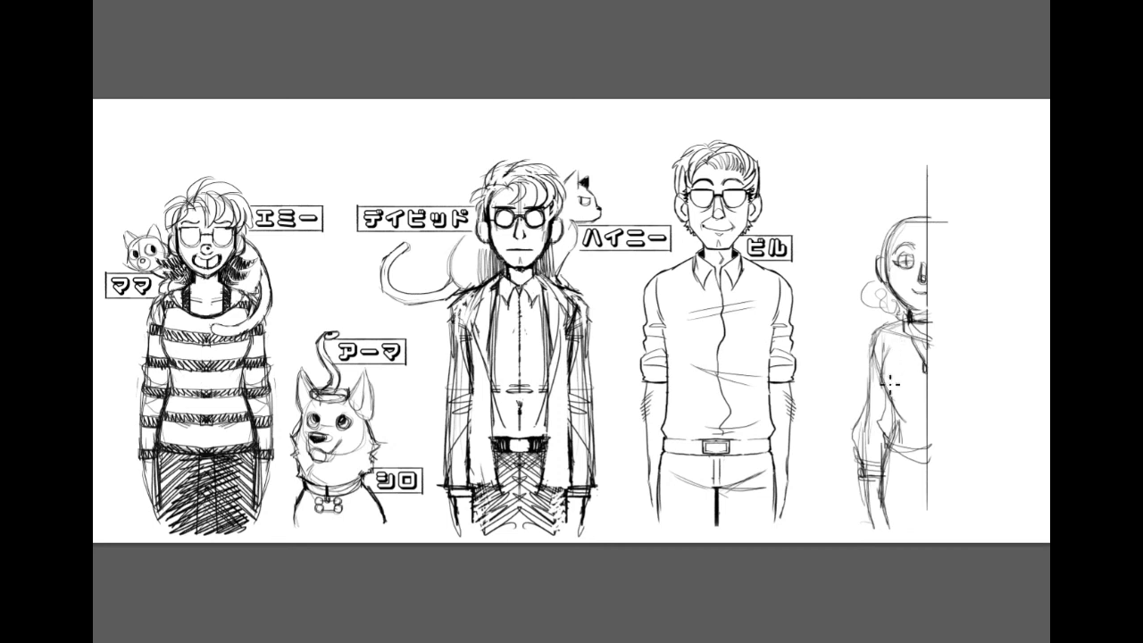
pyautogui.moveTo(891, 323); pyautogui.dragTo(868, 334)
pyautogui.moveTo(885, 441)
pyautogui.mouseDown()
pyautogui.moveTo(882, 467)
pyautogui.moveTo(928, 478)
pyautogui.moveTo(930, 453)
pyautogui.mouseUp()
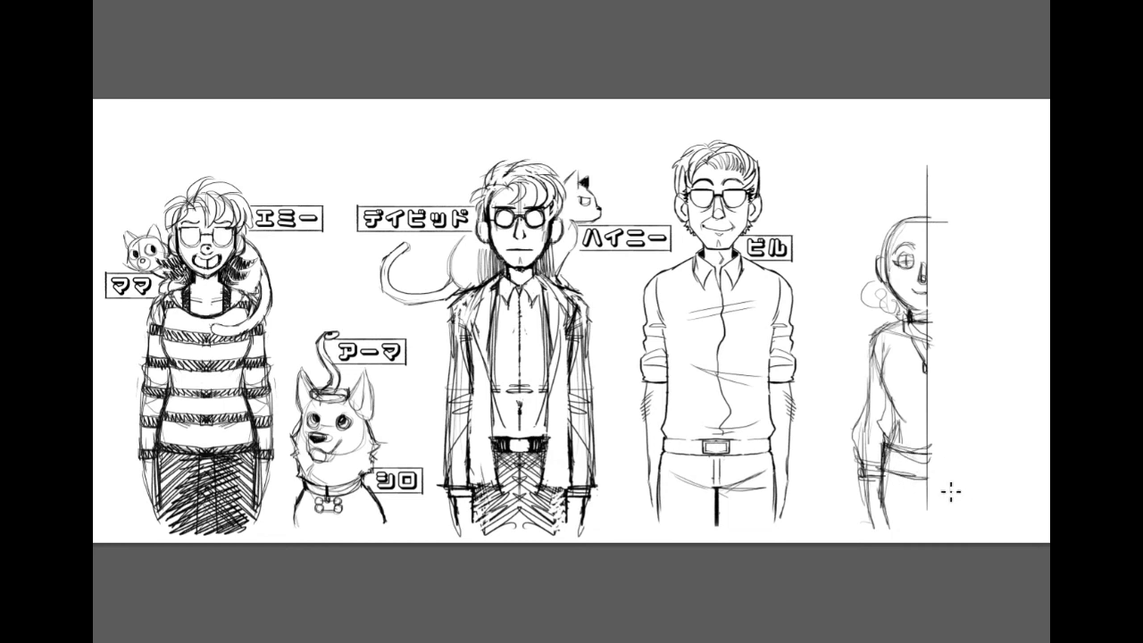
pyautogui.moveTo(883, 482)
pyautogui.mouseDown()
pyautogui.moveTo(886, 525)
pyautogui.moveTo(885, 512)
pyautogui.mouseUp()
# Step: Flip a copy of the half figure horizontally and align it on the centre line to complete the woman's body
pyautogui.hotkey('ctrl', 't')
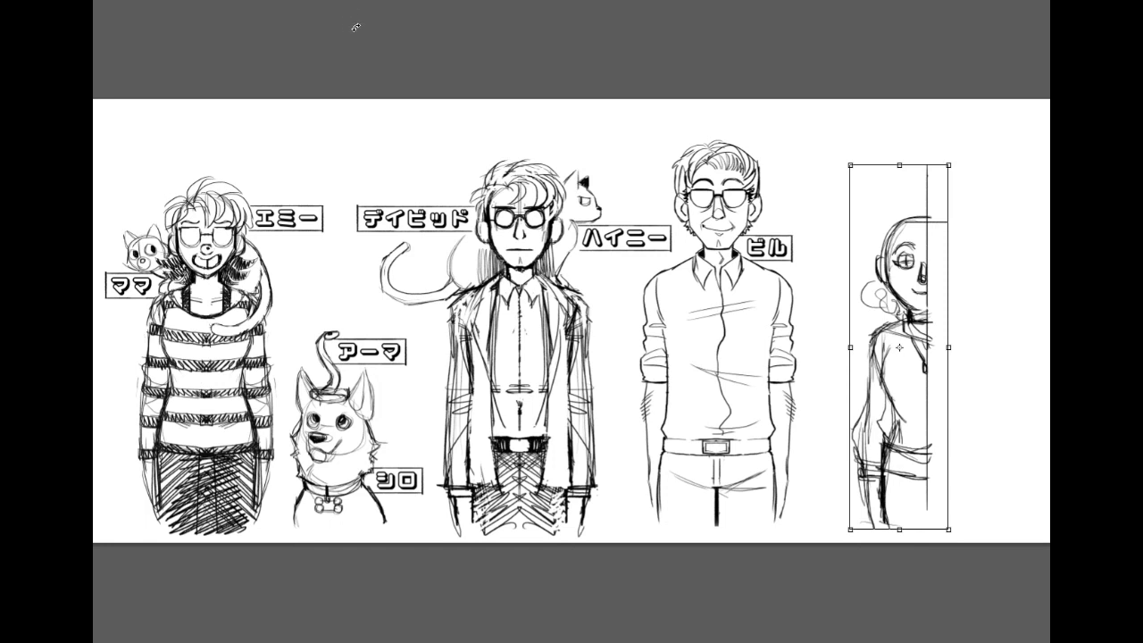
pyautogui.hotkey('ctrl', 'shift', 'h')
pyautogui.moveTo(916, 322); pyautogui.dragTo(967, 322)
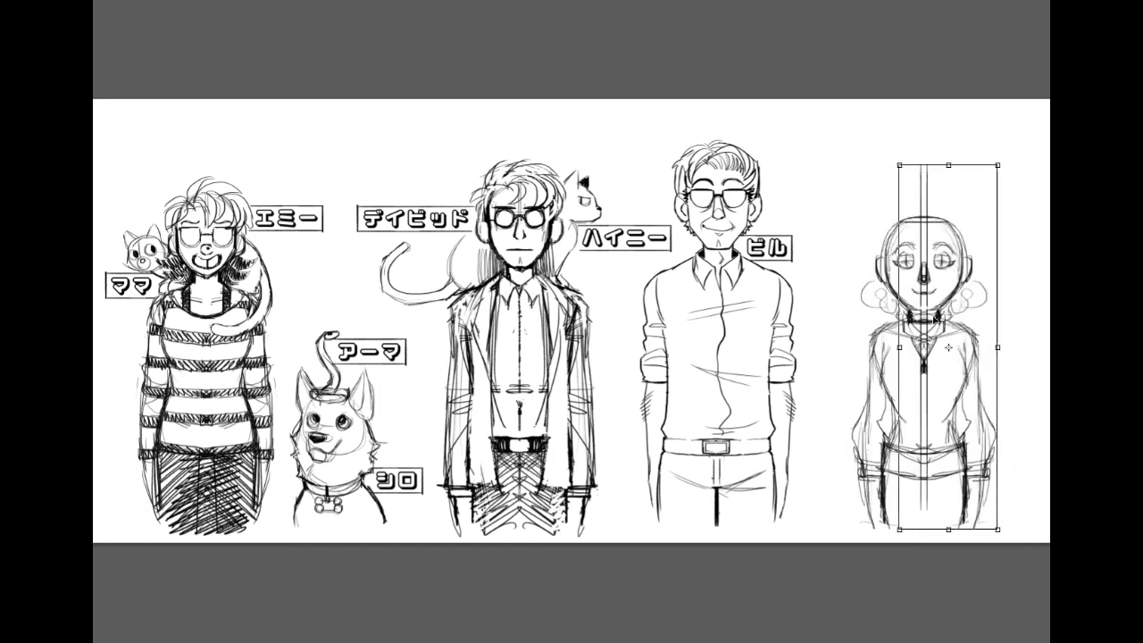
pyautogui.press('Right')
pyautogui.press('Right')
pyautogui.press('Right')
pyautogui.press('Right')
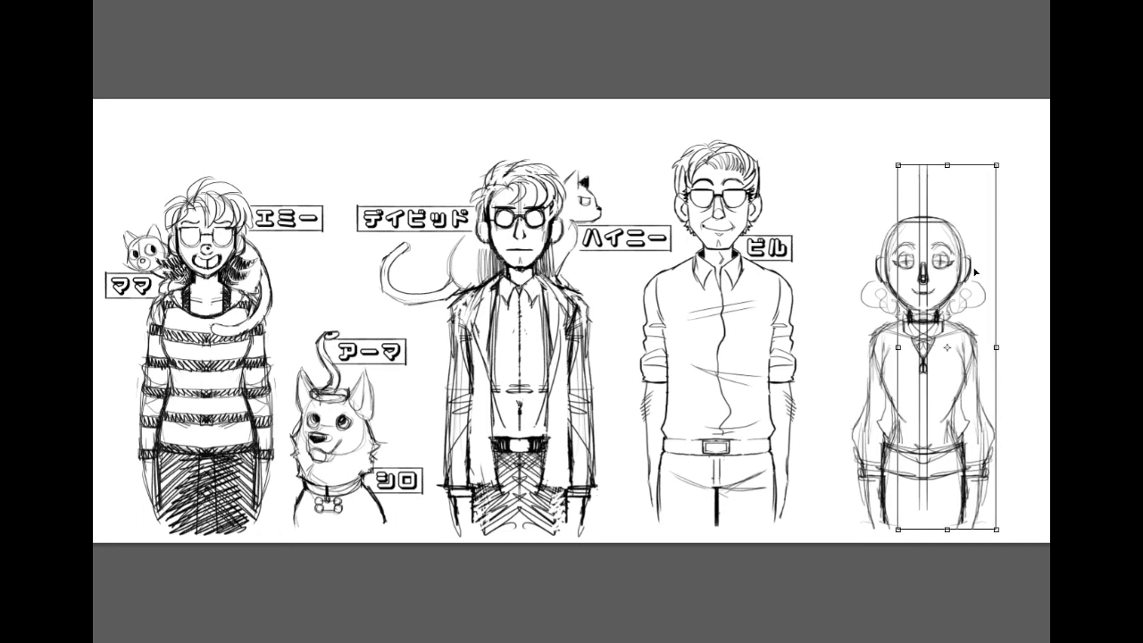
pyautogui.press('Right')
pyautogui.press('Right')
pyautogui.press('Right')
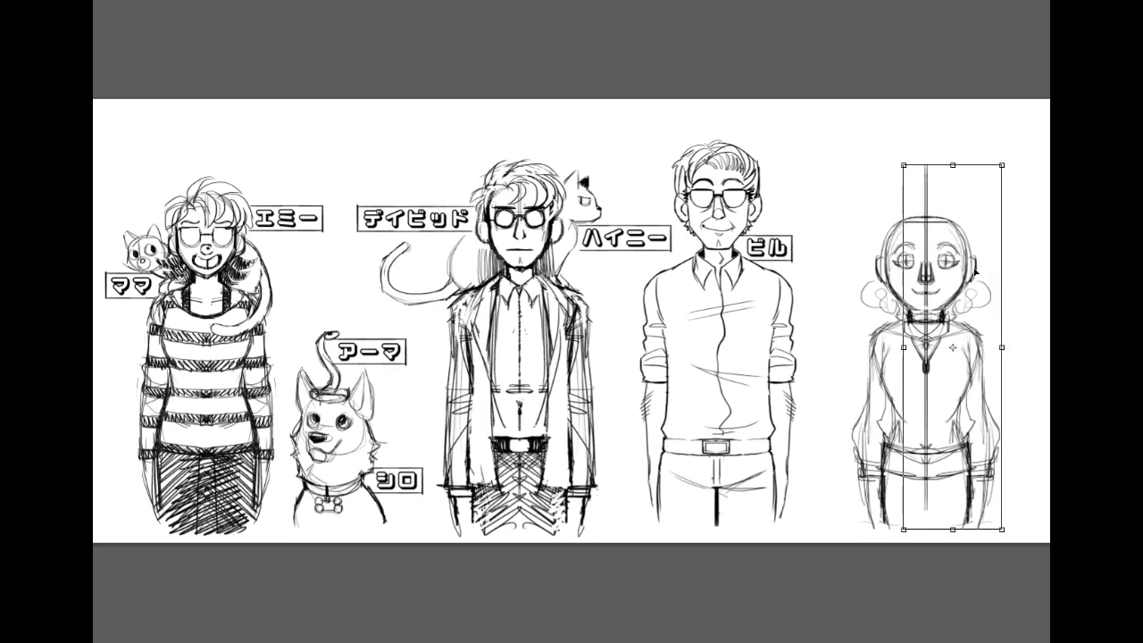
pyautogui.press('Return')
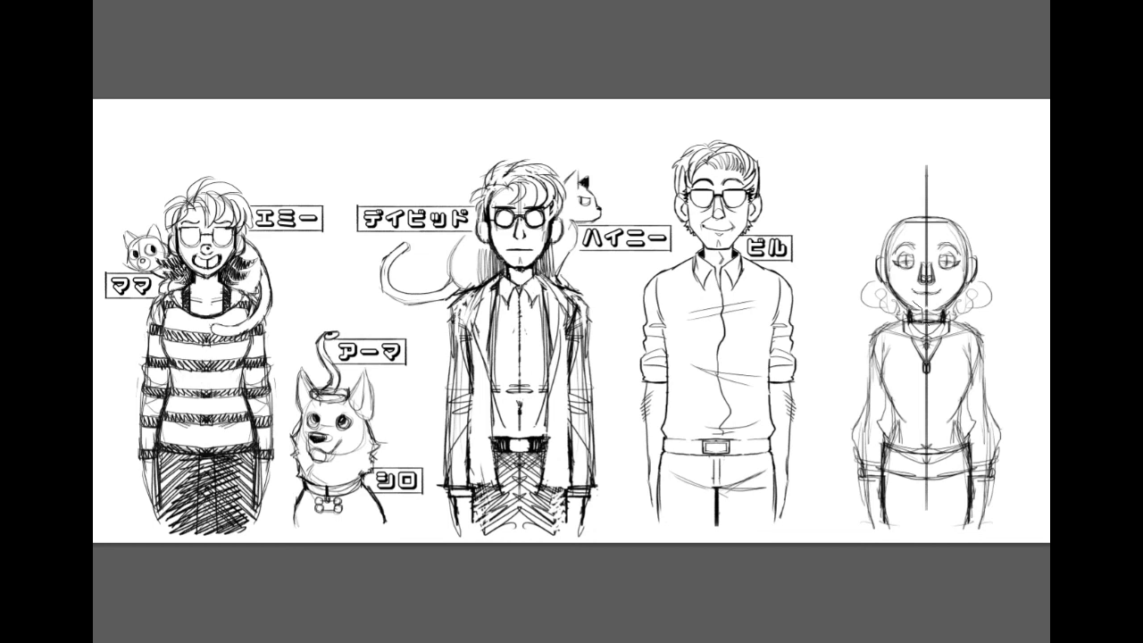
# Step: Select the mirrored half of the woman's head and shift it inwards to narrow her face
pyautogui.moveTo(915, 209)
pyautogui.mouseDown()
pyautogui.moveTo(995, 259)
pyautogui.moveTo(1005, 312)
pyautogui.moveTo(925, 321)
pyautogui.mouseUp()
pyautogui.moveTo(1013, 284); pyautogui.dragTo(998, 277)
pyautogui.moveTo(998, 241); pyautogui.dragTo(990, 243)
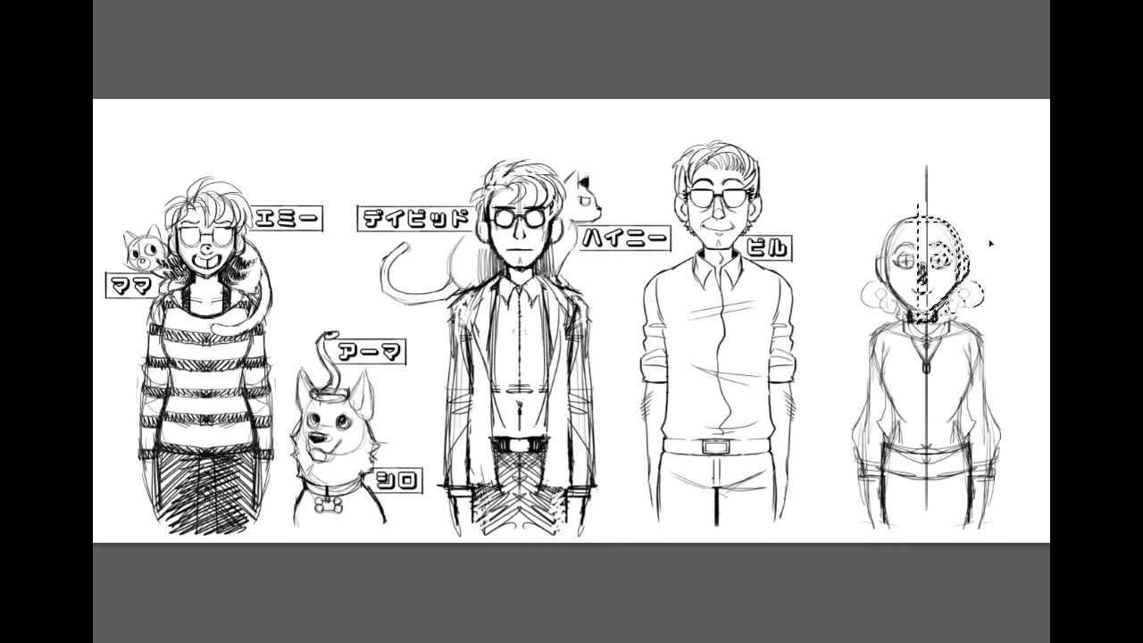
pyautogui.press('Return')
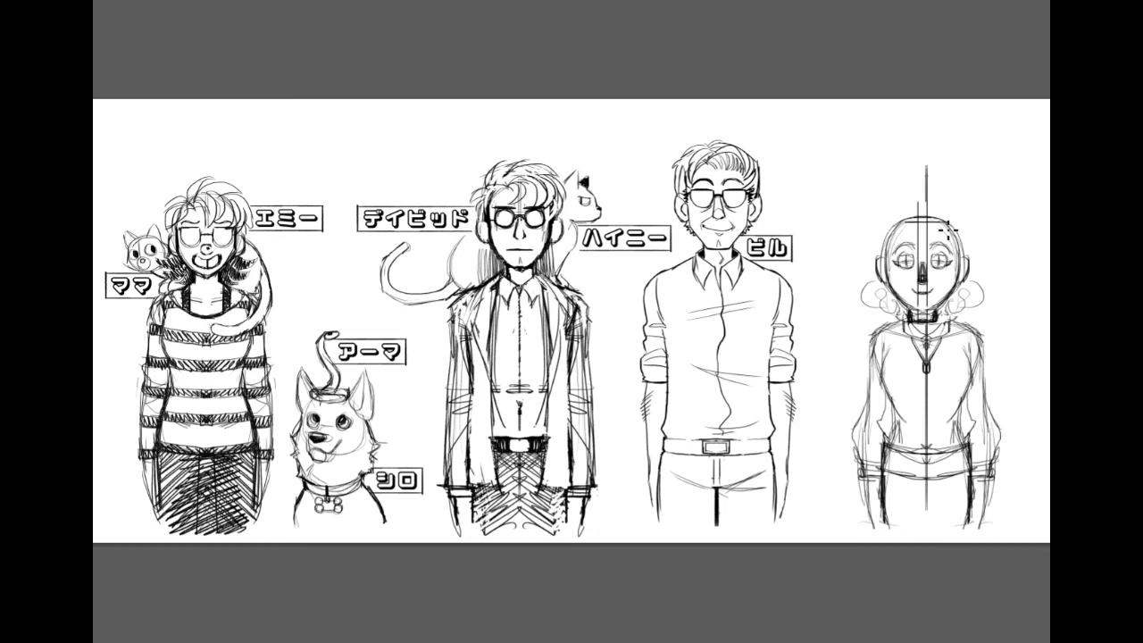
# Step: Sketch curly hair over the woman's forehead and around both sides of her neck, and touch up her eye
pyautogui.moveTo(939, 223)
pyautogui.mouseDown()
pyautogui.moveTo(896, 219)
pyautogui.moveTo(895, 241)
pyautogui.moveTo(875, 254)
pyautogui.moveTo(869, 243)
pyautogui.moveTo(918, 208)
pyautogui.moveTo(954, 237)
pyautogui.mouseUp()
pyautogui.moveTo(878, 305); pyautogui.dragTo(895, 327)
pyautogui.moveTo(974, 310); pyautogui.dragTo(957, 317)
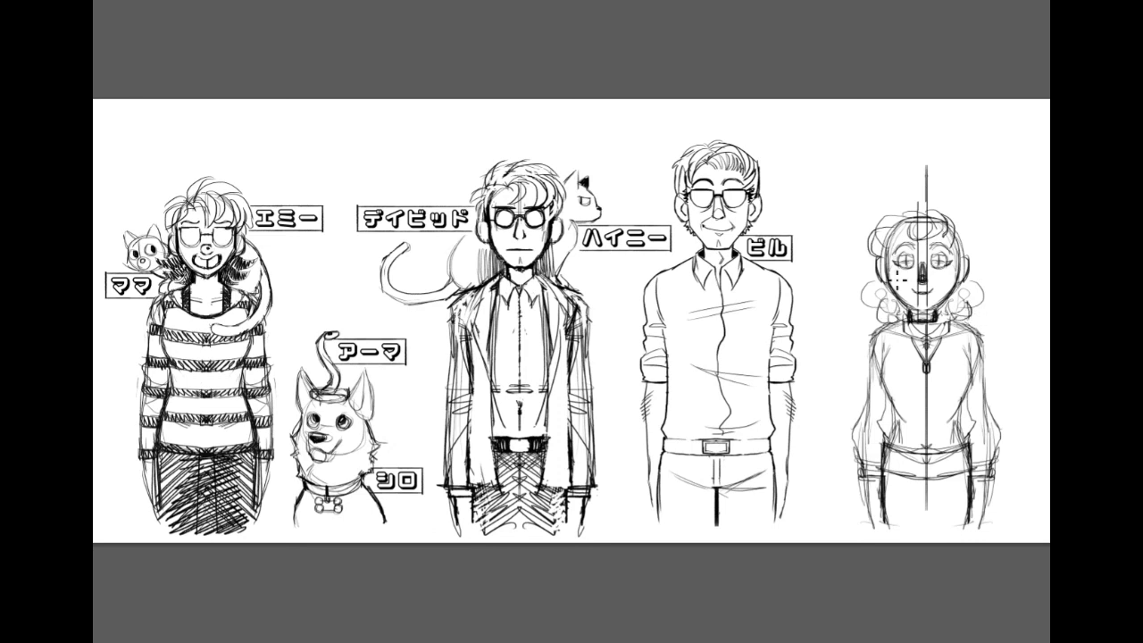
pyautogui.moveTo(895, 261); pyautogui.dragTo(892, 260)
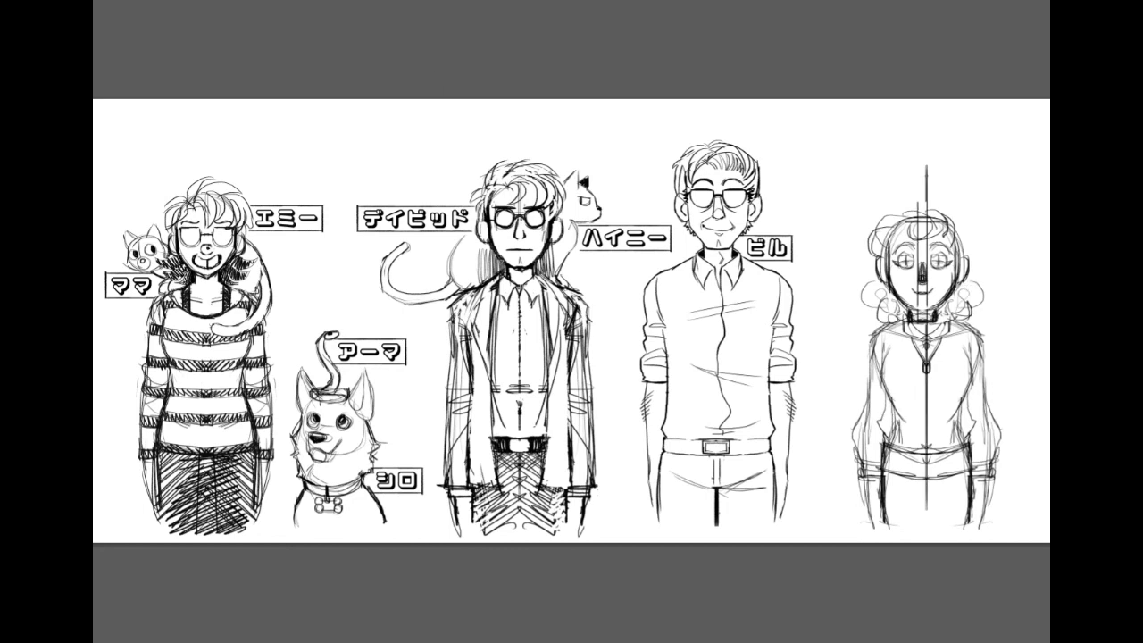
# Step: Move the woman's sketch closer to the bespectacled man and stretch her hip and leg area slightly wider
pyautogui.moveTo(929, 378); pyautogui.dragTo(876, 374)
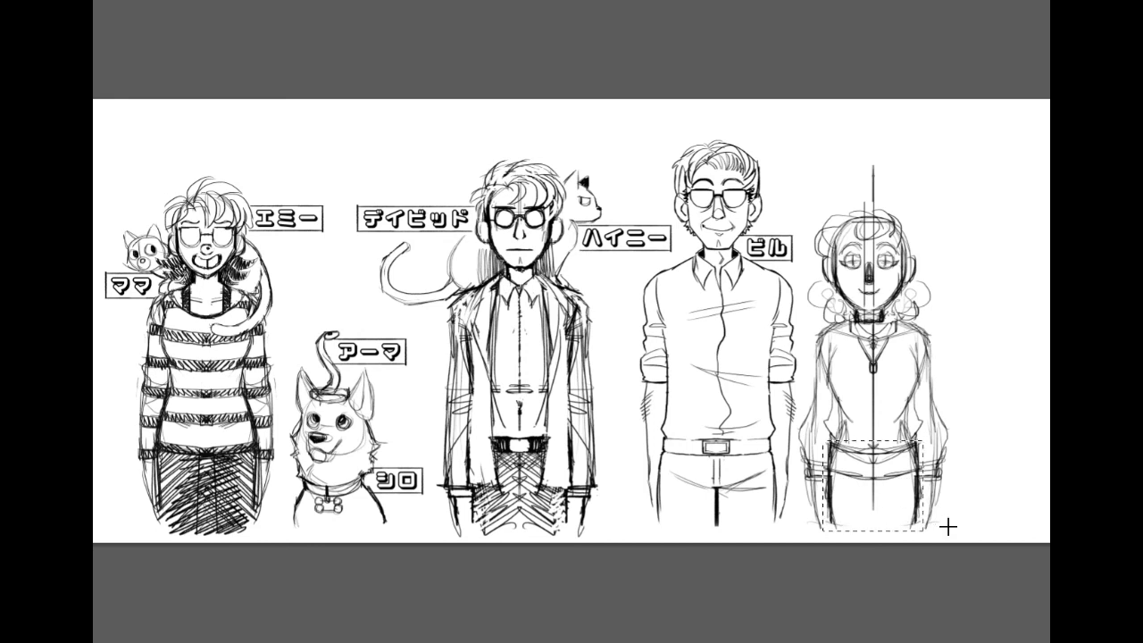
pyautogui.hotkey('ctrl', 't')
pyautogui.moveTo(823, 488); pyautogui.dragTo(816, 487)
pyautogui.moveTo(923, 485); pyautogui.dragTo(900, 489)
pyautogui.press('Return')
pyautogui.hotkey('ctrl', 'd')
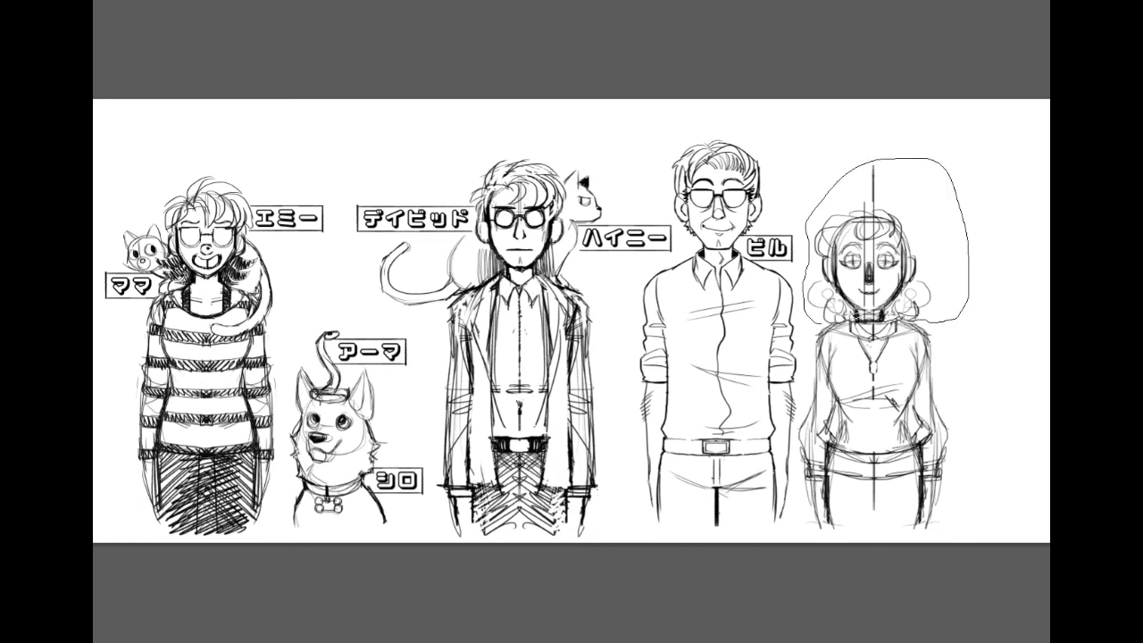
# Step: Select the woman's head and curls and shift them slightly to the right over her body
pyautogui.moveTo(811, 211); pyautogui.dragTo(806, 219)
pyautogui.click(94, 1)
pyautogui.moveTo(883, 271); pyautogui.dragTo(887, 272)
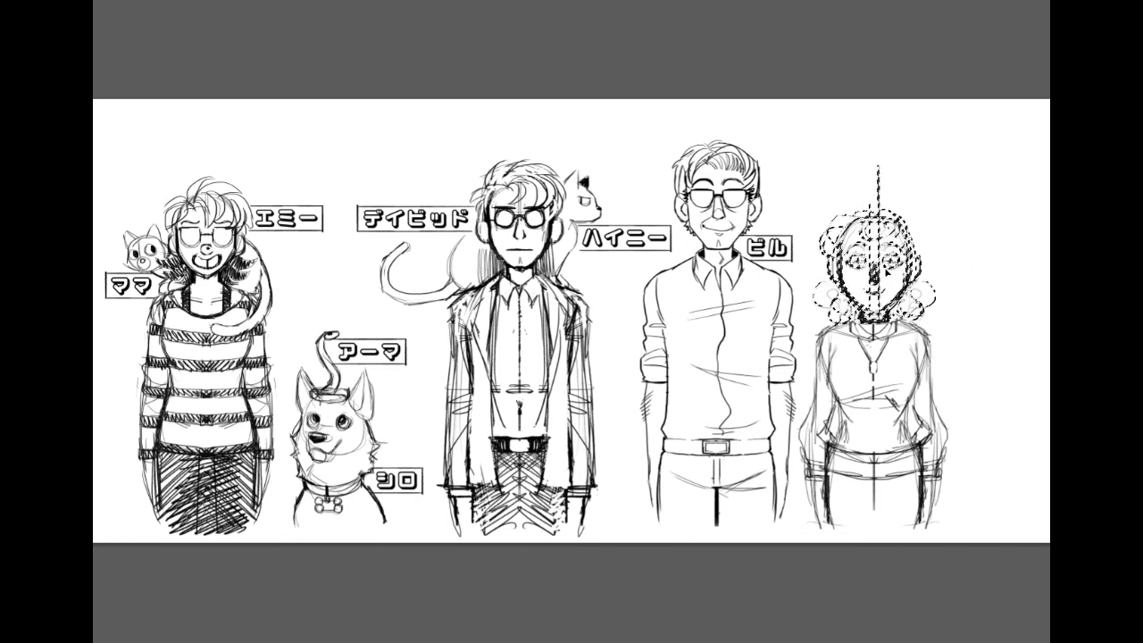
pyautogui.hotkey('ctrl', 'd')
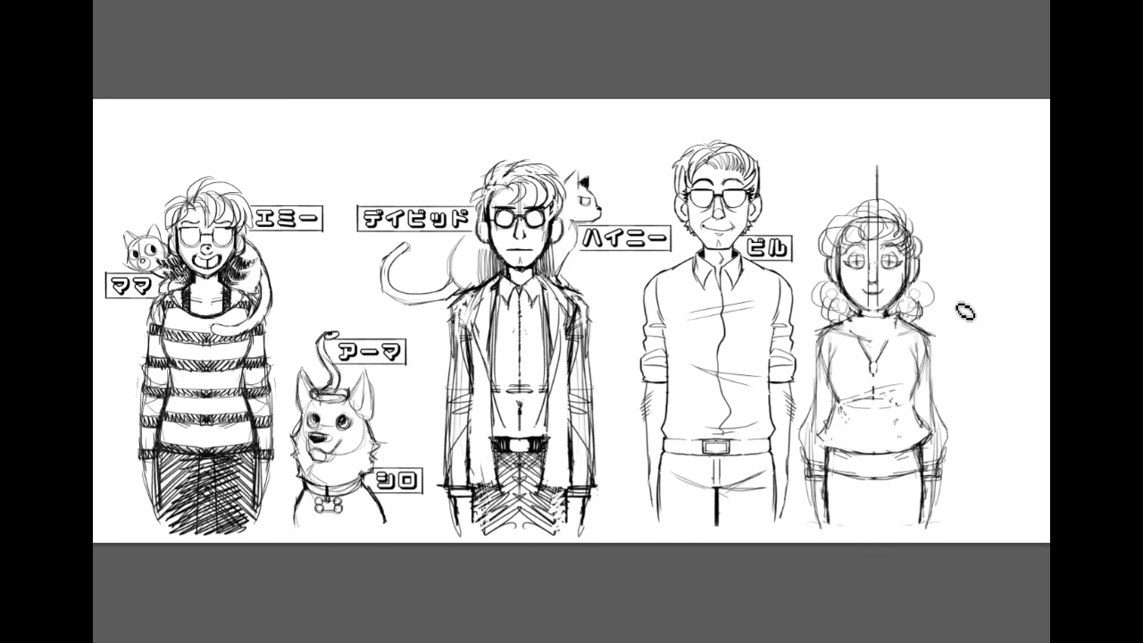
pyautogui.hotkey('ctrl', 't')
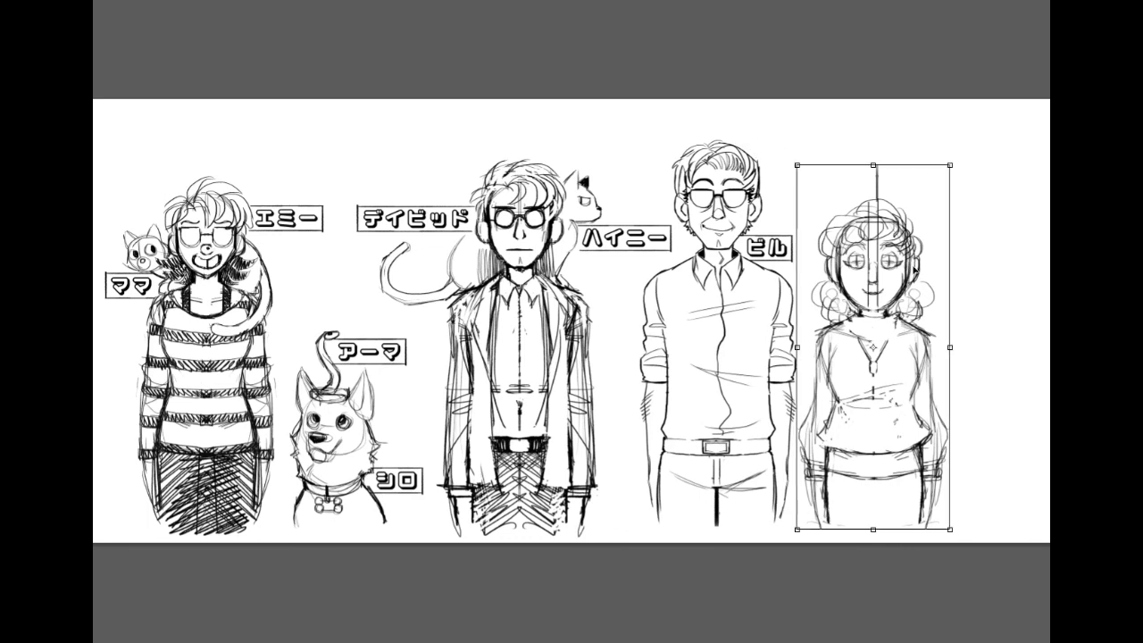
pyautogui.press('Return')
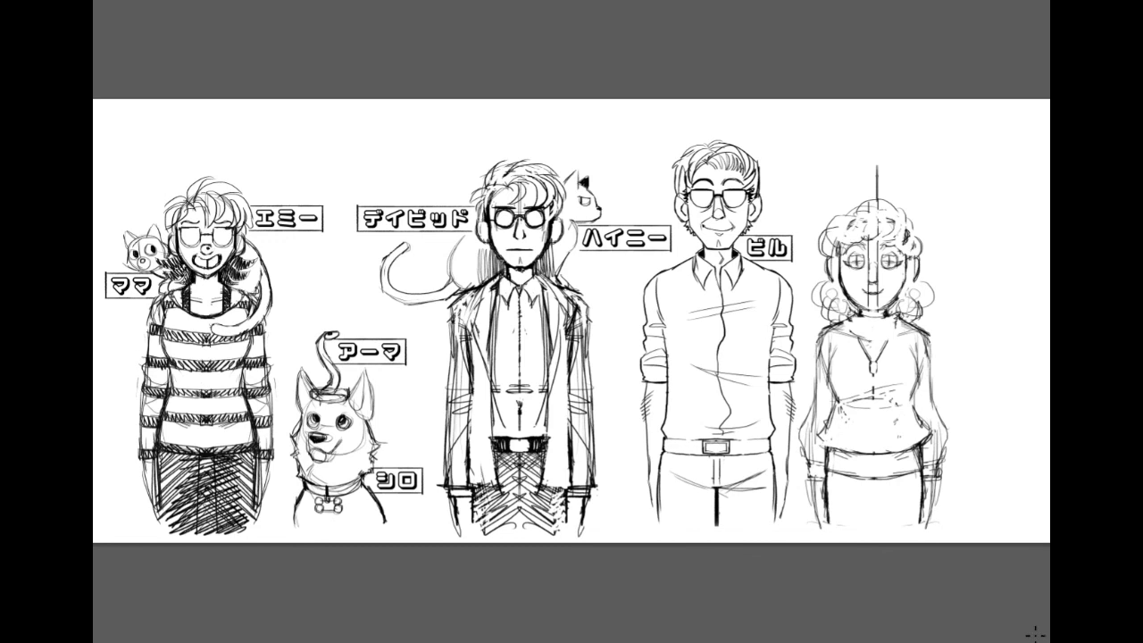
# Step: Nudge the woman's head slightly up and to the left over her neck, and erase the guide line above her hair
pyautogui.hotkey('ctrl', '+')
pyautogui.hotkey('ctrl', '+')
pyautogui.moveTo(964, 330); pyautogui.dragTo(483, 450)
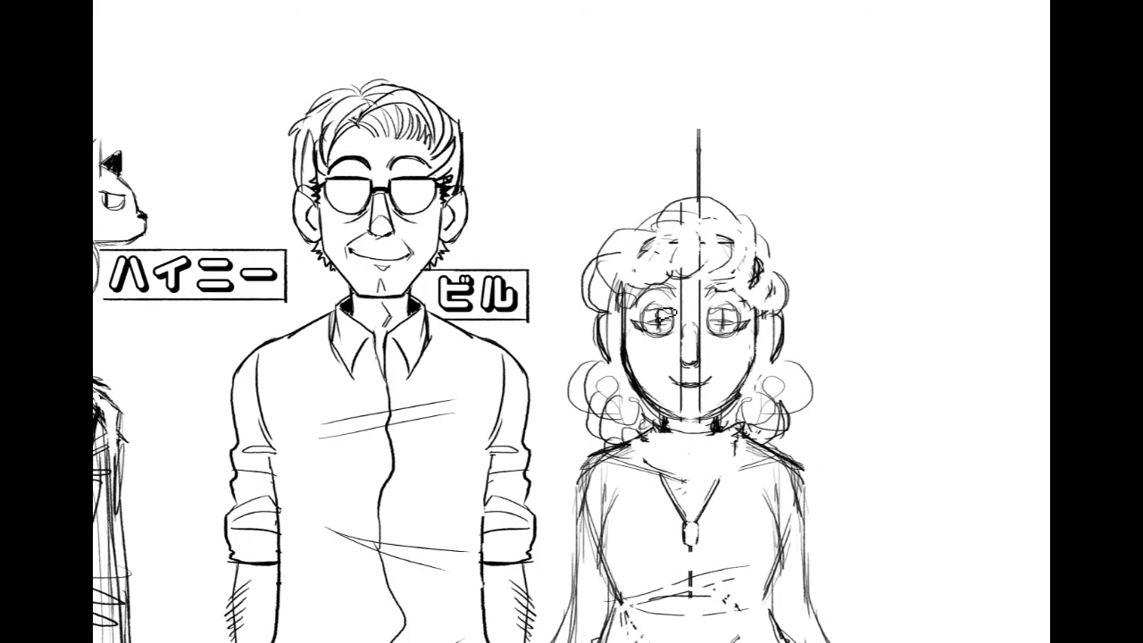
pyautogui.moveTo(561, 272); pyautogui.dragTo(801, 159)
pyautogui.hotkey('ctrl', 't')
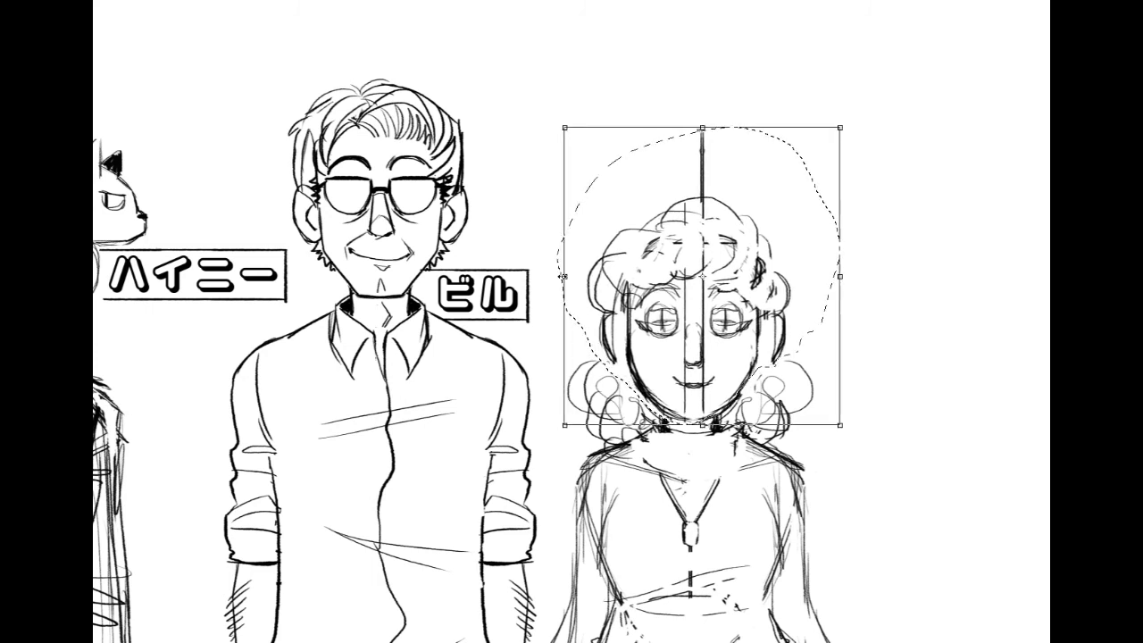
pyautogui.moveTo(720, 356); pyautogui.dragTo(717, 352)
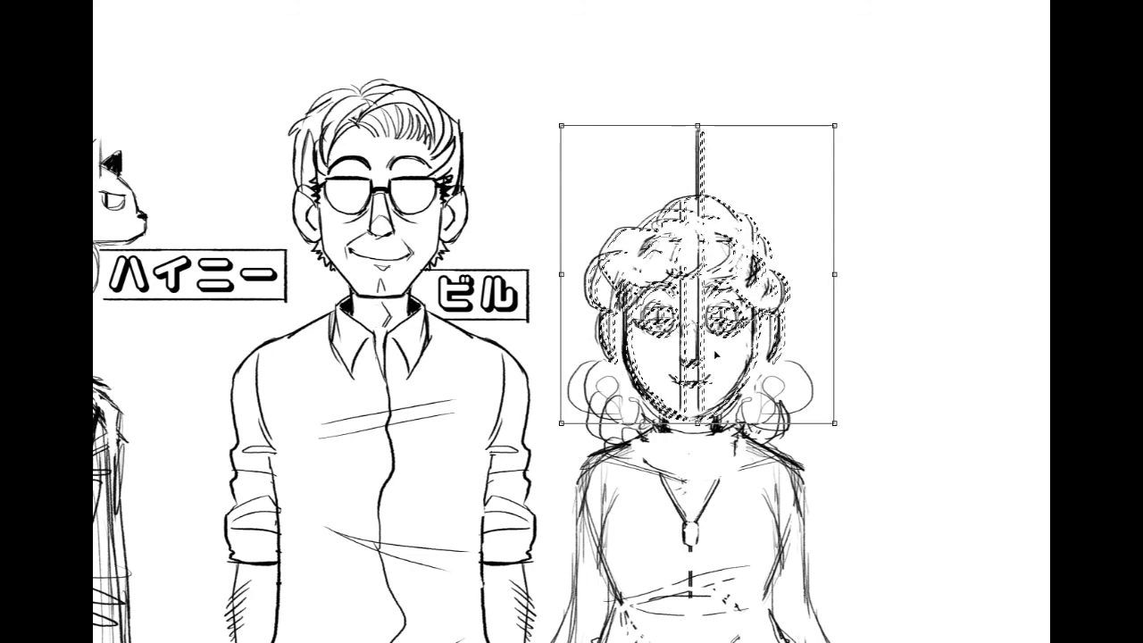
pyautogui.press('Return')
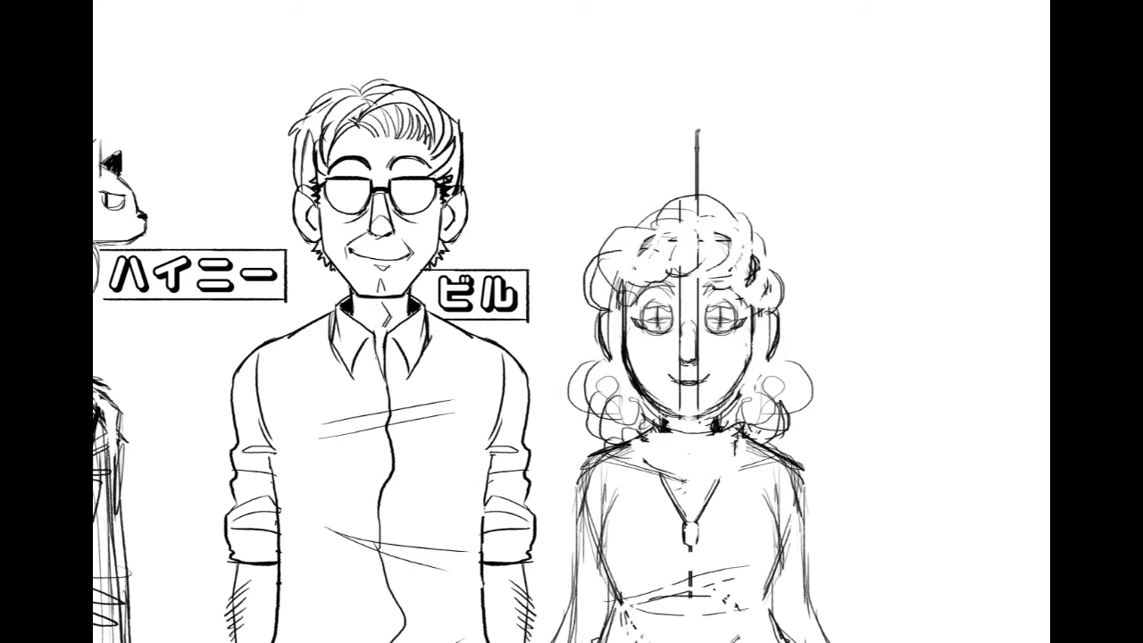
pyautogui.moveTo(694, 119)
pyautogui.mouseDown()
pyautogui.moveTo(695, 178)
pyautogui.moveTo(711, 191)
pyautogui.moveTo(695, 193)
pyautogui.moveTo(703, 216)
pyautogui.moveTo(673, 223)
pyautogui.moveTo(683, 245)
pyautogui.moveTo(769, 270)
pyautogui.mouseUp()
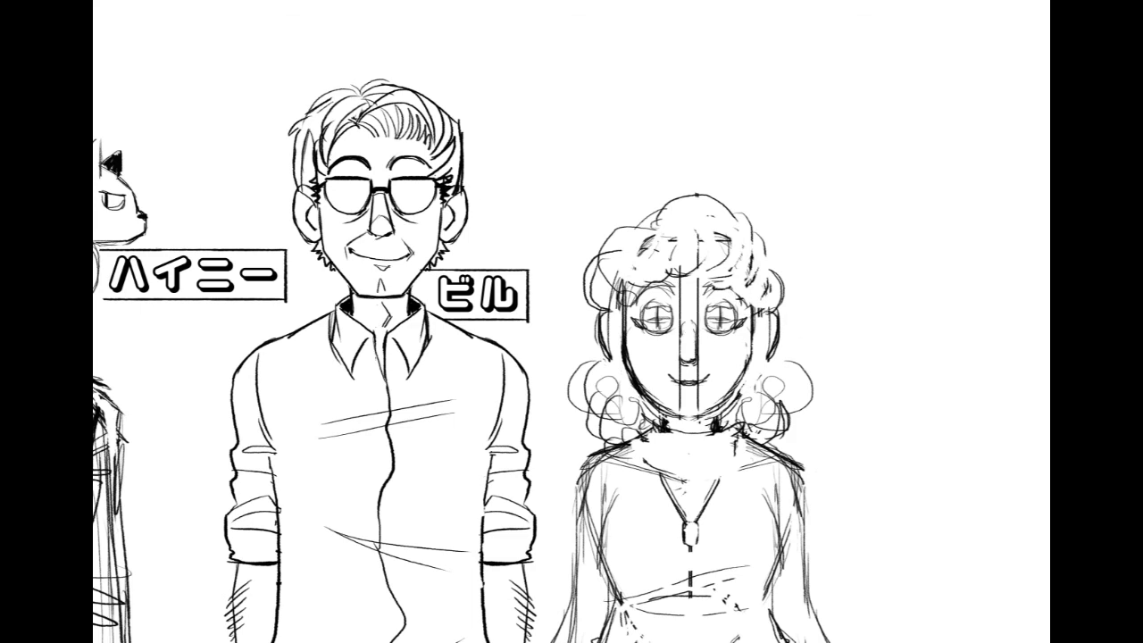
# Step: Place the woman's sketch next to the striped-sweater character for comparison and scale it down slightly
pyautogui.scroll(-5, 468, 321)
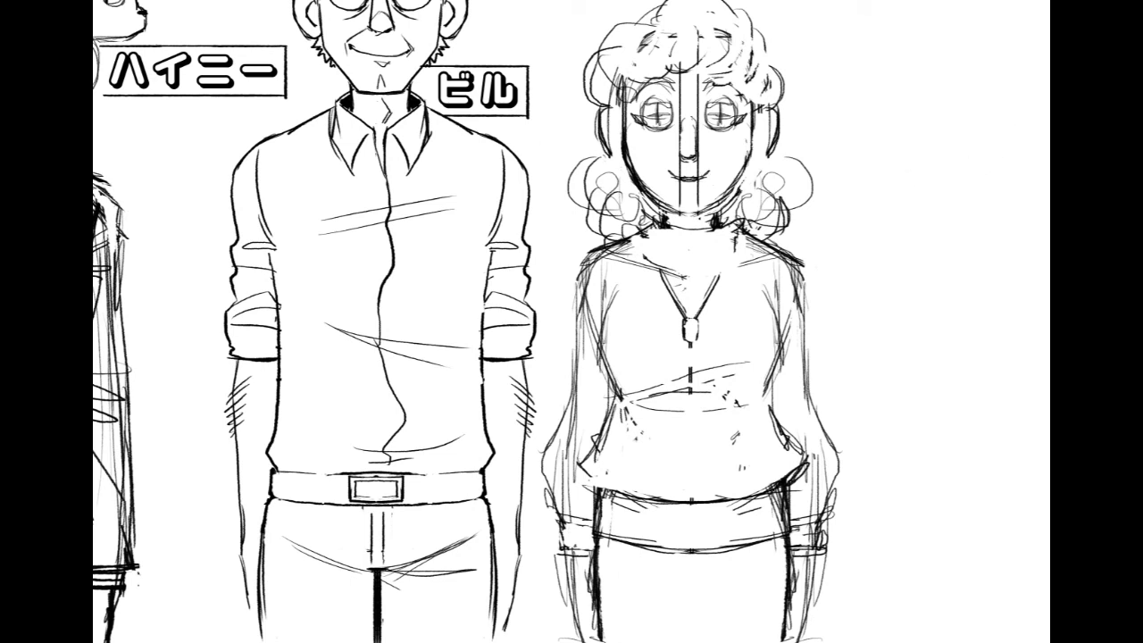
pyautogui.hscroll(-20, 571, 321)
pyautogui.scroll(3, 571, 321)
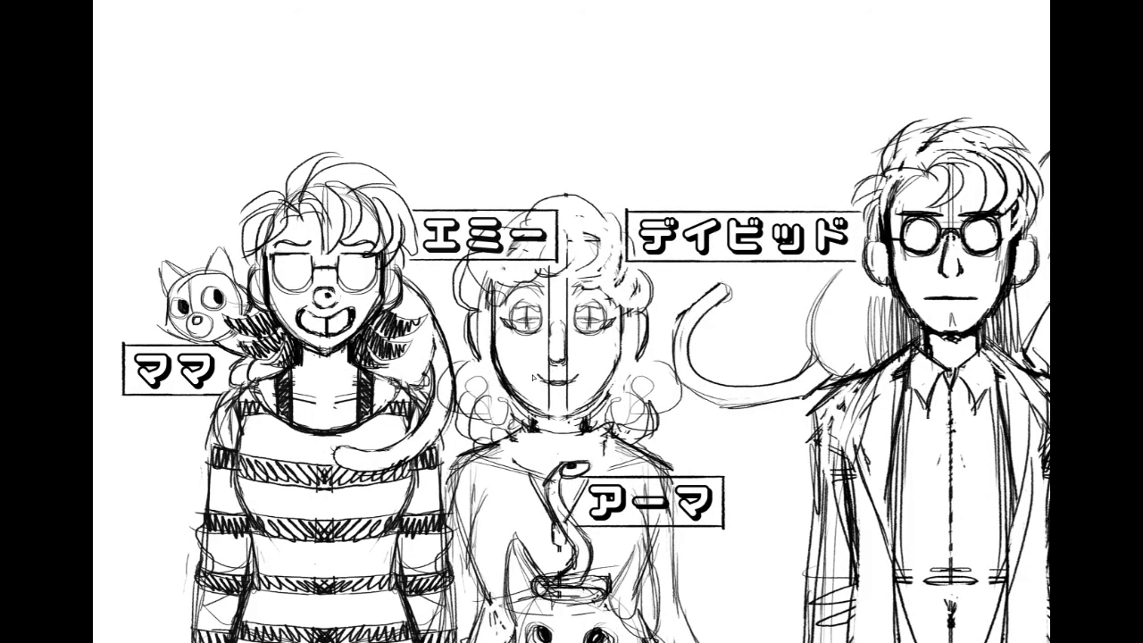
pyautogui.hotkey('ctrl', 't')
pyautogui.moveTo(706, 186)
pyautogui.mouseDown()
pyautogui.moveTo(637, 234)
pyautogui.moveTo(634, 259)
pyautogui.mouseUp()
pyautogui.moveTo(540, 389); pyautogui.dragTo(538, 338)
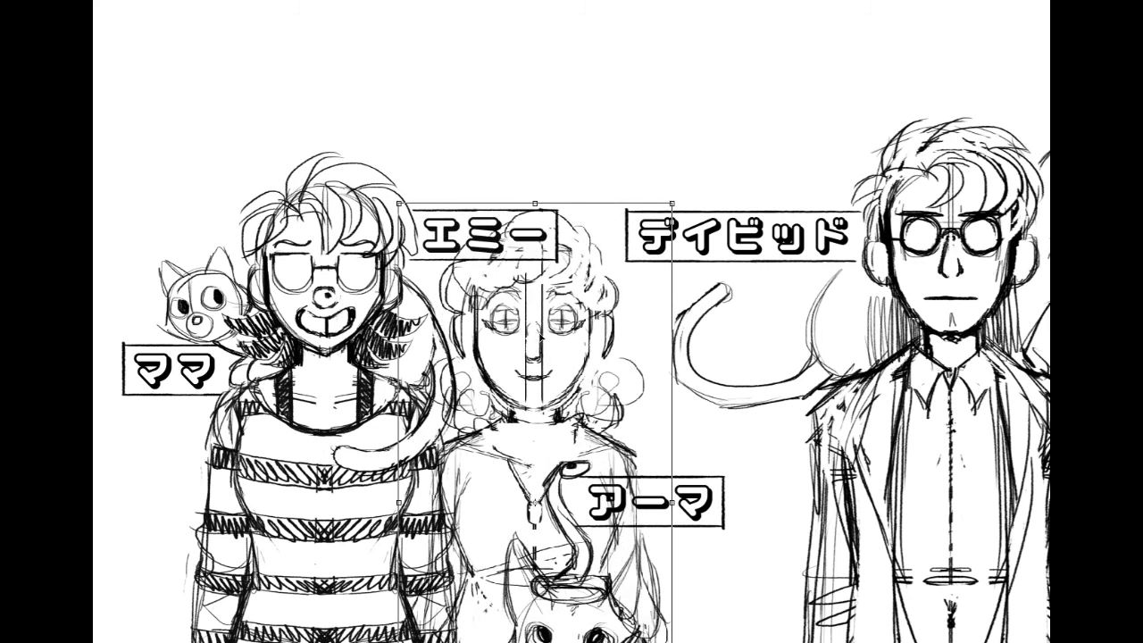
pyautogui.press('Return')
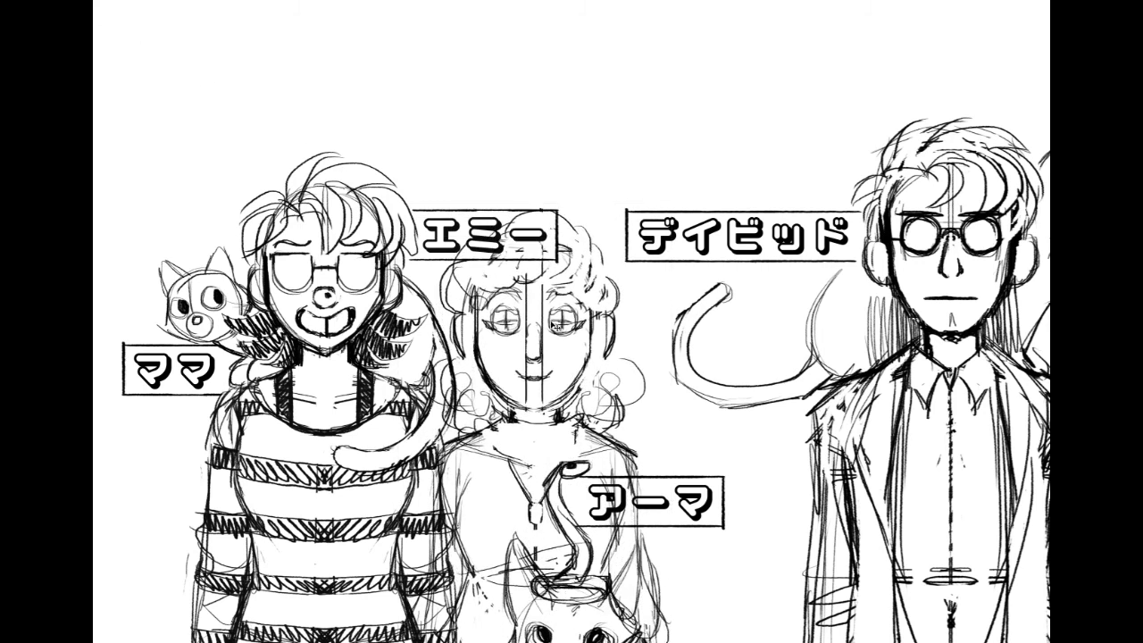
# Step: Bring the resized woman's sketch back beside the bespectacled man
pyautogui.moveTo(514, 409); pyautogui.dragTo(898, 409)
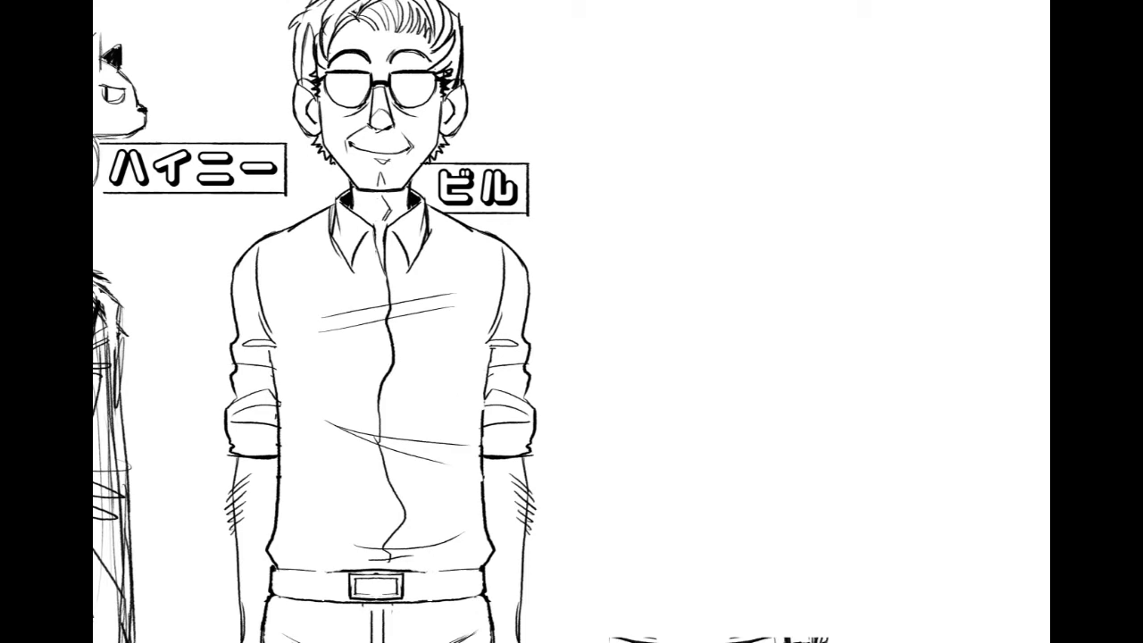
pyautogui.hotkey('ctrl', 'v')
pyautogui.moveTo(234, 324); pyautogui.dragTo(661, 327)
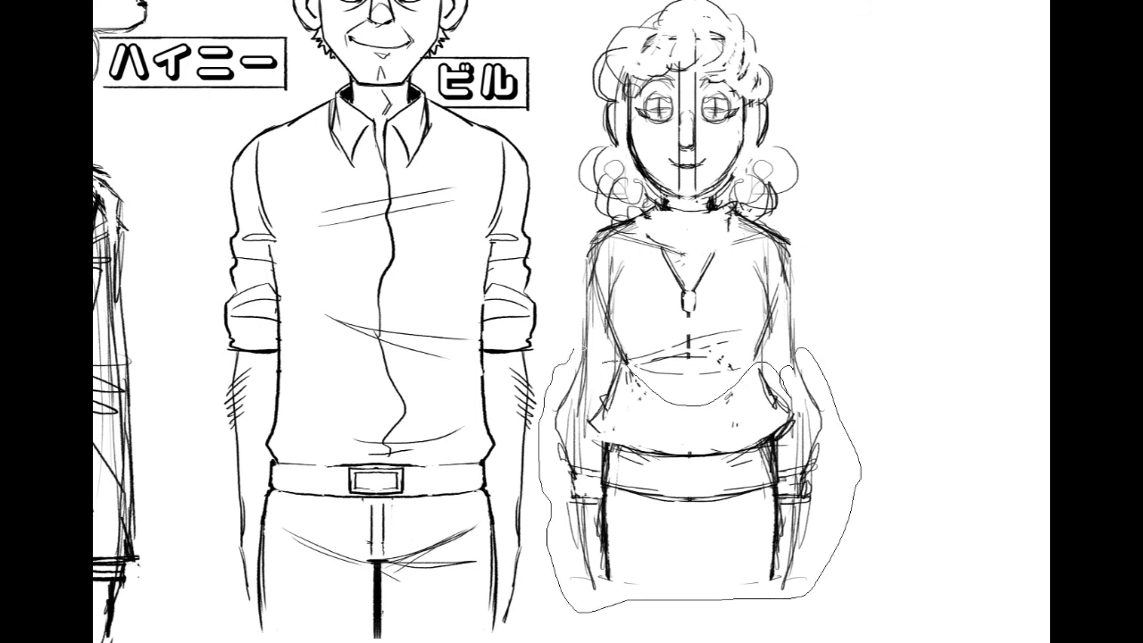
# Step: Select the woman's lower torso, forearms and legs, stretch them slightly downwards, and clear the selection
pyautogui.moveTo(791, 368); pyautogui.dragTo(799, 350)
pyautogui.hotkey('ctrl', 't')
pyautogui.moveTo(697, 614); pyautogui.dragTo(696, 642)
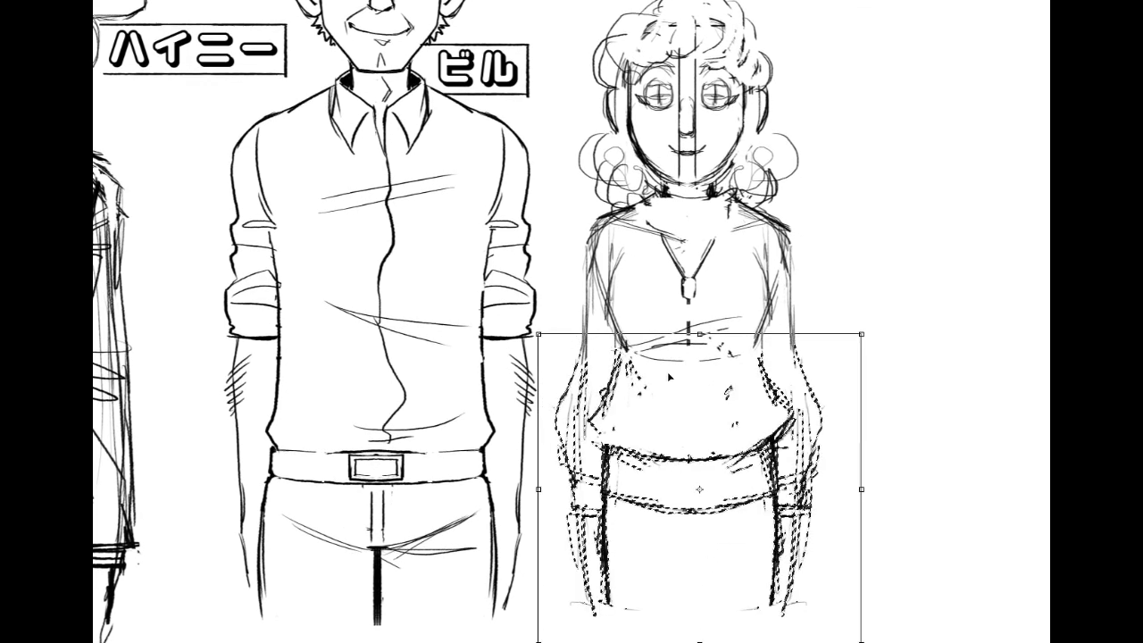
pyautogui.press('Return')
pyautogui.hotkey('ctrl', 'd')
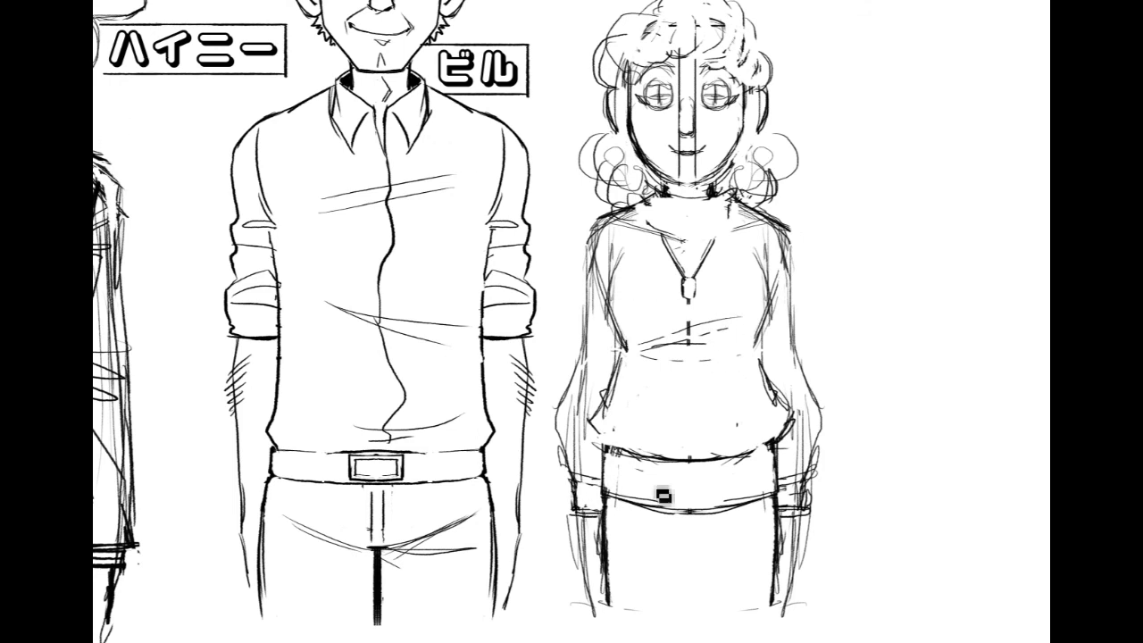
# Step: Redraw the sides of the woman's skirt with a slight inward curve and add curved fold lines across it
pyautogui.moveTo(608, 583); pyautogui.dragTo(607, 447)
pyautogui.moveTo(607, 451); pyautogui.dragTo(610, 591)
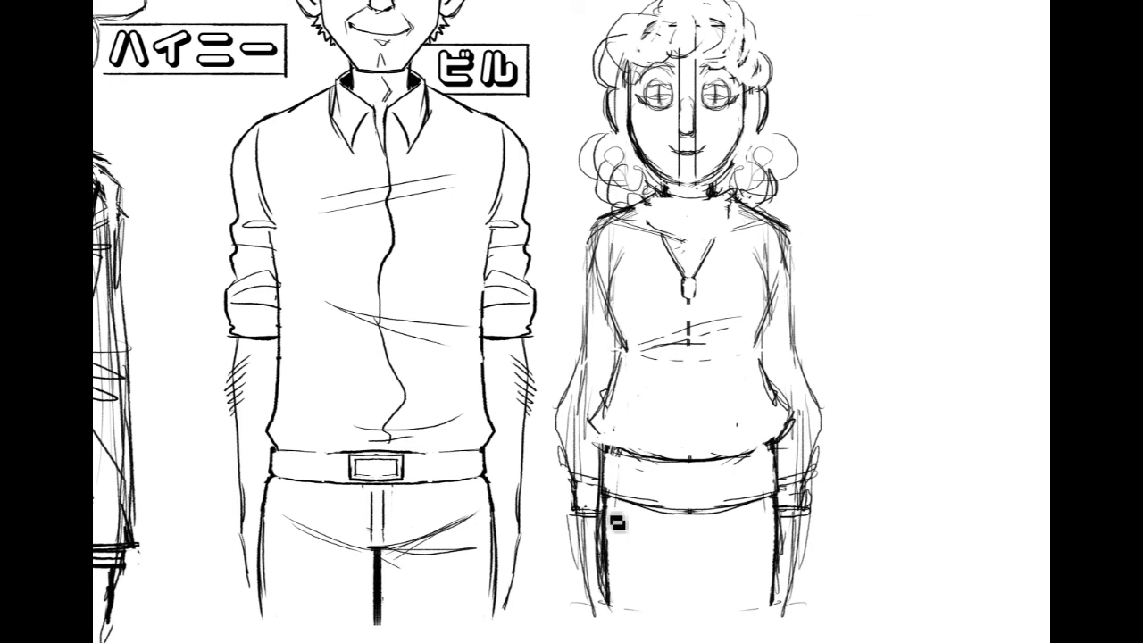
pyautogui.moveTo(777, 457); pyautogui.dragTo(774, 597)
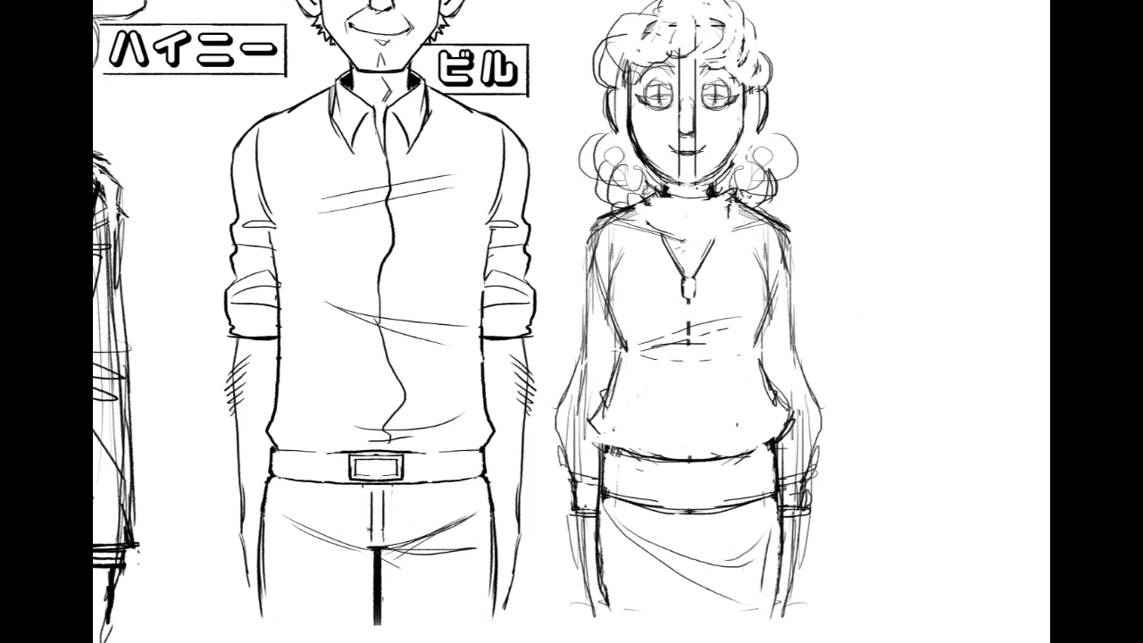
# Step: Sketch a draped scarf around the woman's neck, above her pendant
pyautogui.moveTo(983, 388); pyautogui.dragTo(1040, 462)
pyautogui.moveTo(752, 317); pyautogui.dragTo(761, 317)
pyautogui.moveTo(735, 273); pyautogui.dragTo(792, 279)
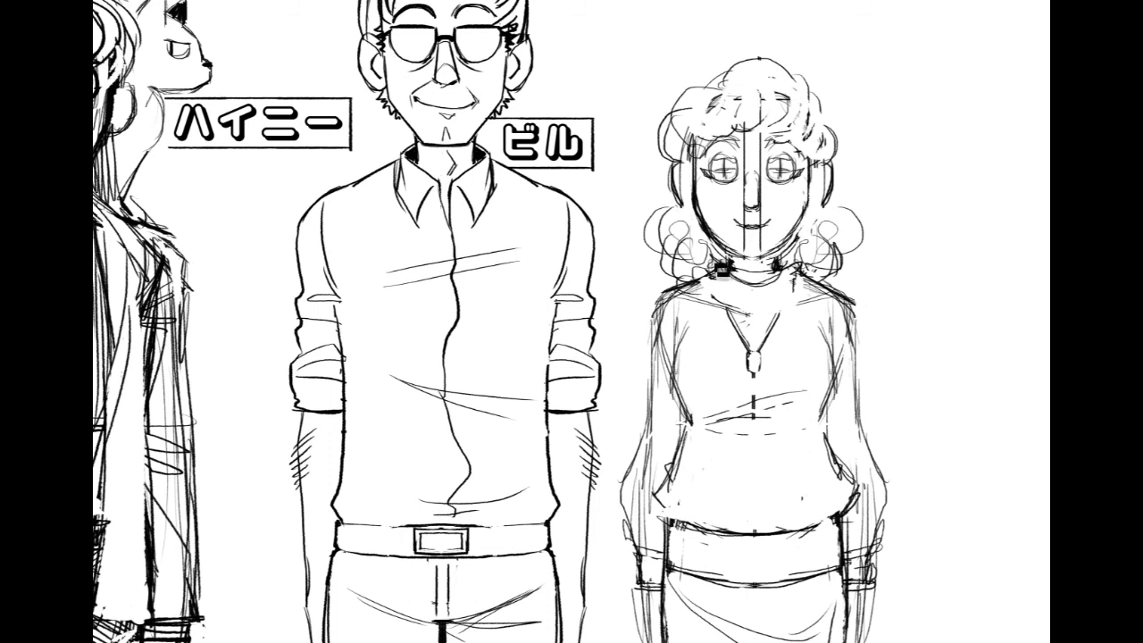
pyautogui.moveTo(710, 284)
pyautogui.mouseDown()
pyautogui.moveTo(791, 308)
pyautogui.moveTo(777, 324)
pyautogui.mouseUp()
pyautogui.moveTo(719, 262); pyautogui.dragTo(718, 286)
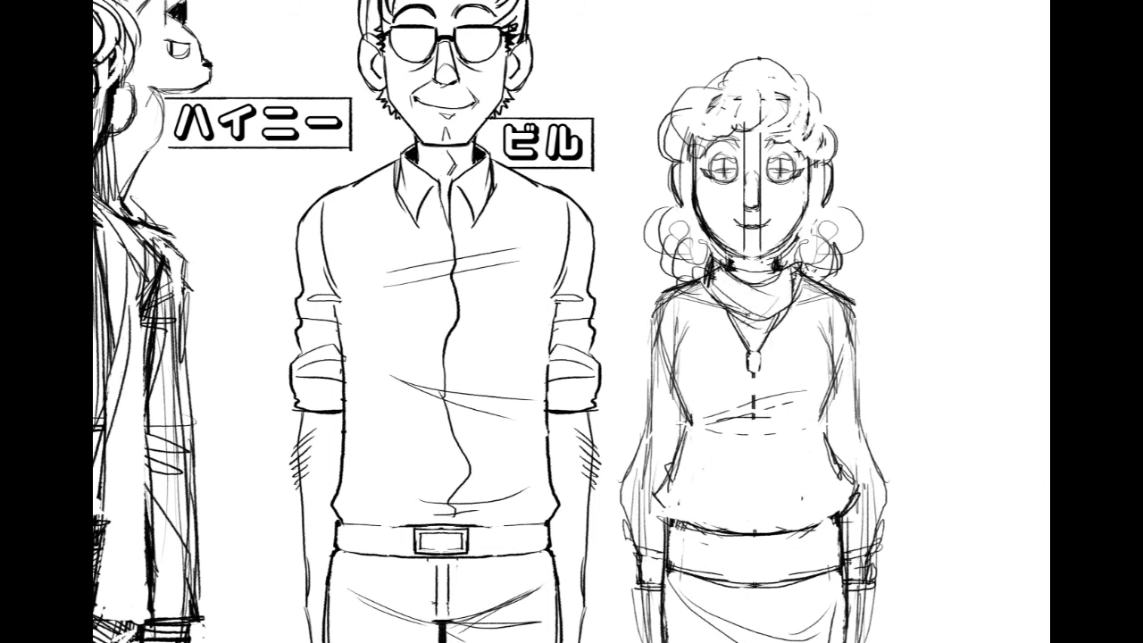
# Step: Sketch a band around the woman's wrist and clean up the sides of her blouse at the waist
pyautogui.scroll(-2, 891, 394)
pyautogui.moveTo(704, 508); pyautogui.dragTo(721, 495)
pyautogui.moveTo(678, 541); pyautogui.dragTo(659, 565)
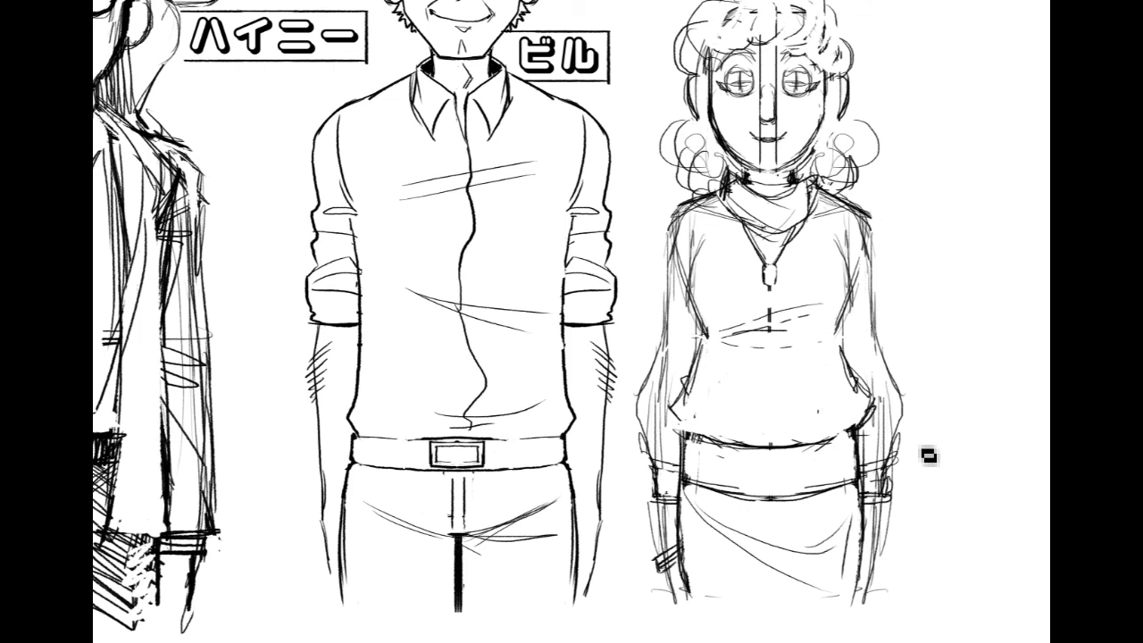
pyautogui.moveTo(909, 415); pyautogui.dragTo(922, 460)
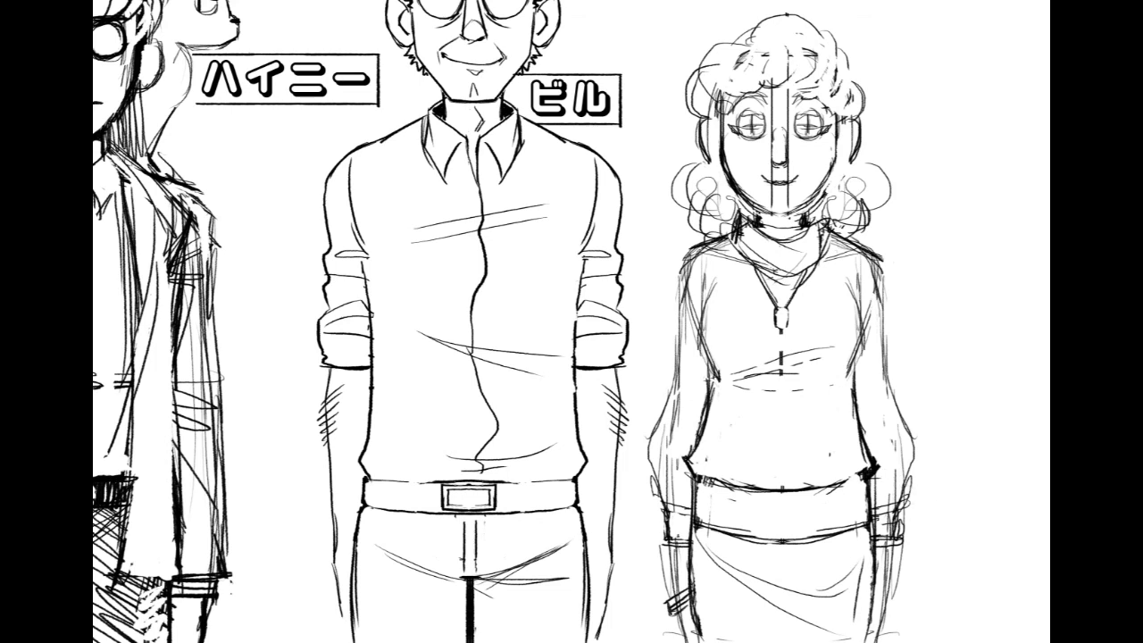
# Step: Redraw the woman's fringe as looping curls and outline the crown and side of her hair
pyautogui.moveTo(571, 304); pyautogui.dragTo(562, 475)
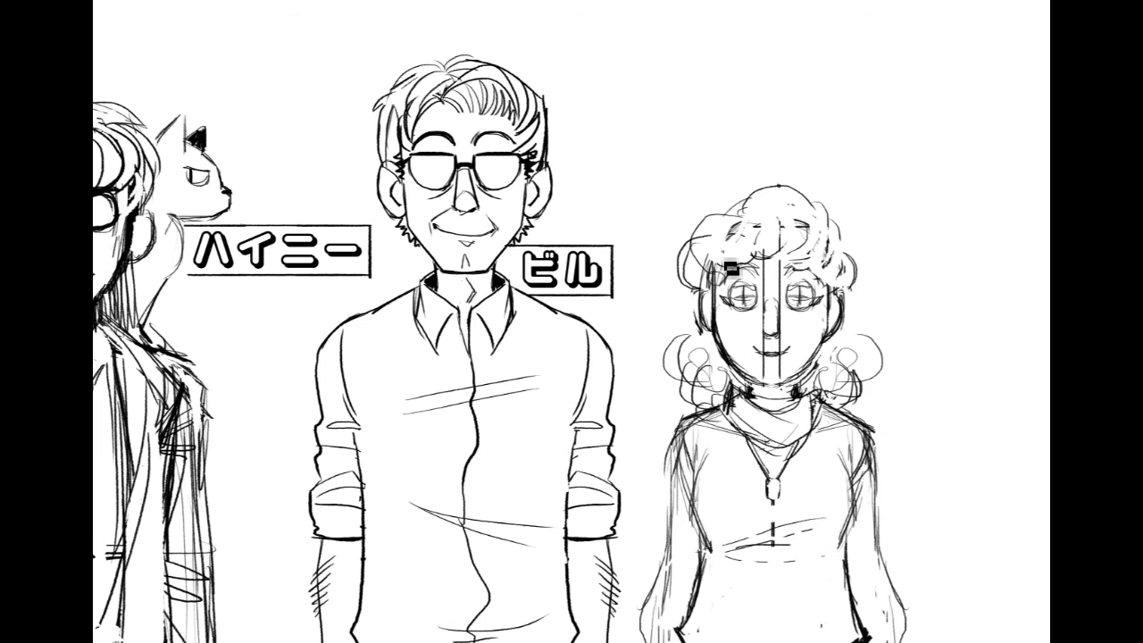
pyautogui.moveTo(765, 217); pyautogui.dragTo(765, 257)
pyautogui.hotkey('ctrl', 'z')
pyautogui.moveTo(753, 218)
pyautogui.mouseDown()
pyautogui.moveTo(726, 250)
pyautogui.moveTo(820, 262)
pyautogui.mouseUp()
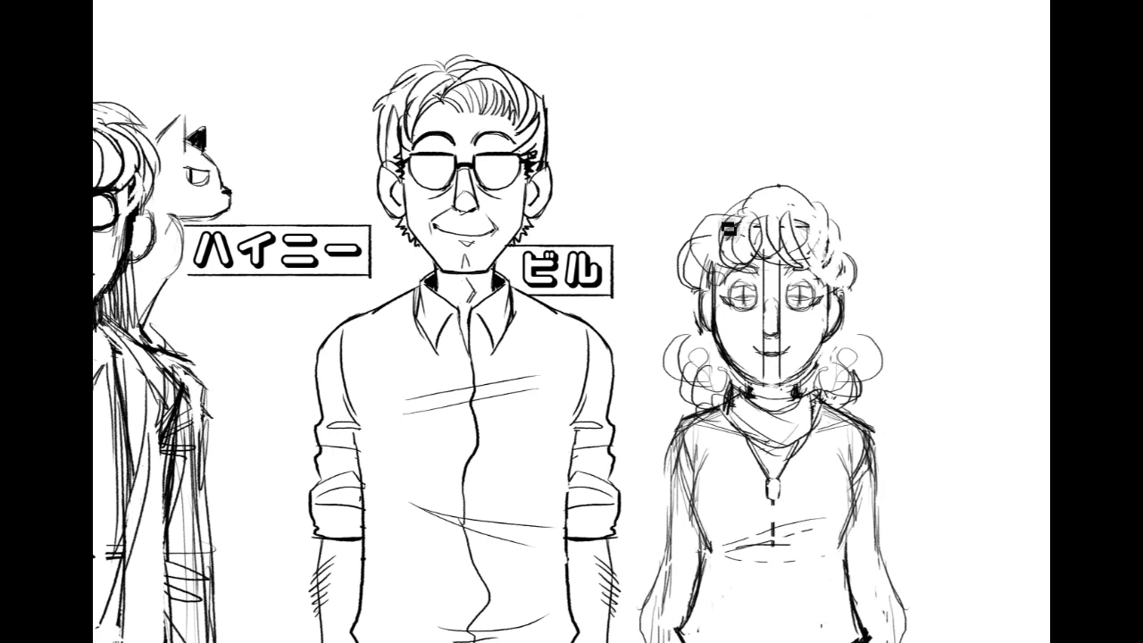
pyautogui.moveTo(742, 212)
pyautogui.mouseDown()
pyautogui.moveTo(818, 223)
pyautogui.moveTo(842, 282)
pyautogui.mouseUp()
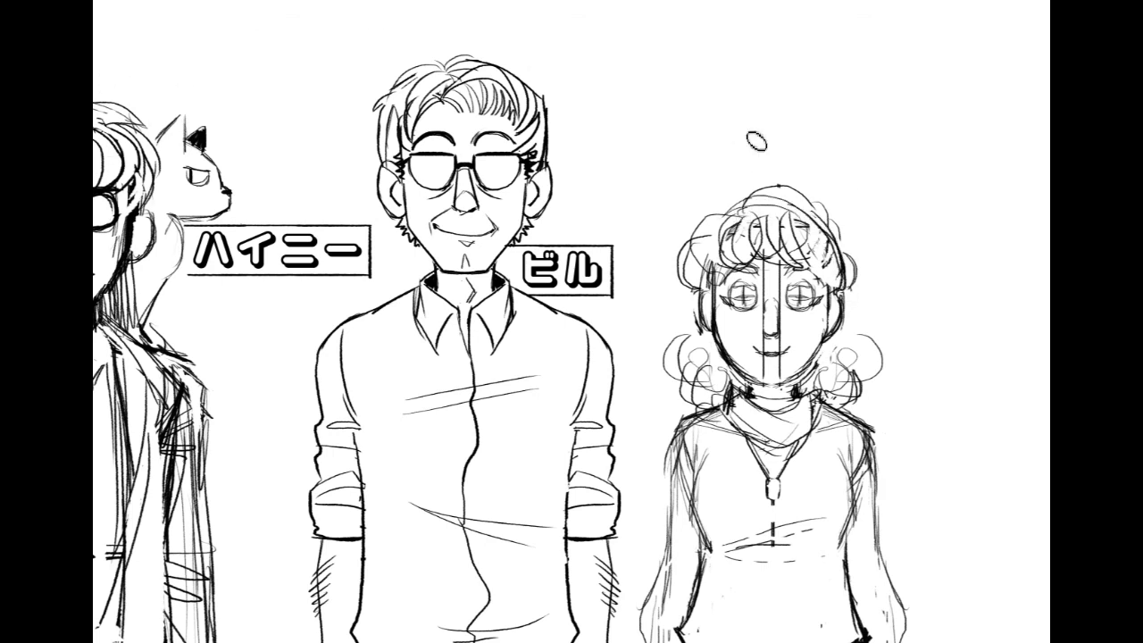
pyautogui.moveTo(752, 186)
pyautogui.mouseDown()
pyautogui.moveTo(813, 204)
pyautogui.moveTo(850, 239)
pyautogui.mouseUp()
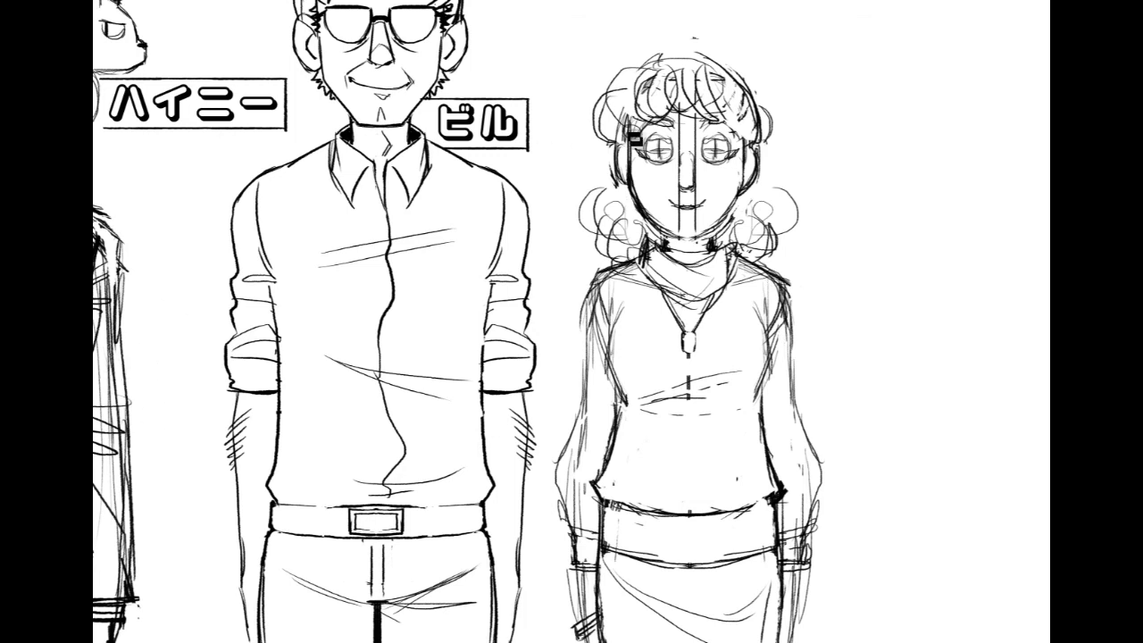
# Step: Clear the woman's dark facial features and rough shoulder lines, keeping them only as a faint guide
pyautogui.moveTo(659, 150)
pyautogui.mouseDown()
pyautogui.moveTo(645, 152)
pyautogui.moveTo(683, 198)
pyautogui.moveTo(680, 219)
pyautogui.mouseUp()
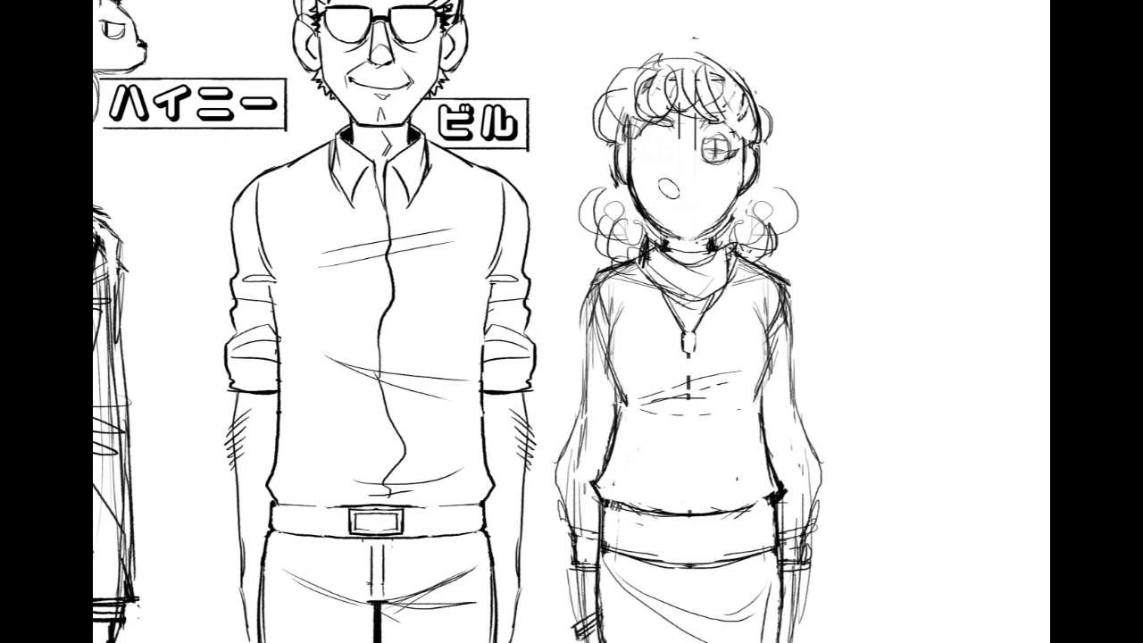
pyautogui.moveTo(669, 125)
pyautogui.mouseDown()
pyautogui.moveTo(695, 137)
pyautogui.moveTo(721, 154)
pyautogui.mouseUp()
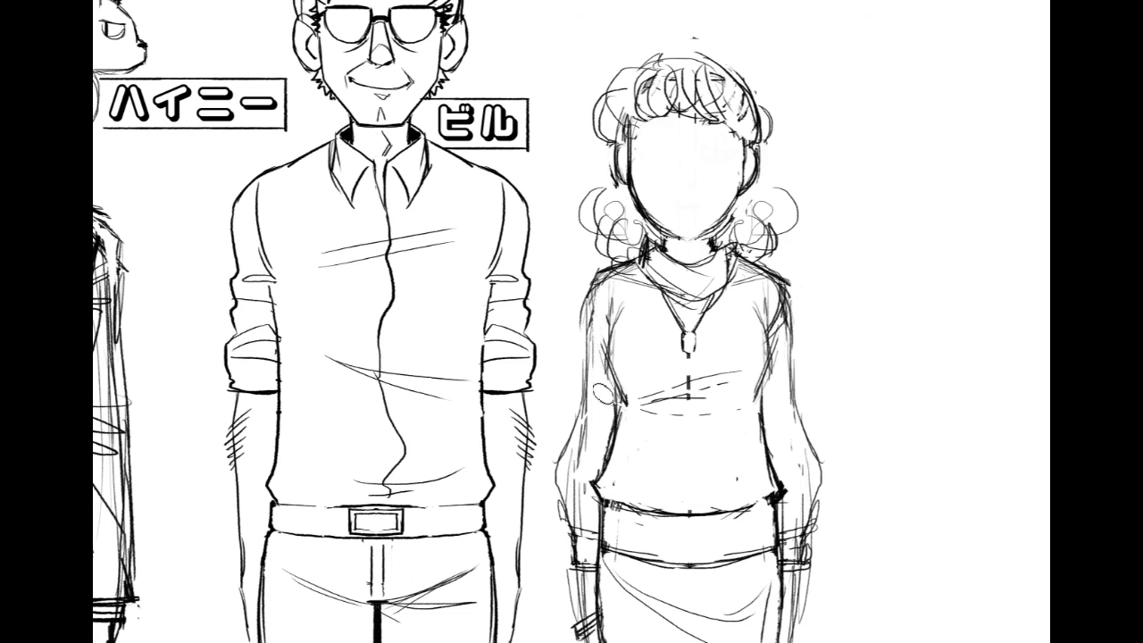
pyautogui.moveTo(774, 336); pyautogui.dragTo(775, 296)
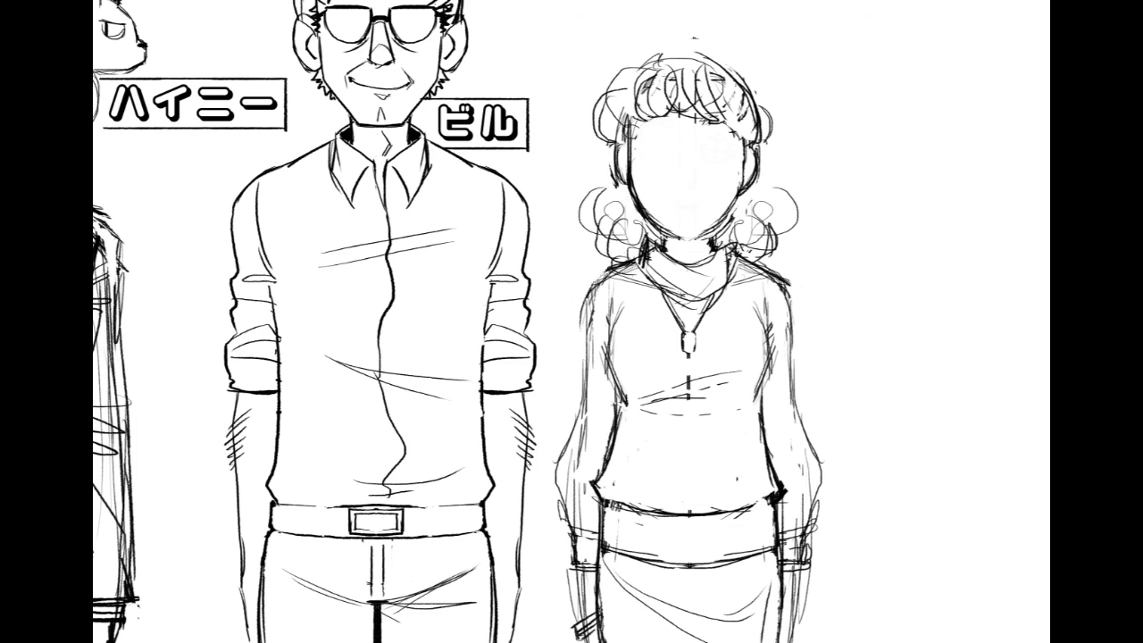
pyautogui.hotkey('ctrl', 'z')
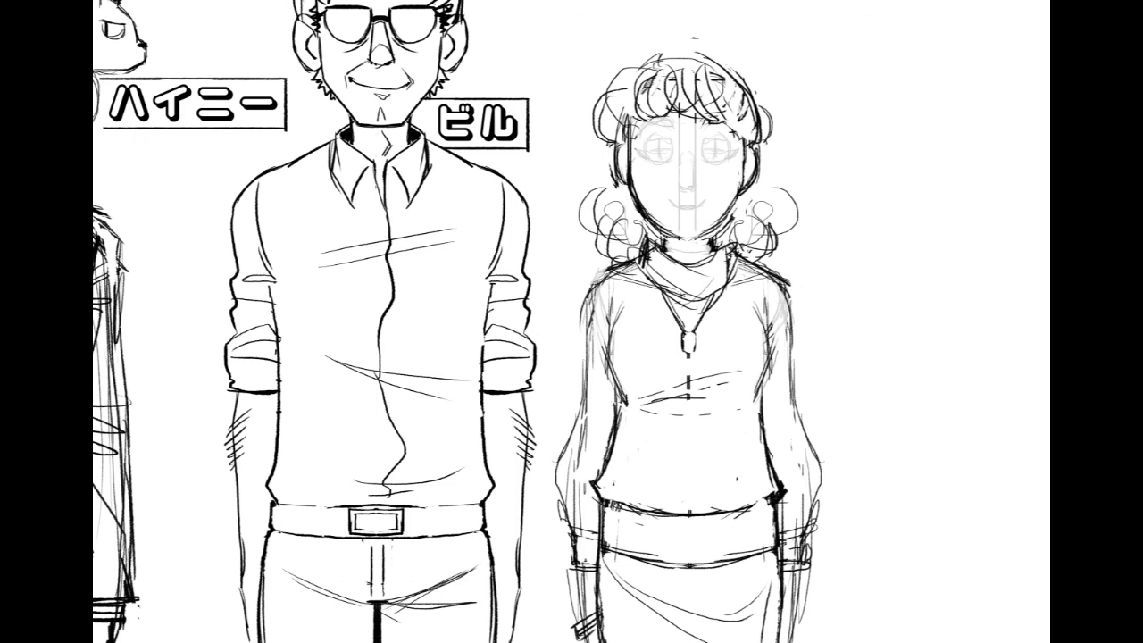
# Step: Draw an arched eyebrow over the woman's eye nearest the man, following the faint guide
pyautogui.scroll(5, 571, 322)
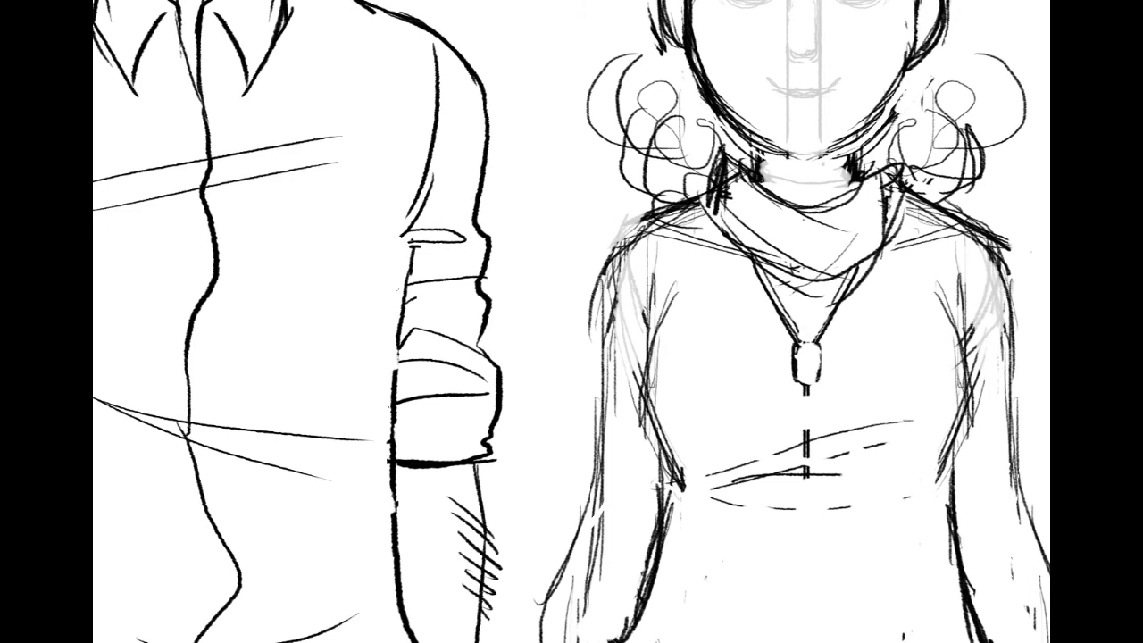
pyautogui.moveTo(848, 107); pyautogui.dragTo(816, 500)
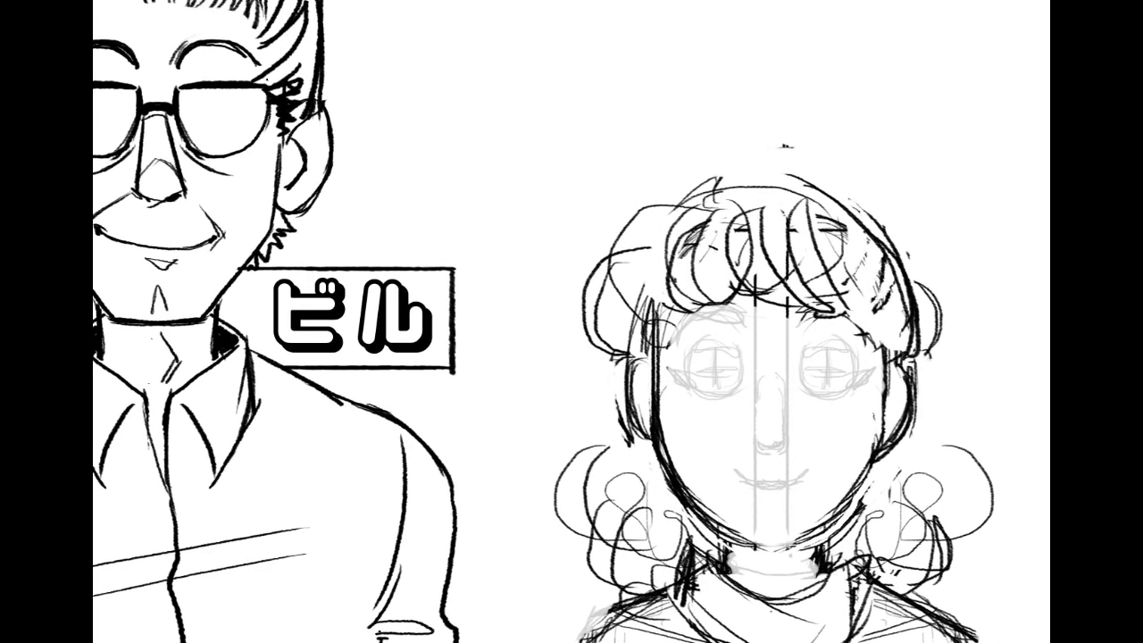
pyautogui.hotkey('ctrl', '+')
pyautogui.moveTo(625, 357); pyautogui.dragTo(397, 259)
pyautogui.moveTo(546, 273); pyautogui.dragTo(647, 201)
pyautogui.moveTo(572, 228); pyautogui.dragTo(679, 212)
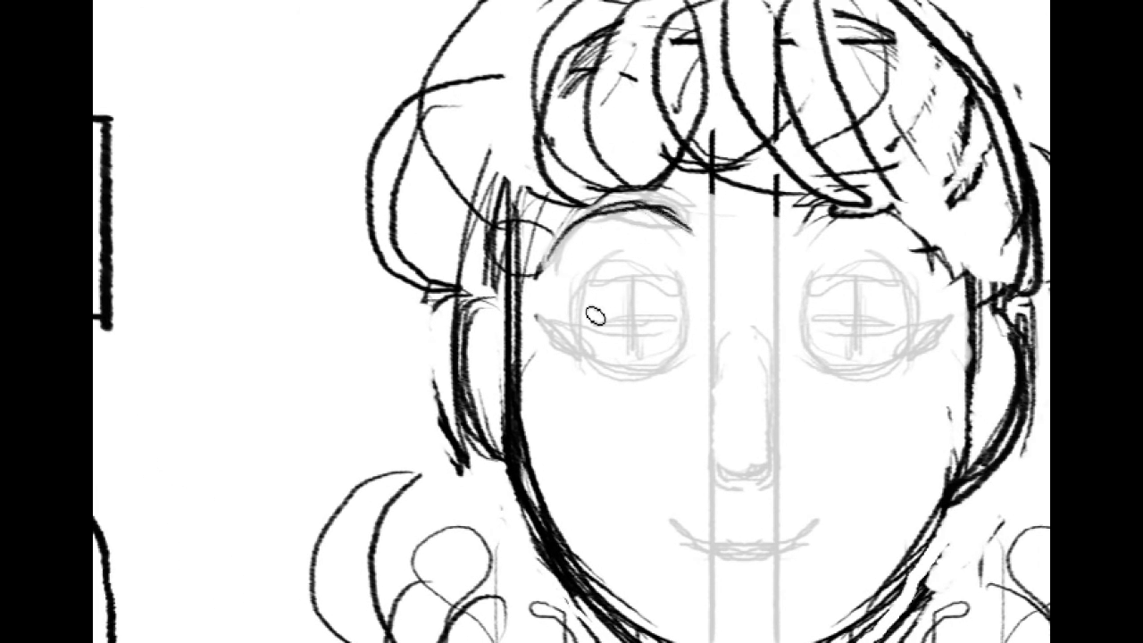
# Step: Draw the eye under that brow with bold lids, lashes, an under-eye crease, and a dark iris with highlights
pyautogui.moveTo(575, 354); pyautogui.dragTo(681, 371)
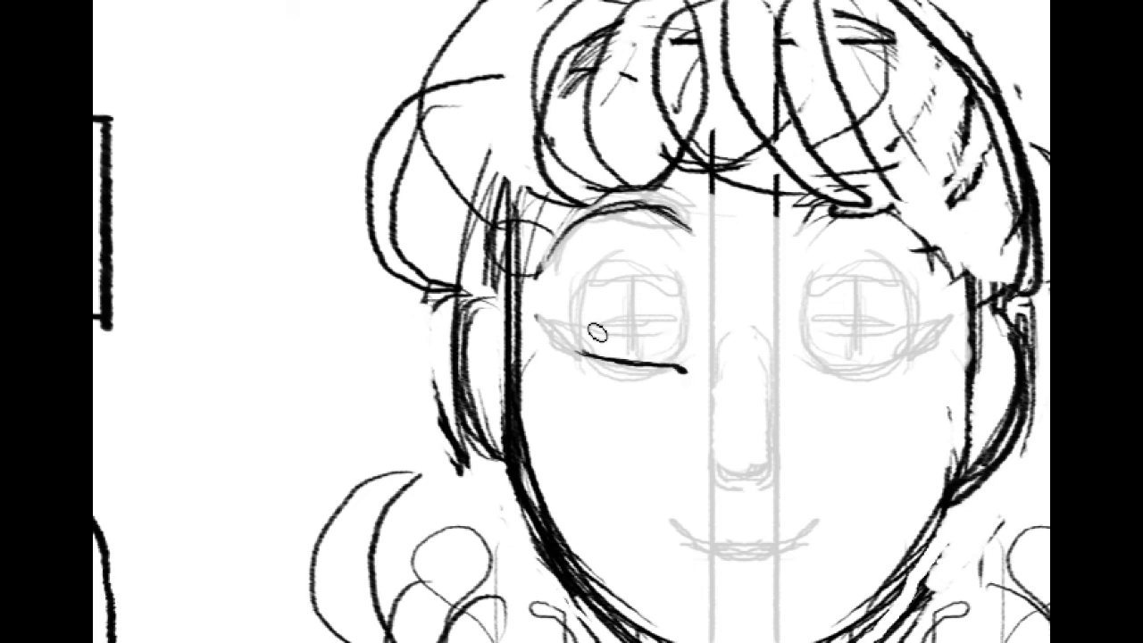
pyautogui.moveTo(591, 359)
pyautogui.mouseDown()
pyautogui.moveTo(559, 343)
pyautogui.moveTo(583, 351)
pyautogui.moveTo(581, 304)
pyautogui.moveTo(610, 270)
pyautogui.moveTo(653, 264)
pyautogui.moveTo(695, 290)
pyautogui.moveTo(660, 276)
pyautogui.moveTo(692, 302)
pyautogui.mouseUp()
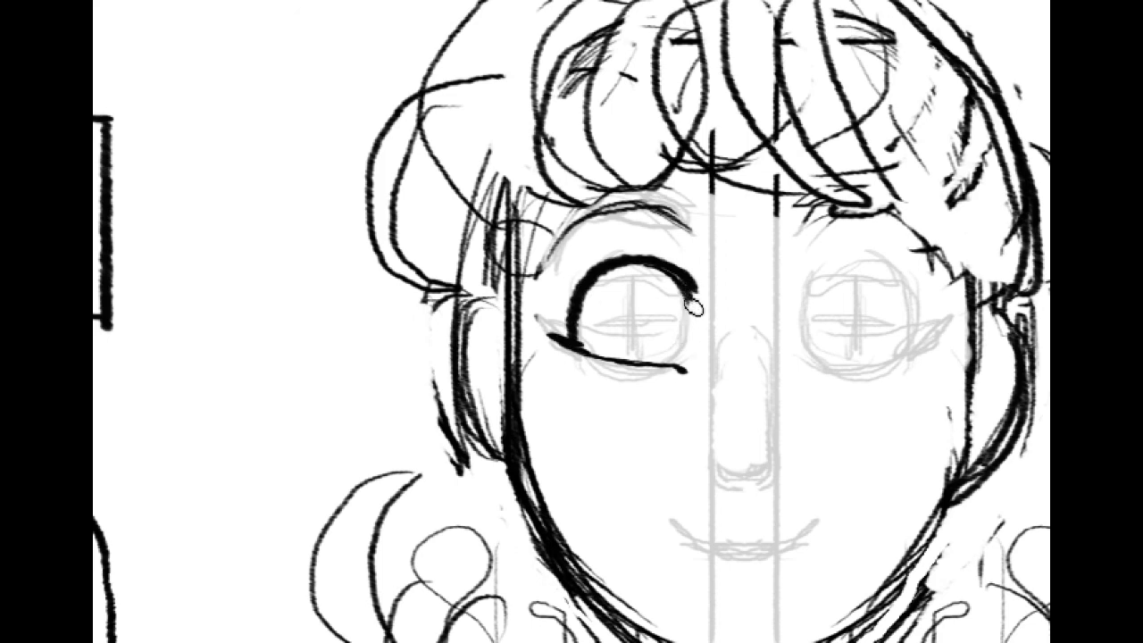
pyautogui.moveTo(667, 351)
pyautogui.mouseDown()
pyautogui.moveTo(636, 290)
pyautogui.moveTo(667, 311)
pyautogui.moveTo(628, 294)
pyautogui.moveTo(669, 296)
pyautogui.moveTo(632, 346)
pyautogui.moveTo(671, 294)
pyautogui.moveTo(669, 312)
pyautogui.moveTo(643, 309)
pyautogui.moveTo(641, 287)
pyautogui.moveTo(657, 288)
pyautogui.moveTo(635, 293)
pyautogui.moveTo(650, 317)
pyautogui.mouseUp()
pyautogui.hotkey('ctrl', 'z')
pyautogui.moveTo(613, 394)
pyautogui.mouseDown()
pyautogui.moveTo(693, 381)
pyautogui.moveTo(690, 389)
pyautogui.mouseUp()
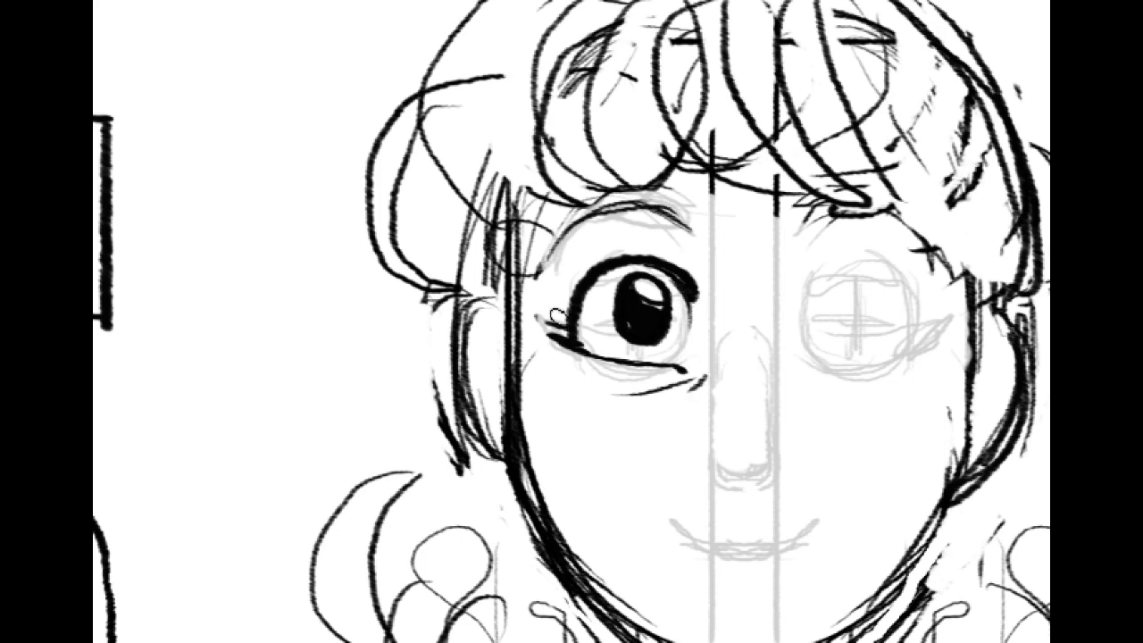
pyautogui.moveTo(556, 312); pyautogui.dragTo(546, 306)
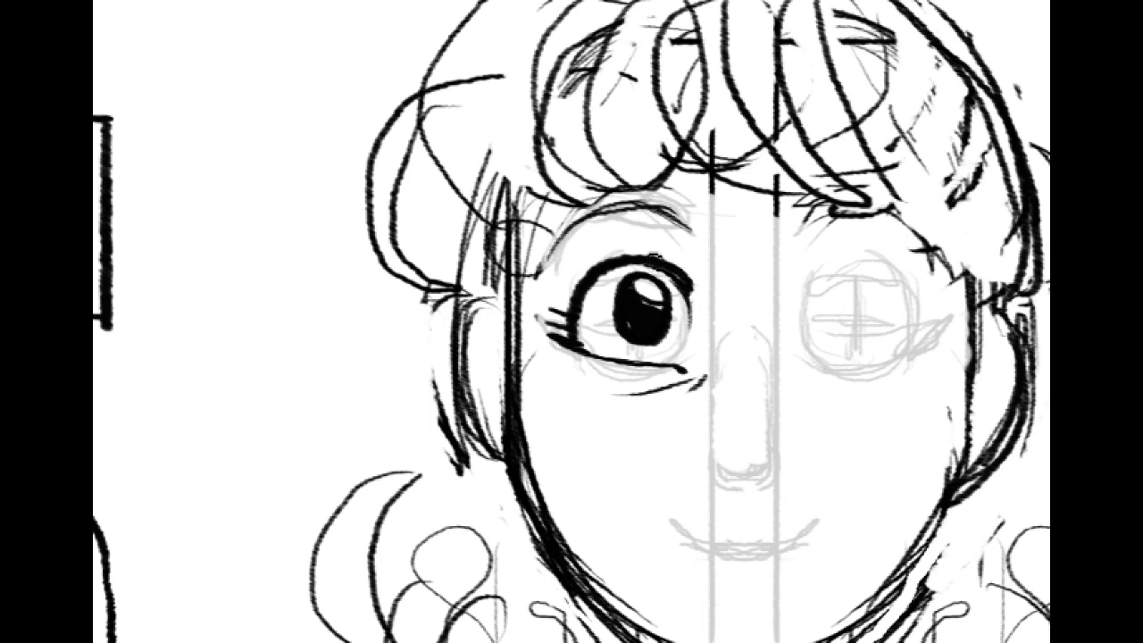
pyautogui.moveTo(629, 321)
pyautogui.mouseDown()
pyautogui.moveTo(656, 350)
pyautogui.moveTo(662, 328)
pyautogui.mouseUp()
pyautogui.hotkey('ctrl', 'z')
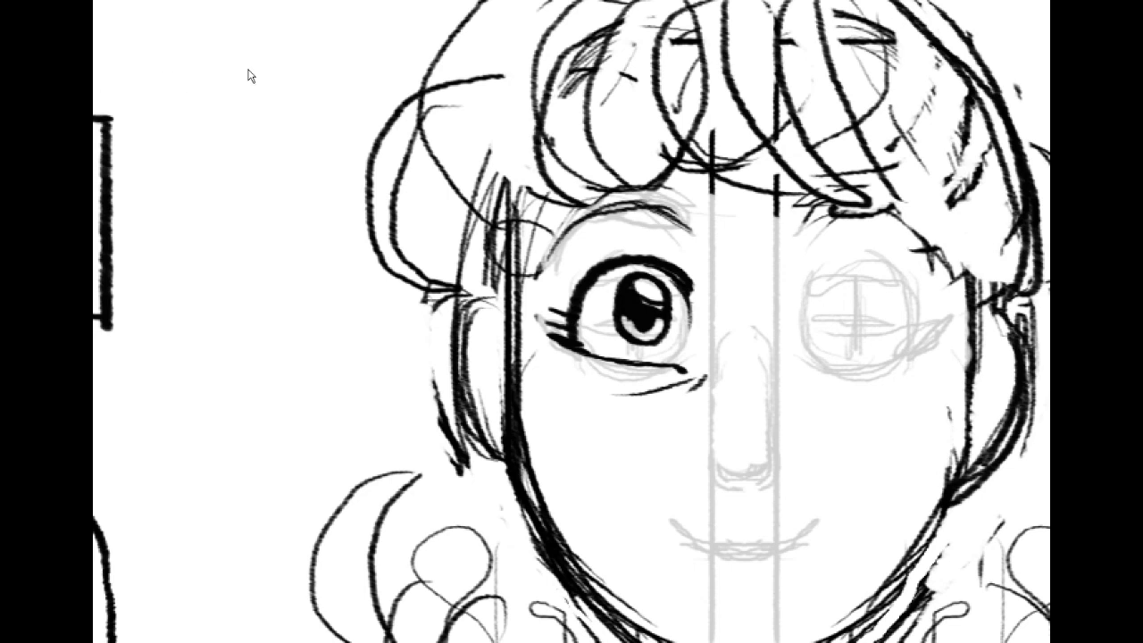
# Step: Thicken the eyebrow nearest the man and shift the dark iris under it slightly away from the woman's nose
pyautogui.hotkey('ctrl', 'z')
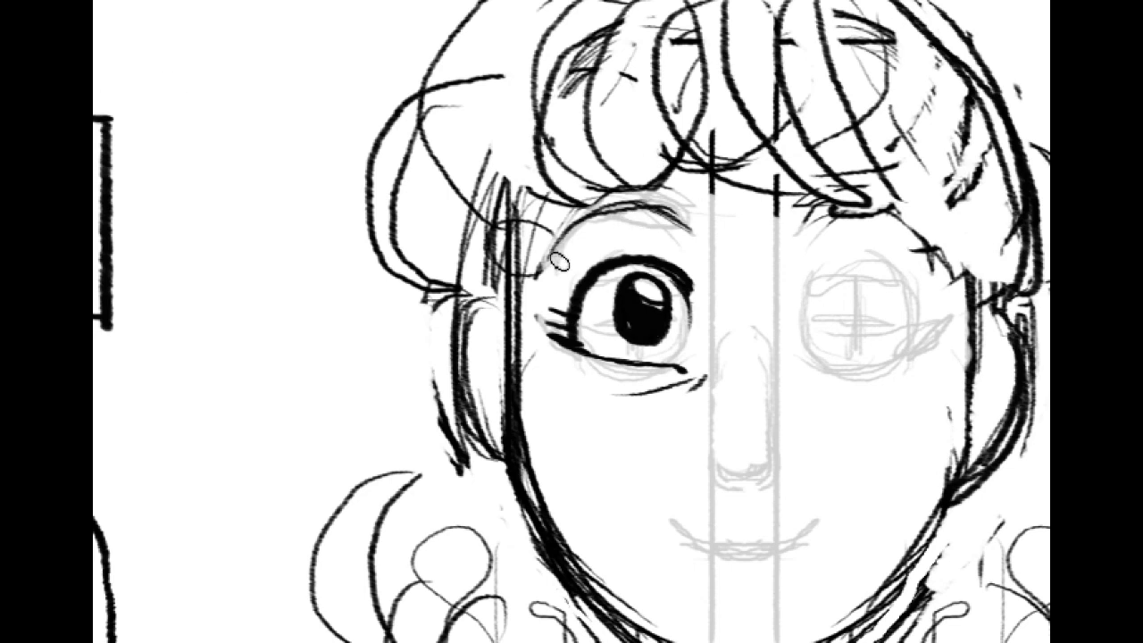
pyautogui.moveTo(622, 212)
pyautogui.mouseDown()
pyautogui.moveTo(682, 229)
pyautogui.moveTo(654, 217)
pyautogui.moveTo(568, 238)
pyautogui.mouseUp()
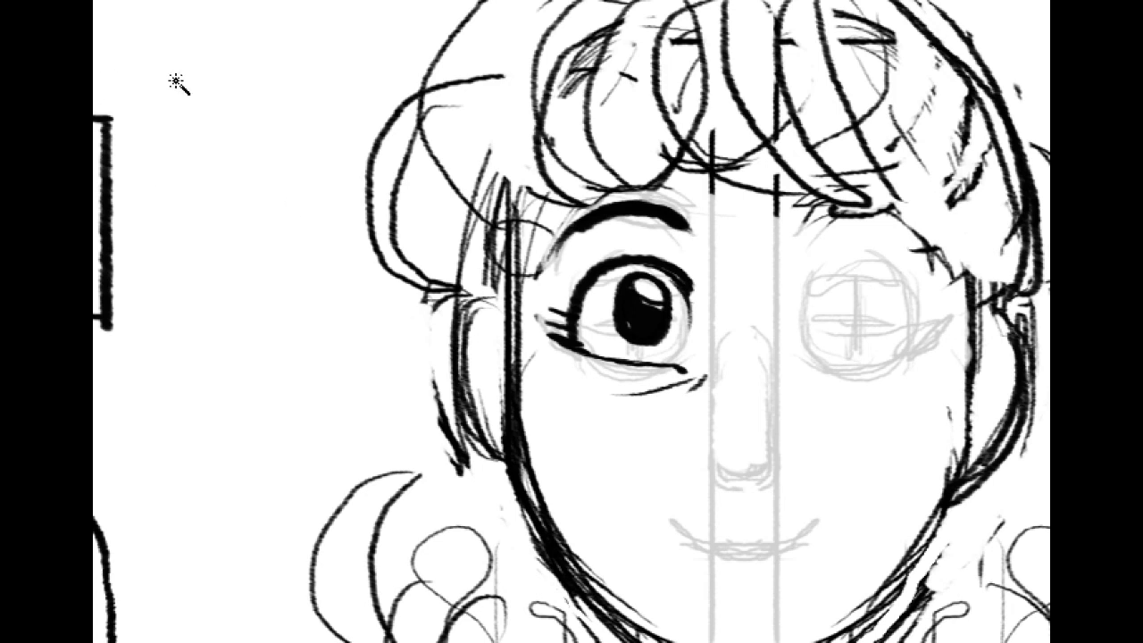
pyautogui.click(675, 312)
pyautogui.moveTo(657, 314); pyautogui.dragTo(652, 314)
pyautogui.click(651, 314)
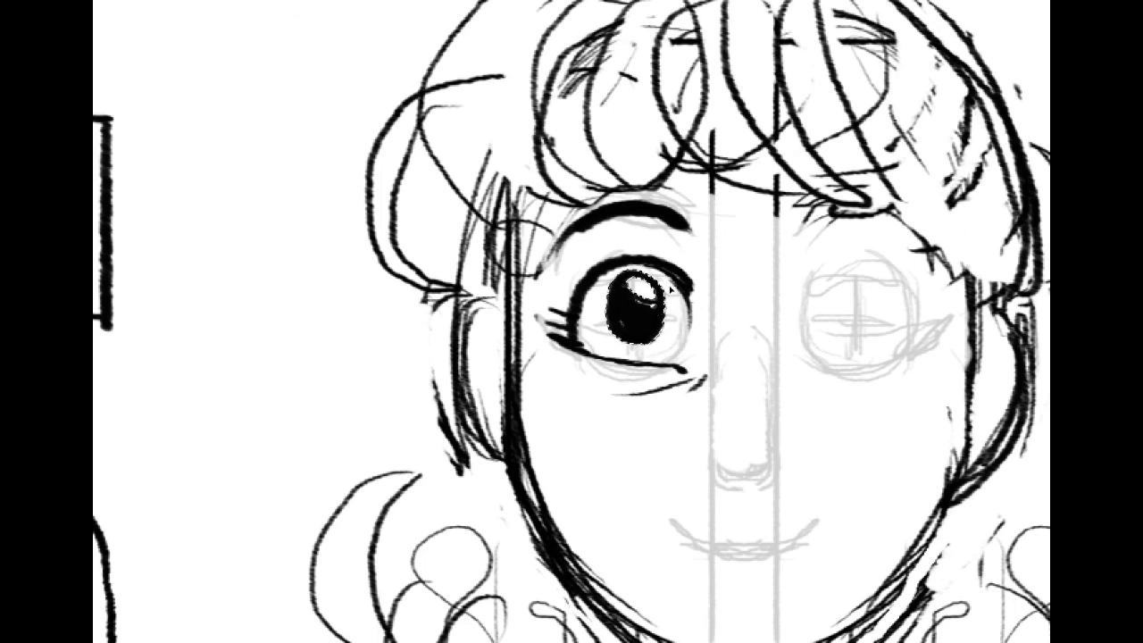
pyautogui.hotkey('ctrl', 'd')
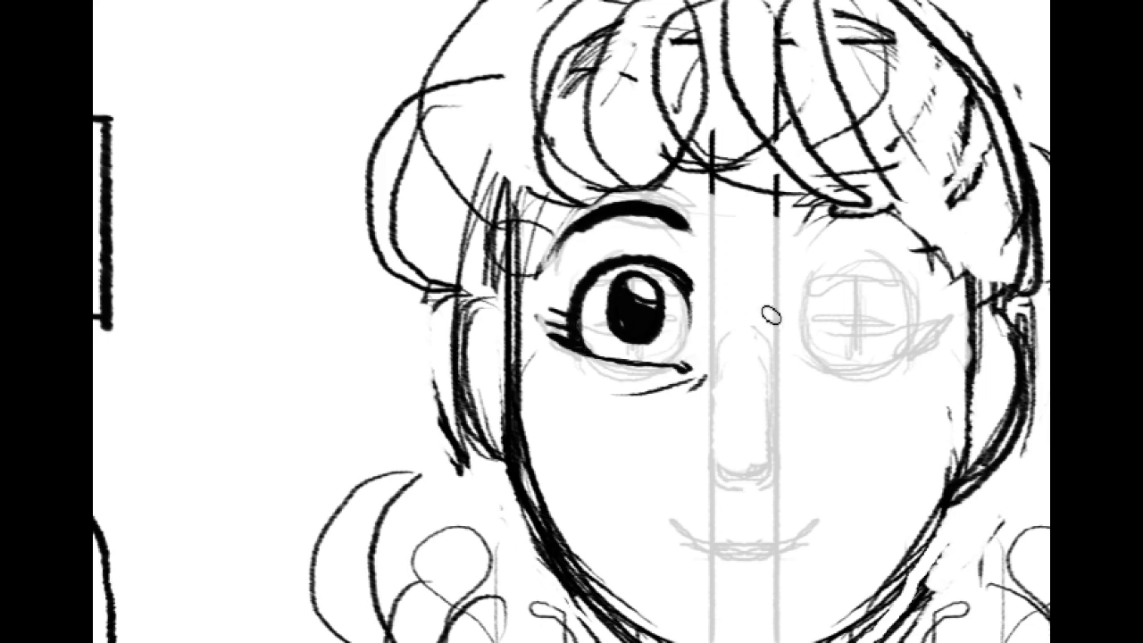
# Step: Draw the woman's nose with a bridge line and rounded tip, and add a curved smile, following the faint guide
pyautogui.moveTo(771, 316)
pyautogui.mouseDown()
pyautogui.moveTo(642, 250)
pyautogui.moveTo(836, 252)
pyautogui.mouseUp()
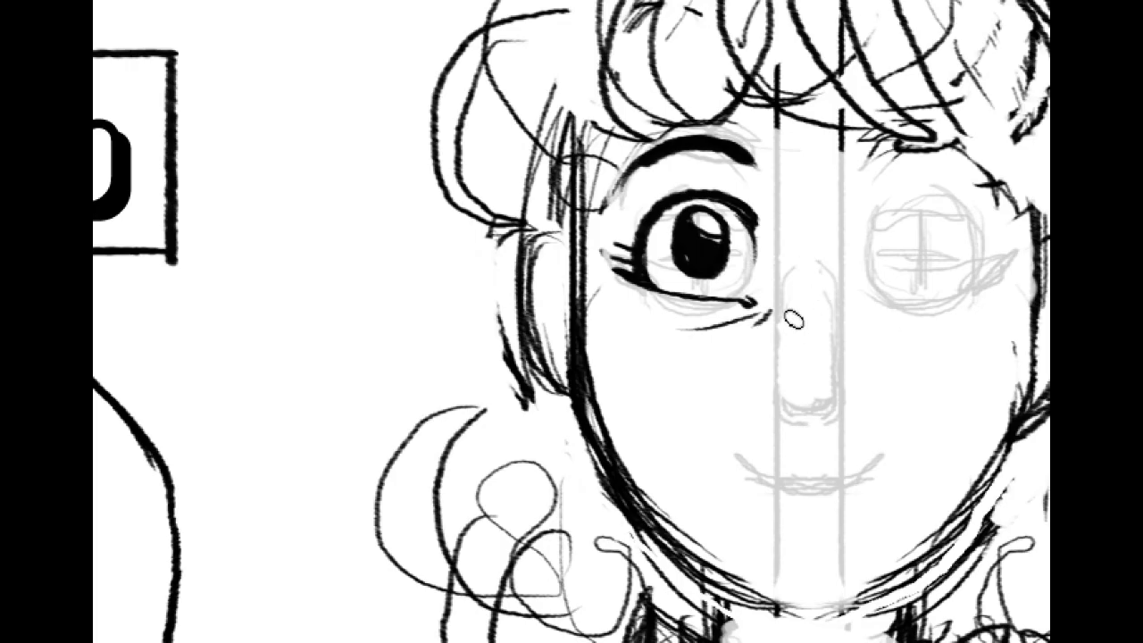
pyautogui.moveTo(782, 367); pyautogui.dragTo(800, 264)
pyautogui.hotkey('ctrl', 'z')
pyautogui.moveTo(791, 302)
pyautogui.mouseDown()
pyautogui.moveTo(776, 402)
pyautogui.moveTo(794, 416)
pyautogui.moveTo(810, 379)
pyautogui.moveTo(791, 422)
pyautogui.moveTo(827, 419)
pyautogui.mouseUp()
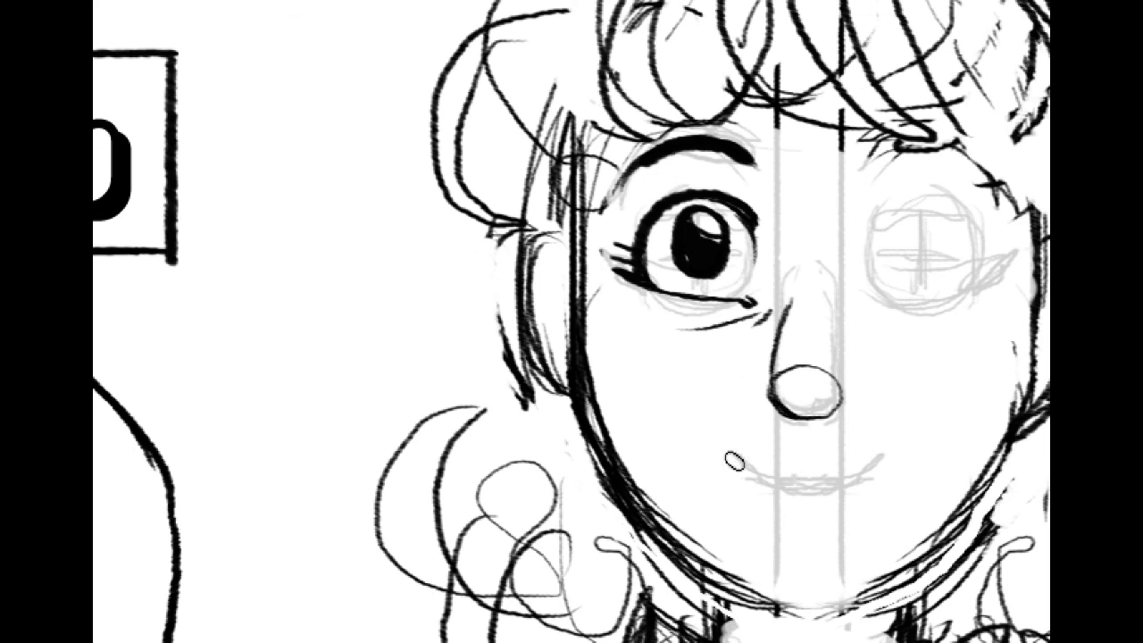
pyautogui.moveTo(726, 453)
pyautogui.mouseDown()
pyautogui.moveTo(805, 486)
pyautogui.moveTo(736, 466)
pyautogui.moveTo(870, 472)
pyautogui.mouseUp()
# Step: In the blank area above the woman, sketch a floor plan room with a long counter, two round tables, a small box and a doorway
pyautogui.scroll(-1, 571, 322)
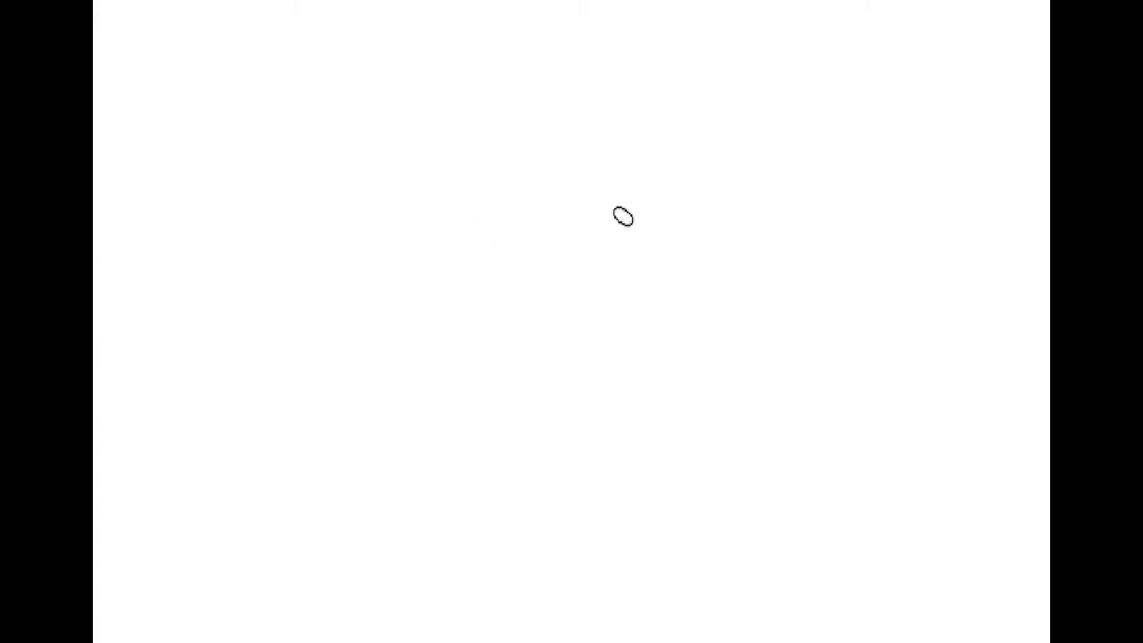
pyautogui.moveTo(490, 192)
pyautogui.mouseDown()
pyautogui.moveTo(511, 435)
pyautogui.moveTo(500, 559)
pyautogui.mouseUp()
pyautogui.hotkey('ctrl', 'z')
pyautogui.moveTo(489, 161); pyautogui.dragTo(175, 161)
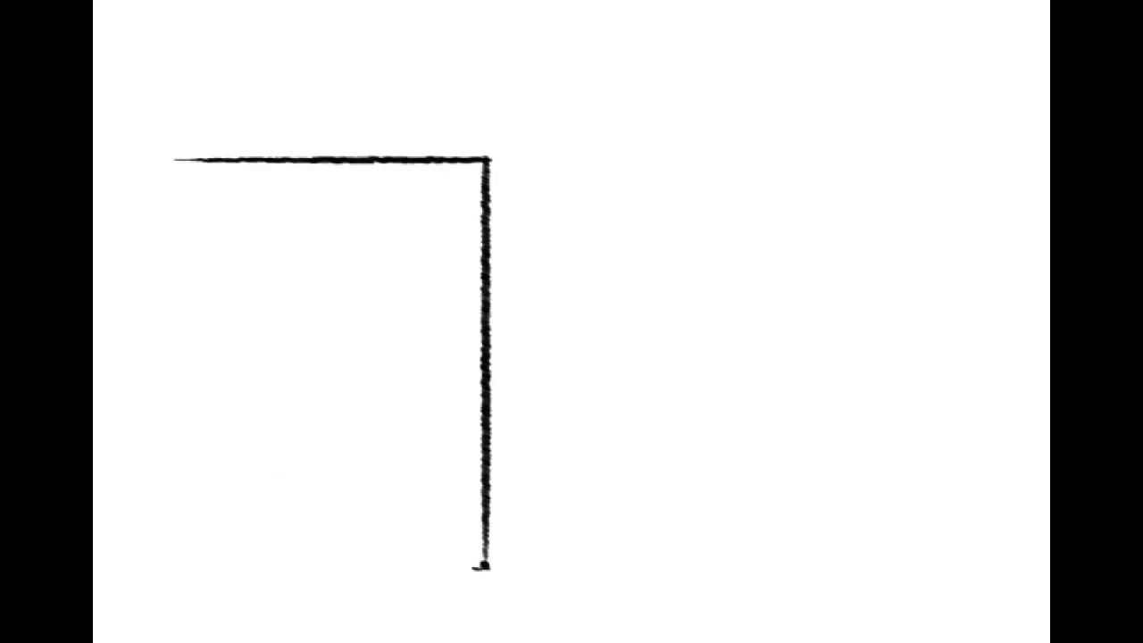
pyautogui.moveTo(484, 564); pyautogui.dragTo(198, 567)
pyautogui.moveTo(274, 169); pyautogui.dragTo(274, 391)
pyautogui.moveTo(212, 168)
pyautogui.mouseDown()
pyautogui.moveTo(234, 378)
pyautogui.moveTo(225, 382)
pyautogui.moveTo(277, 375)
pyautogui.mouseUp()
pyautogui.moveTo(268, 441); pyautogui.dragTo(294, 444)
pyautogui.moveTo(420, 205); pyautogui.dragTo(404, 196)
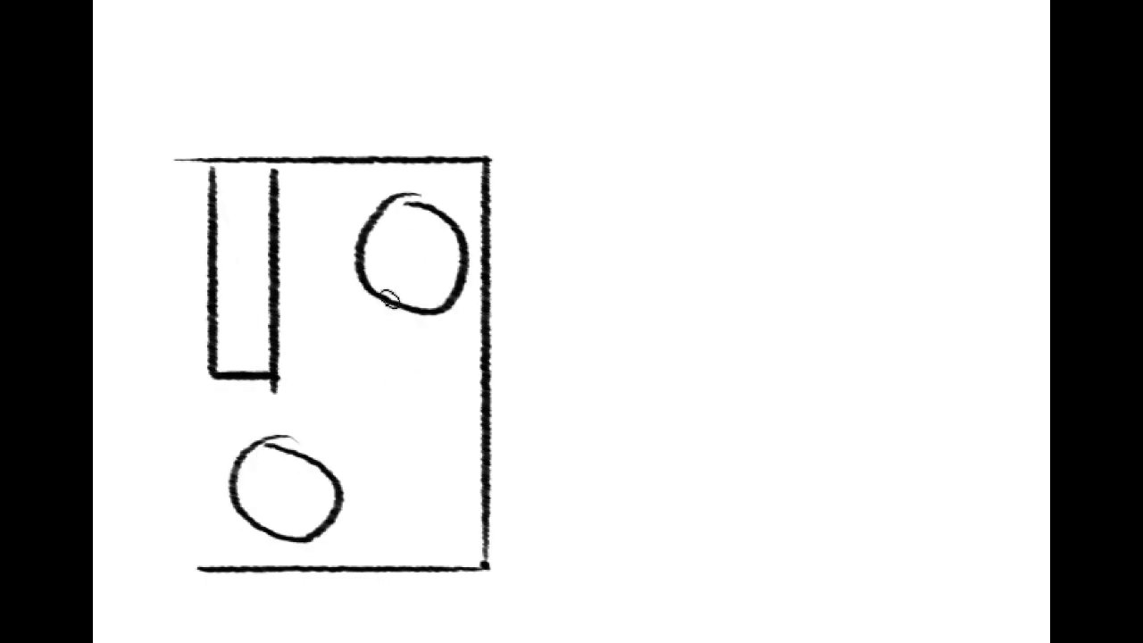
pyautogui.moveTo(428, 400)
pyautogui.mouseDown()
pyautogui.moveTo(470, 346)
pyautogui.moveTo(472, 409)
pyautogui.moveTo(451, 394)
pyautogui.moveTo(516, 438)
pyautogui.mouseUp()
pyautogui.moveTo(460, 542); pyautogui.dragTo(516, 542)
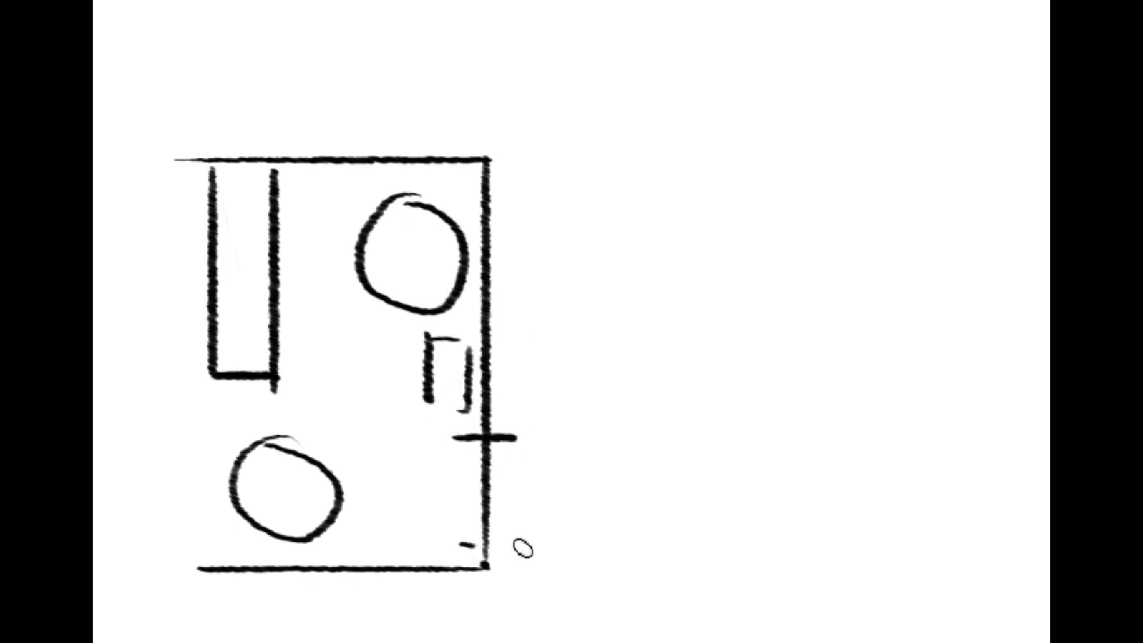
# Step: Extend the floor plan with the long walls of an adjoining room and draw three round tables inside it
pyautogui.moveTo(490, 241); pyautogui.dragTo(887, 242)
pyautogui.moveTo(496, 555); pyautogui.dragTo(924, 555)
pyautogui.moveTo(629, 403)
pyautogui.mouseDown()
pyautogui.moveTo(566, 479)
pyautogui.moveTo(685, 483)
pyautogui.mouseUp()
pyautogui.moveTo(889, 265)
pyautogui.mouseDown()
pyautogui.moveTo(959, 306)
pyautogui.moveTo(893, 266)
pyautogui.mouseUp()
pyautogui.moveTo(858, 428); pyautogui.dragTo(813, 447)
pyautogui.moveTo(866, 522)
pyautogui.mouseDown()
pyautogui.moveTo(861, 424)
pyautogui.moveTo(832, 516)
pyautogui.mouseUp()
pyautogui.hotkey('ctrl', 'z')
pyautogui.moveTo(881, 437); pyautogui.dragTo(830, 397)
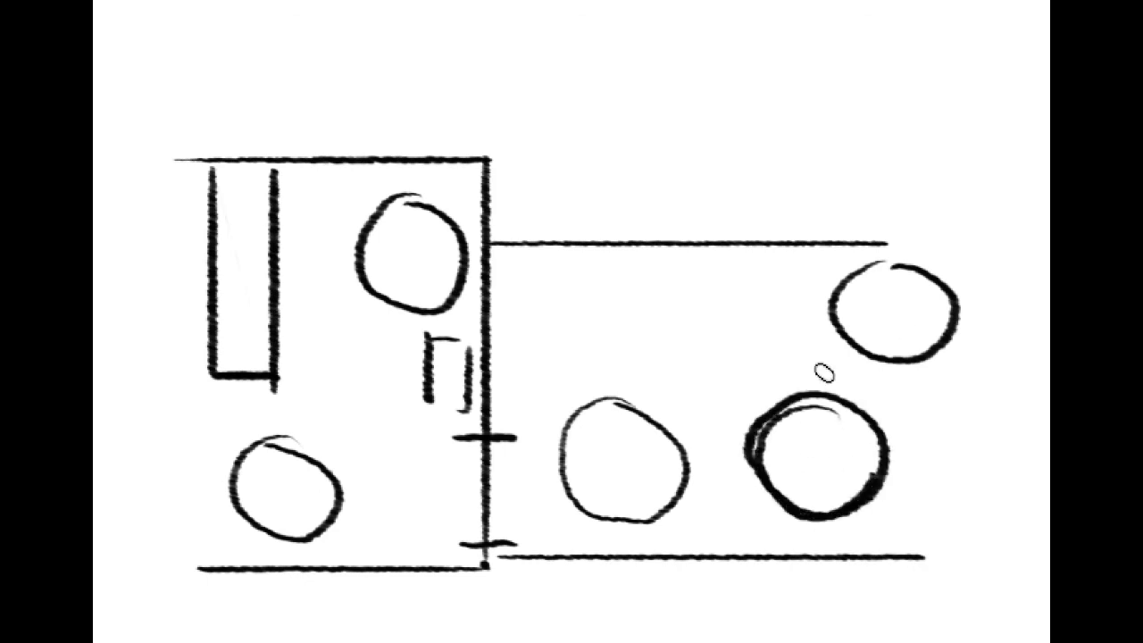
# Step: Extend two walls upward from the adjoining room and mark an opening with short parallel stair lines beside the shared wall
pyautogui.moveTo(484, 161)
pyautogui.mouseDown()
pyautogui.moveTo(485, 52)
pyautogui.moveTo(485, 239)
pyautogui.mouseUp()
pyautogui.hotkey('ctrl', 'z')
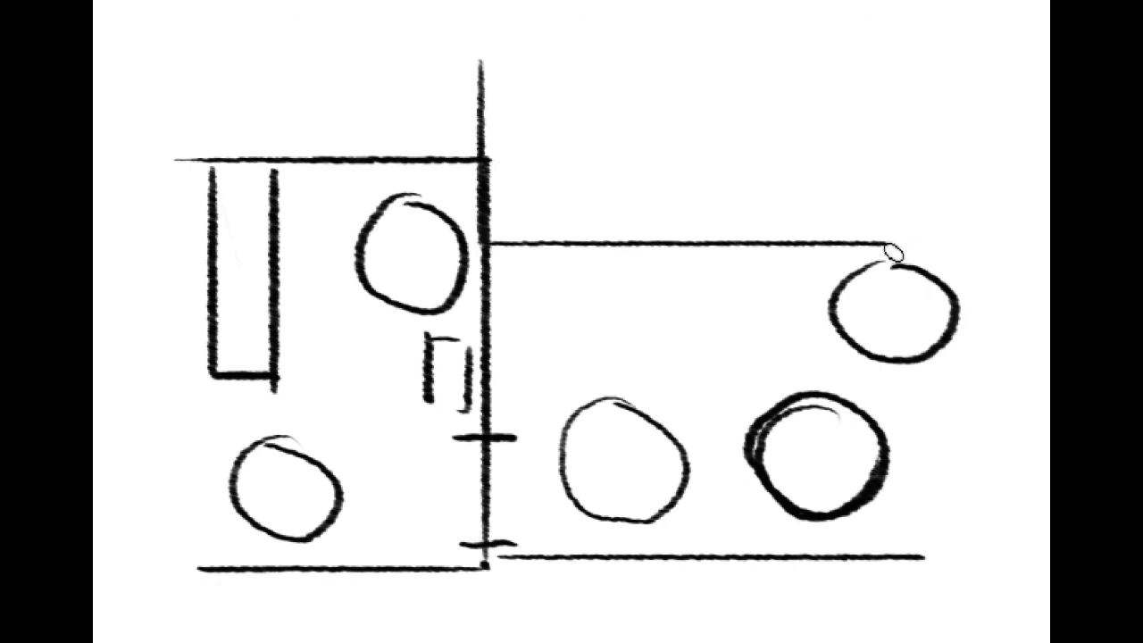
pyautogui.moveTo(890, 252); pyautogui.dragTo(934, 24)
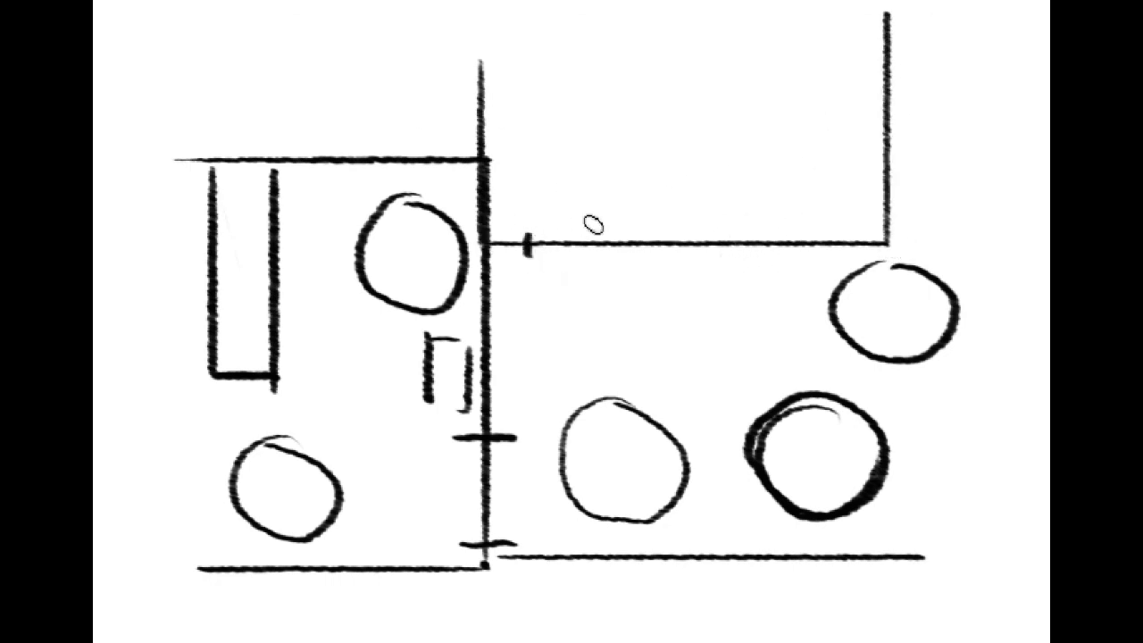
pyautogui.moveTo(581, 229); pyautogui.dragTo(581, 254)
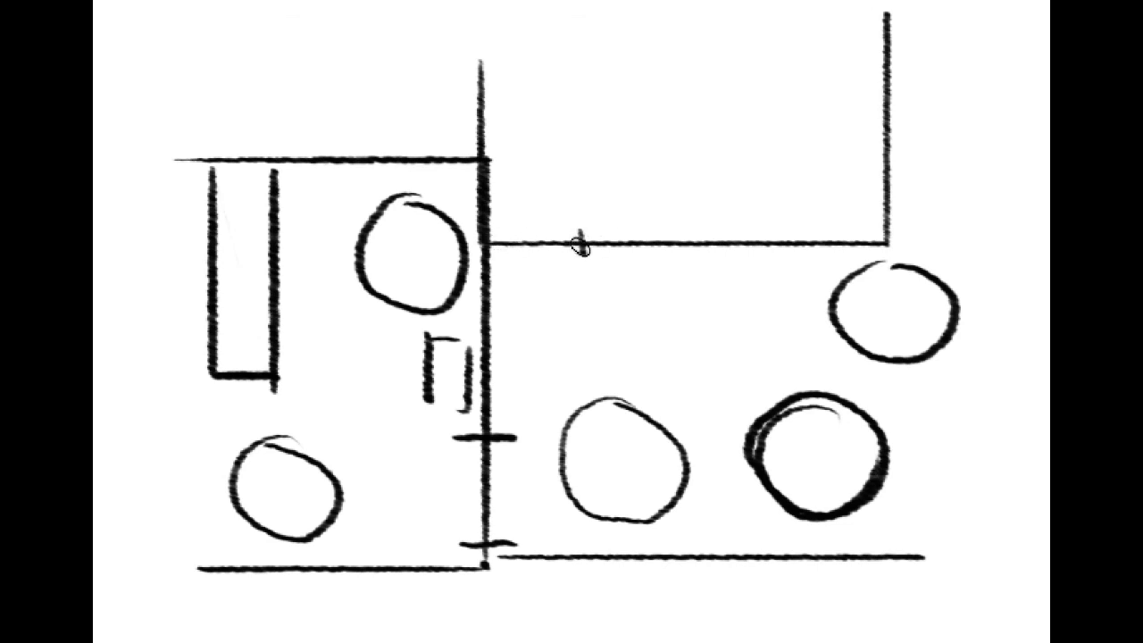
pyautogui.moveTo(494, 259)
pyautogui.mouseDown()
pyautogui.moveTo(589, 266)
pyautogui.moveTo(509, 291)
pyautogui.moveTo(521, 304)
pyautogui.moveTo(576, 288)
pyautogui.mouseUp()
pyautogui.moveTo(516, 302); pyautogui.dragTo(576, 301)
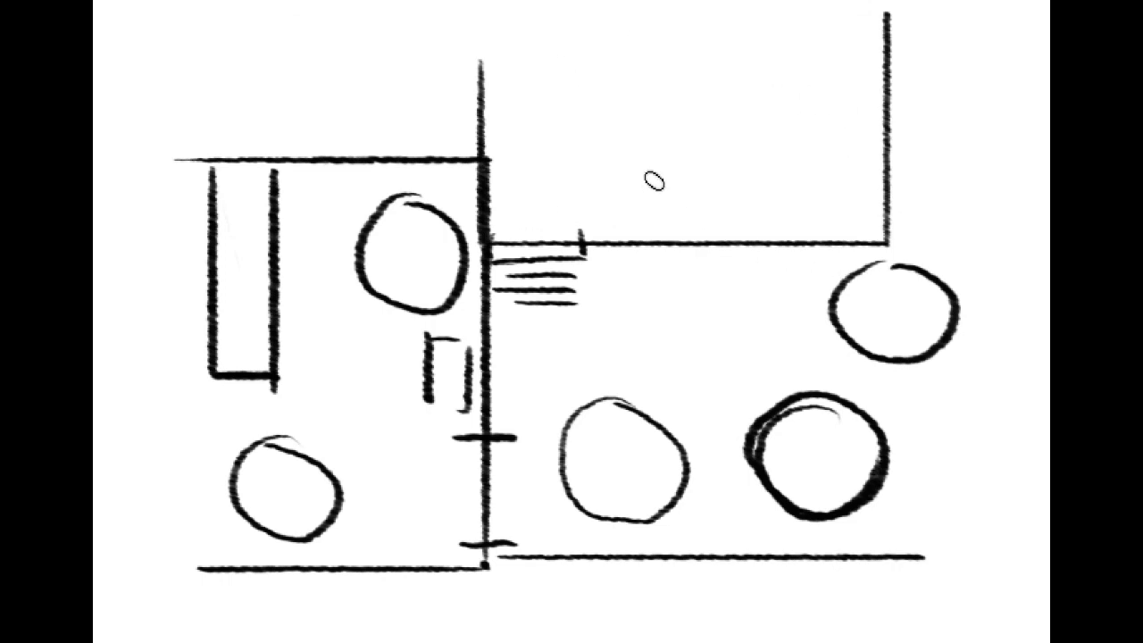
# Step: Mark a wide window in the adjoining room's upper wall with an end tick and parallel lines
pyautogui.moveTo(750, 230); pyautogui.dragTo(747, 255)
pyautogui.hotkey('ctrl', 'z')
pyautogui.moveTo(588, 230); pyautogui.dragTo(749, 229)
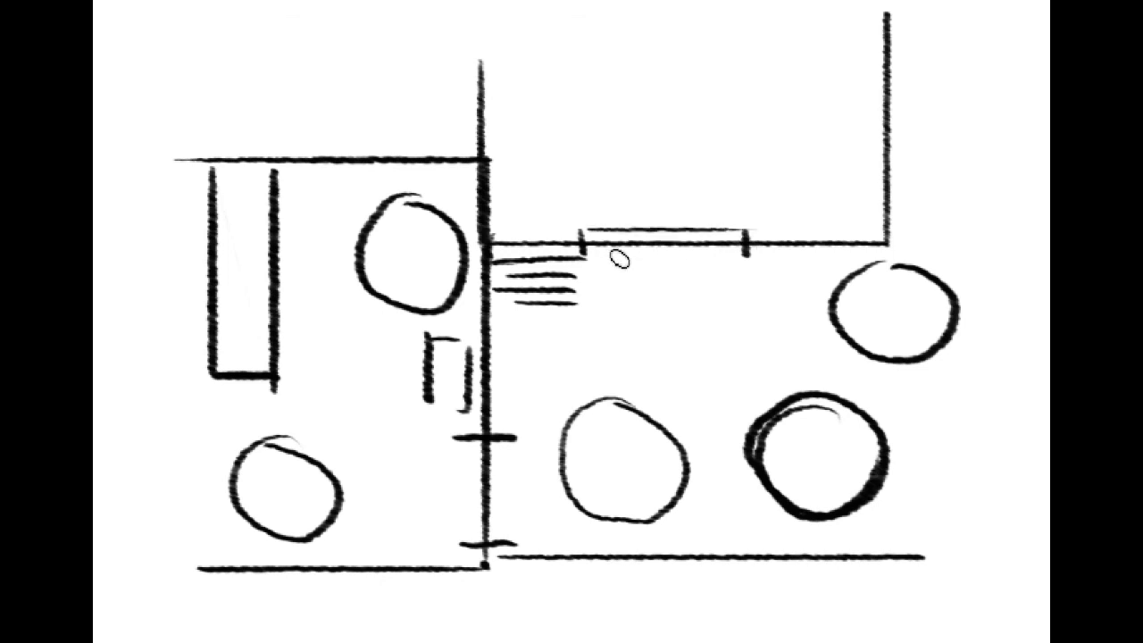
pyautogui.moveTo(606, 250); pyautogui.dragTo(739, 250)
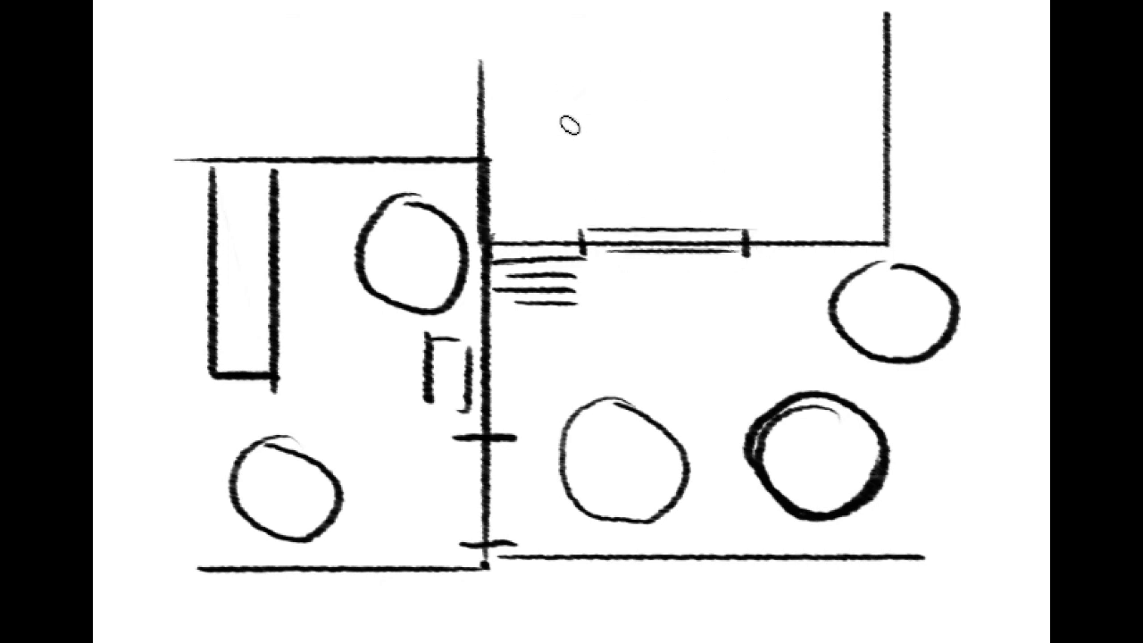
# Step: Add a narrow side room above the adjoining room, with two crosswise lines, an oval, a small box and door marks
pyautogui.moveTo(759, 257); pyautogui.dragTo(754, 23)
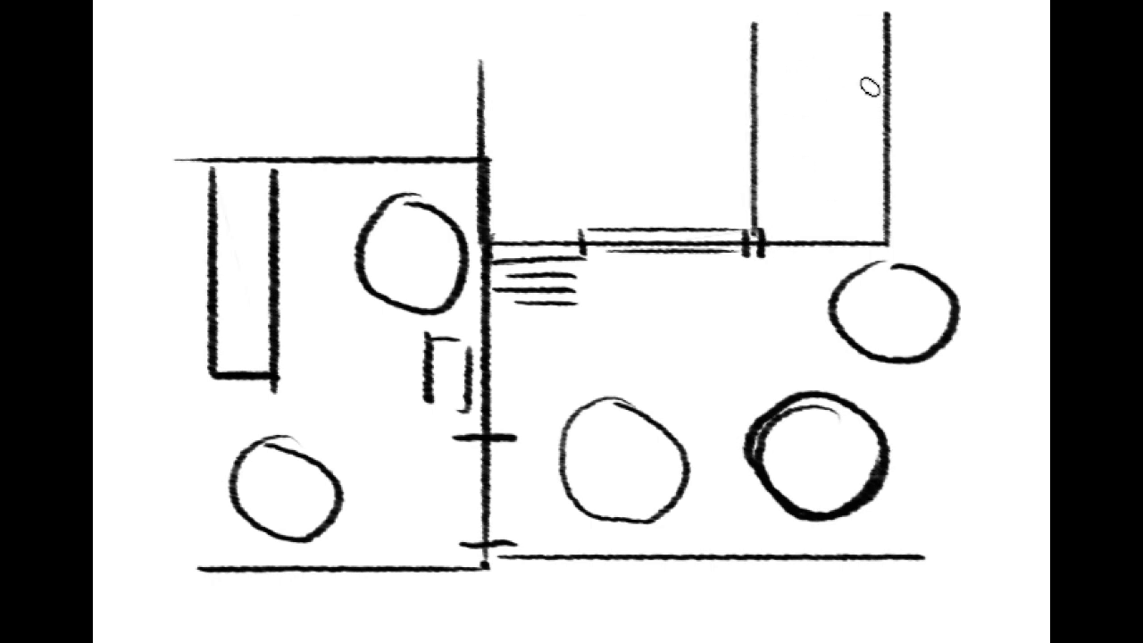
pyautogui.moveTo(761, 62); pyautogui.dragTo(884, 62)
pyautogui.moveTo(755, 119); pyautogui.dragTo(877, 119)
pyautogui.moveTo(827, 166); pyautogui.dragTo(826, 159)
pyautogui.moveTo(868, 199)
pyautogui.mouseDown()
pyautogui.moveTo(845, 212)
pyautogui.moveTo(873, 234)
pyautogui.moveTo(867, 198)
pyautogui.mouseUp()
pyautogui.moveTo(842, 254); pyautogui.dragTo(837, 230)
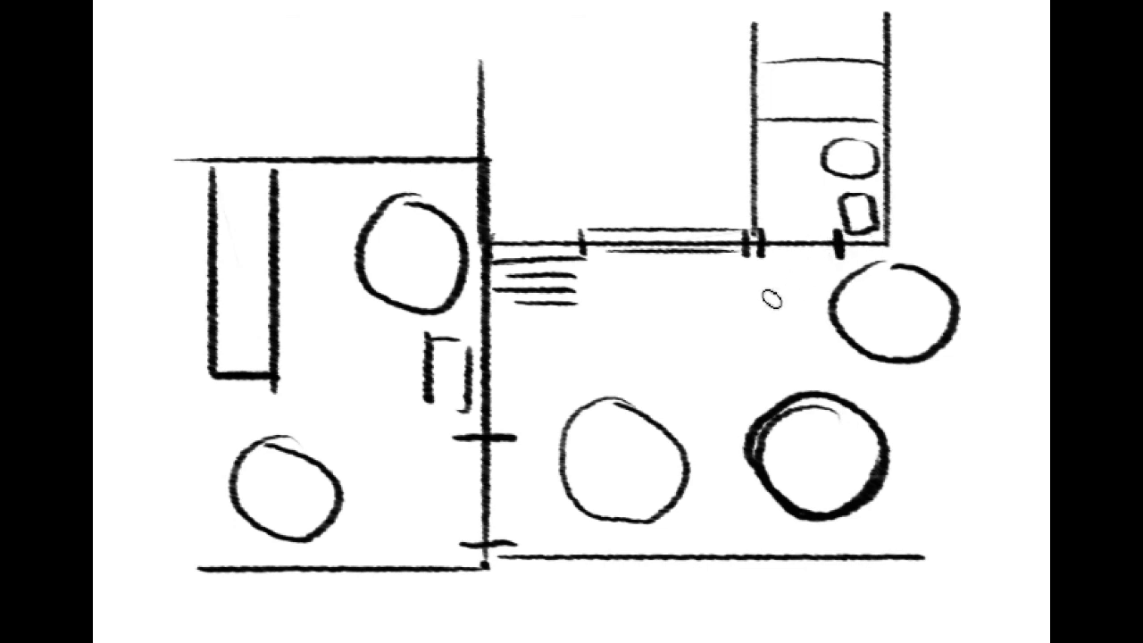
# Step: Draw four thick chair marks around the bold round table and add detail to the lowest chair
pyautogui.moveTo(739, 485); pyautogui.dragTo(747, 470)
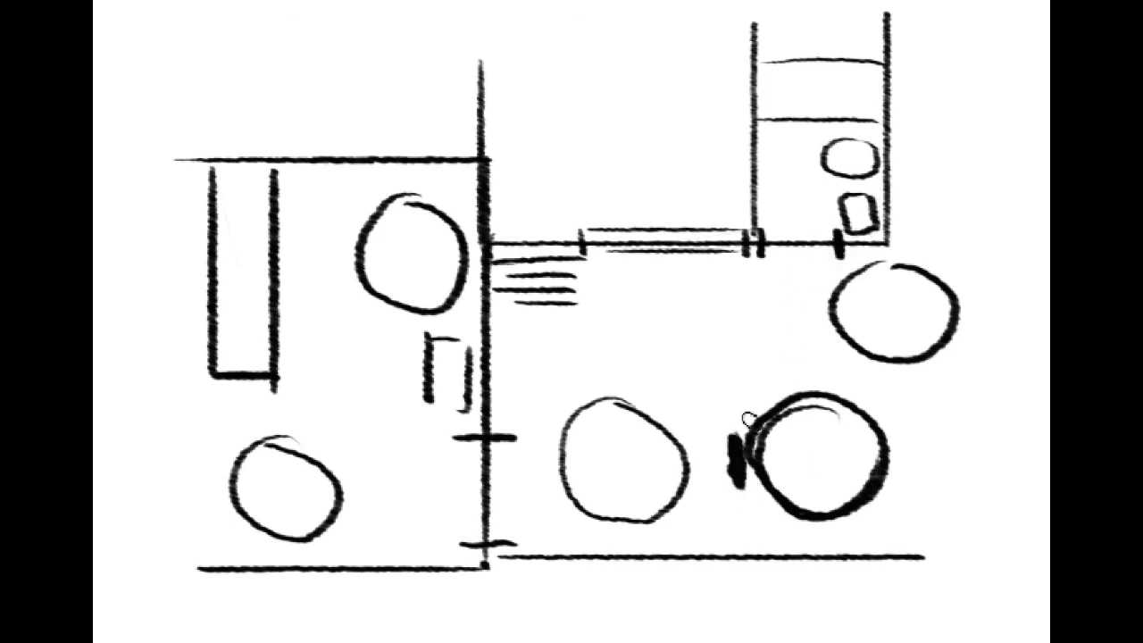
pyautogui.moveTo(846, 389); pyautogui.dragTo(787, 383)
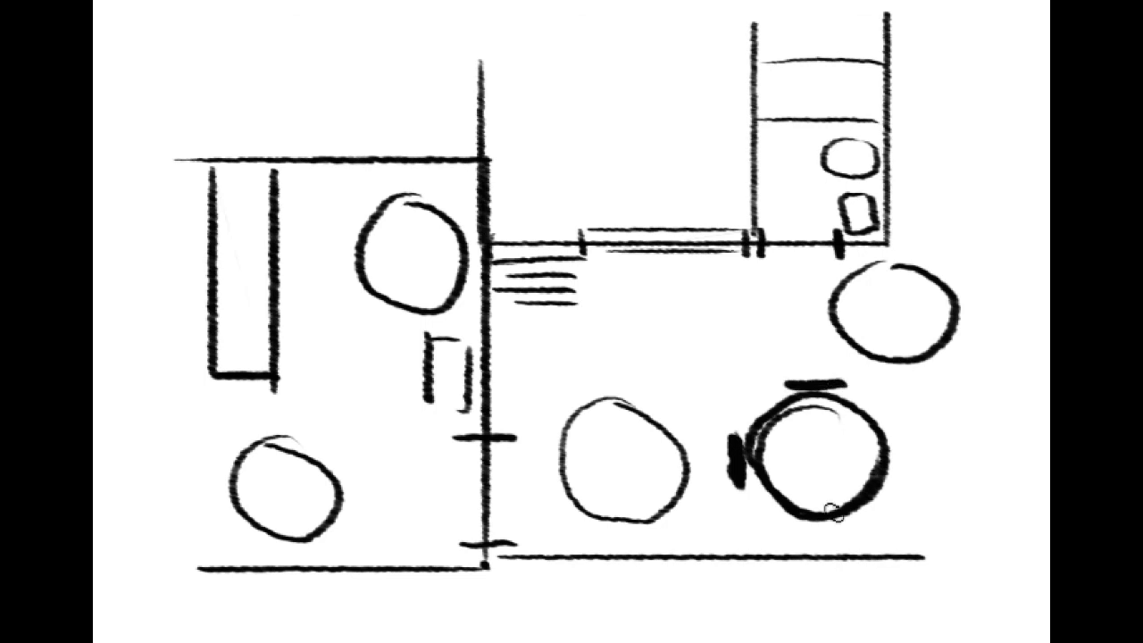
pyautogui.moveTo(806, 538)
pyautogui.mouseDown()
pyautogui.moveTo(861, 536)
pyautogui.moveTo(786, 536)
pyautogui.mouseUp()
pyautogui.moveTo(884, 429); pyautogui.dragTo(904, 473)
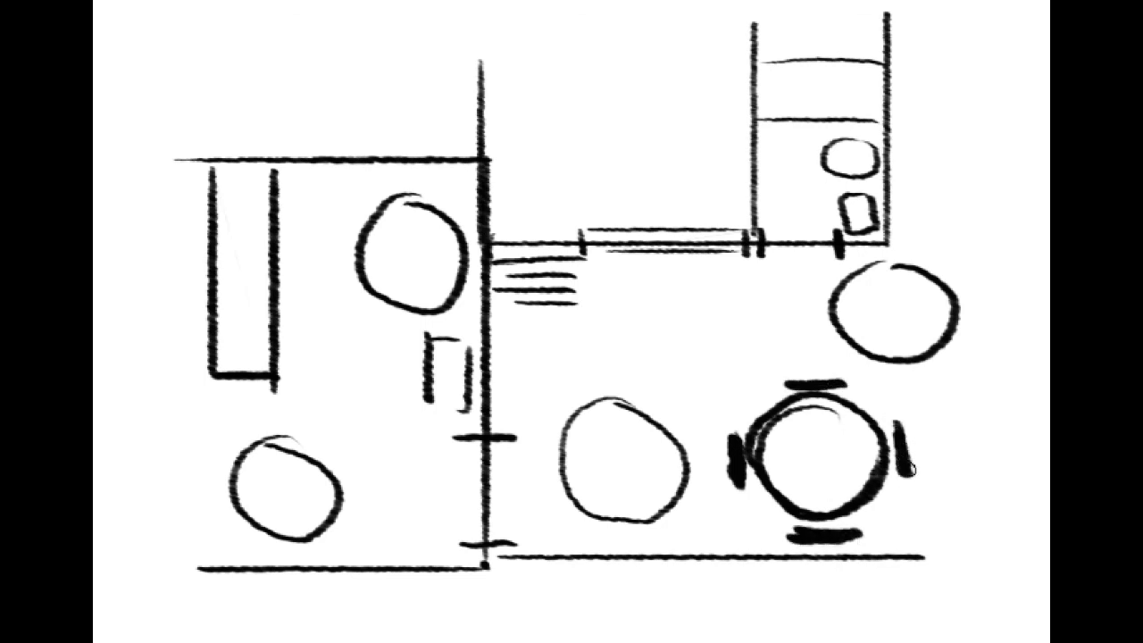
pyautogui.moveTo(843, 551); pyautogui.dragTo(827, 500)
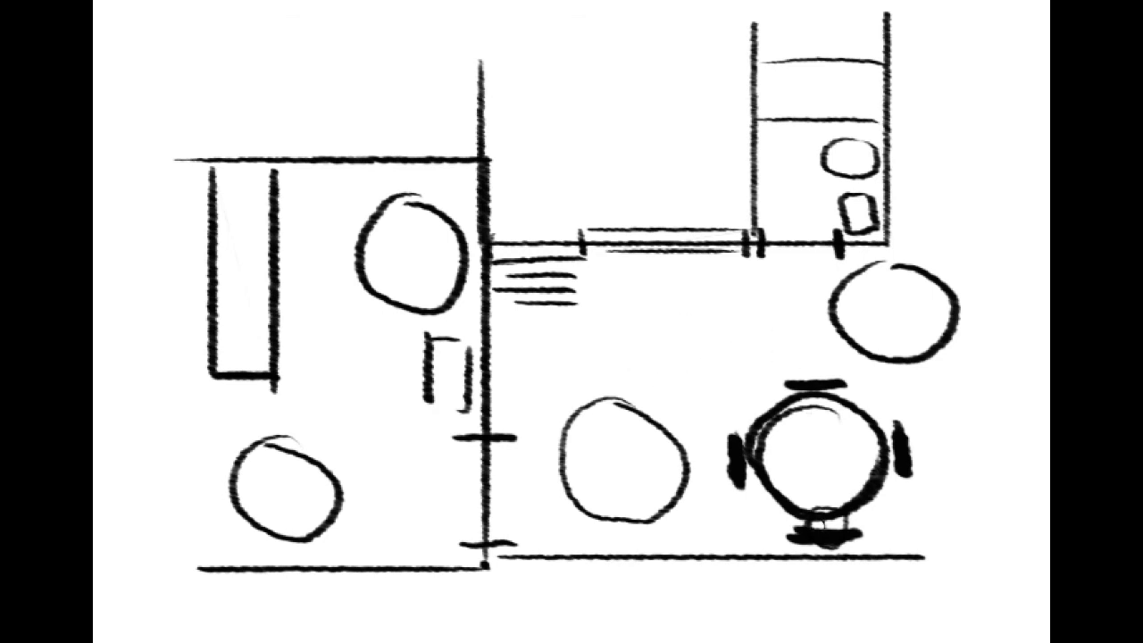
# Step: Draw two parallel lines from the lowest chair up to the side room, and a curved path from the table into the first room
pyautogui.moveTo(791, 535); pyautogui.dragTo(789, 254)
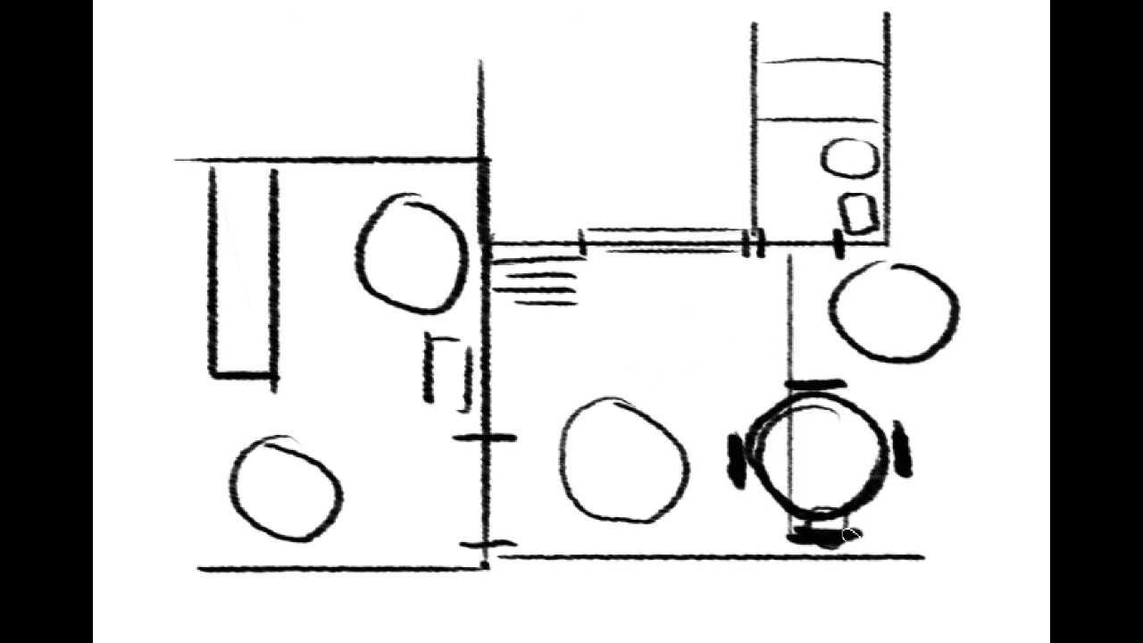
pyautogui.moveTo(851, 536); pyautogui.dragTo(846, 354)
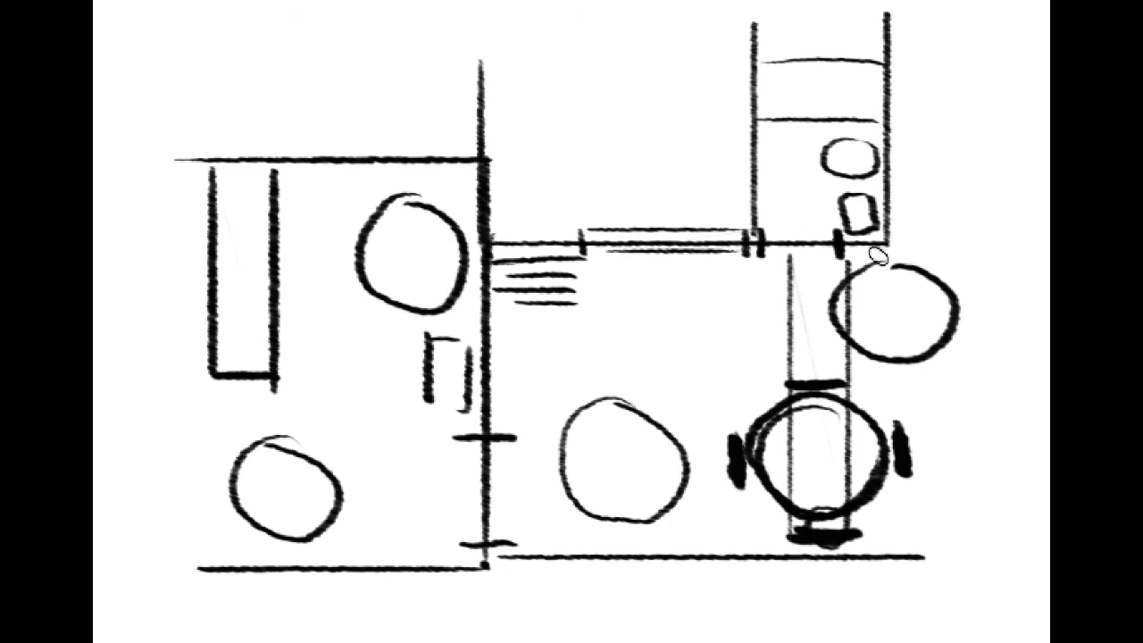
pyautogui.moveTo(909, 435)
pyautogui.mouseDown()
pyautogui.moveTo(839, 379)
pyautogui.moveTo(673, 360)
pyautogui.moveTo(577, 387)
pyautogui.moveTo(499, 430)
pyautogui.moveTo(398, 430)
pyautogui.moveTo(314, 344)
pyautogui.mouseUp()
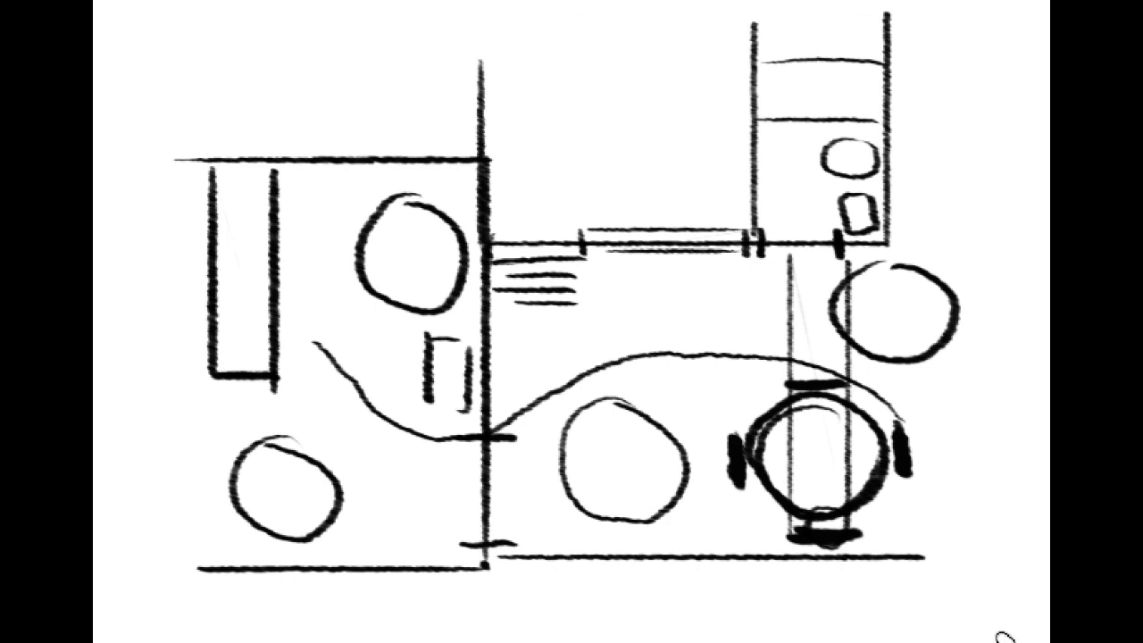
# Step: Select the whole floor plan sketch above the woman and delete it
pyautogui.hotkey('ctrl', '-')
pyautogui.hotkey('ctrl', '-')
pyautogui.hotkey('ctrl', '-')
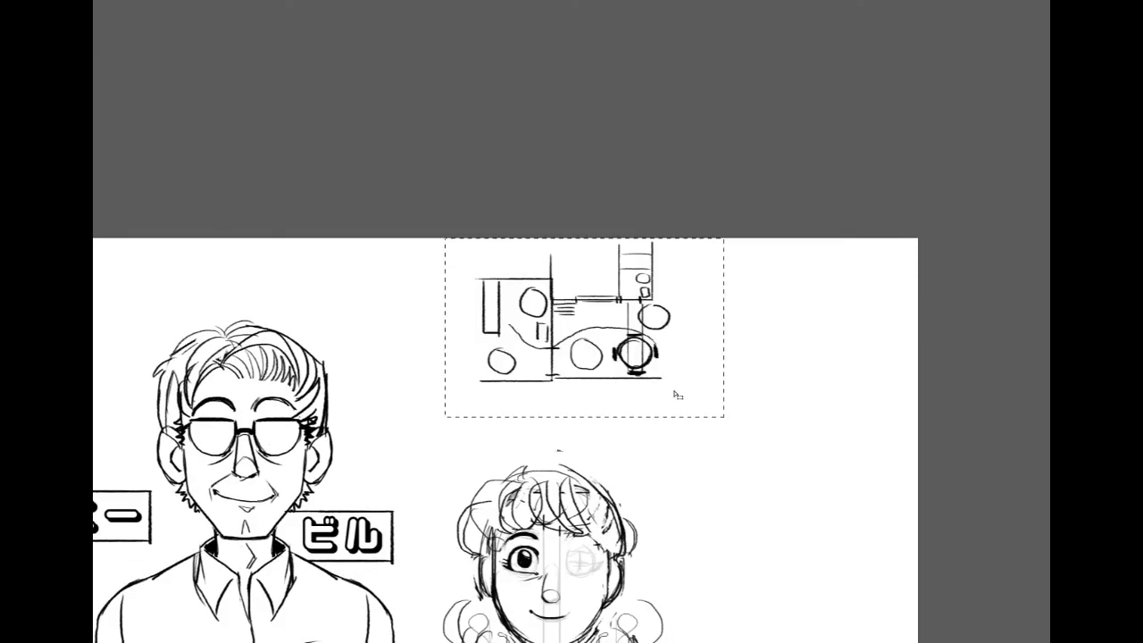
pyautogui.press('Delete')
pyautogui.hotkey('ctrl', 'd')
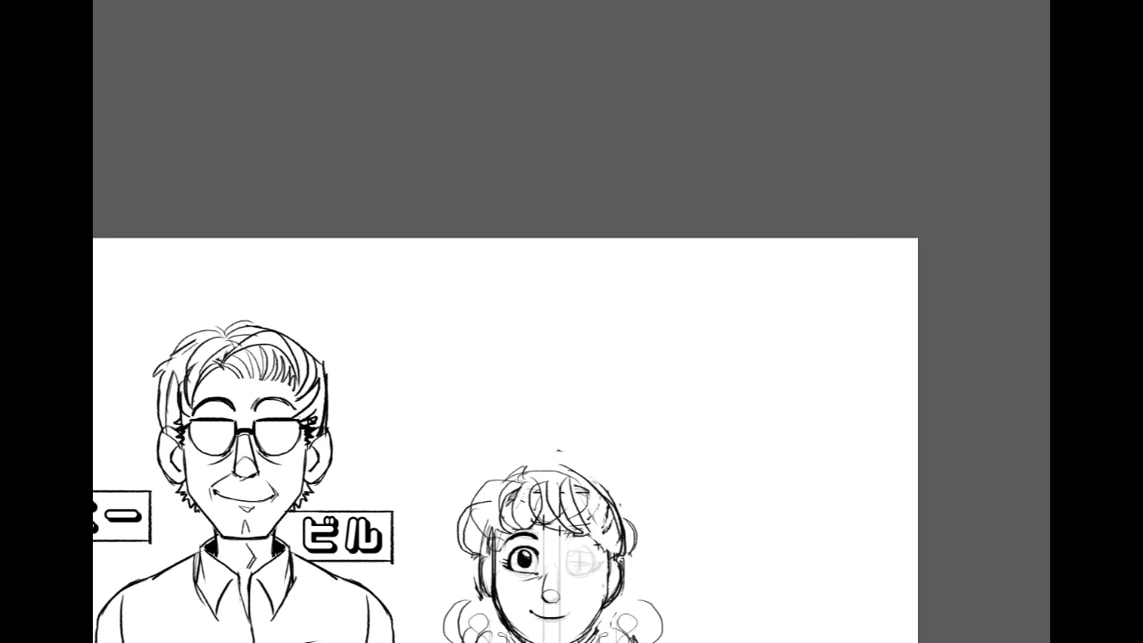
# Step: Refine the woman's chin, jaw and neck into cleaner lines and outline a hair curl beside the ear nearest the man
pyautogui.hotkey('ctrl', '+')
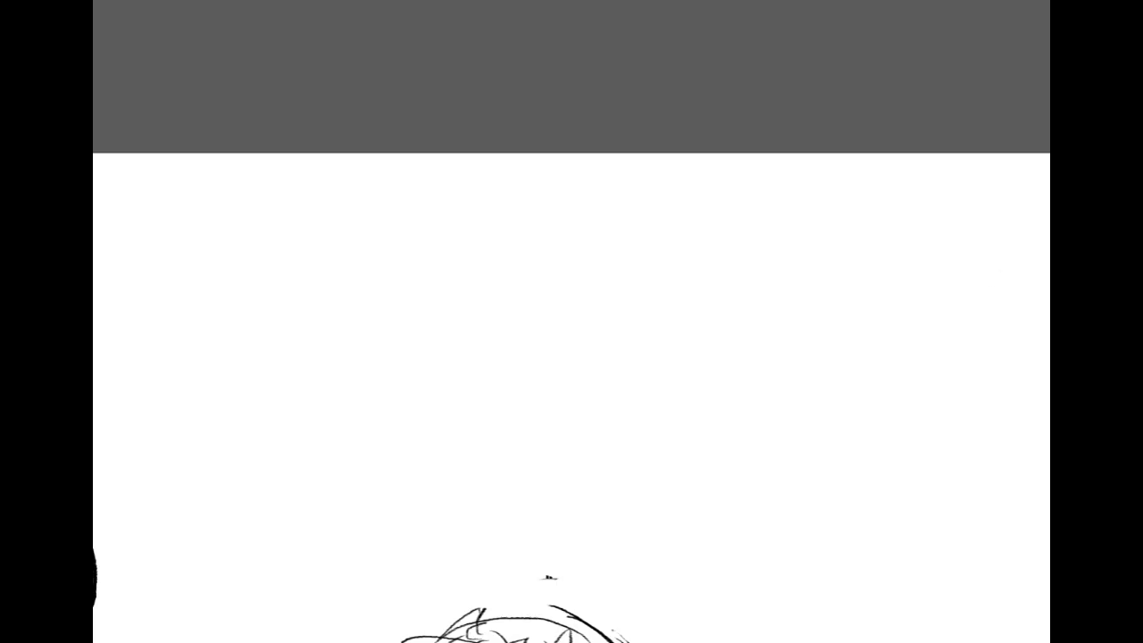
pyautogui.scroll(-6, 572, 322)
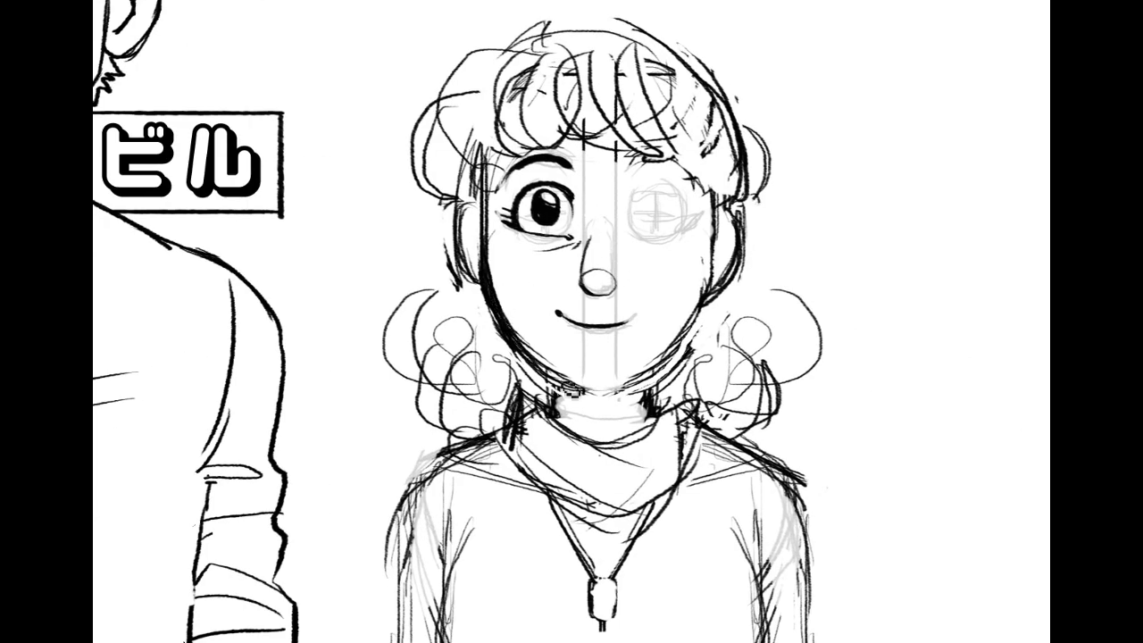
pyautogui.moveTo(548, 385); pyautogui.dragTo(556, 416)
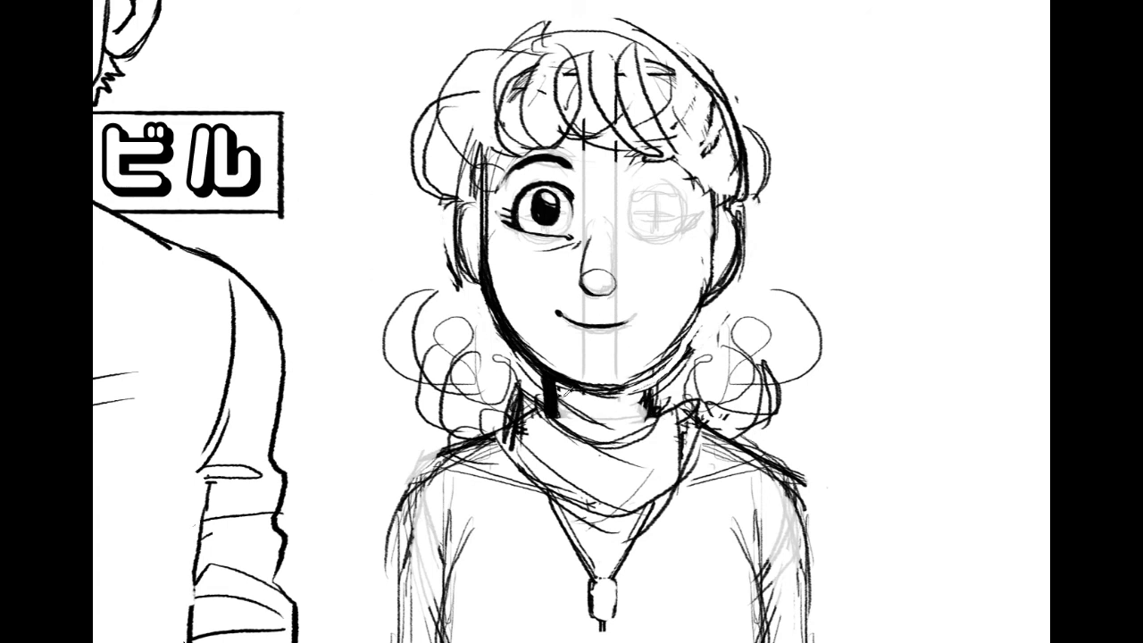
pyautogui.moveTo(565, 419)
pyautogui.mouseDown()
pyautogui.moveTo(580, 395)
pyautogui.moveTo(588, 435)
pyautogui.moveTo(605, 446)
pyautogui.moveTo(609, 405)
pyautogui.moveTo(566, 396)
pyautogui.moveTo(596, 401)
pyautogui.mouseUp()
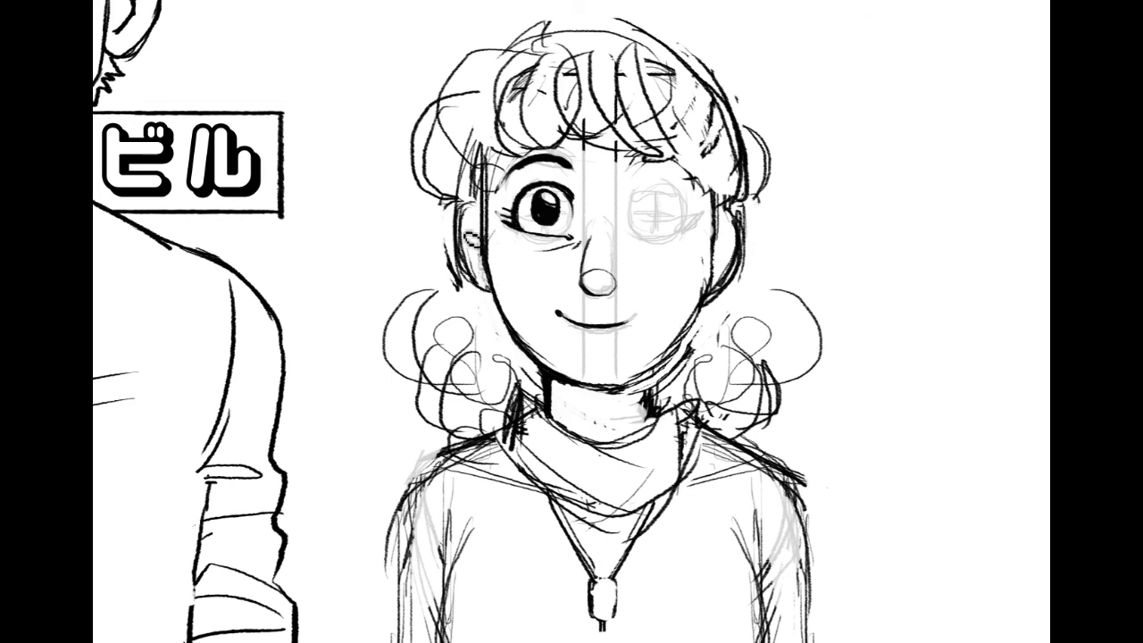
pyautogui.moveTo(451, 206); pyautogui.dragTo(445, 301)
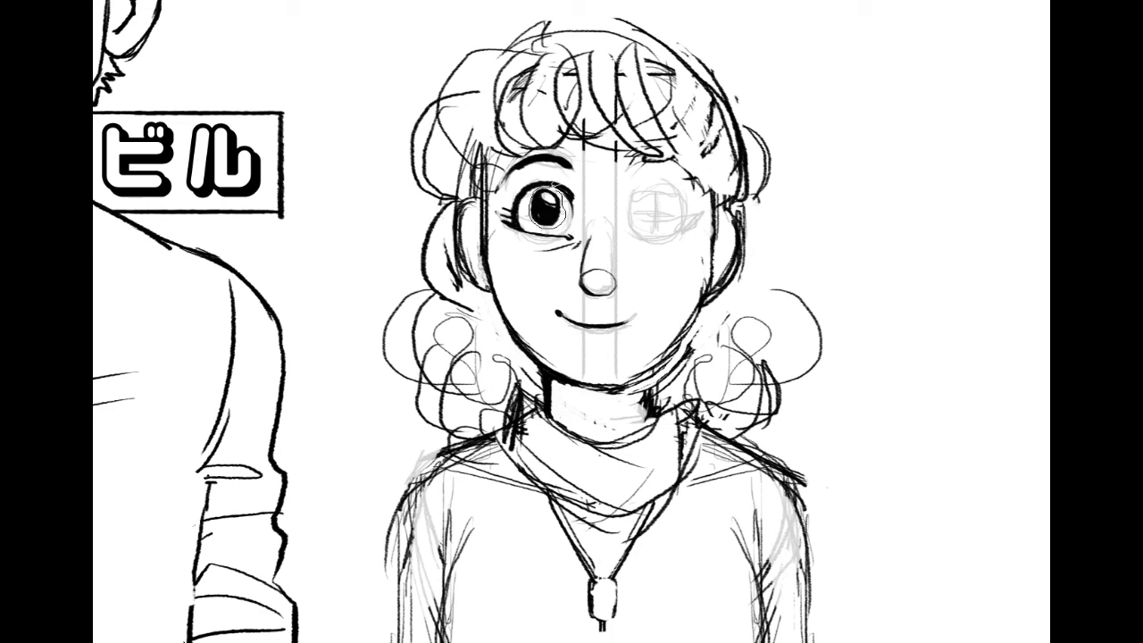
# Step: Select the woman's dark iris and nudge it slightly toward her nose
pyautogui.hotkey('ctrl', 't')
pyautogui.moveTo(546, 208); pyautogui.dragTo(555, 214)
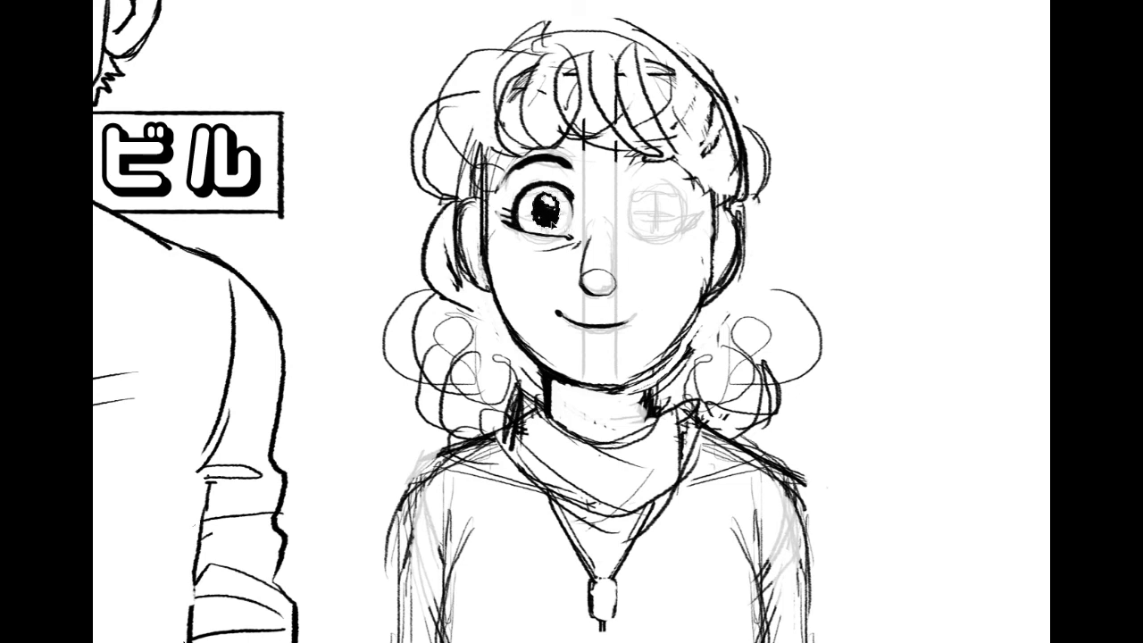
pyautogui.press('Right')
pyautogui.press('Right')
pyautogui.press('Right')
pyautogui.click(593, 189)
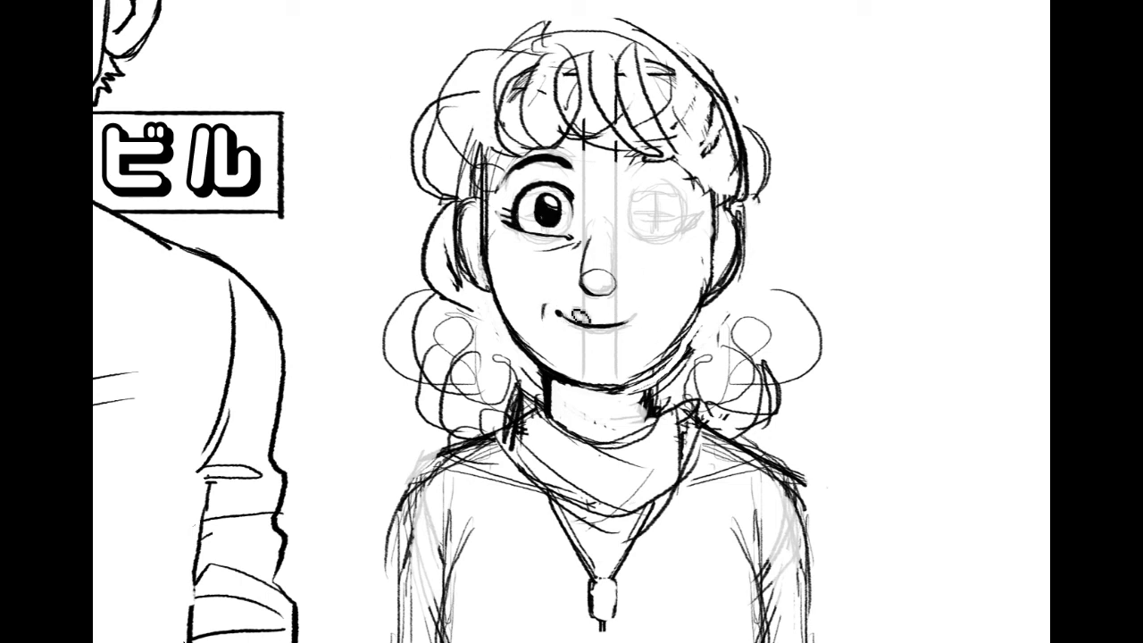
# Step: Draw a small mark under the woman's lip and mirror the finished half of her face onto the other side
pyautogui.moveTo(585, 339); pyautogui.dragTo(603, 340)
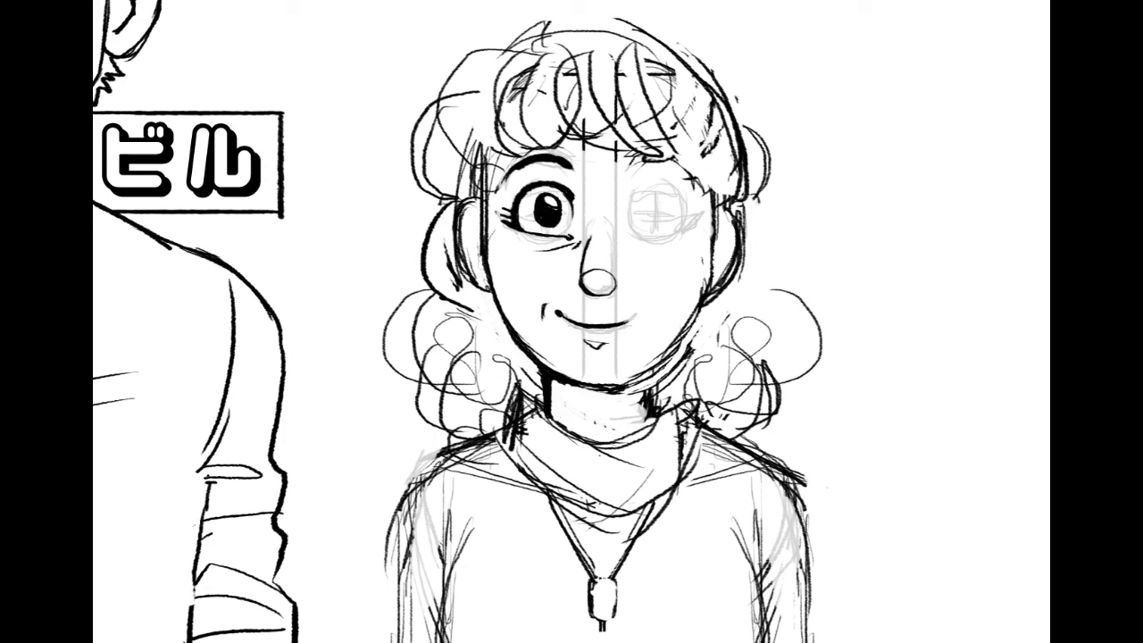
pyautogui.hotkey('ctrl', 't')
pyautogui.moveTo(630, 296); pyautogui.dragTo(631, 297)
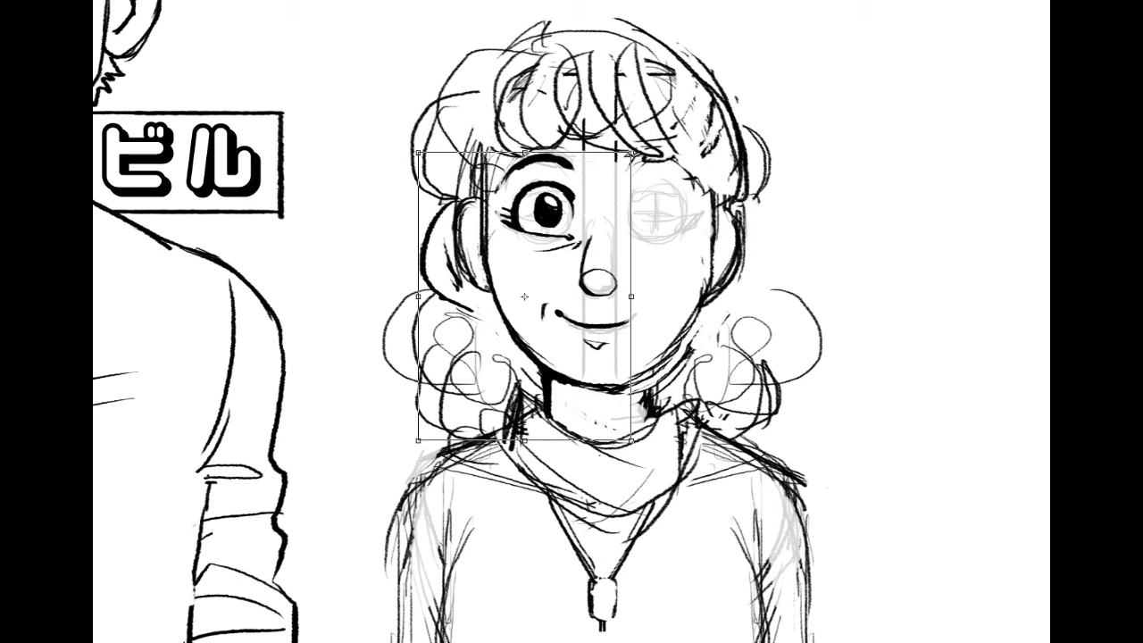
pyautogui.hotkey('ctrl', 'z')
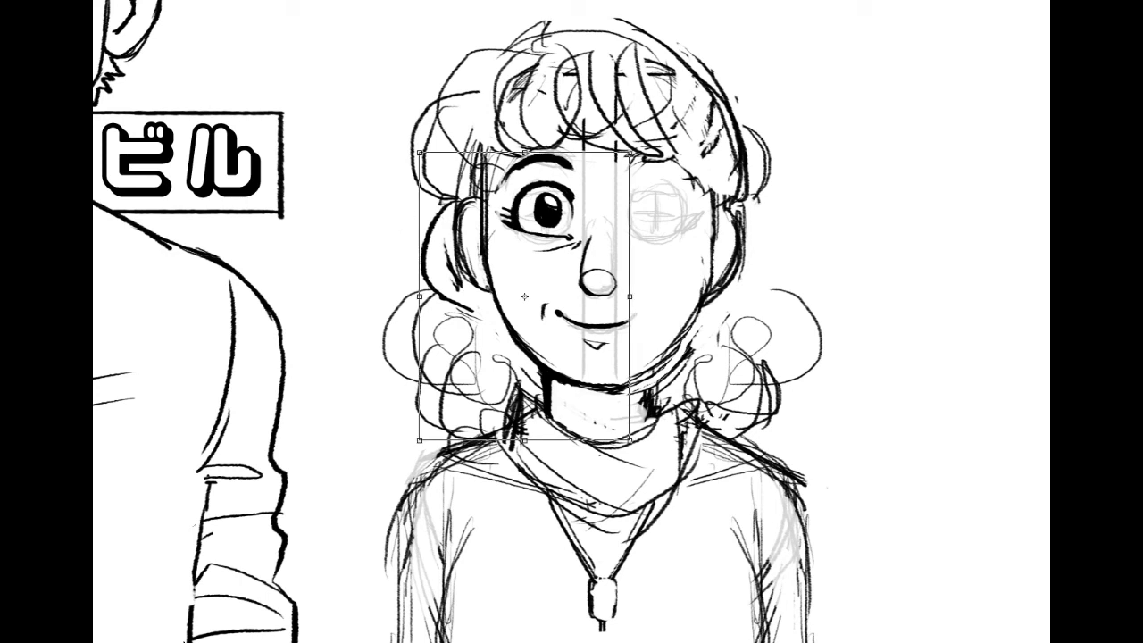
pyautogui.press('h')
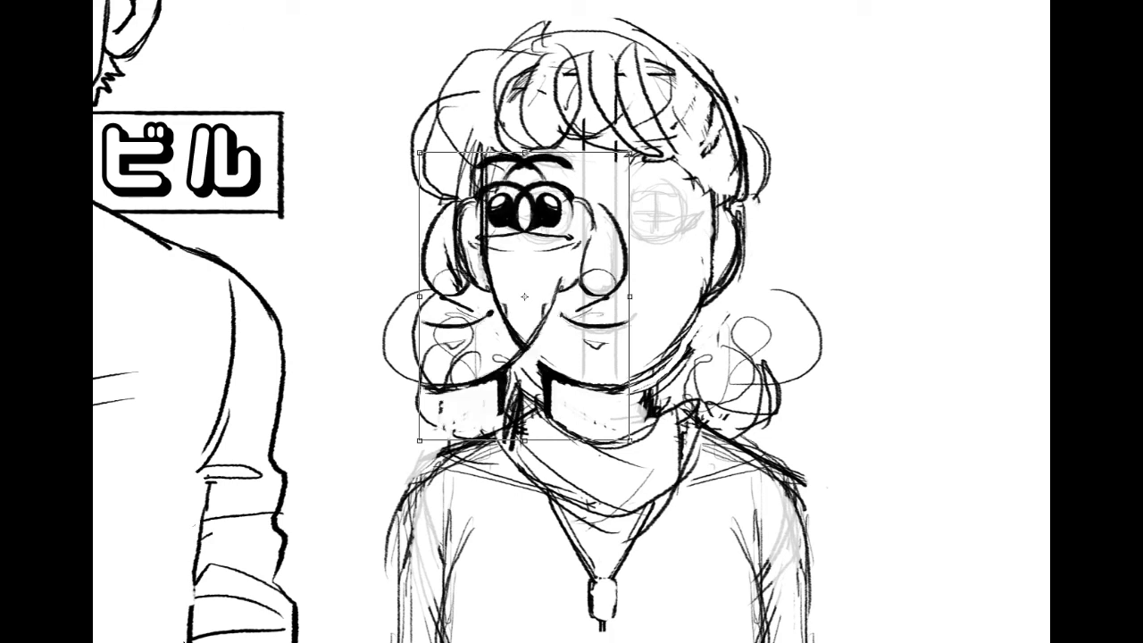
pyautogui.moveTo(570, 237); pyautogui.dragTo(719, 259)
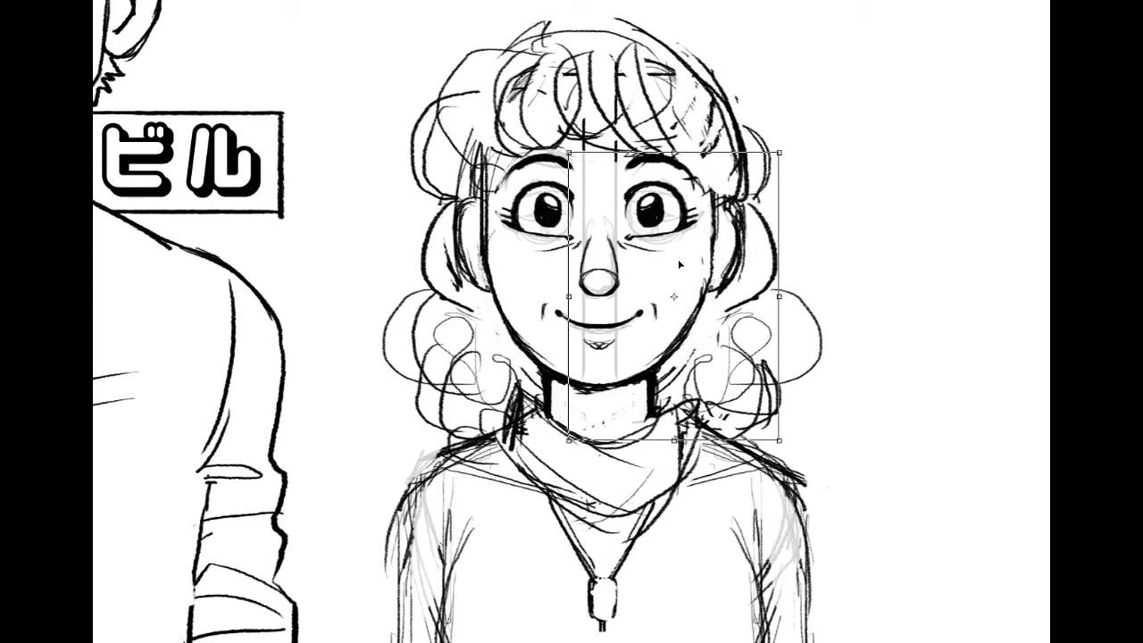
pyautogui.press('Return')
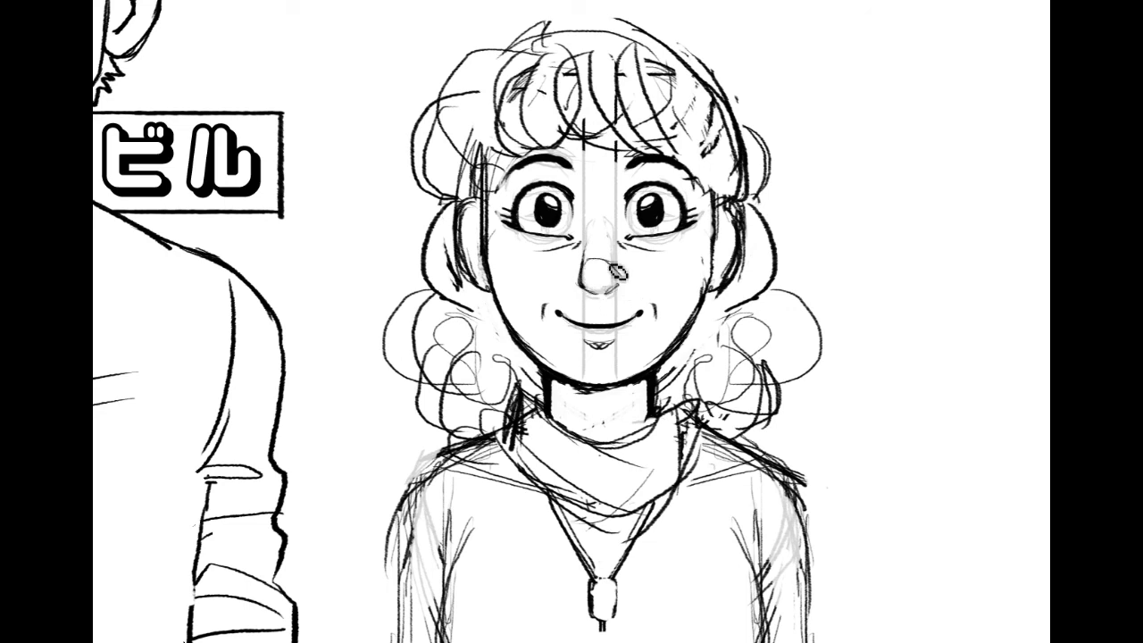
# Step: Erase the woman's old nose lines and the mark under her lip, and redraw the nose as a small rounded outline
pyautogui.moveTo(623, 269); pyautogui.dragTo(595, 295)
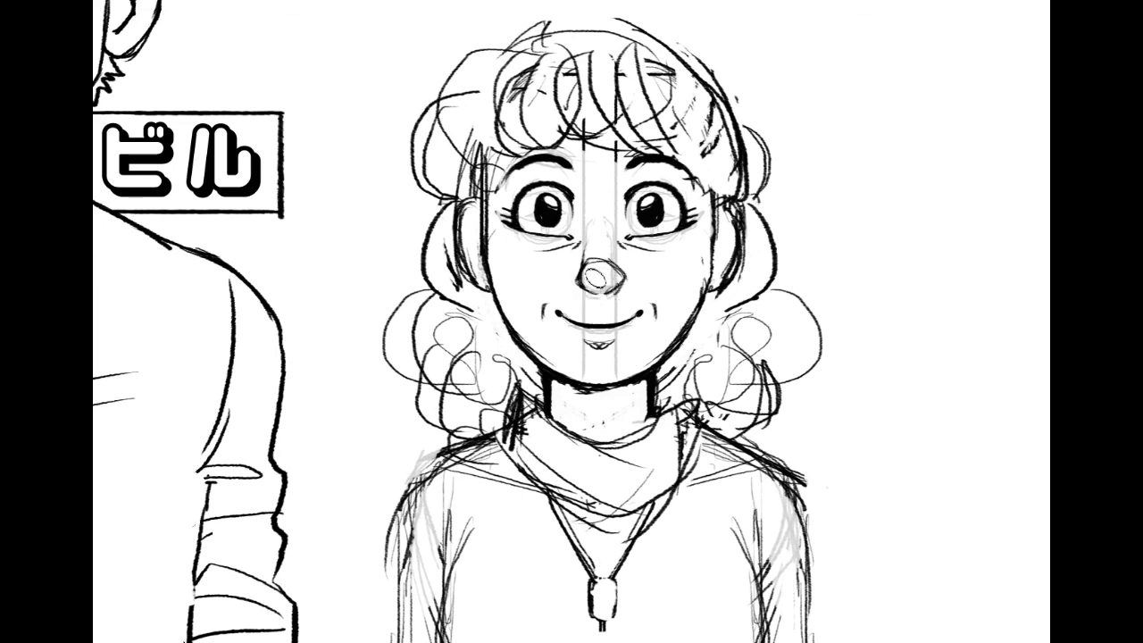
pyautogui.moveTo(606, 264); pyautogui.dragTo(593, 267)
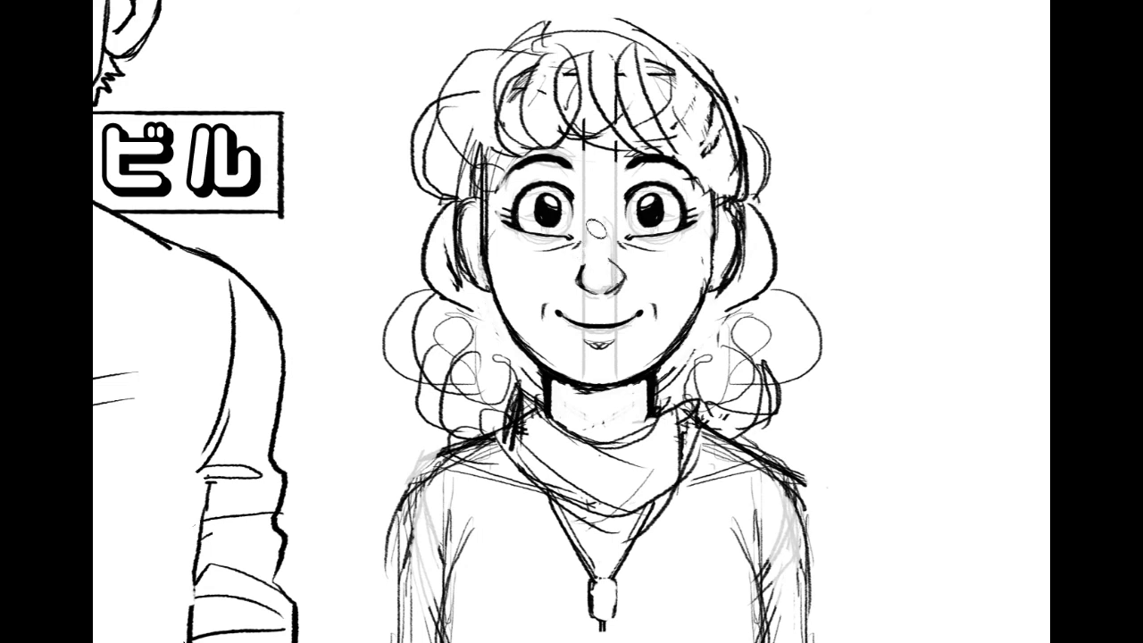
pyautogui.moveTo(597, 274); pyautogui.dragTo(609, 280)
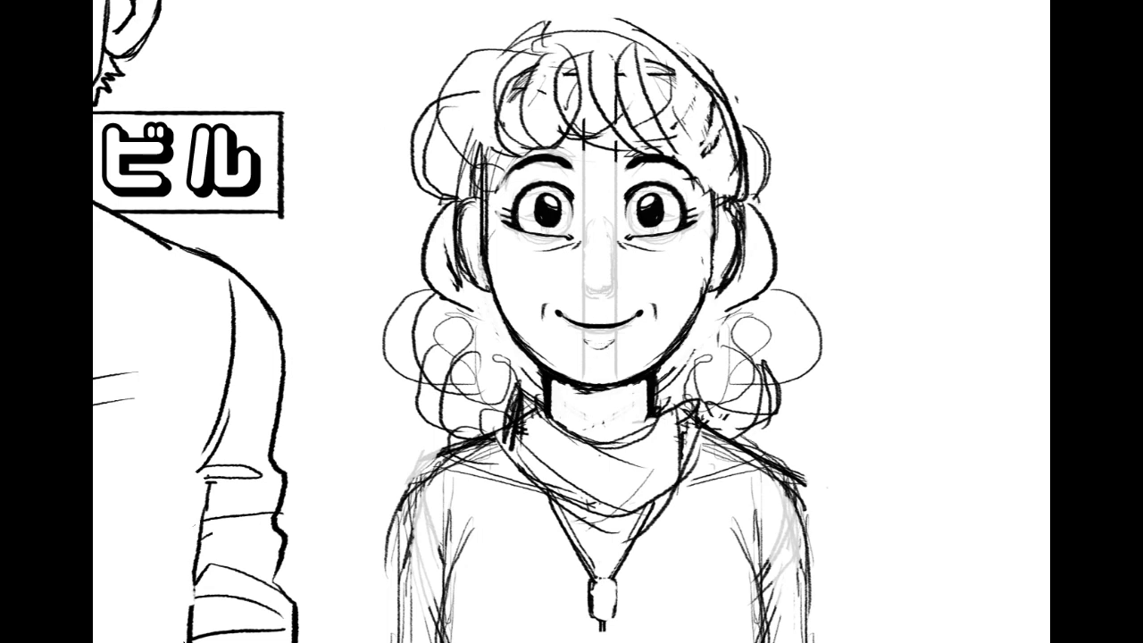
pyautogui.moveTo(600, 272)
pyautogui.mouseDown()
pyautogui.moveTo(614, 285)
pyautogui.moveTo(598, 264)
pyautogui.mouseUp()
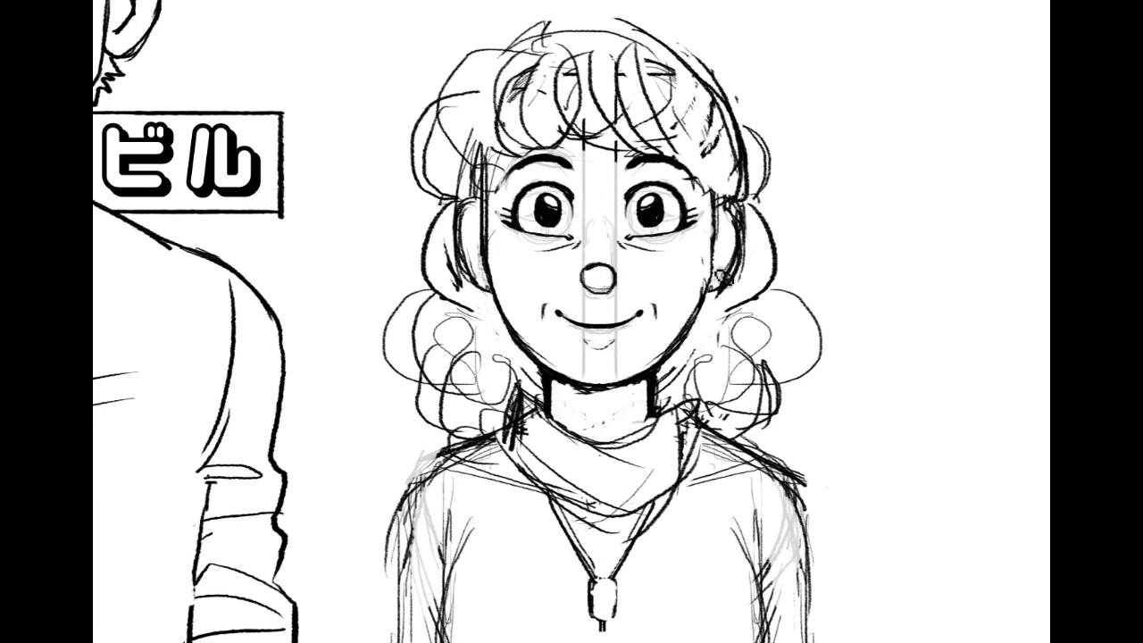
# Step: Draw a thick dark contour over the top of the woman's hair, undoing the last stroke
pyautogui.moveTo(646, 86)
pyautogui.mouseDown()
pyautogui.moveTo(729, 169)
pyautogui.moveTo(780, 263)
pyautogui.moveTo(792, 266)
pyautogui.mouseUp()
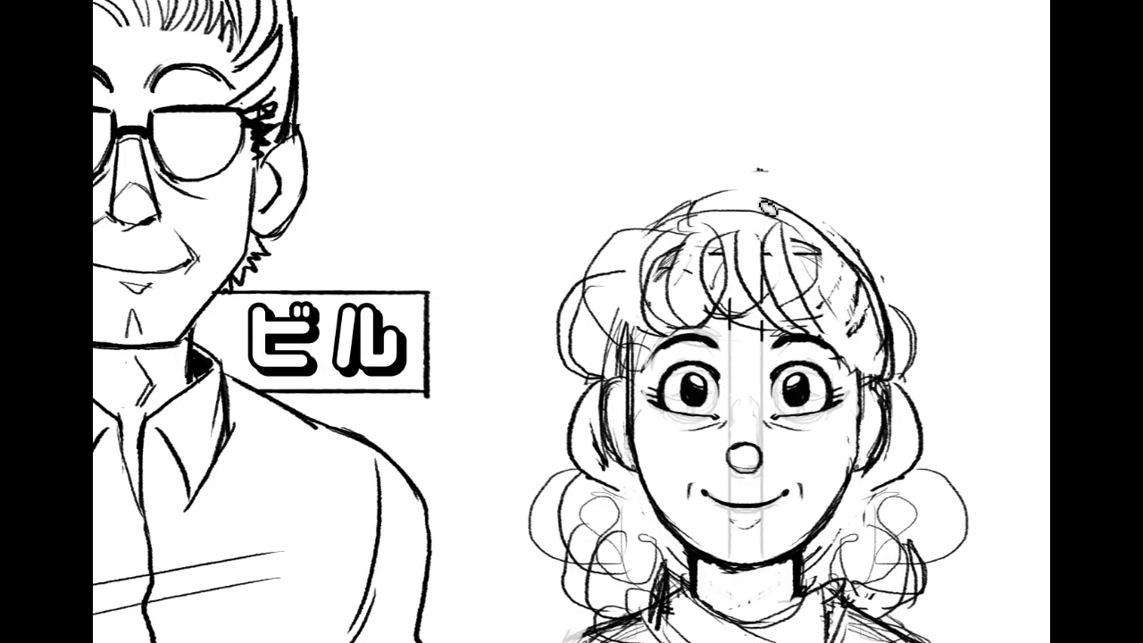
pyautogui.moveTo(659, 221)
pyautogui.mouseDown()
pyautogui.moveTo(788, 199)
pyautogui.moveTo(840, 231)
pyautogui.mouseUp()
pyautogui.moveTo(881, 288); pyautogui.dragTo(819, 232)
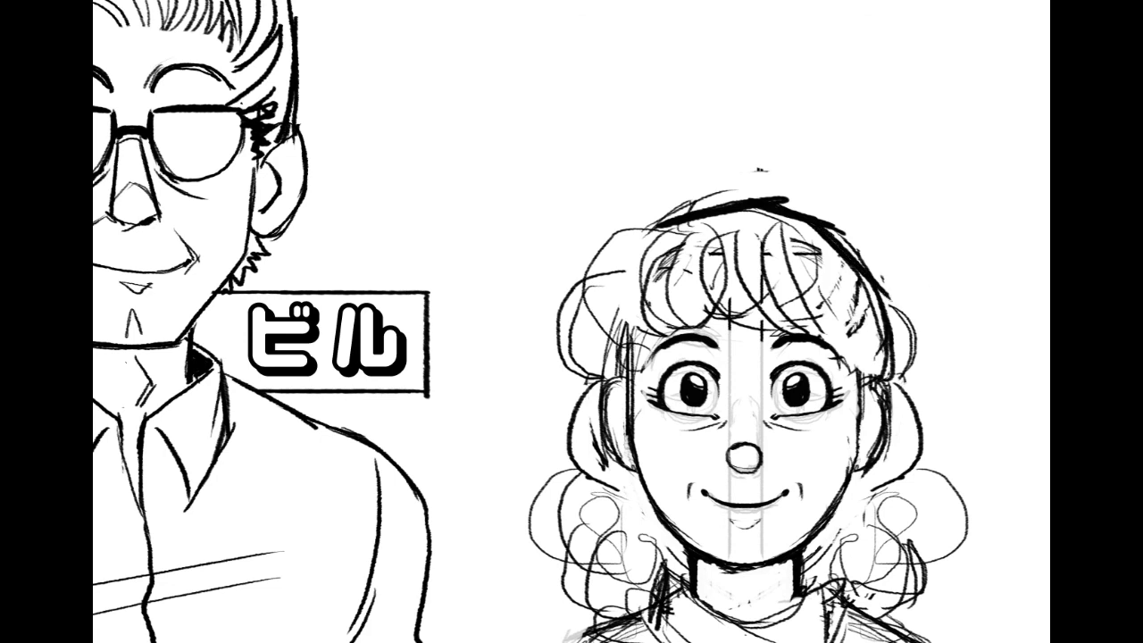
pyautogui.moveTo(656, 215); pyautogui.dragTo(721, 191)
pyautogui.moveTo(788, 199); pyautogui.dragTo(851, 244)
pyautogui.hotkey('ctrl', 'z')
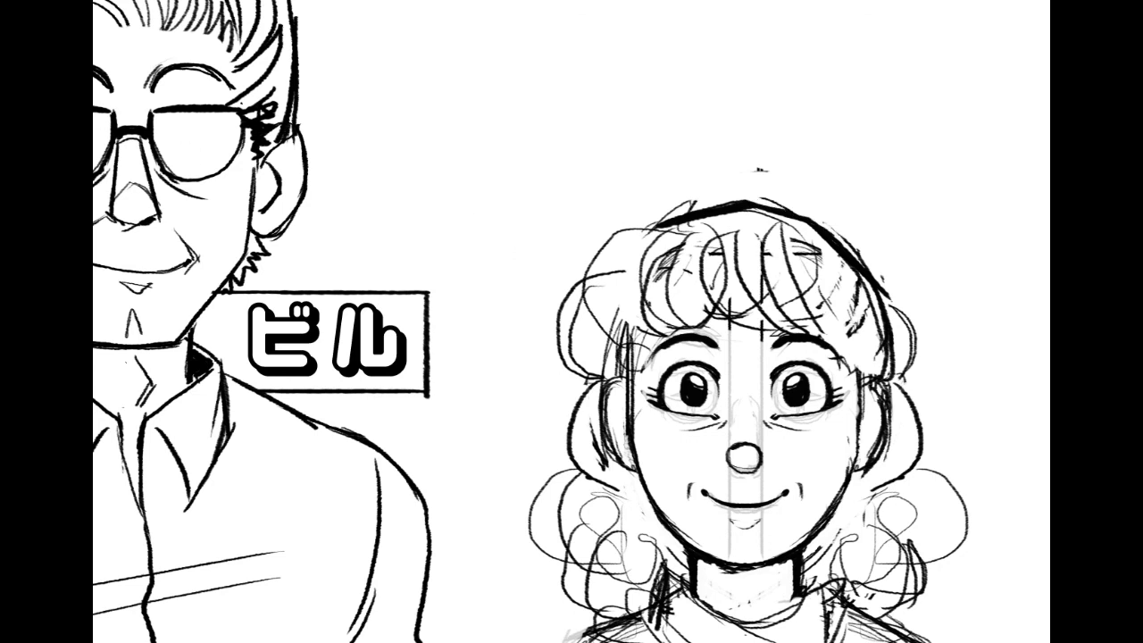
# Step: Draw a round earring with a white centre on each of the woman's ears
pyautogui.moveTo(943, 463)
pyautogui.mouseDown()
pyautogui.moveTo(864, 396)
pyautogui.moveTo(863, 381)
pyautogui.mouseUp()
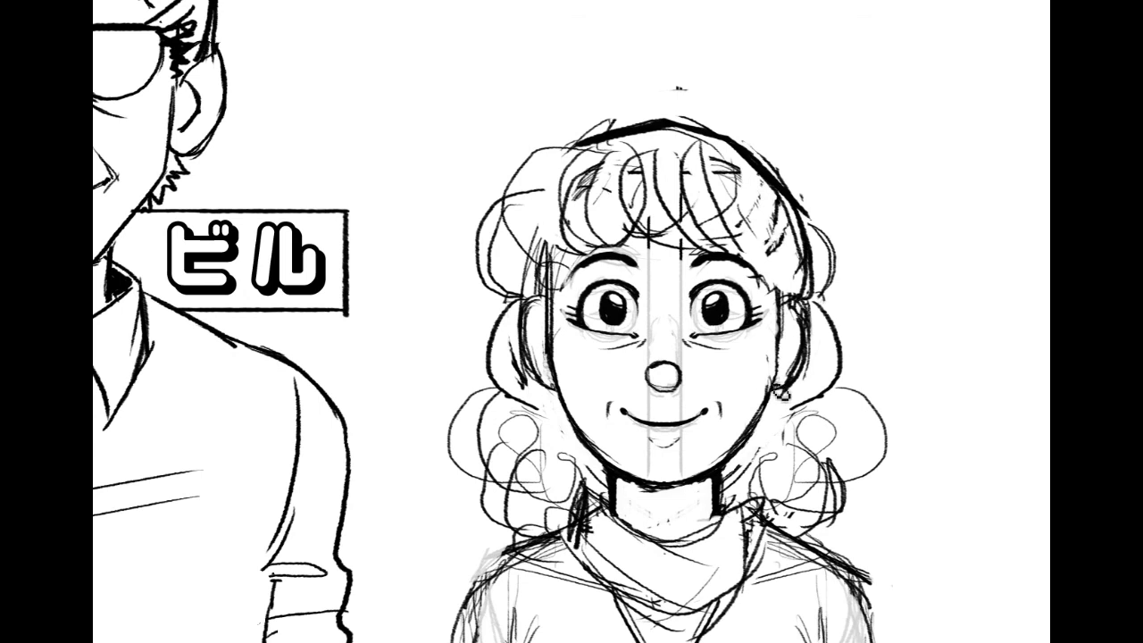
pyautogui.moveTo(550, 392)
pyautogui.mouseDown()
pyautogui.moveTo(538, 385)
pyautogui.moveTo(548, 381)
pyautogui.mouseUp()
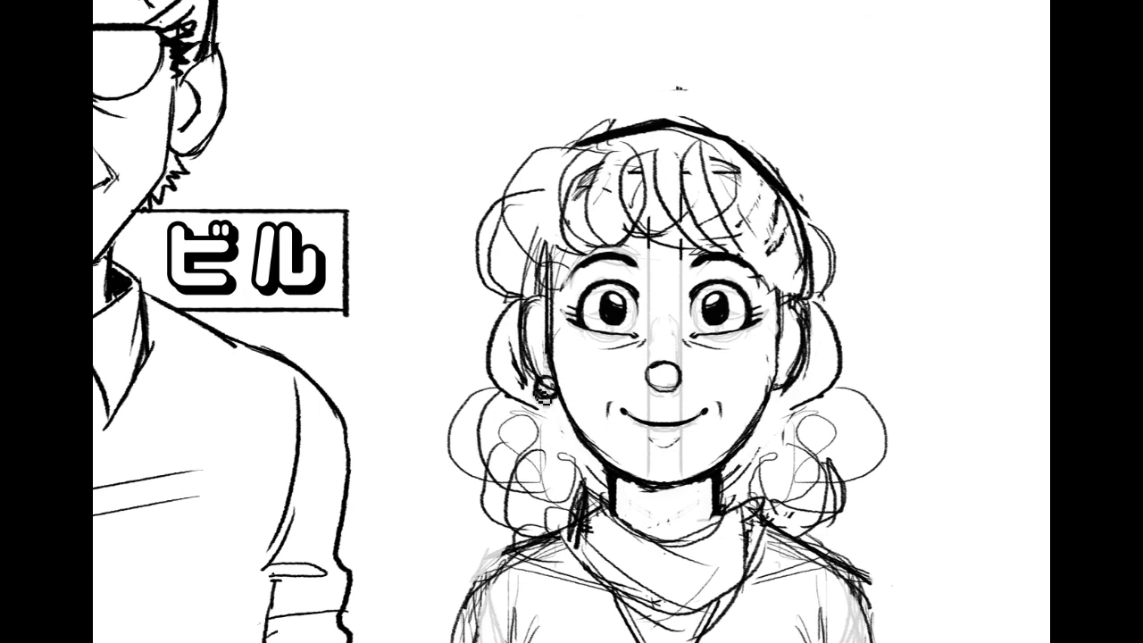
pyautogui.moveTo(785, 379); pyautogui.dragTo(789, 391)
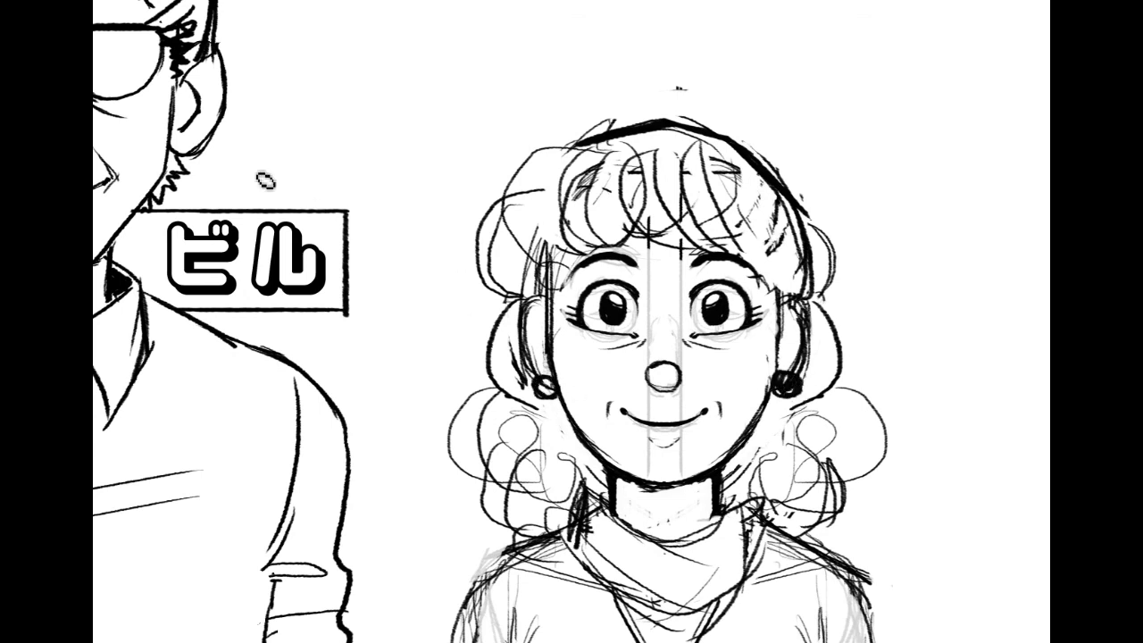
pyautogui.moveTo(792, 384); pyautogui.dragTo(784, 384)
pyautogui.hotkey('ctrl', 'z')
pyautogui.moveTo(550, 385); pyautogui.dragTo(545, 387)
pyautogui.moveTo(791, 384); pyautogui.dragTo(787, 386)
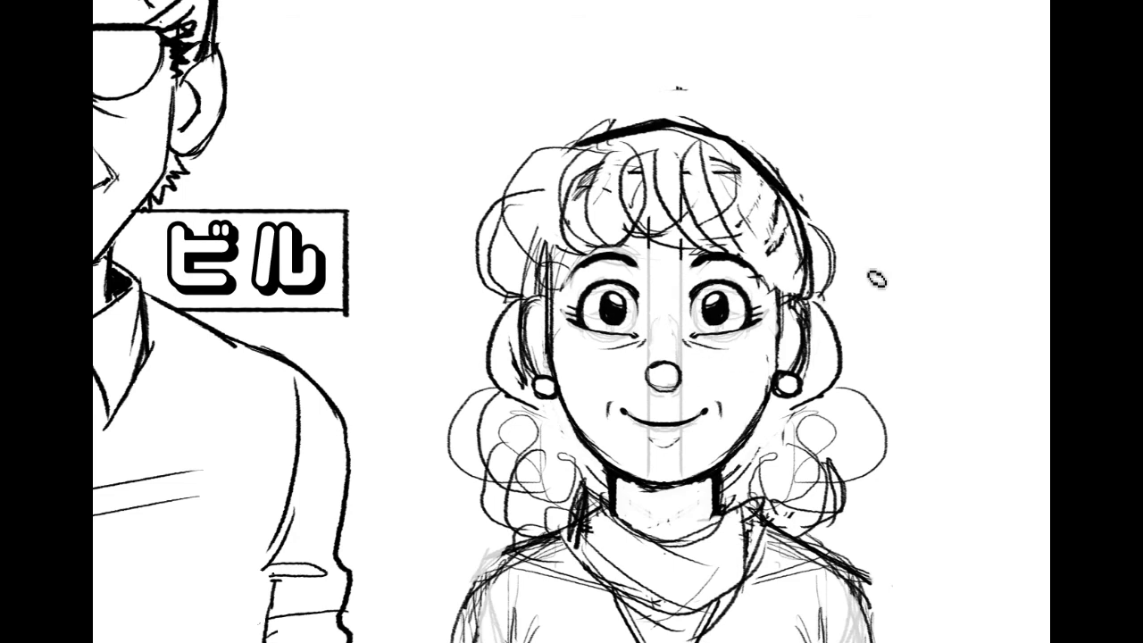
# Step: Add the woman's name in katakana in the outlined label lettering and position it near her head
pyautogui.scroll(-5, 571, 321)
pyautogui.scroll(-1, 572, 321)
pyautogui.scroll(6, 571, 321)
pyautogui.hscroll(-2, 572, 321)
pyautogui.hscroll(1, 572, 322)
pyautogui.scroll(1, 571, 322)
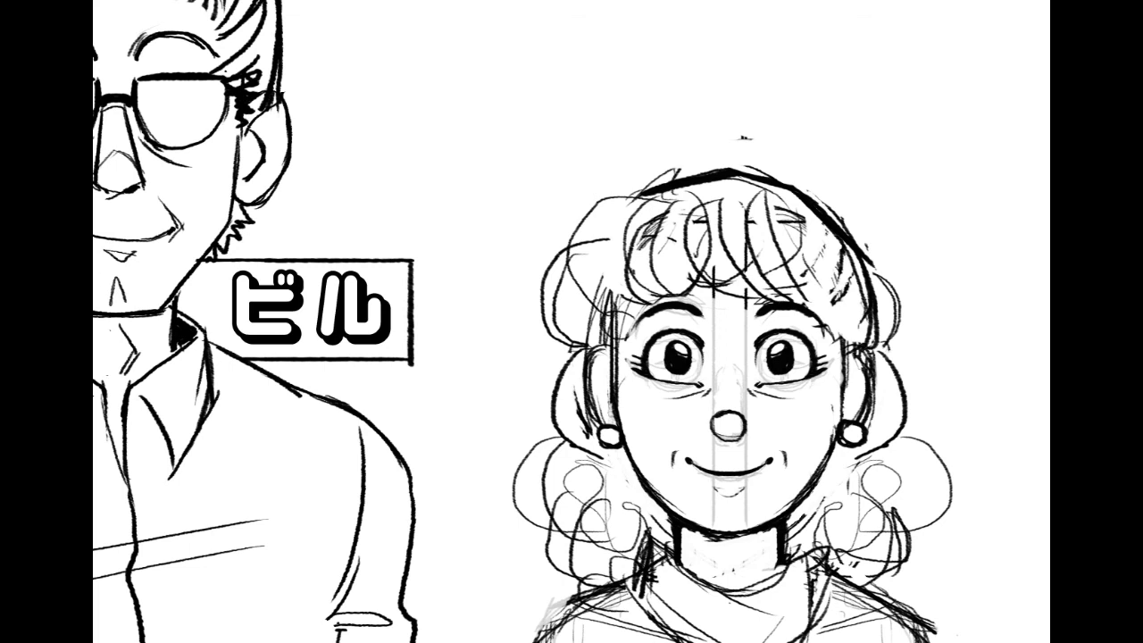
pyautogui.click(515, 169)
pyautogui.write('サリー')
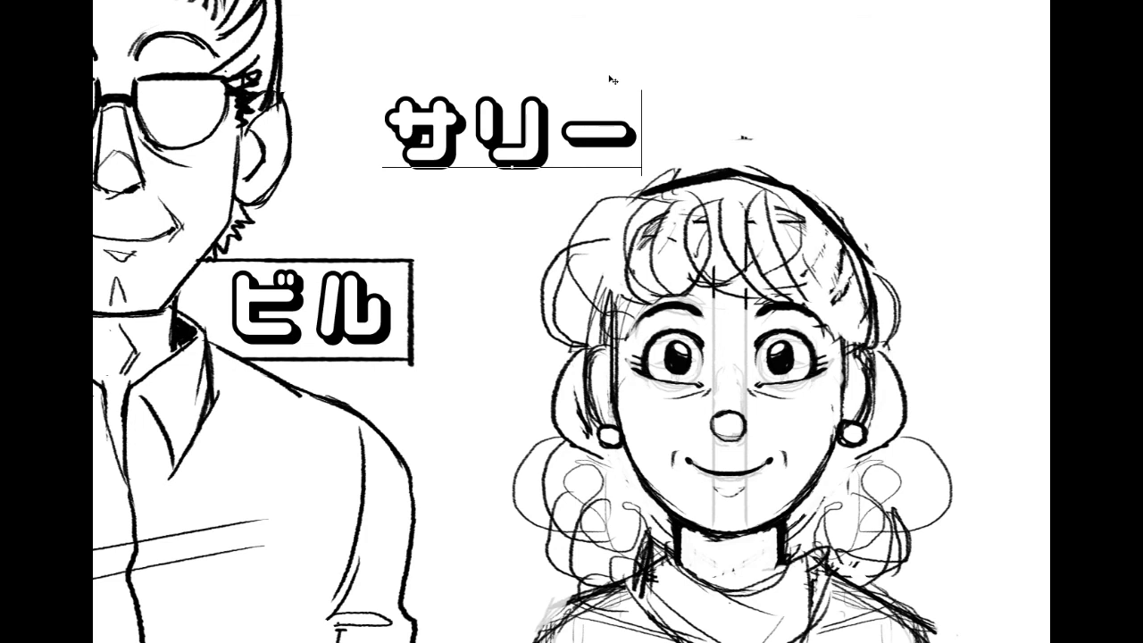
pyautogui.moveTo(571, 143); pyautogui.dragTo(885, 166)
pyautogui.moveTo(1073, 545); pyautogui.dragTo(1025, 366)
pyautogui.moveTo(942, 265); pyautogui.dragTo(923, 602)
pyautogui.moveTo(745, 572)
pyautogui.mouseDown()
pyautogui.moveTo(696, 571)
pyautogui.moveTo(616, 76)
pyautogui.moveTo(484, 624)
pyautogui.mouseUp()
pyautogui.moveTo(483, 429); pyautogui.dragTo(613, 570)
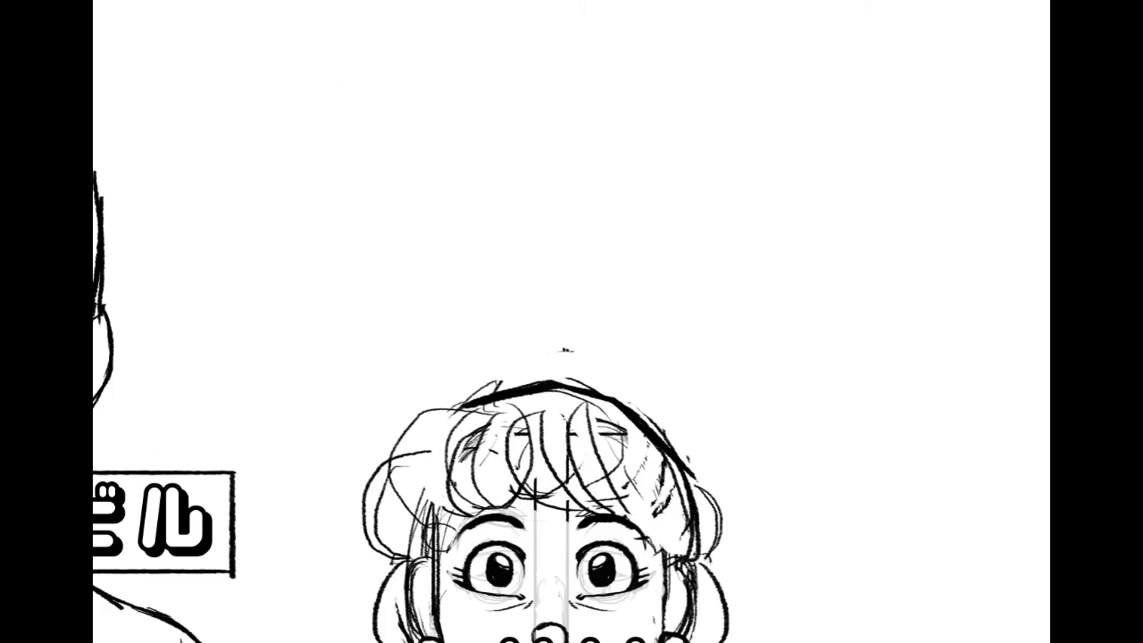
# Step: Copy part of the frame around the cat's name label to a new layer and place it around the woman's name
pyautogui.scroll(-3, 571, 321)
pyautogui.moveTo(621, 450); pyautogui.dragTo(838, 369)
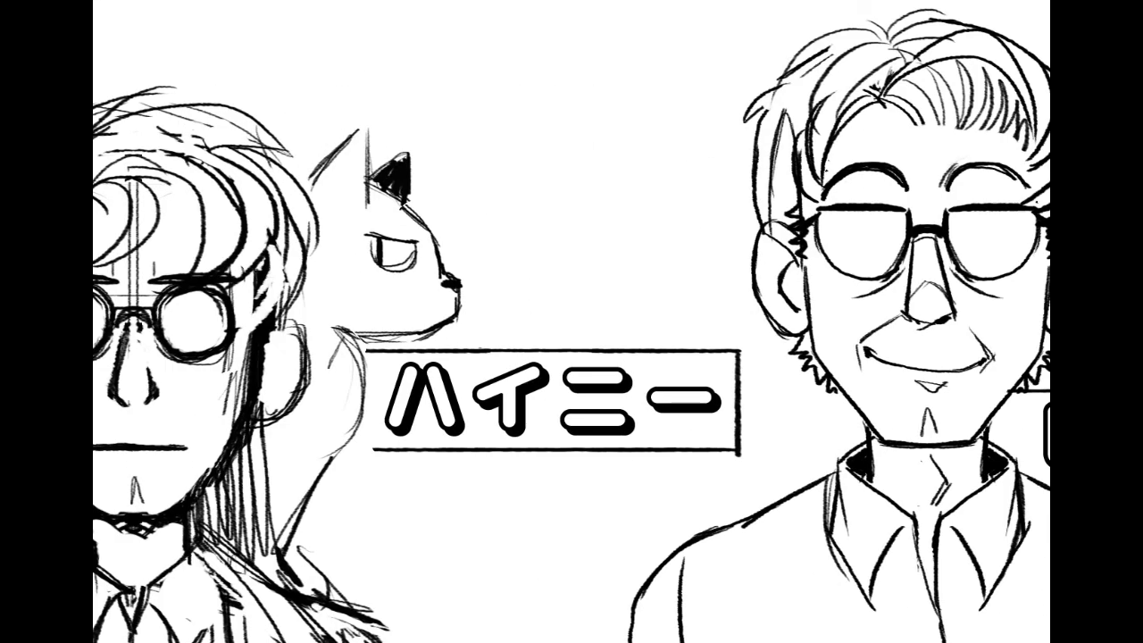
pyautogui.moveTo(444, 342); pyautogui.dragTo(763, 476)
pyautogui.rightClick(725, 446)
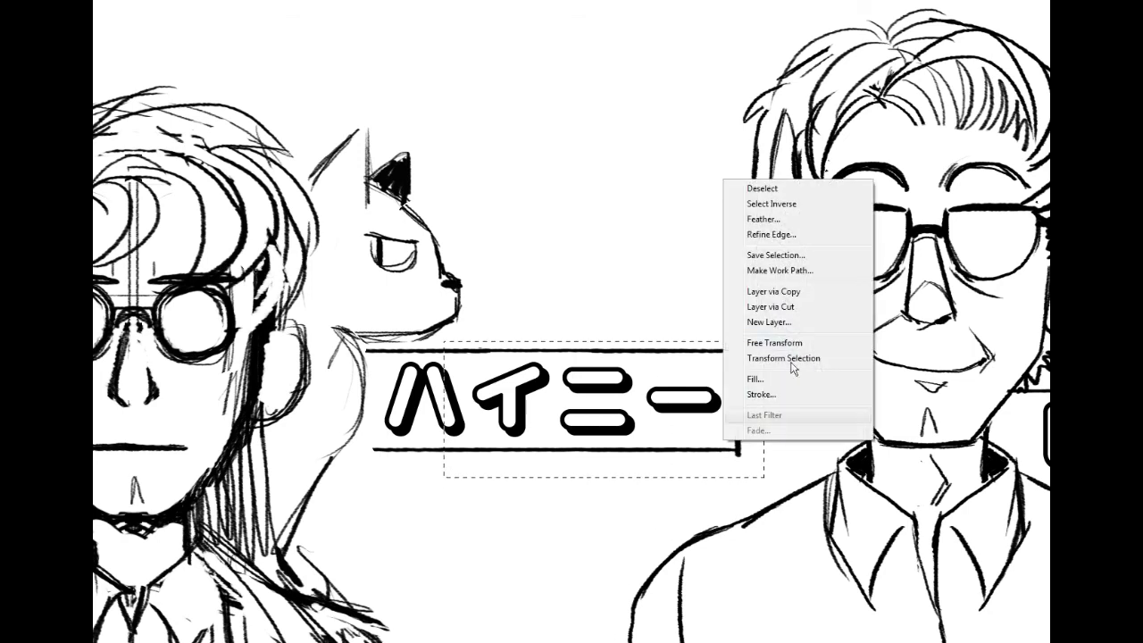
pyautogui.click(793, 292)
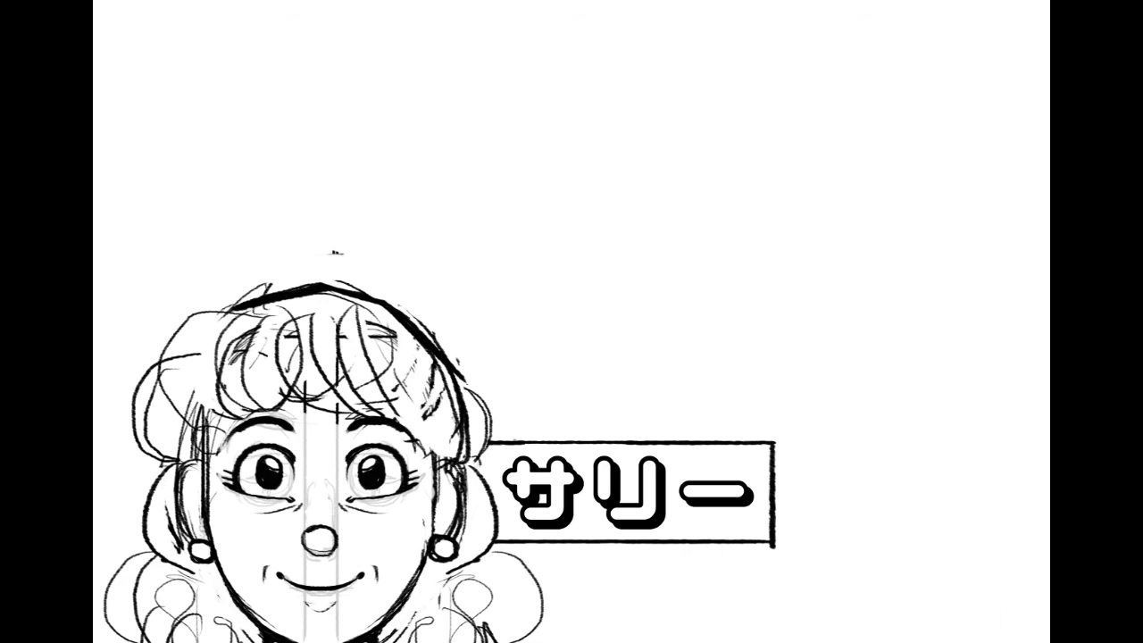
# Step: Select the woman's eyes and eyebrows and move them slightly down, and fill a dark pointed shadow under her chin
pyautogui.hotkey('ctrl', '0')
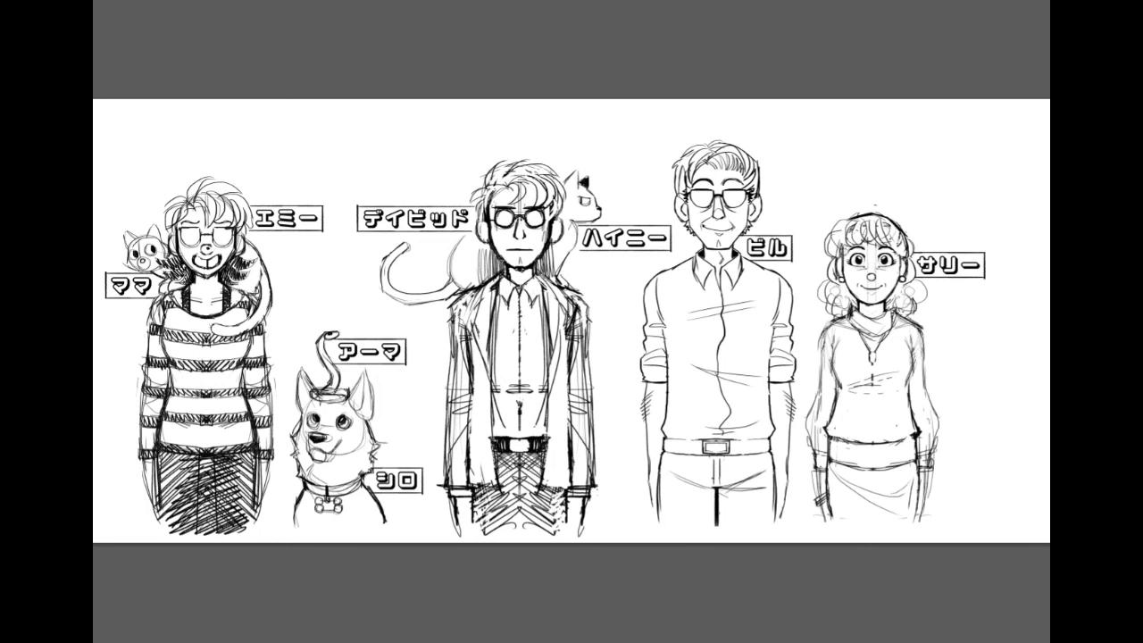
pyautogui.hotkey('ctrl', '1')
pyautogui.moveTo(893, 295); pyautogui.dragTo(454, 392)
pyautogui.moveTo(937, 224); pyautogui.dragTo(325, 453)
pyautogui.moveTo(1016, 517); pyautogui.dragTo(902, 418)
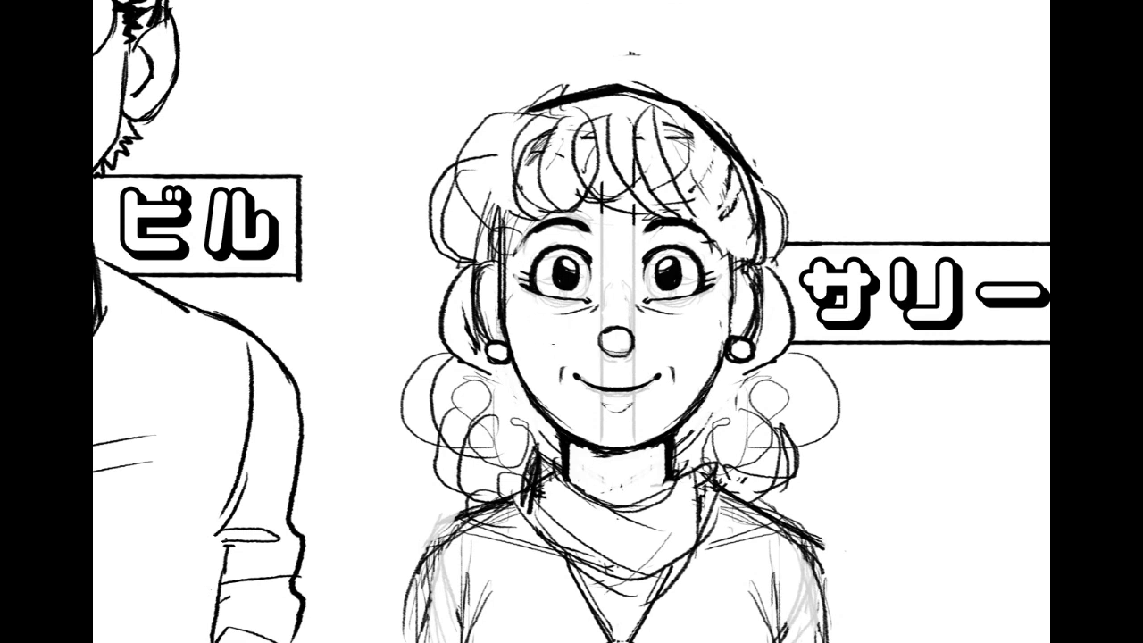
pyautogui.hotkey('ctrl', 'z')
pyautogui.moveTo(700, 223)
pyautogui.mouseDown()
pyautogui.moveTo(723, 236)
pyautogui.moveTo(714, 332)
pyautogui.moveTo(589, 368)
pyautogui.moveTo(531, 315)
pyautogui.mouseUp()
pyautogui.moveTo(634, 266); pyautogui.dragTo(636, 274)
pyautogui.hotkey('ctrl', 'd')
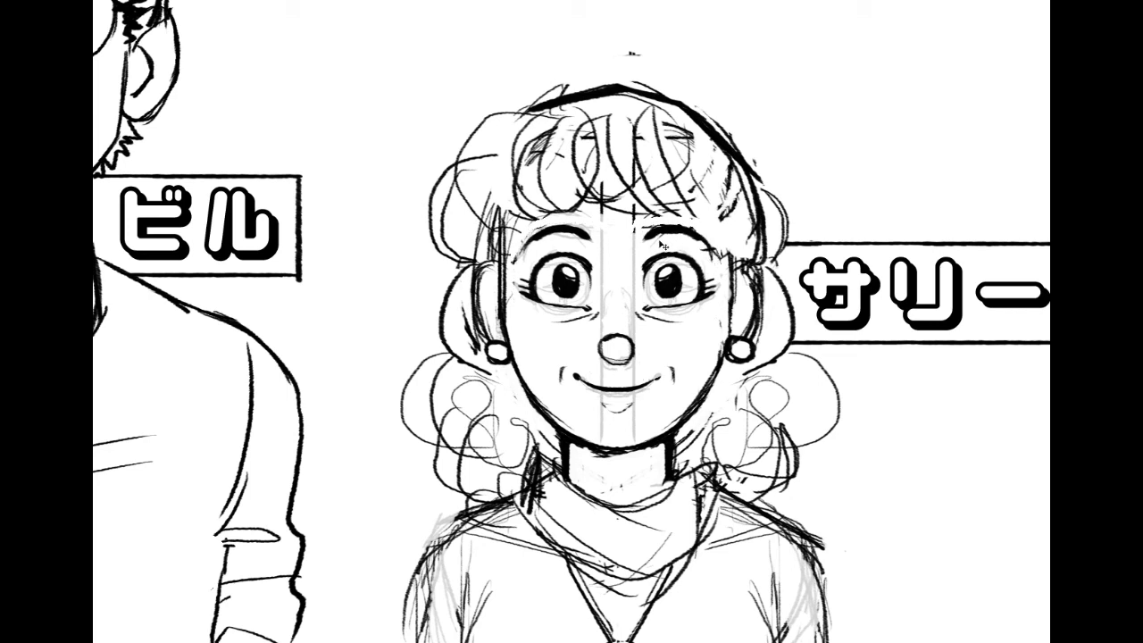
pyautogui.moveTo(571, 446)
pyautogui.mouseDown()
pyautogui.moveTo(620, 473)
pyautogui.moveTo(635, 463)
pyautogui.moveTo(621, 473)
pyautogui.moveTo(584, 460)
pyautogui.moveTo(602, 466)
pyautogui.mouseUp()
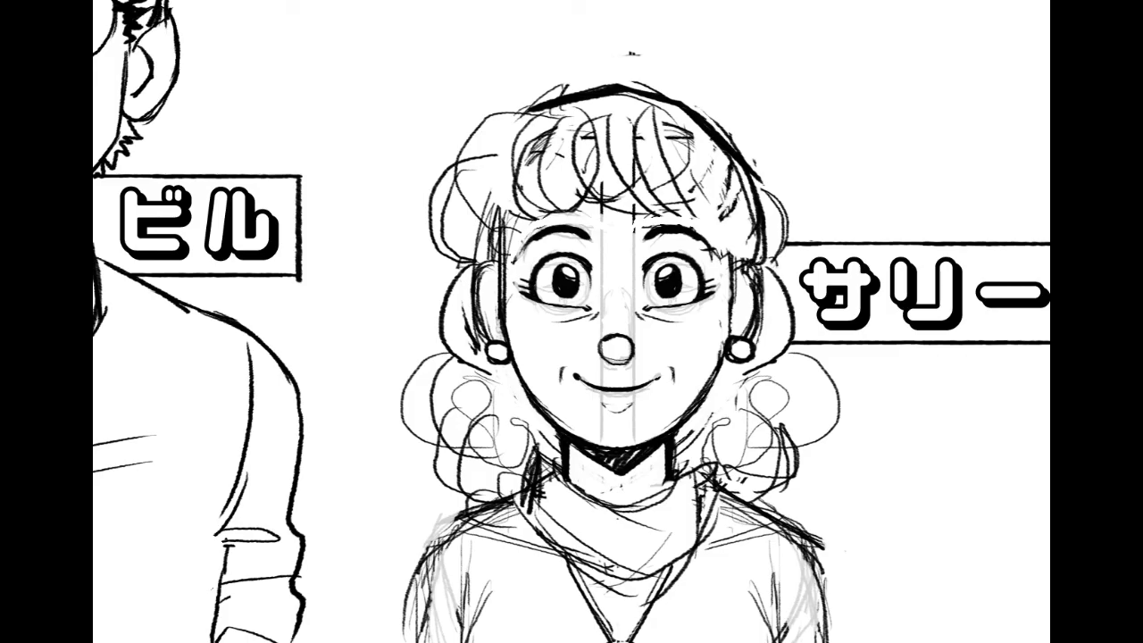
# Step: Crop the canvas closer around the character line-up, trimming the empty space above the heads
pyautogui.hotkey('ctrl', '0')
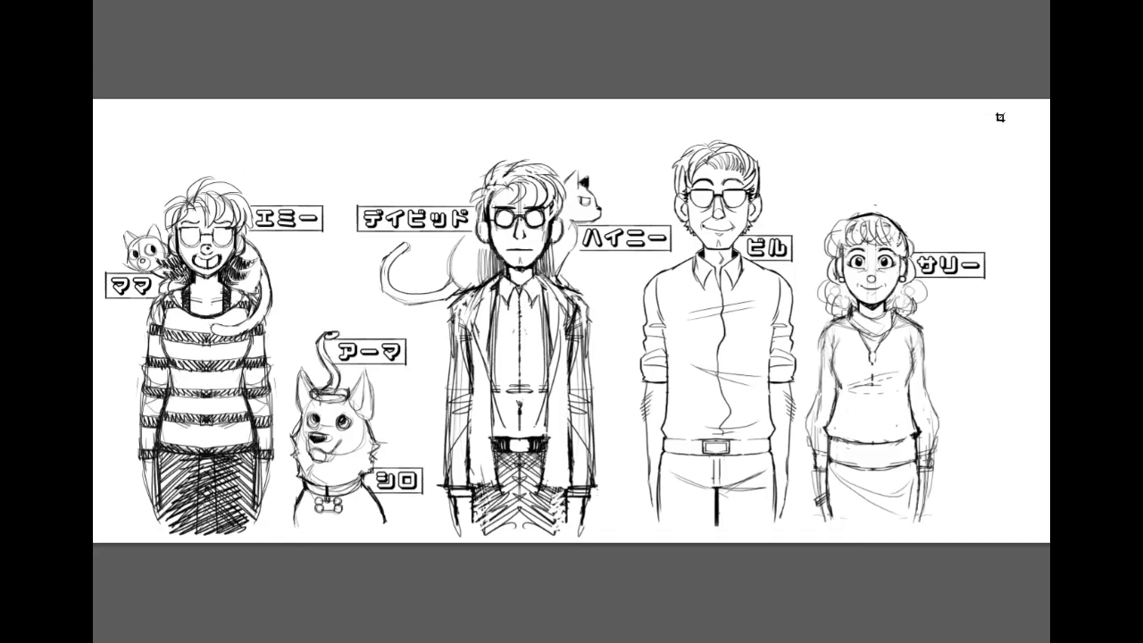
pyautogui.moveTo(1001, 101); pyautogui.dragTo(102, 605)
pyautogui.moveTo(561, 99); pyautogui.dragTo(564, 123)
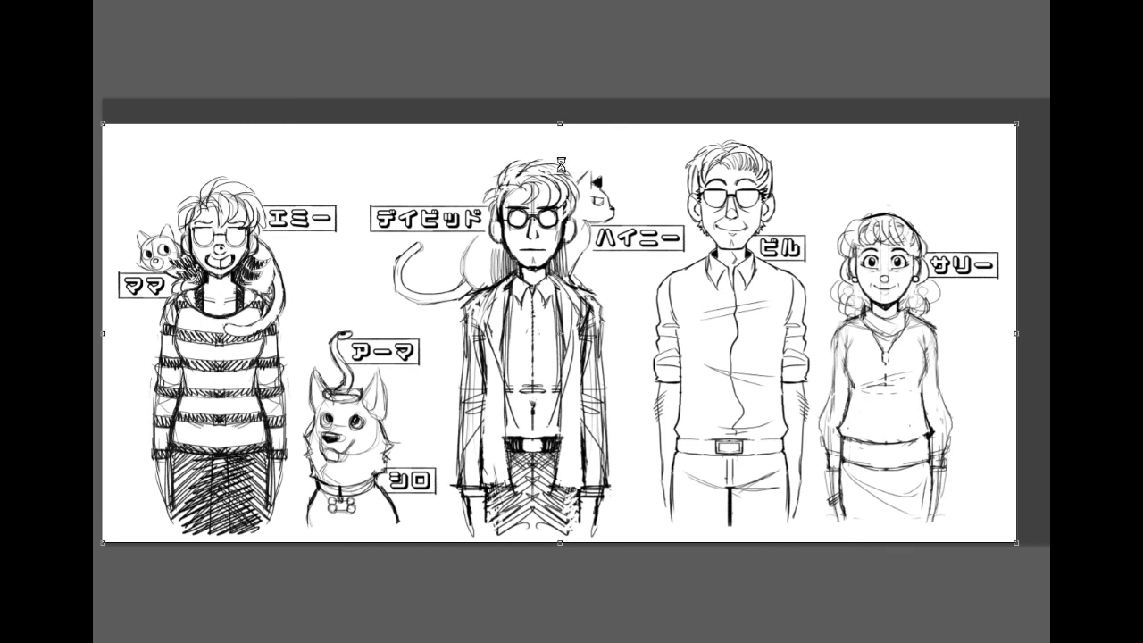
pyautogui.press('Return')
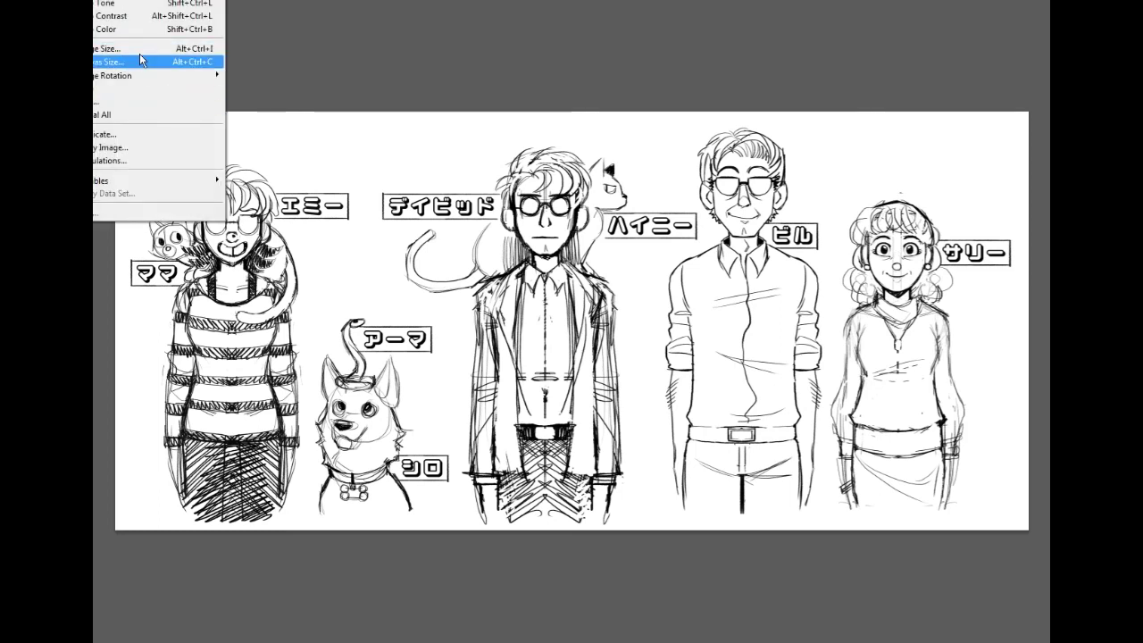
# Step: Open the image size settings for the cropped line-up
pyautogui.click(136, 49)
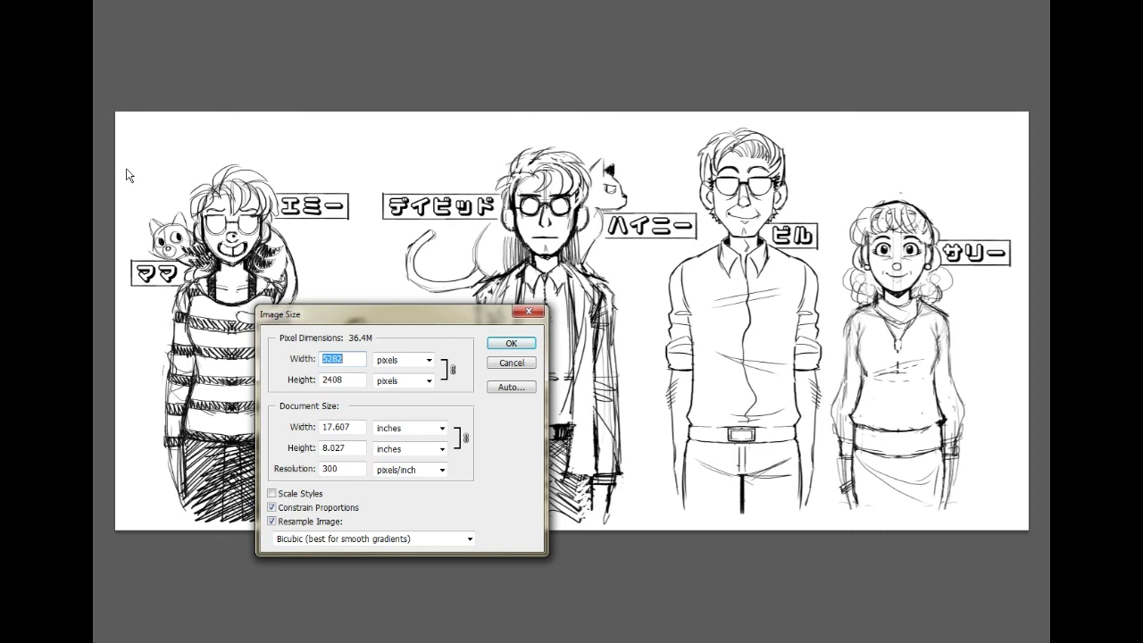